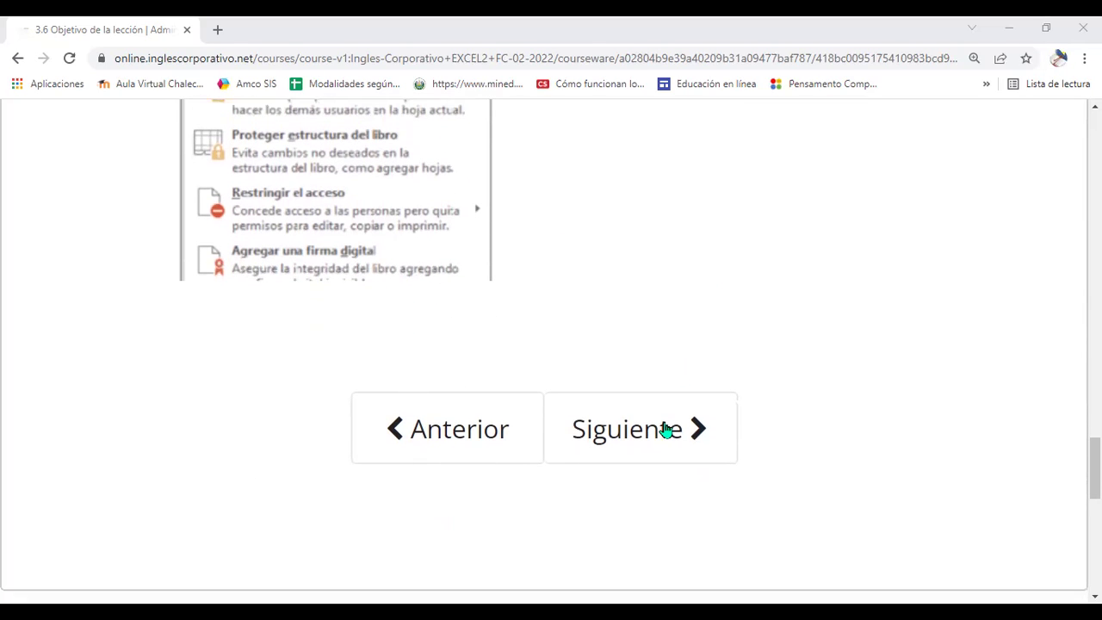
Step: Go on to lesson 3.7 Seguridad en los Libros de Excel and scroll down to its video
click(665, 438)
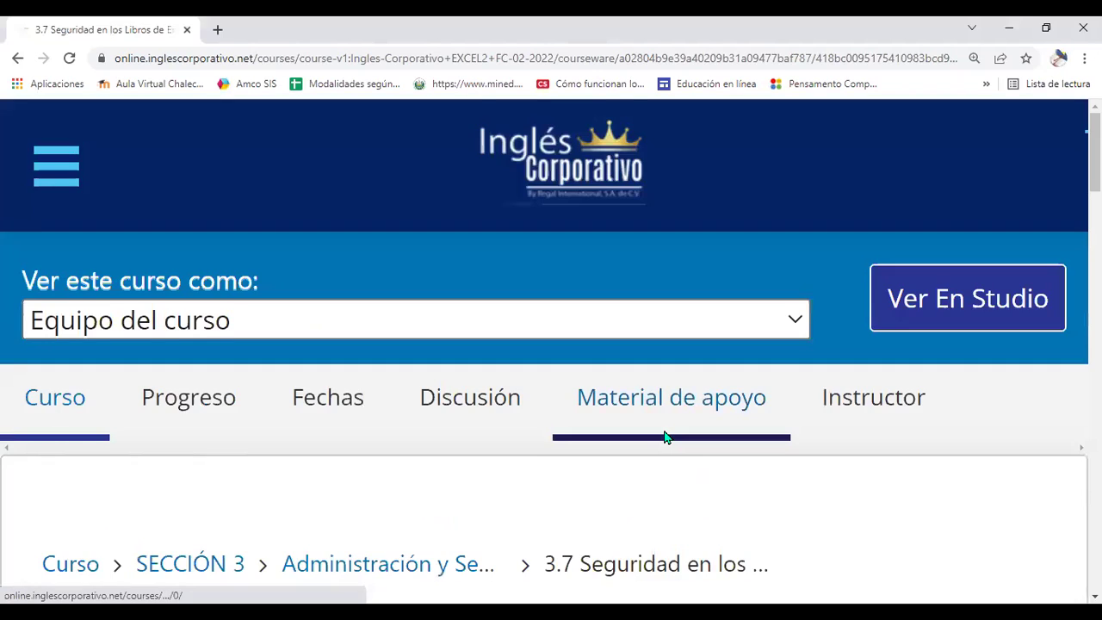
scroll(666, 437, down, 3)
scroll(666, 437, down, 5)
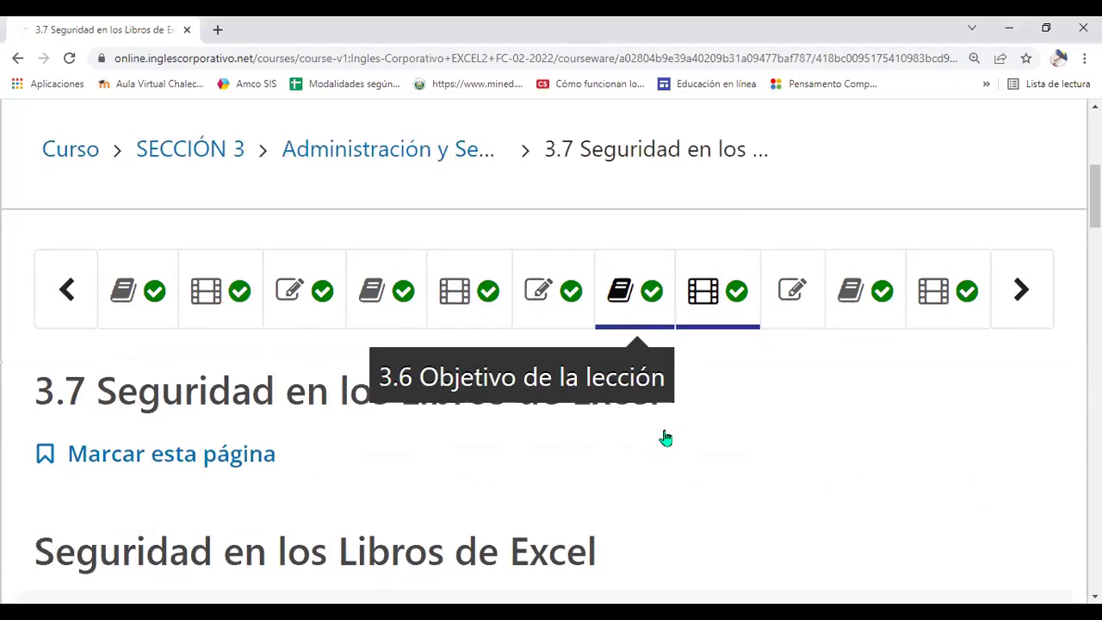
scroll(666, 437, down, 1)
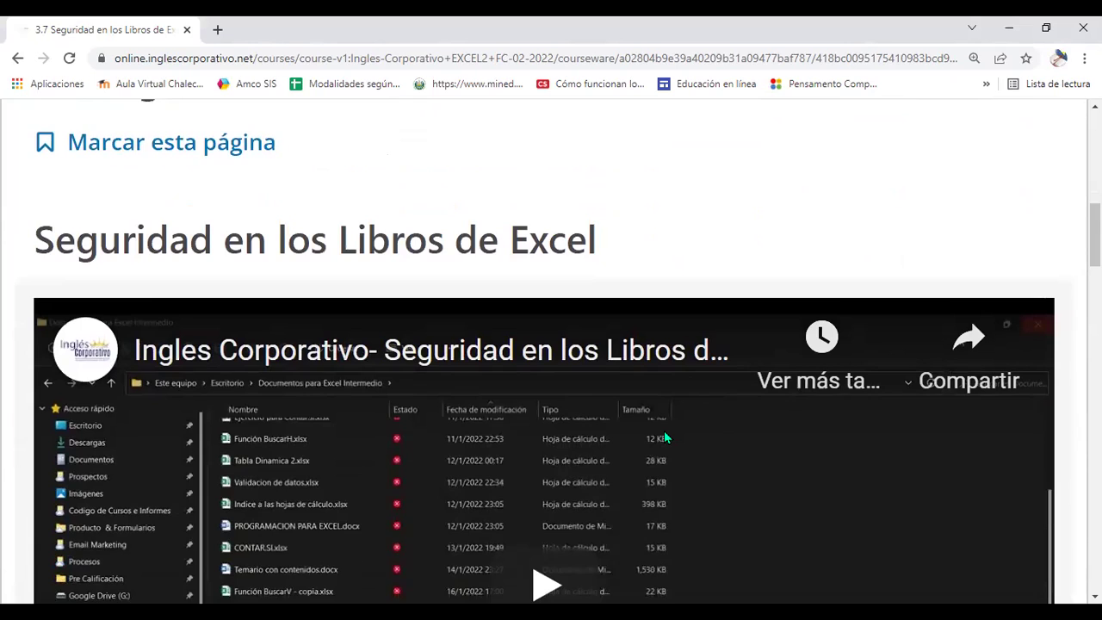
scroll(664, 438, down, 1)
scroll(664, 438, down, 1)
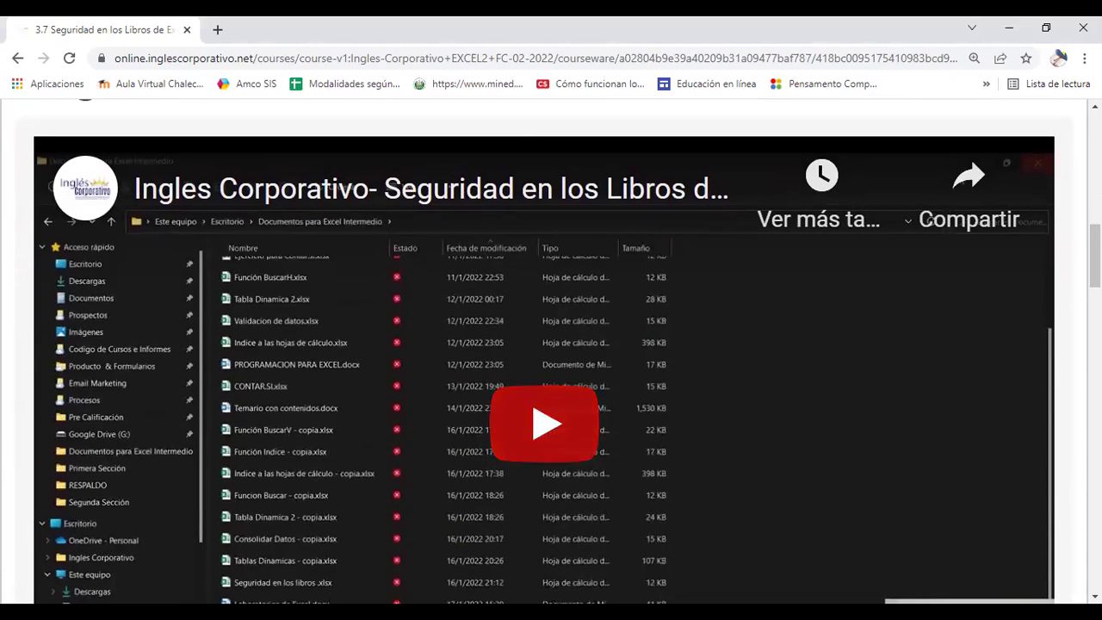
scroll(999, 172, down, 1)
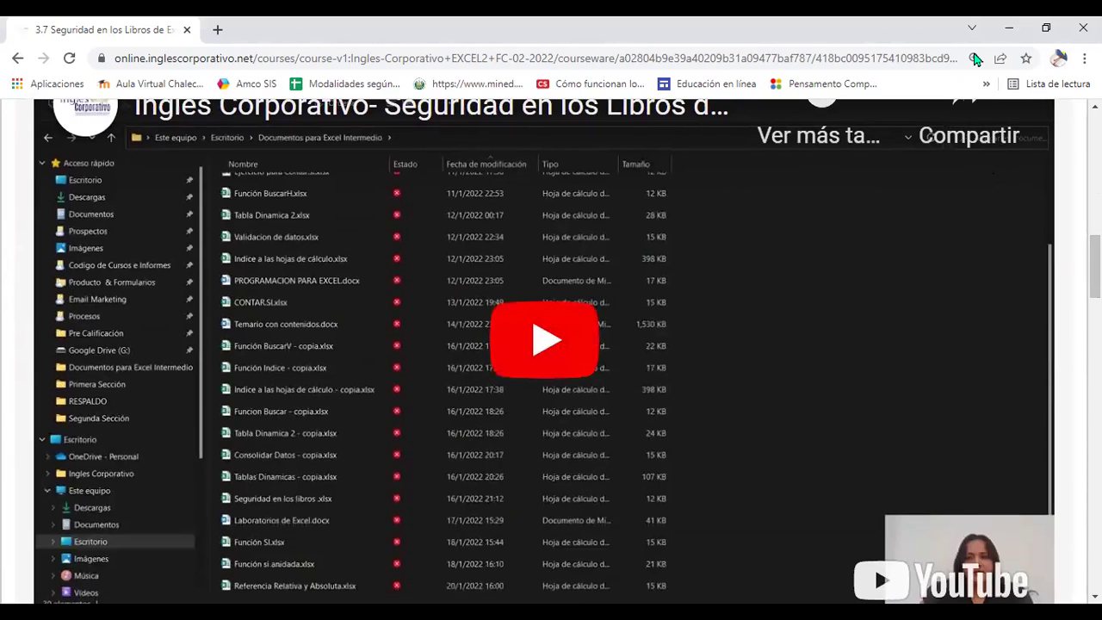
Step: Set the browser page zoom to 100 %
click(976, 59)
click(906, 88)
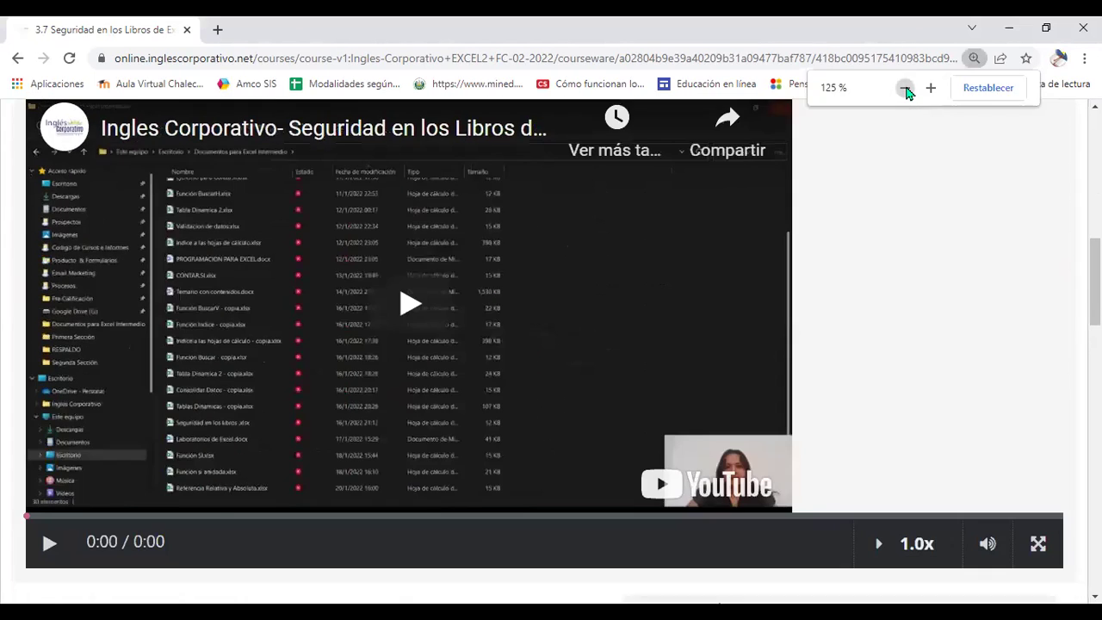
click(906, 88)
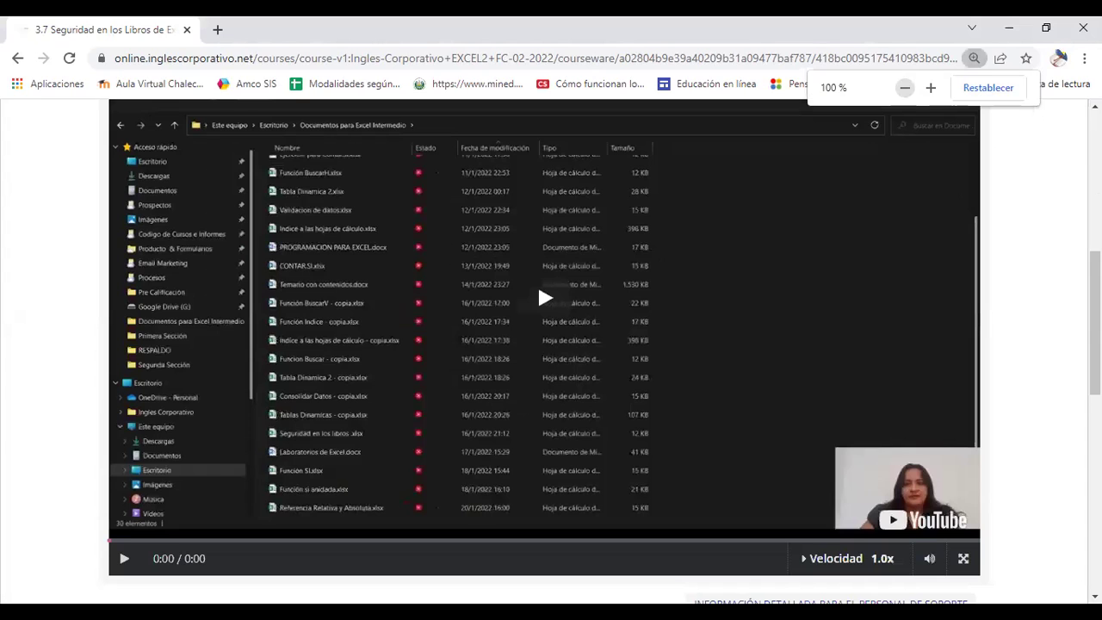
scroll(900, 150, up, 1)
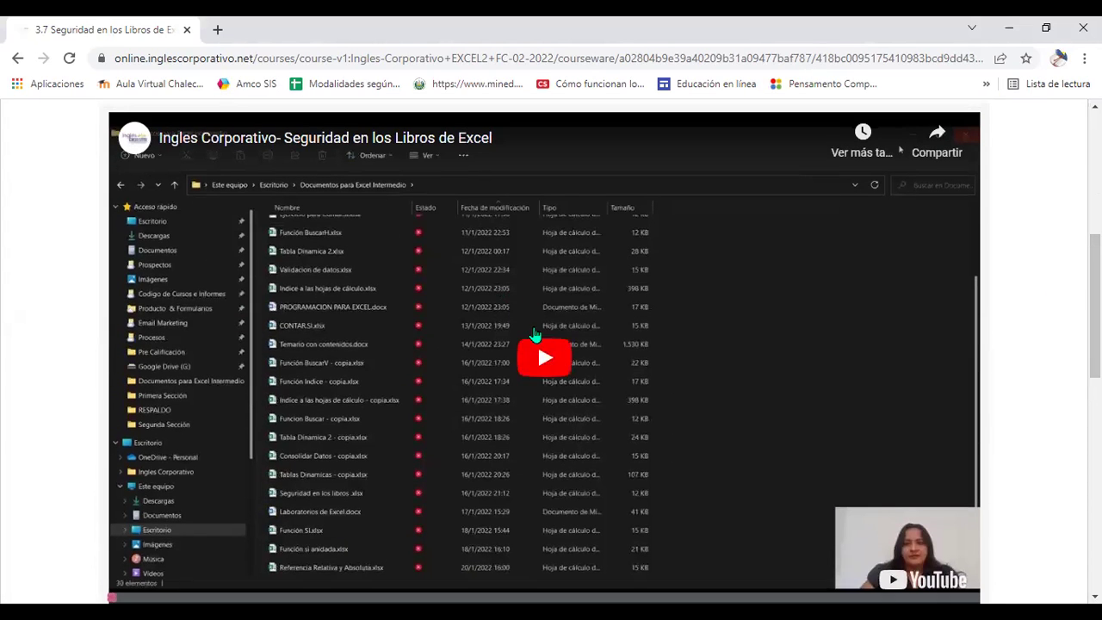
Step: Play the Seguridad en los Libros de Excel lesson video through to its end
click(538, 362)
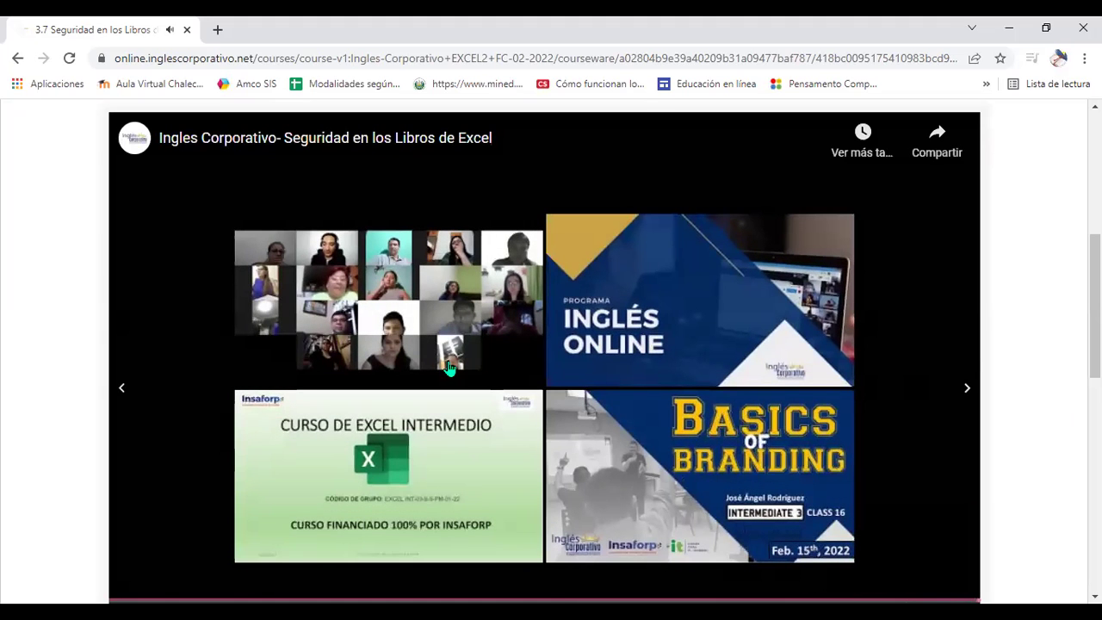
Step: Scroll further down the course page past the finished lesson video
scroll(503, 411, down, 3)
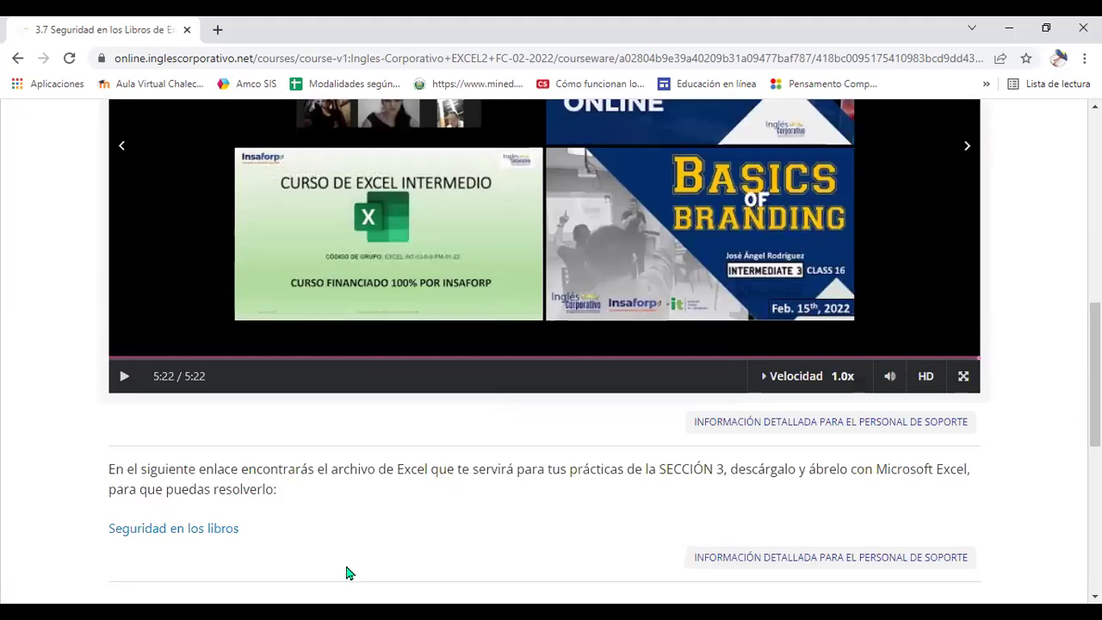
scroll(349, 572, down, 1)
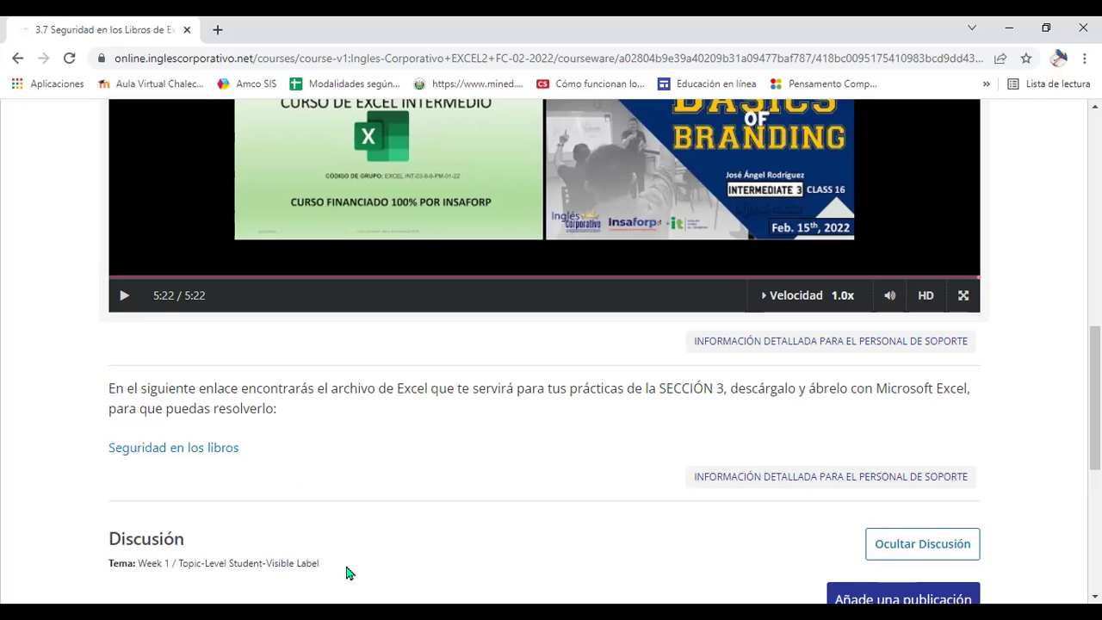
scroll(203, 460, down, 1)
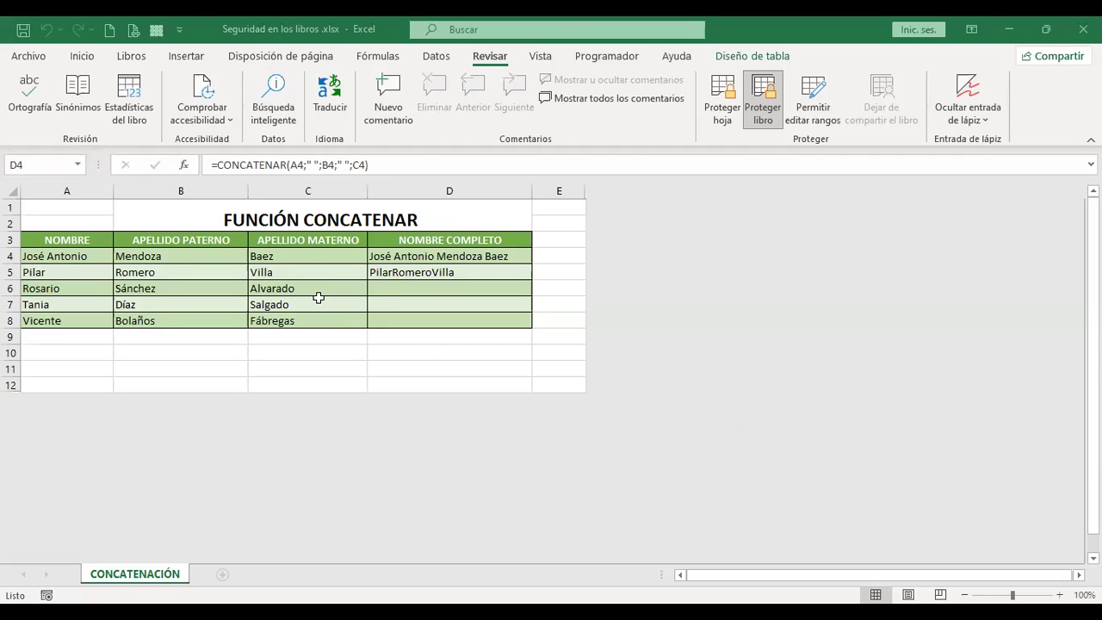
click(198, 253)
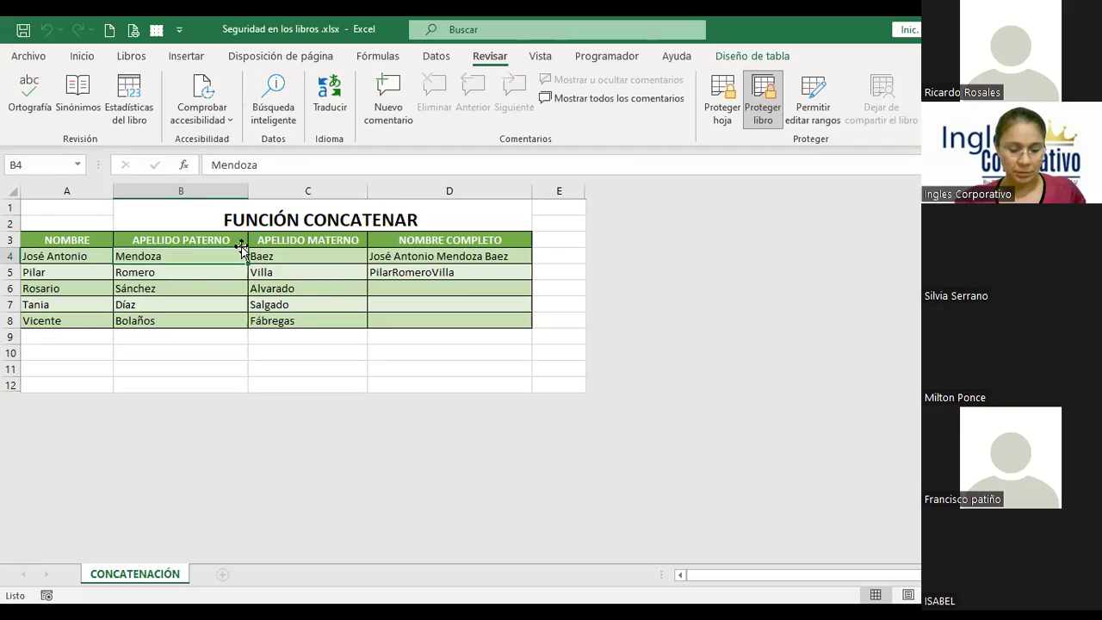
text(Romero)
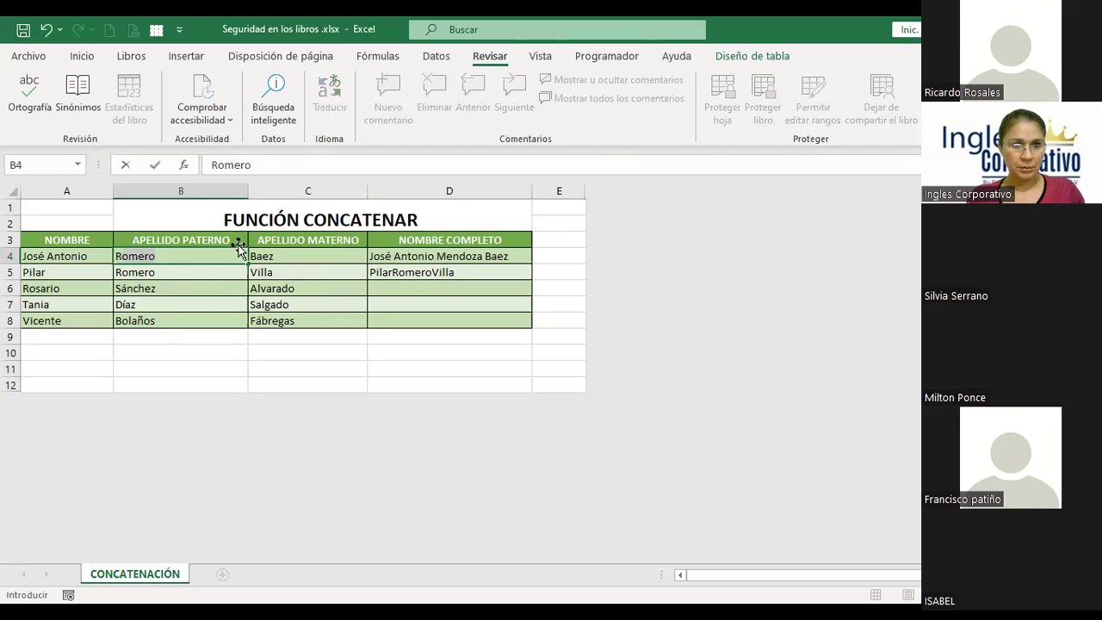
text(sales)
key(Return)
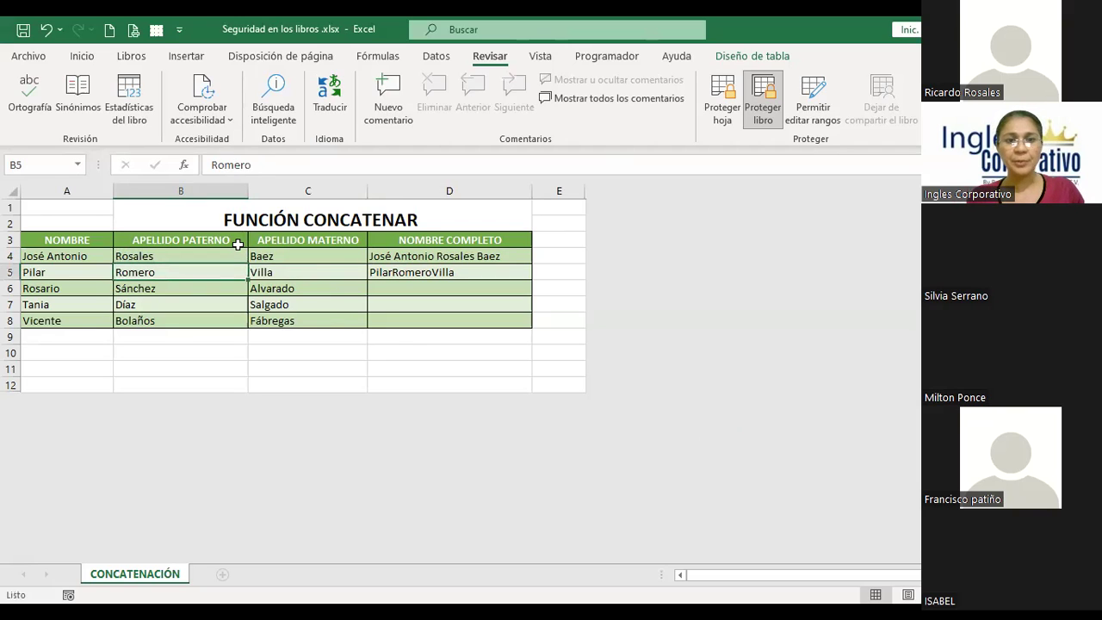
key(ctrl+z)
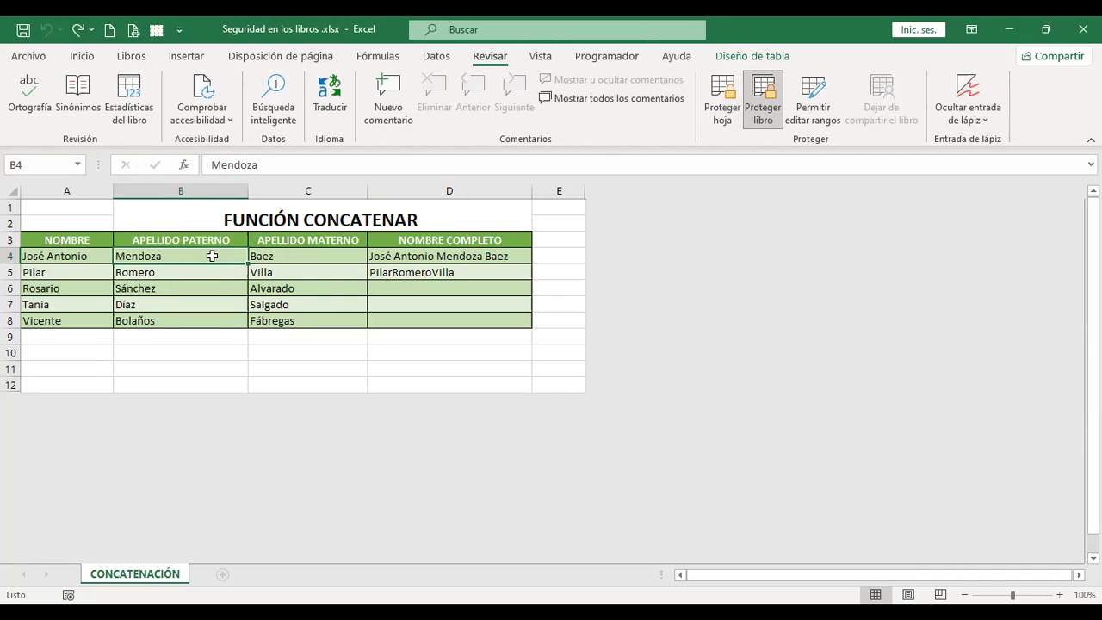
Step: Select B4:C8 and protect the CONCATENACIÓN sheet with a confirmed password, keeping default permissions
drag(221, 255, 290, 320)
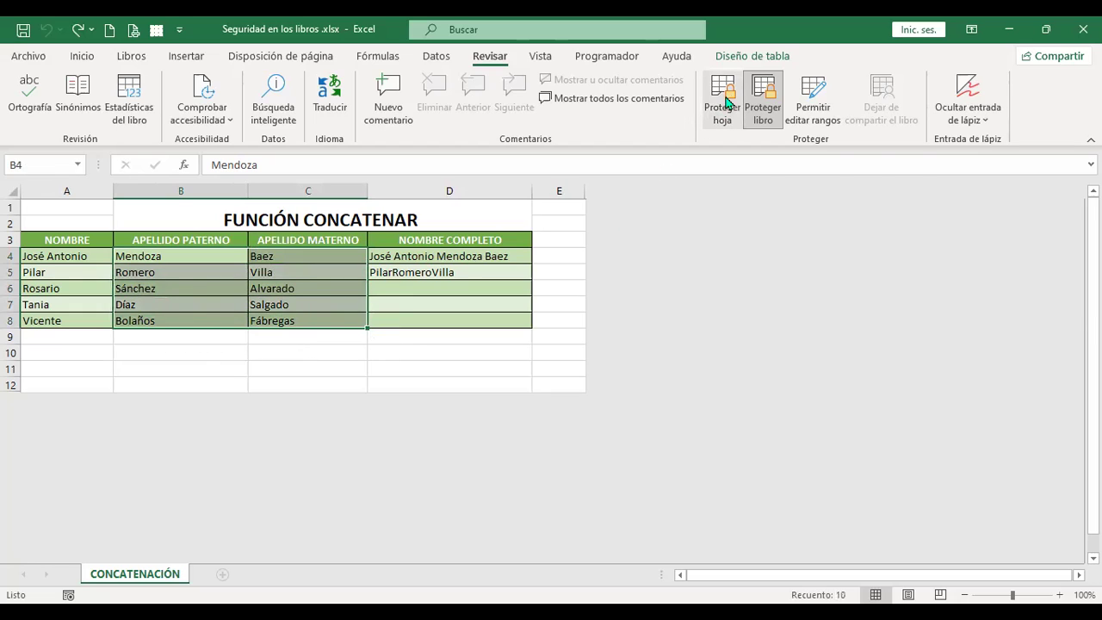
click(726, 127)
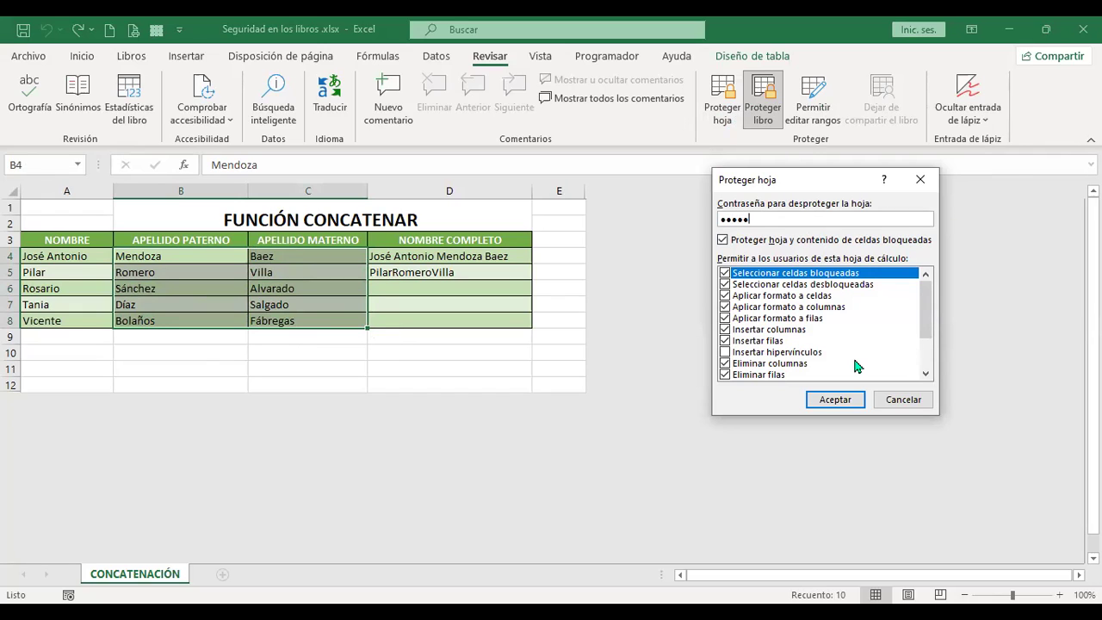
click(850, 400)
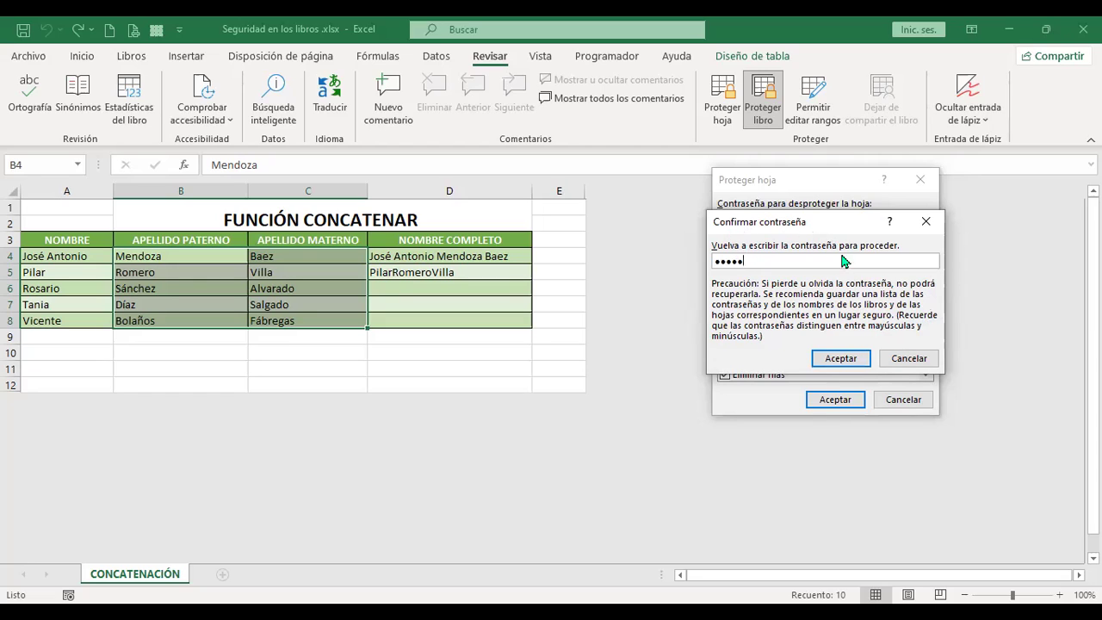
click(855, 358)
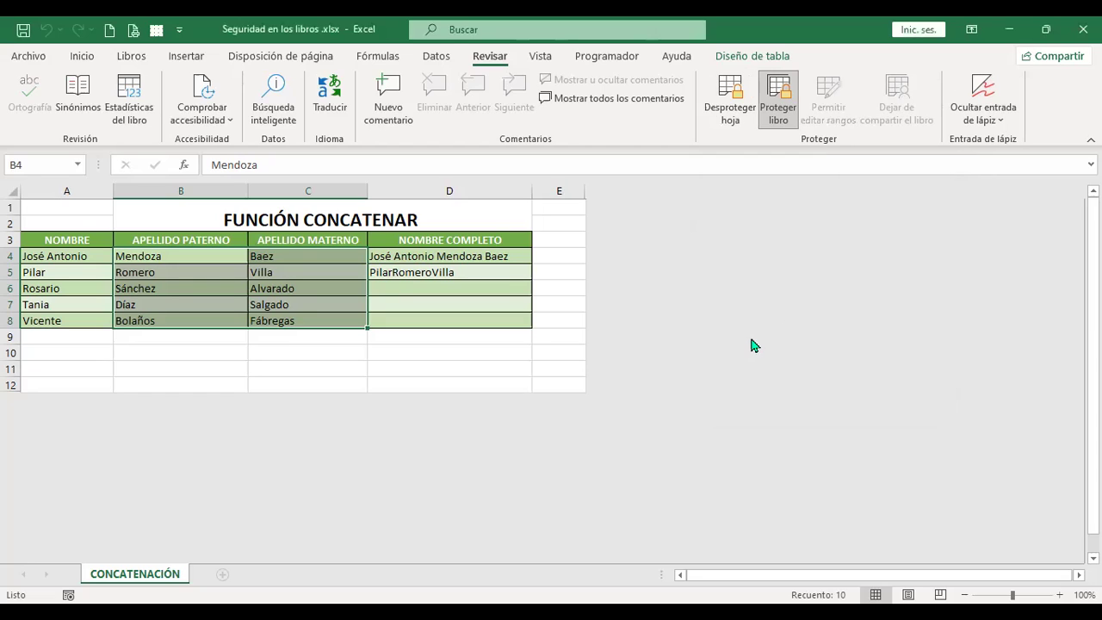
Step: Unprotect the sheet with its password, then reopen Proteger hoja and cancel it
click(717, 107)
text(12345)
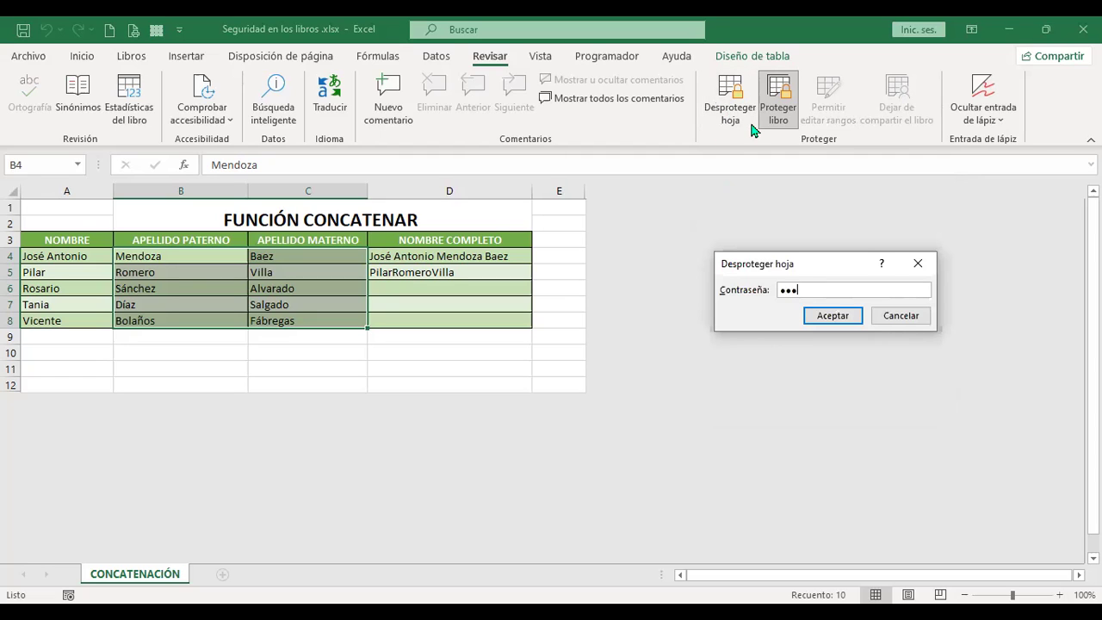
click(828, 324)
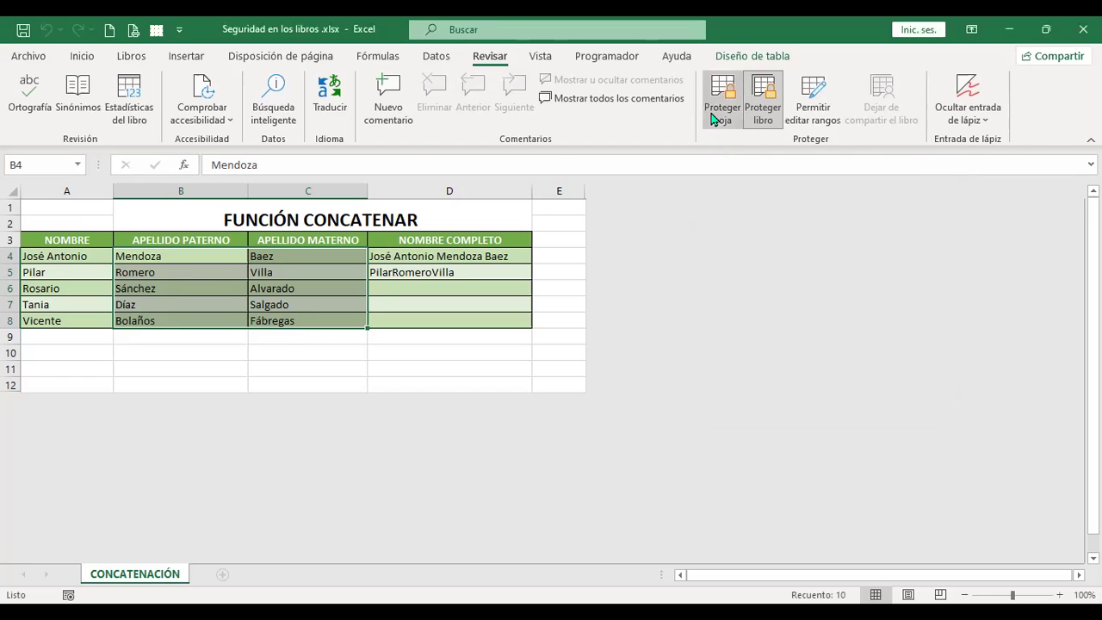
click(713, 119)
click(907, 403)
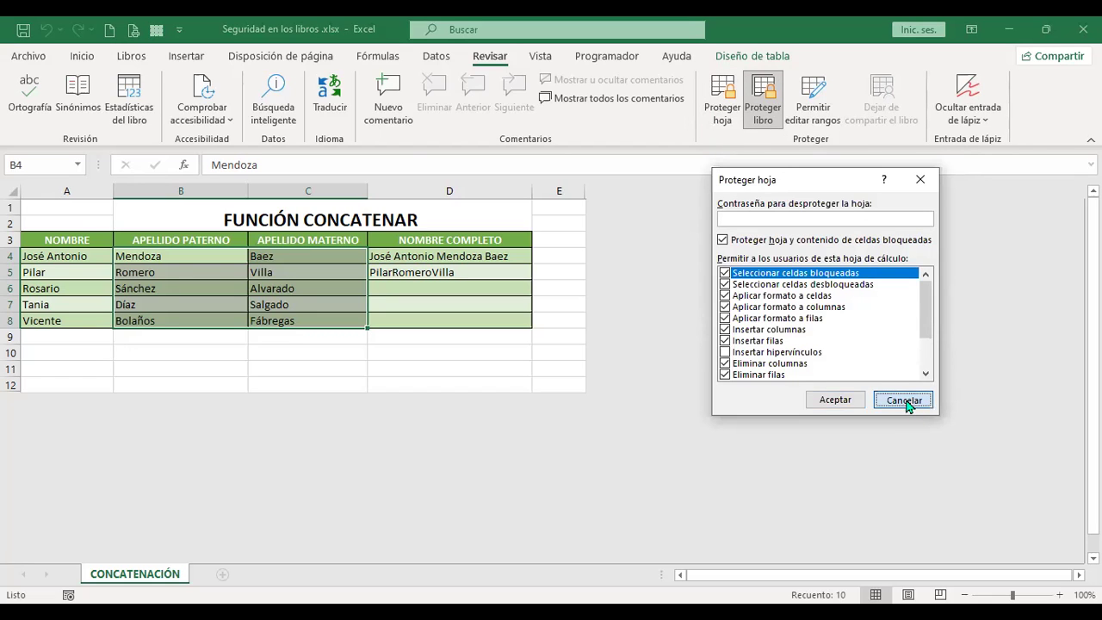
Step: Enter a new sheet-protection password, review the permissions list, and begin confirming the password
click(725, 116)
text(1)
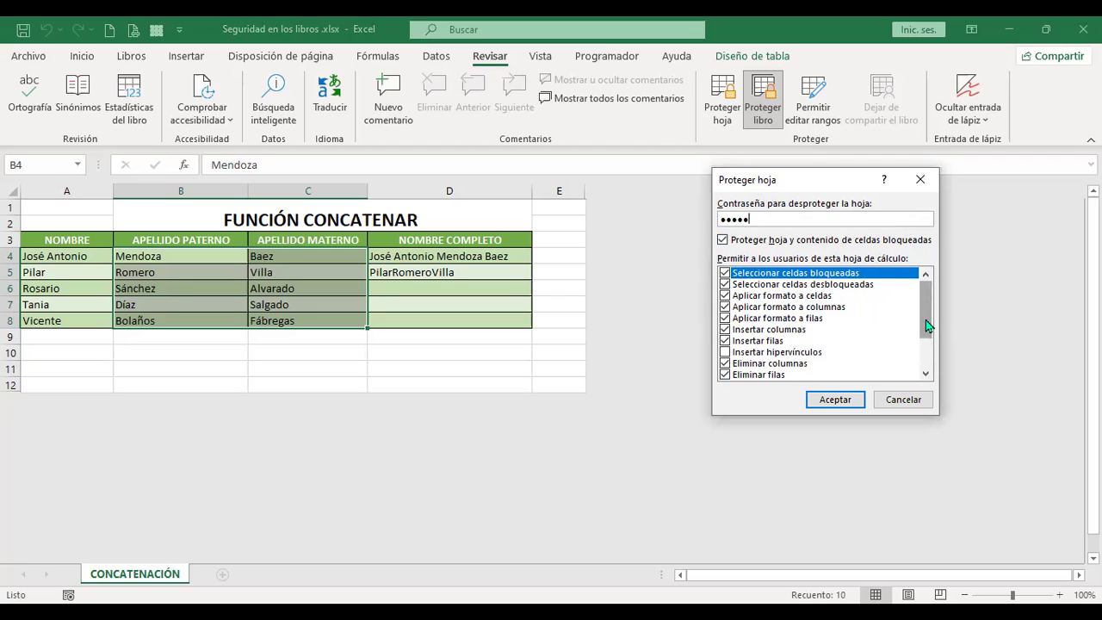
drag(926, 325, 922, 336)
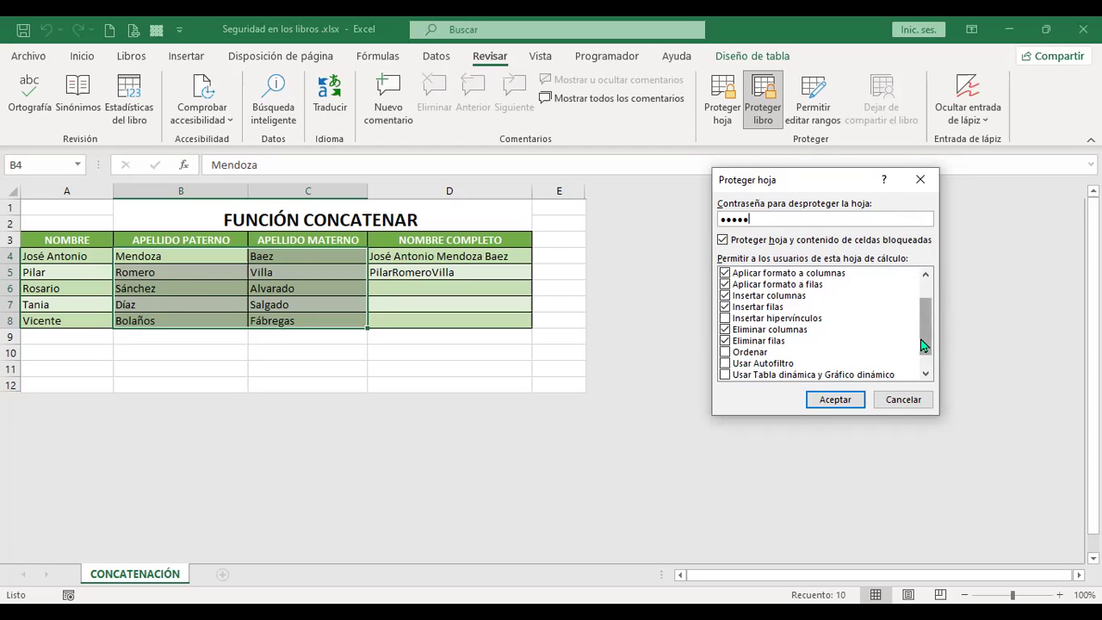
drag(924, 348, 924, 360)
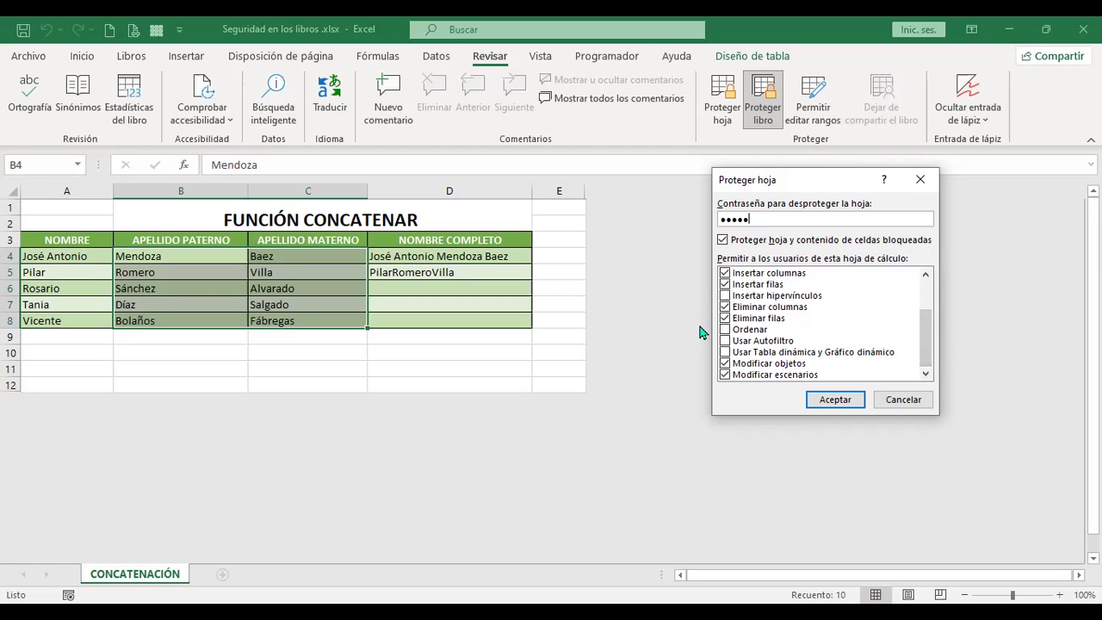
click(840, 400)
text(12345)
click(842, 358)
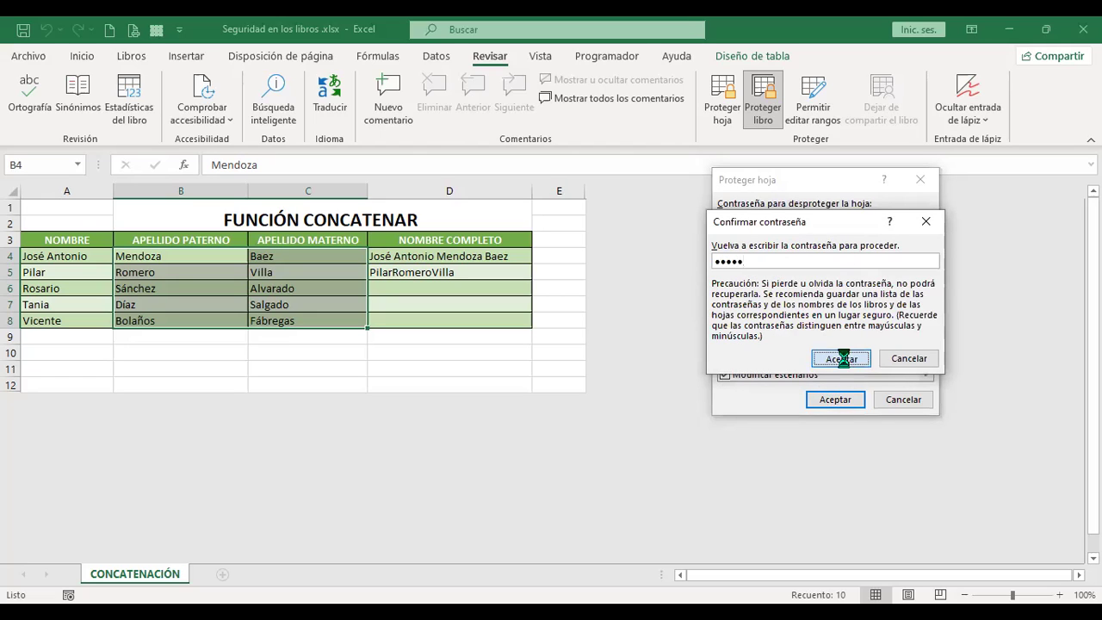
click(400, 384)
key(Tab)
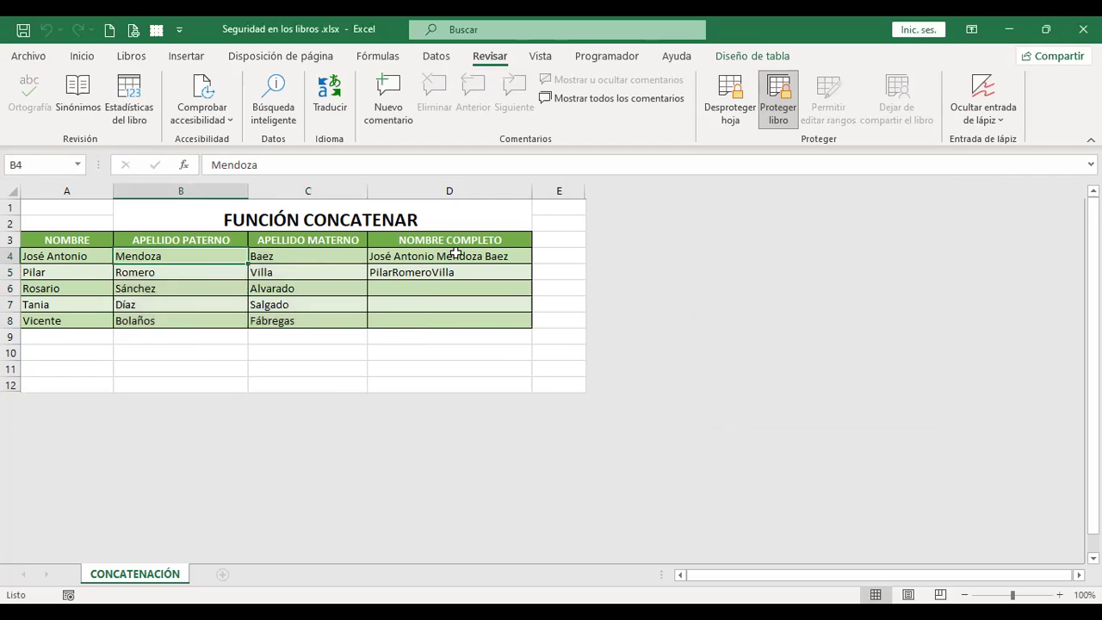
double_click(457, 261)
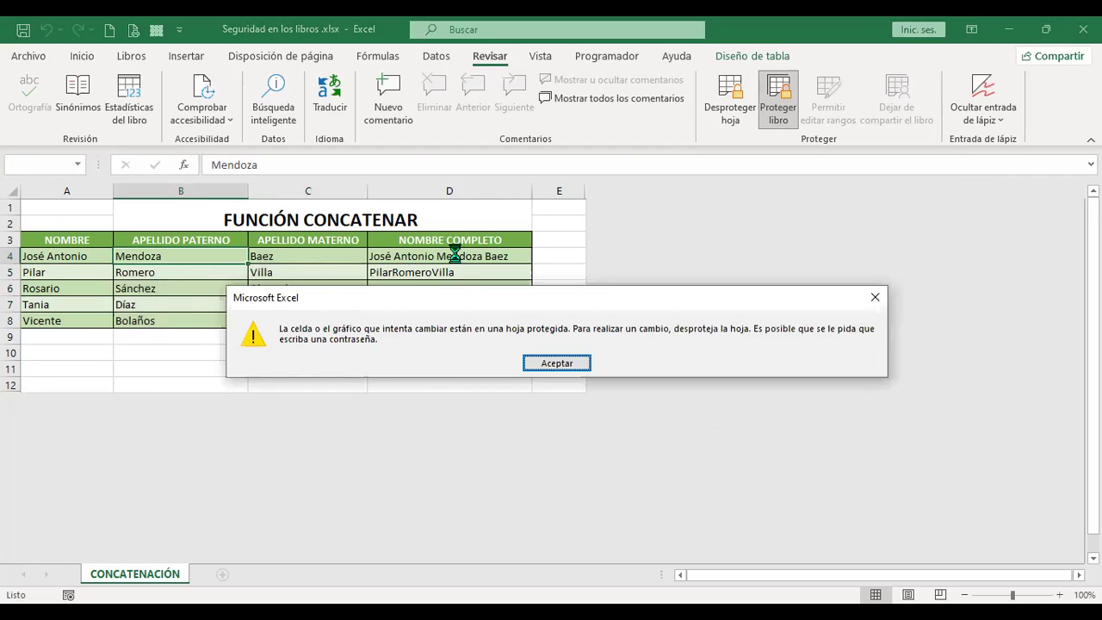
key(Return)
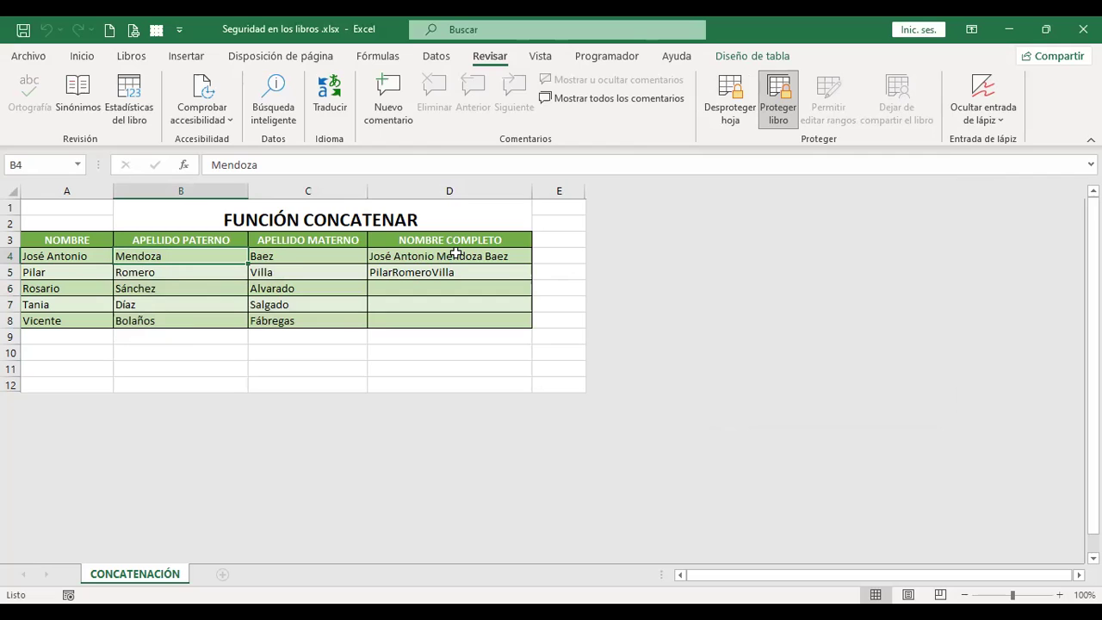
double_click(458, 262)
key(Return)
click(71, 261)
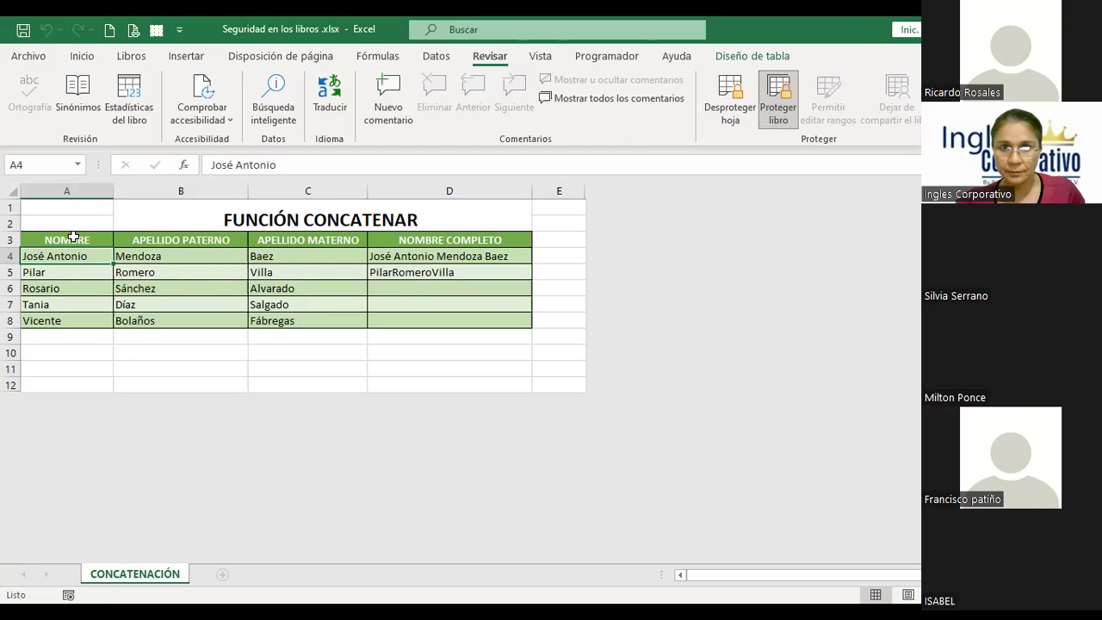
click(375, 183)
key(Return)
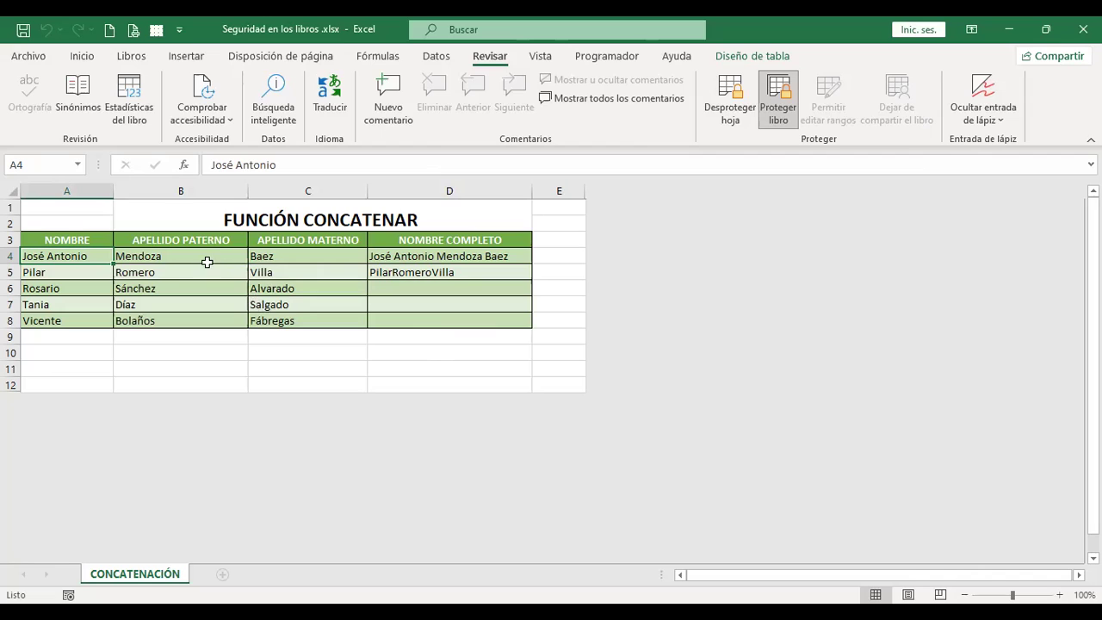
drag(207, 256, 283, 316)
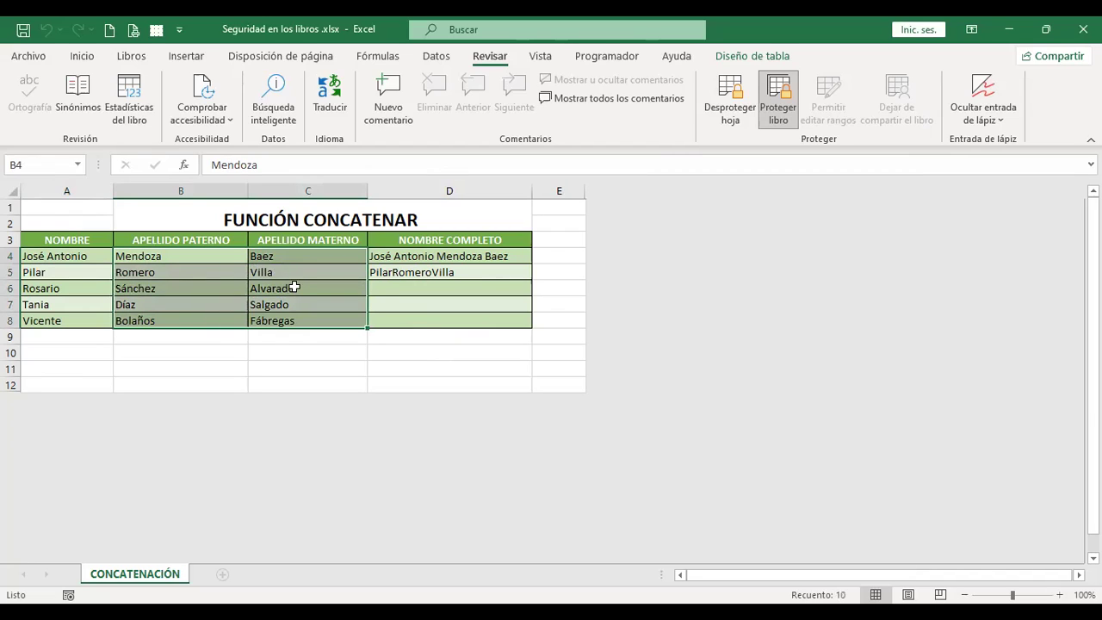
click(95, 257)
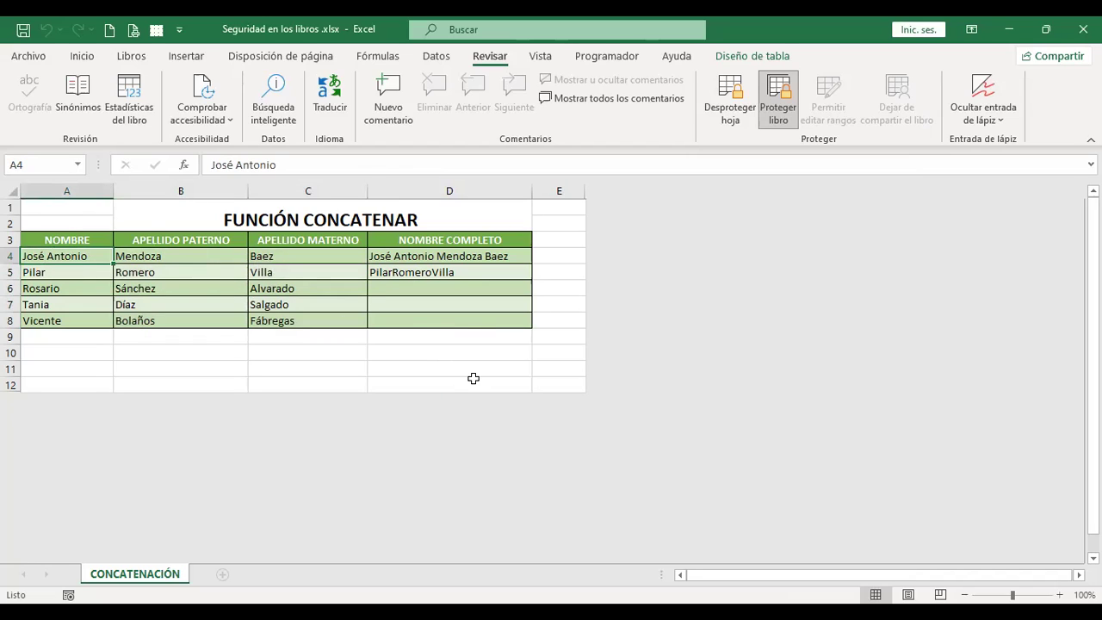
key(Delete)
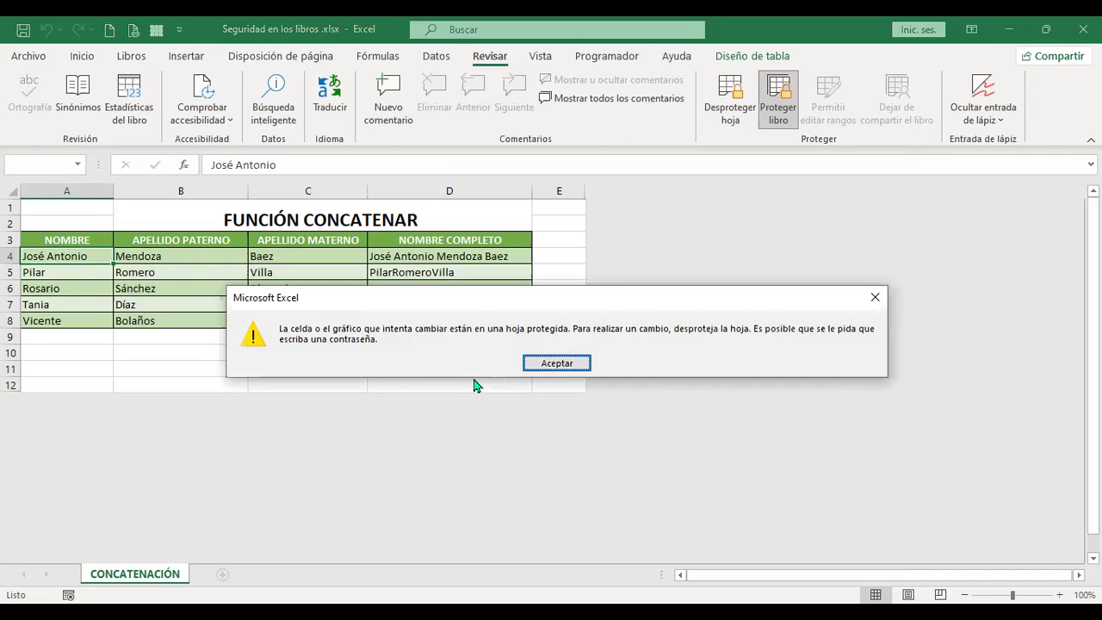
key(Return)
click(484, 288)
key(Delete)
click(560, 364)
click(560, 353)
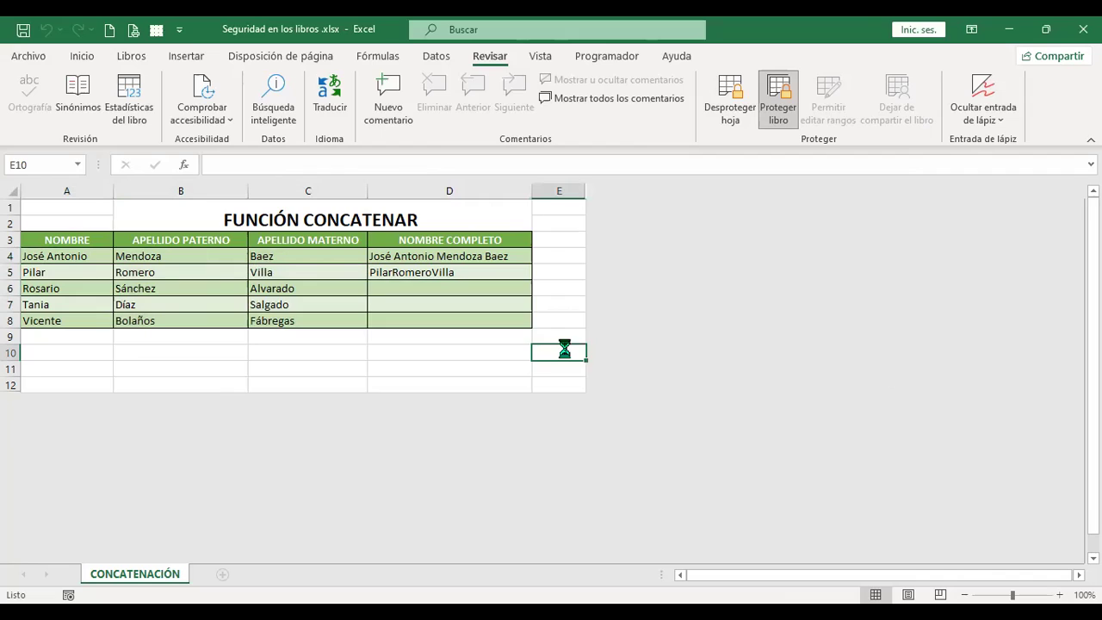
click(583, 362)
click(54, 255)
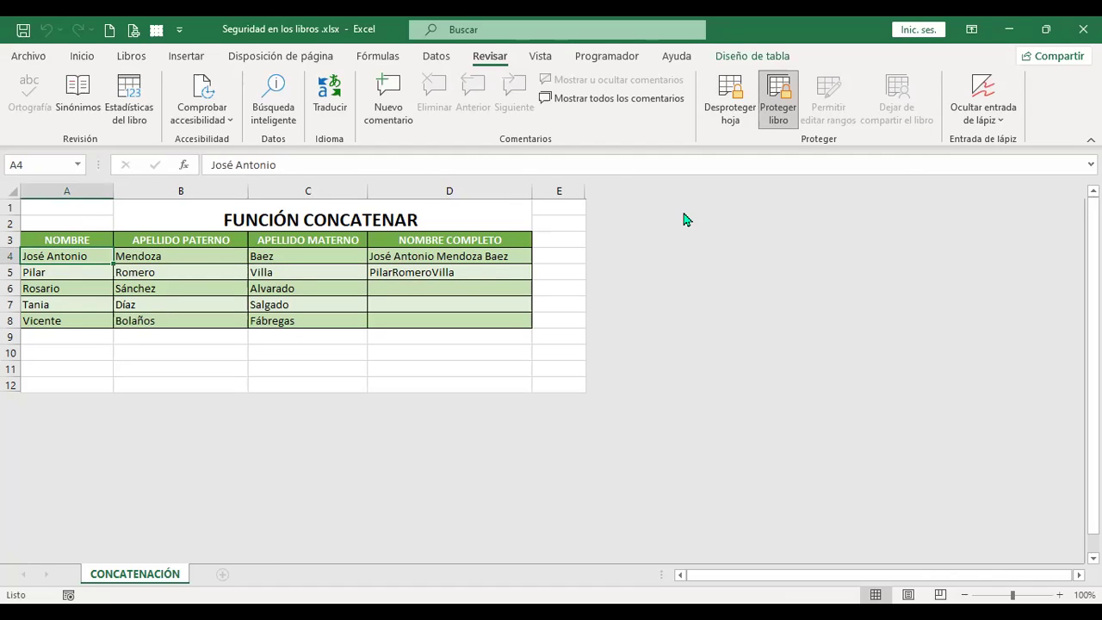
Step: Unprotect the CONCATENACIÓN sheet by entering its password
click(733, 108)
text(•••••)
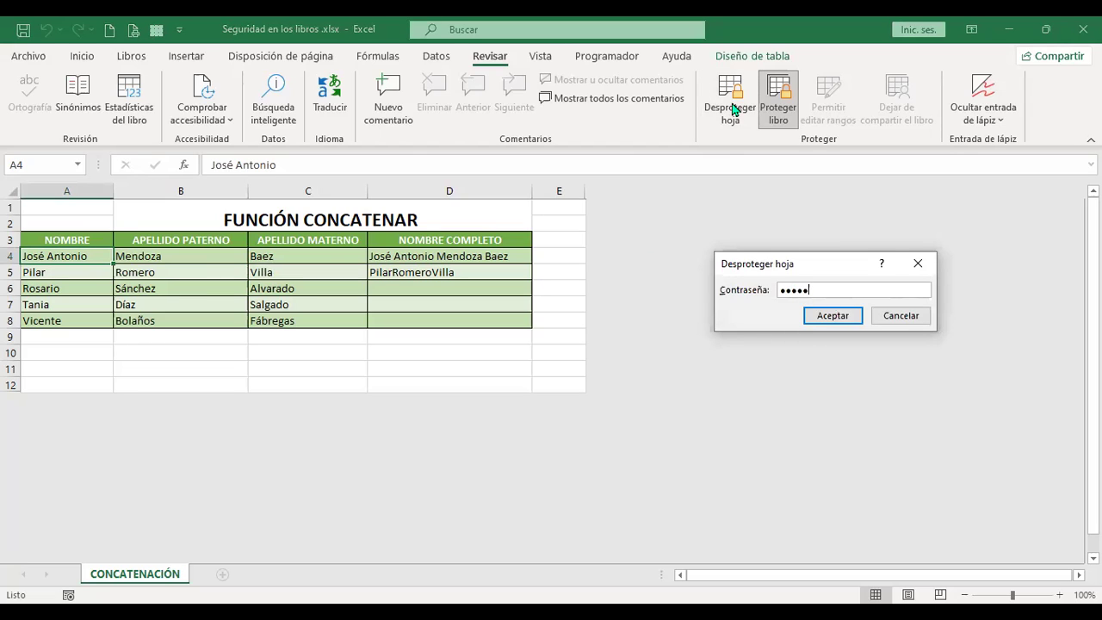
click(842, 318)
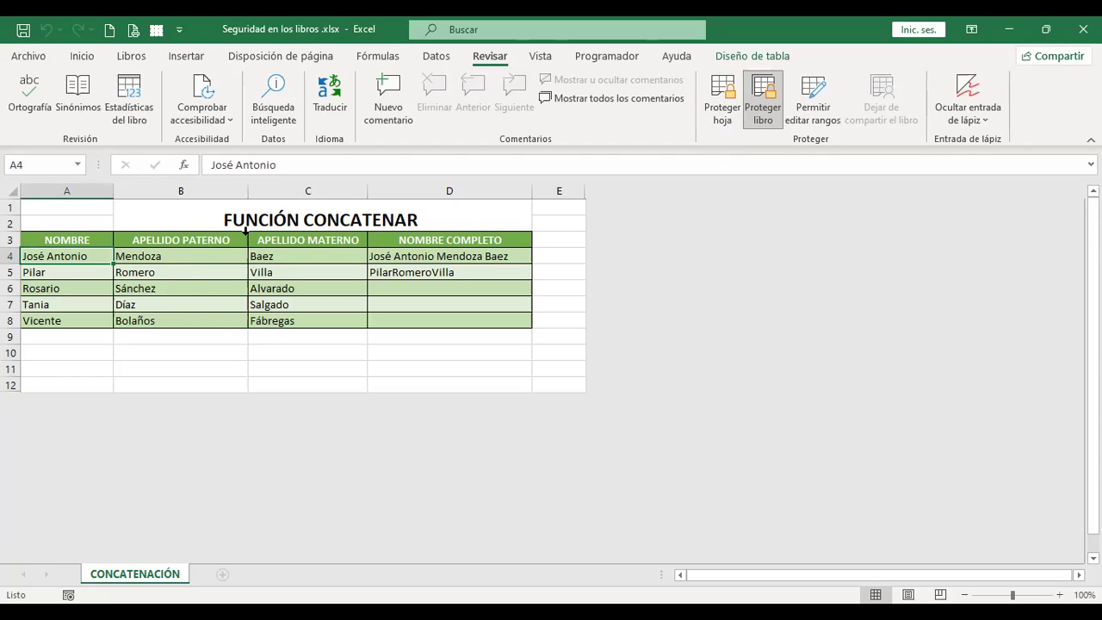
Step: Type a test first name into A4, then undo it so A4 keeps its original name
text(Sil)
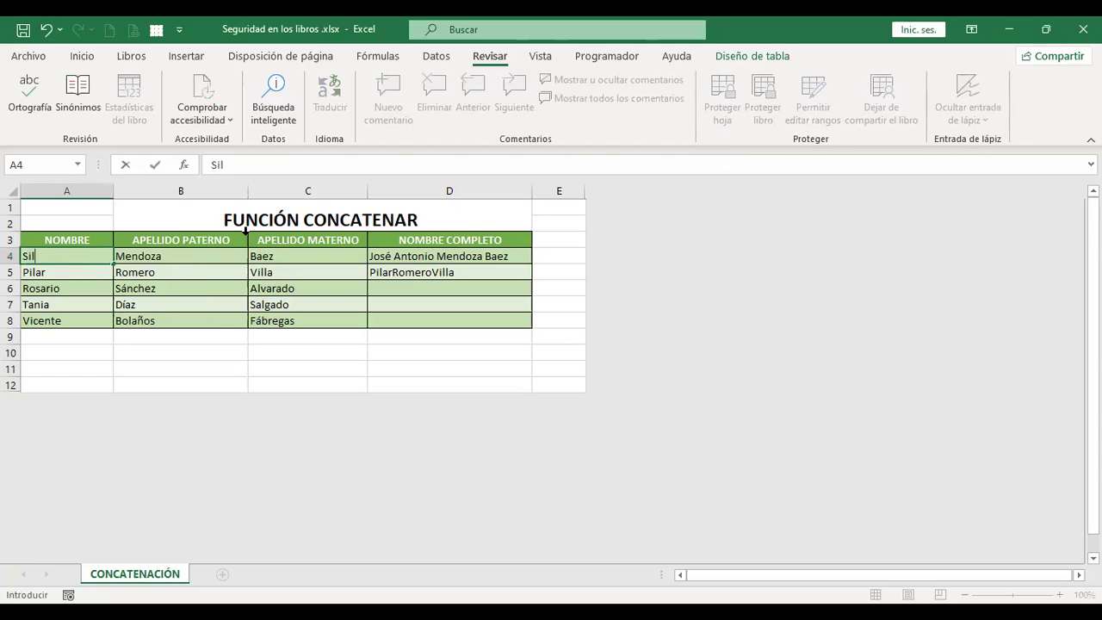
text(via)
key(Return)
key(Up)
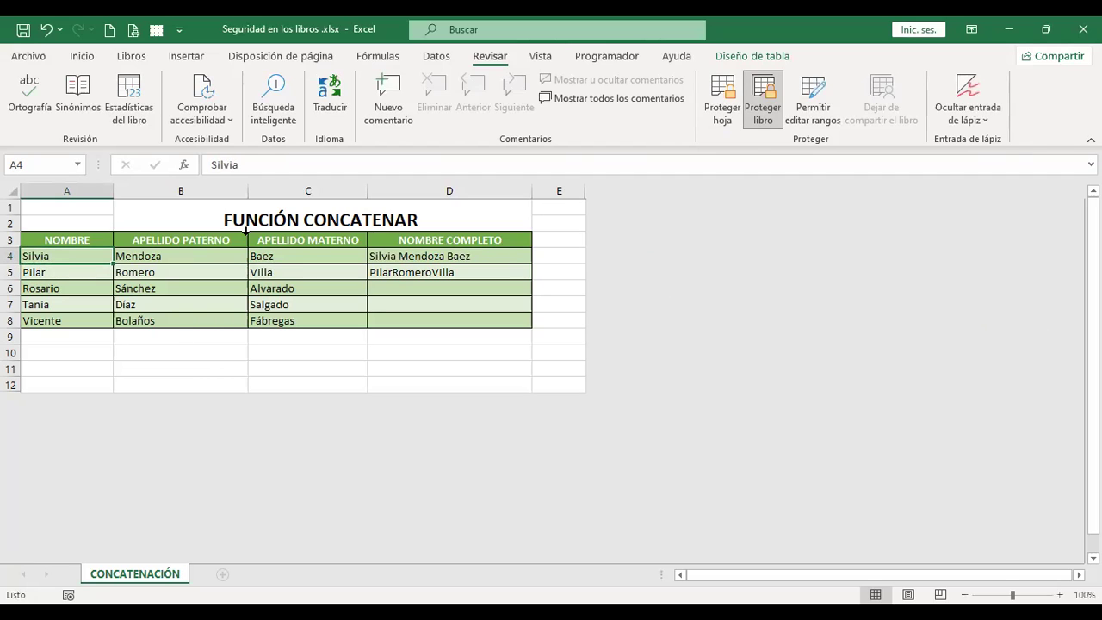
key(ctrl+z)
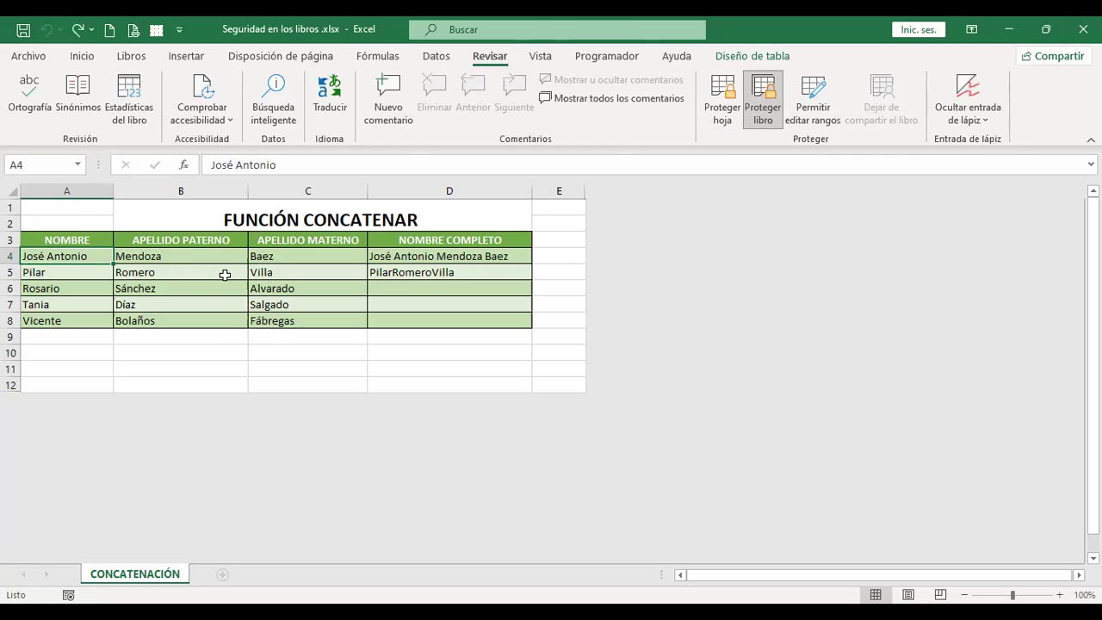
Step: Select the surname cells B4:C8 and clear Bloqueada on the Formato de celdas Proteger tab
drag(215, 256, 306, 321)
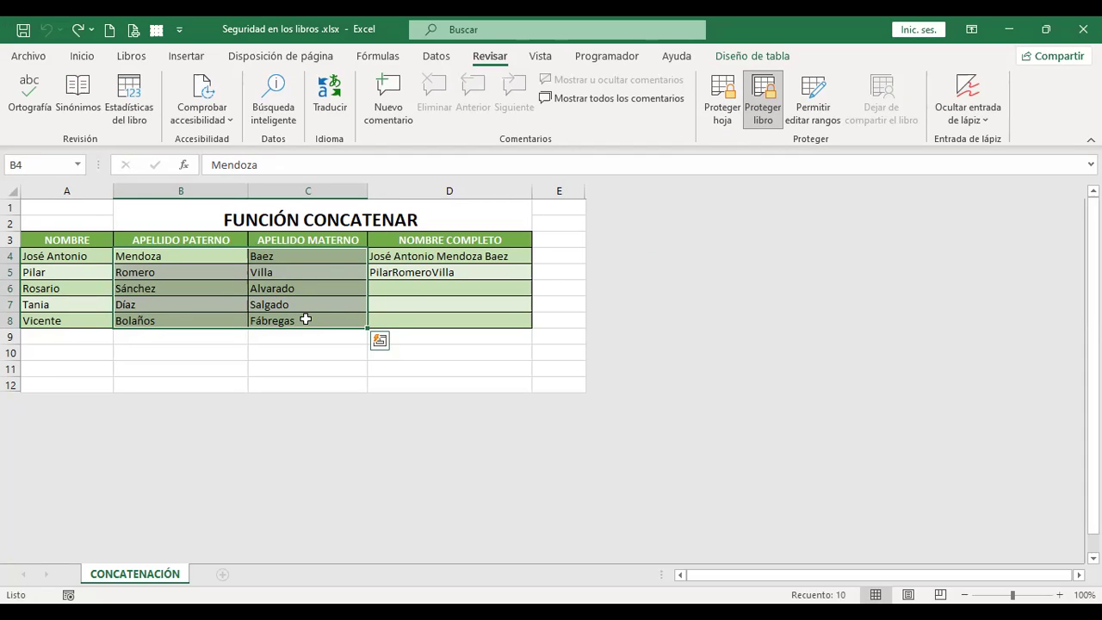
right_click(308, 325)
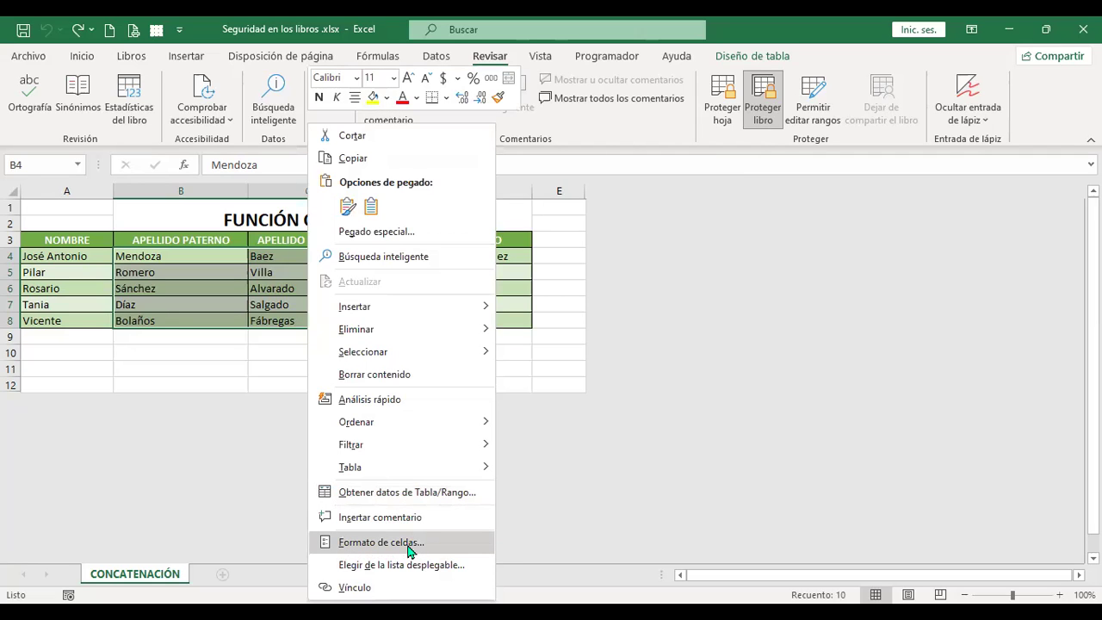
key(Escape)
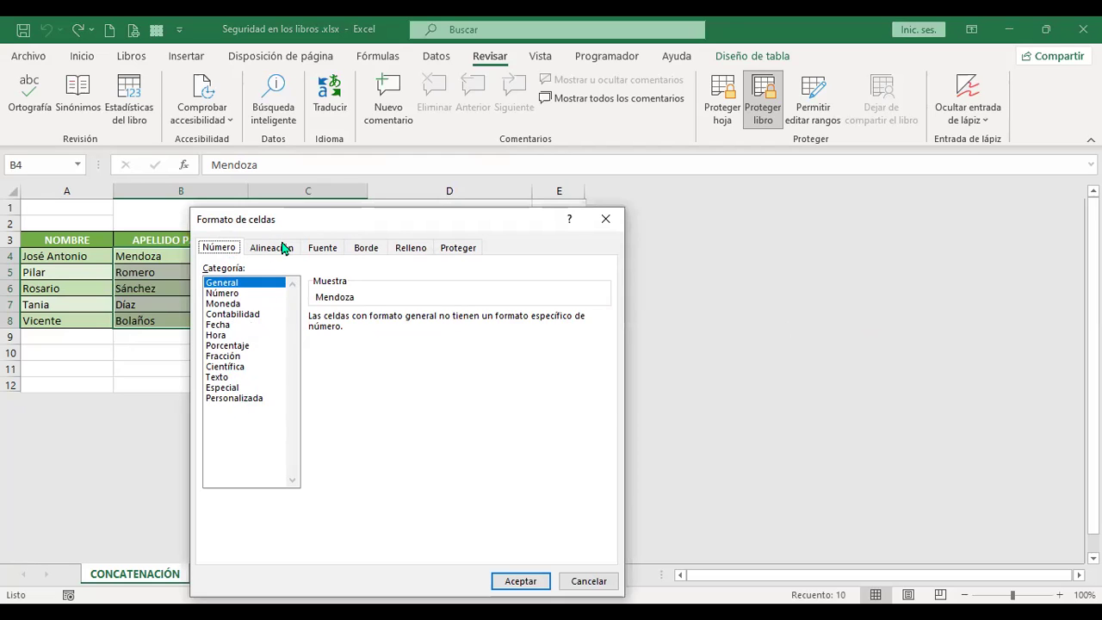
click(284, 247)
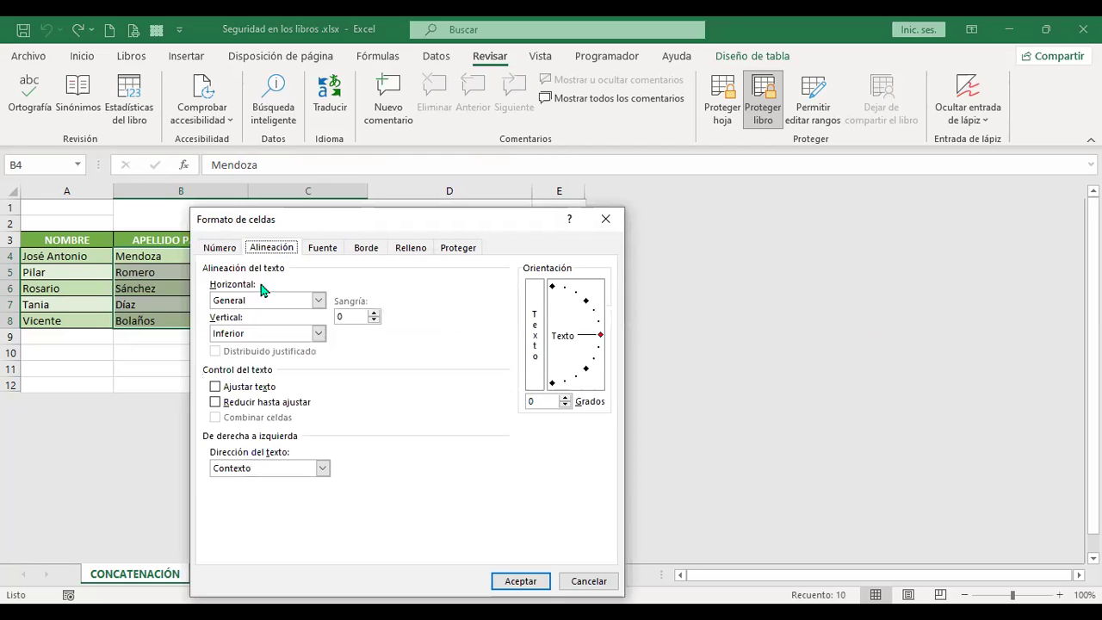
click(323, 247)
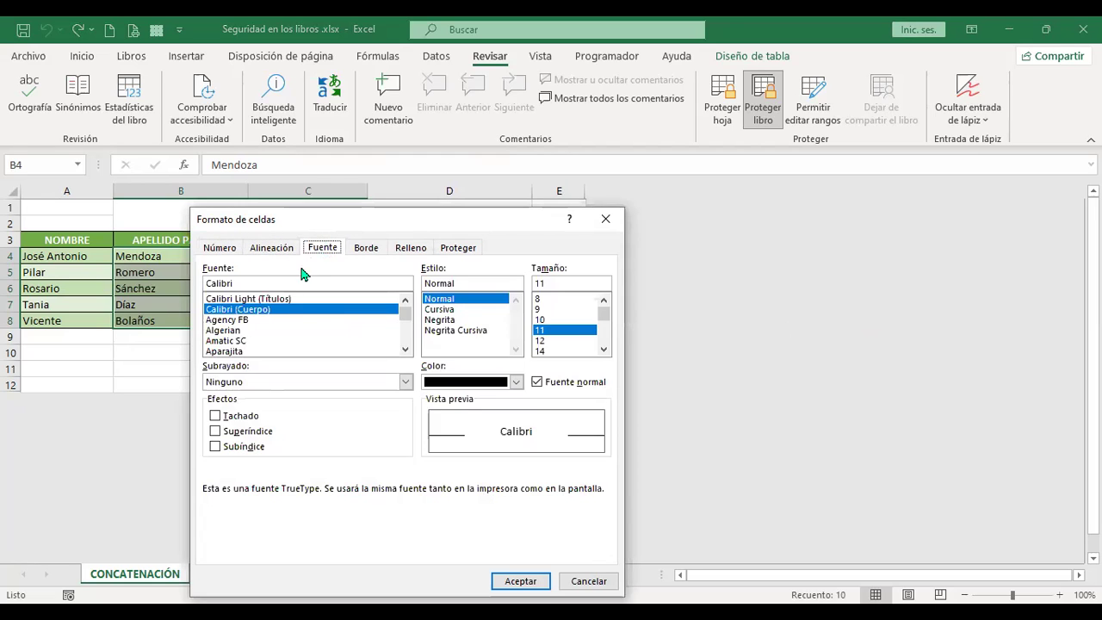
click(366, 248)
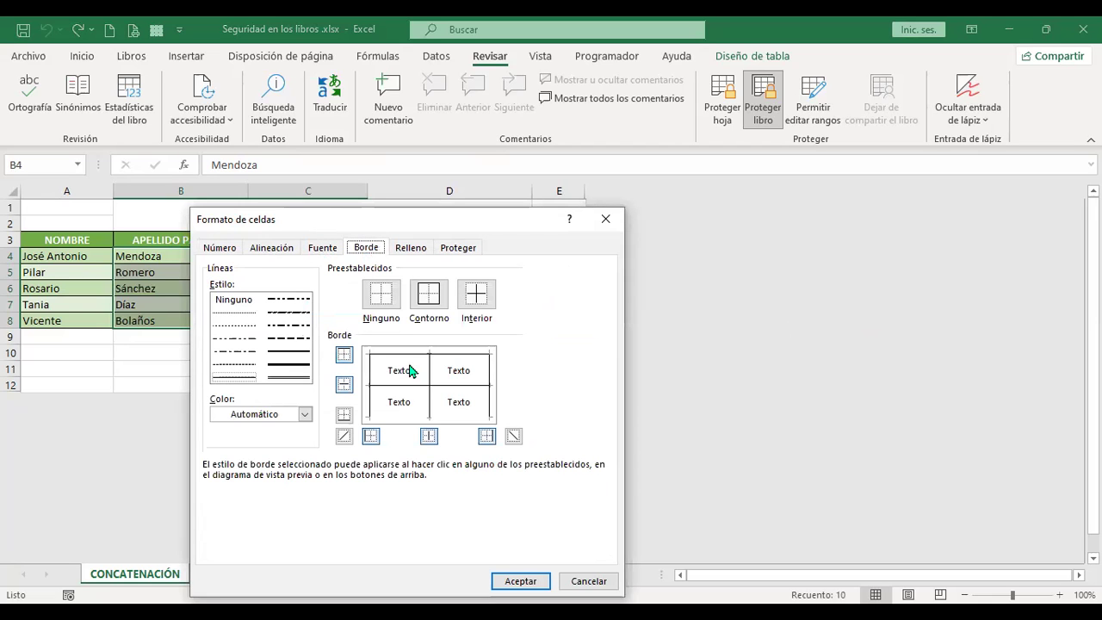
click(410, 248)
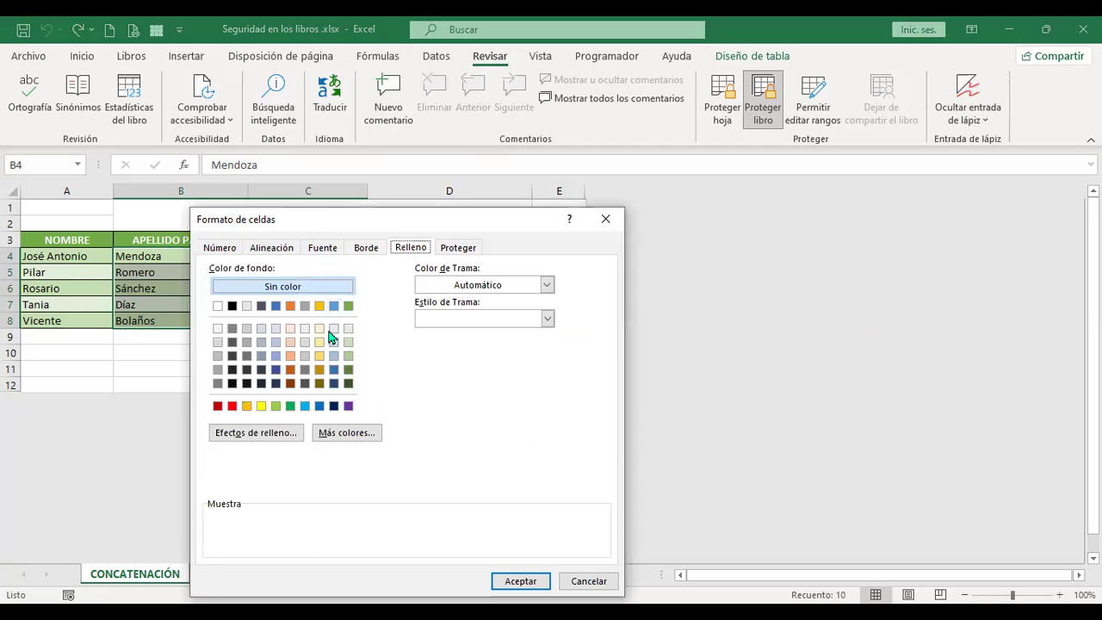
click(456, 248)
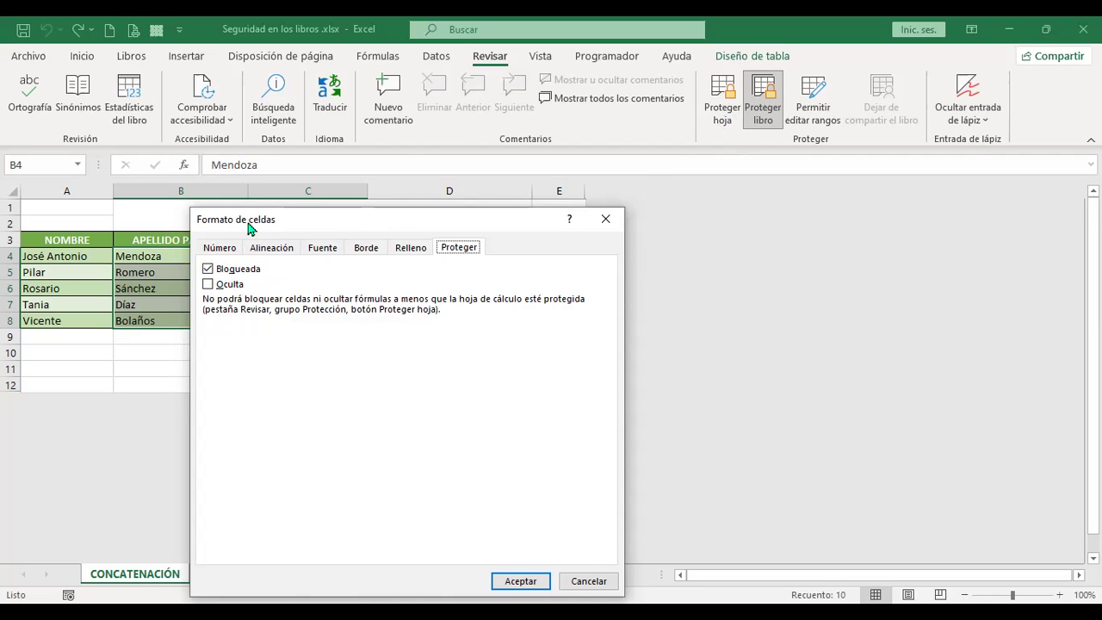
drag(253, 224, 543, 186)
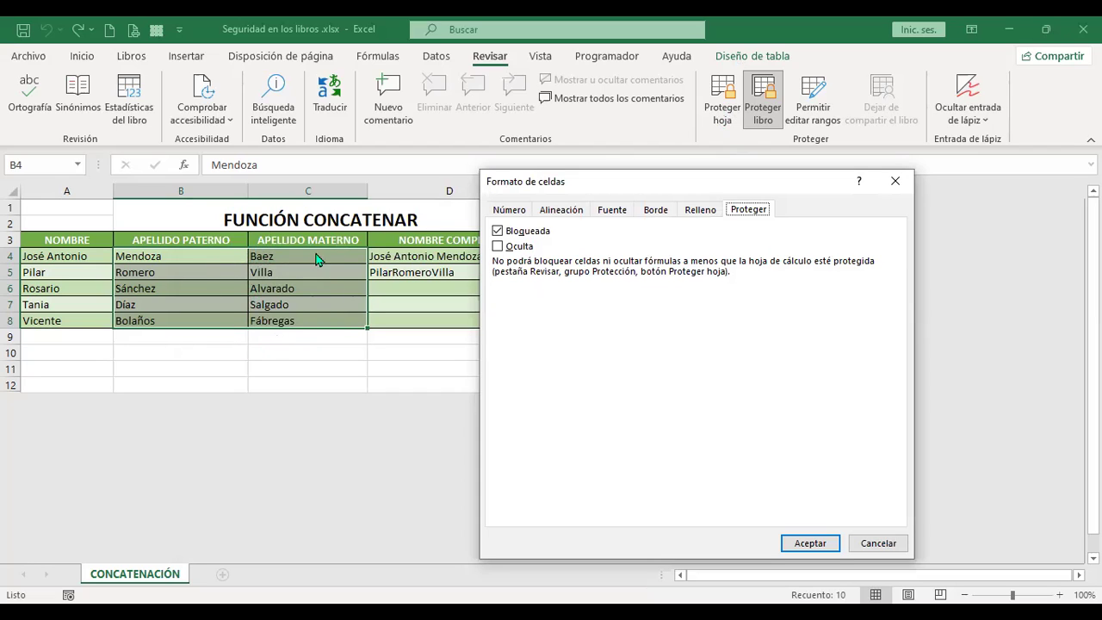
click(497, 233)
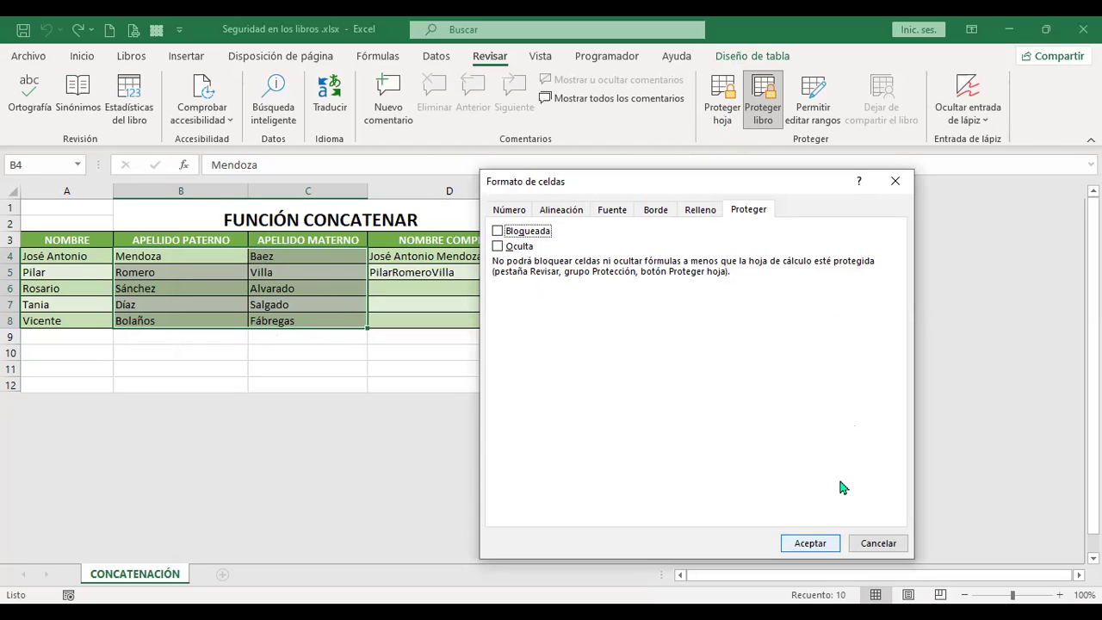
key(Return)
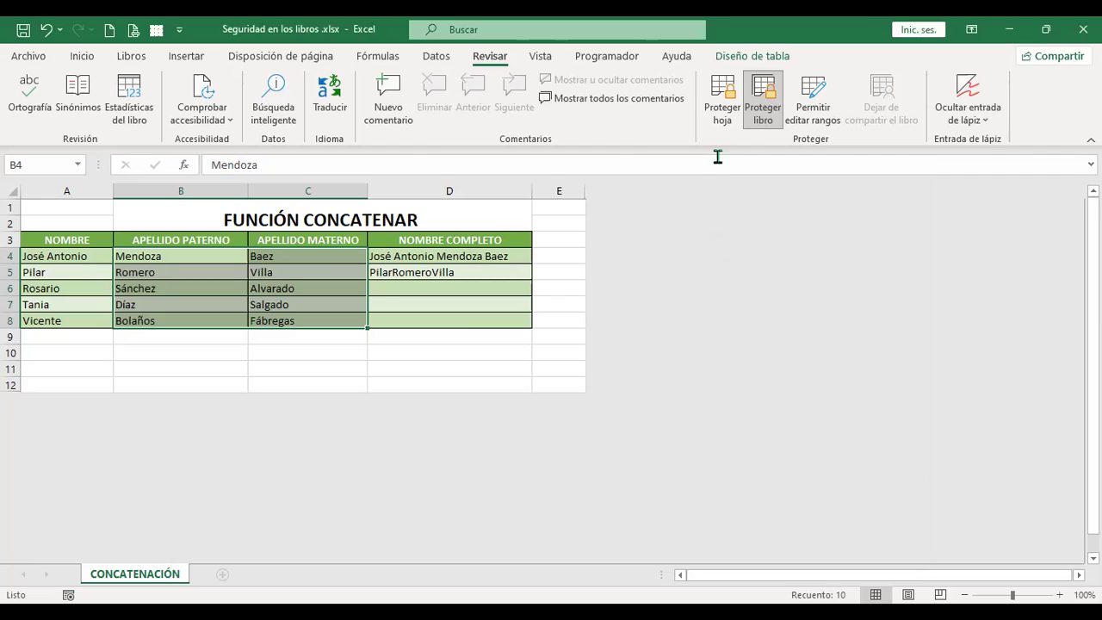
Step: Protect the sheet with a confirmed password, adjusting the format-cells permission, then select B4
click(723, 102)
text(12345)
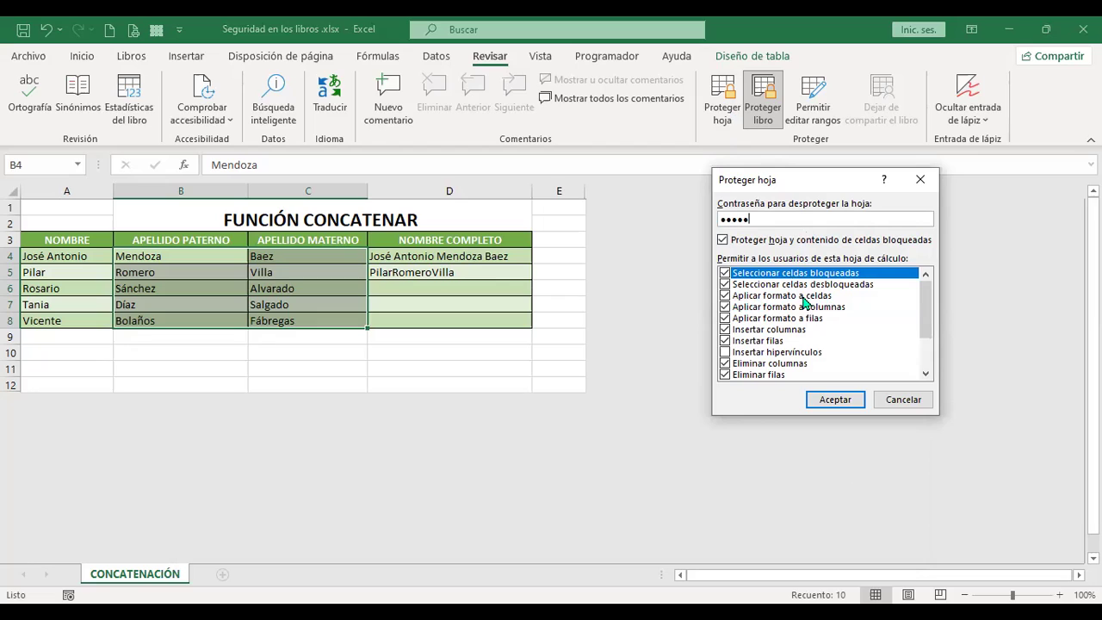
click(725, 297)
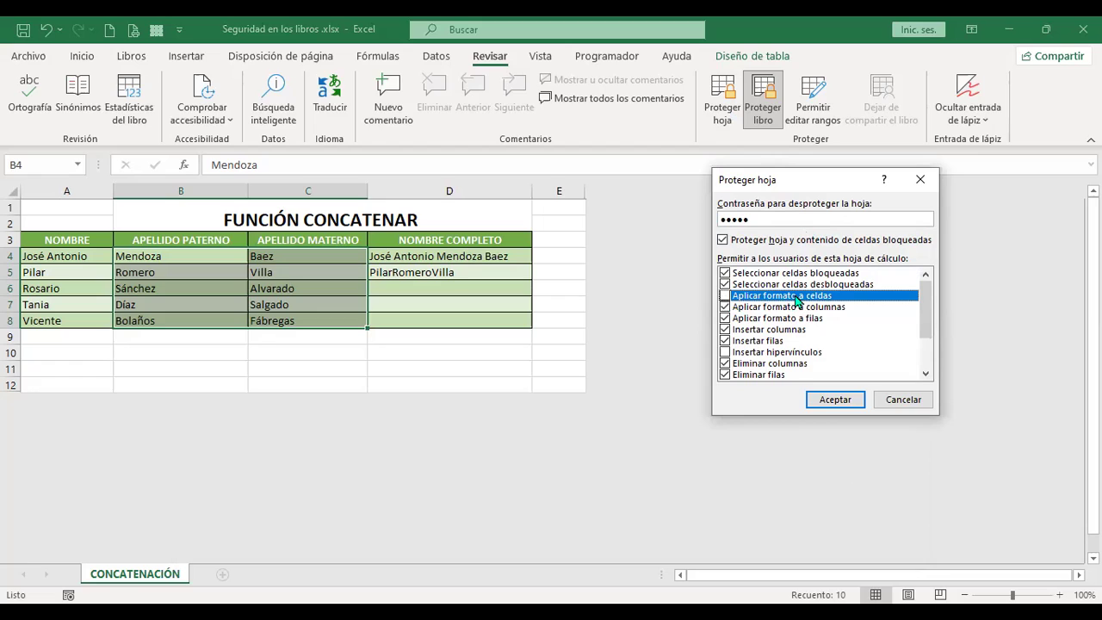
click(835, 400)
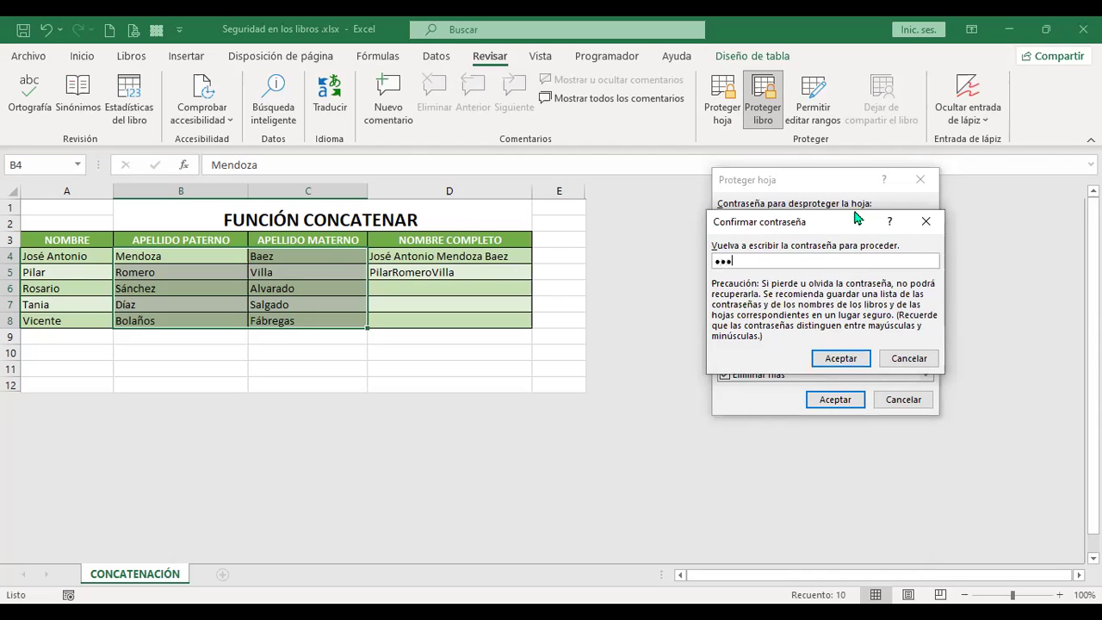
click(834, 365)
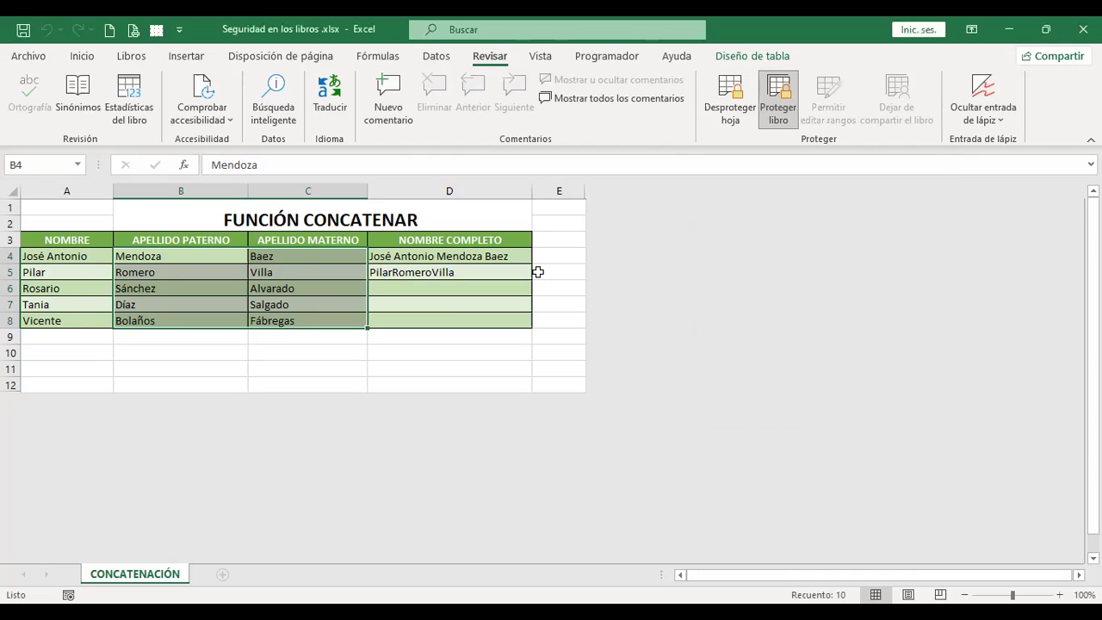
click(185, 259)
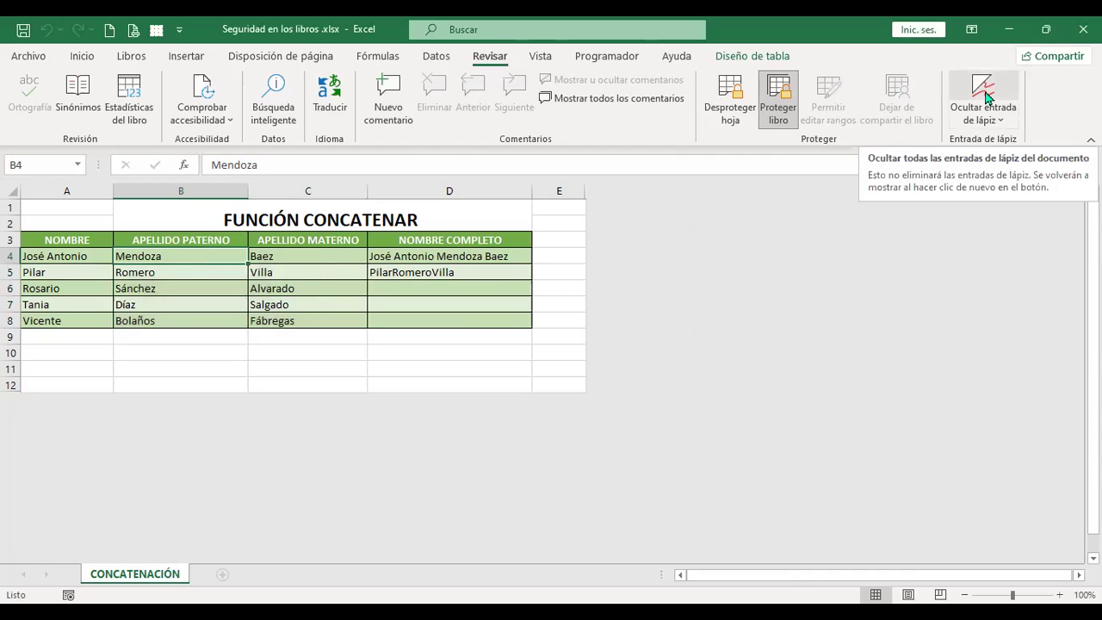
text(Rosales)
key(Return)
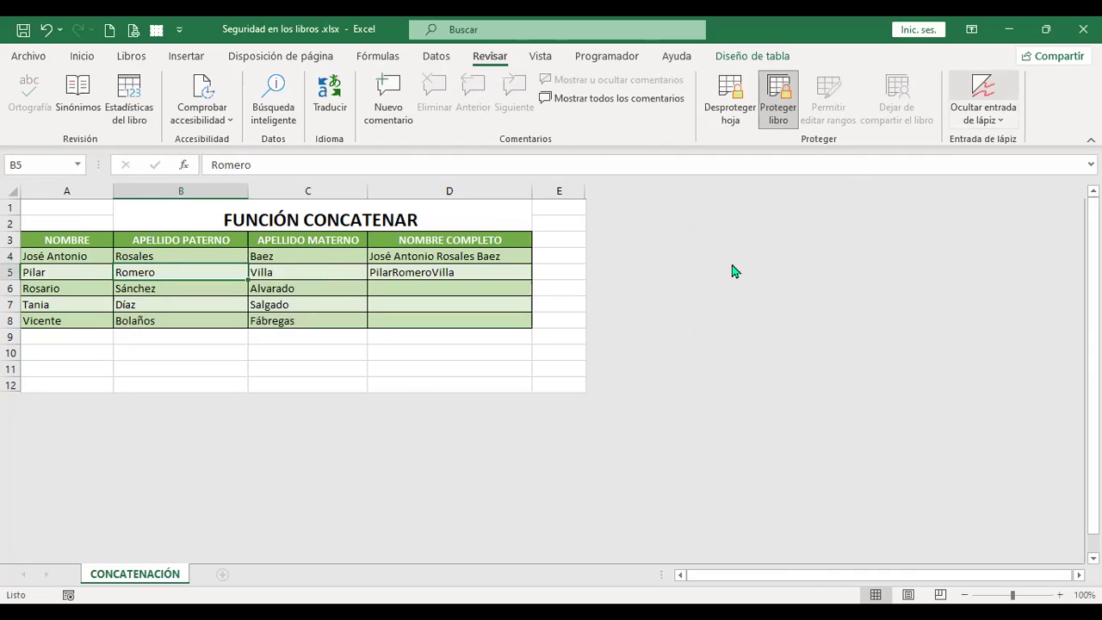
key(ctrl+z)
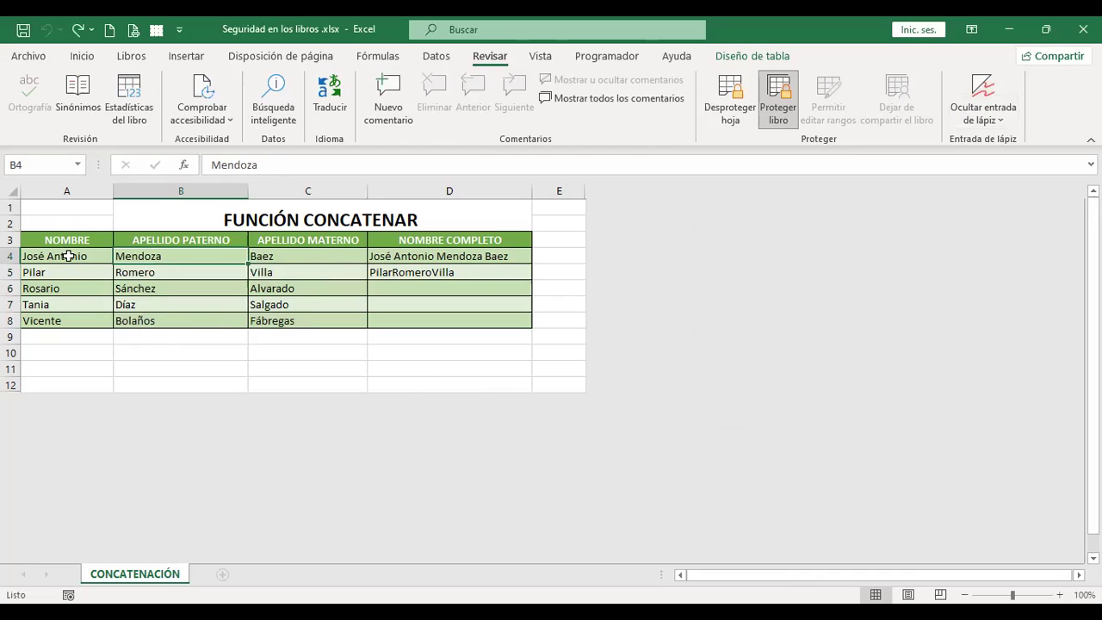
click(68, 256)
key(Delete)
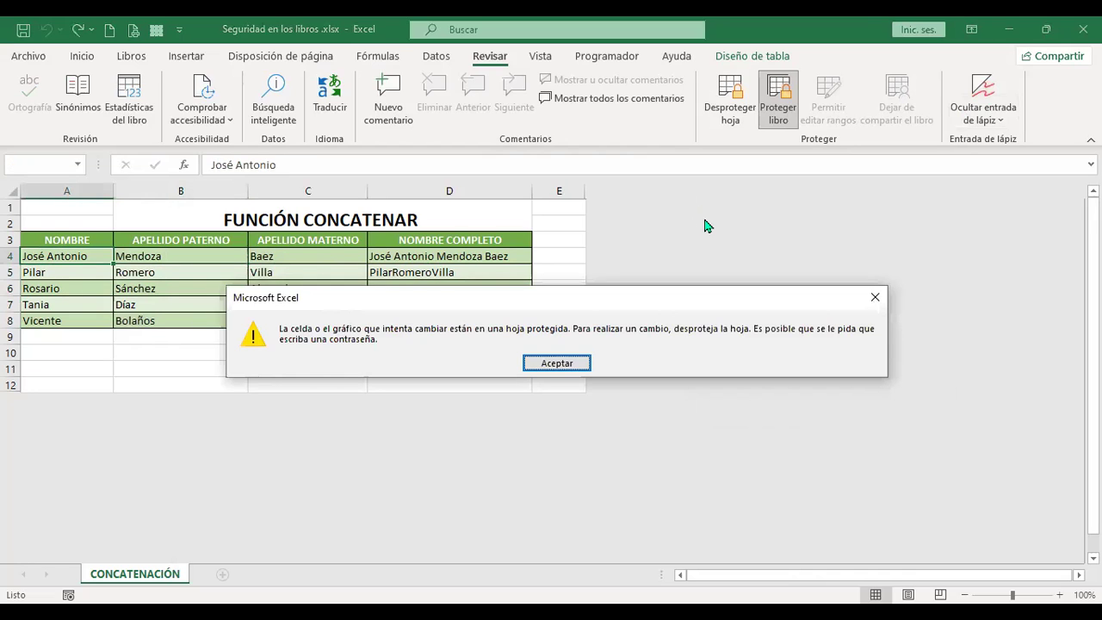
key(Return)
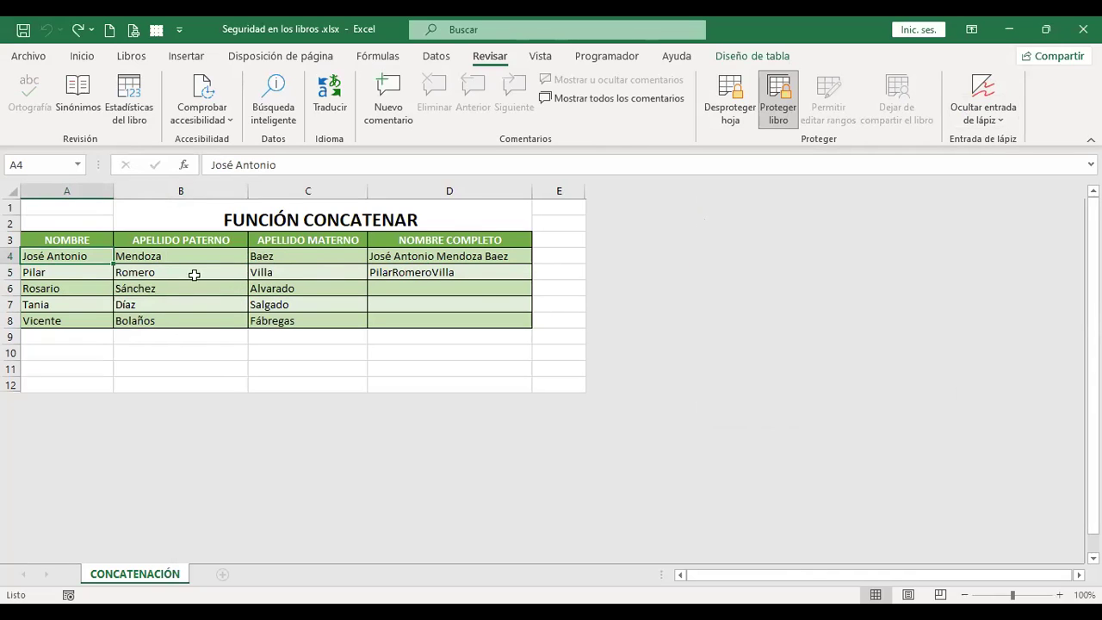
drag(206, 255, 298, 319)
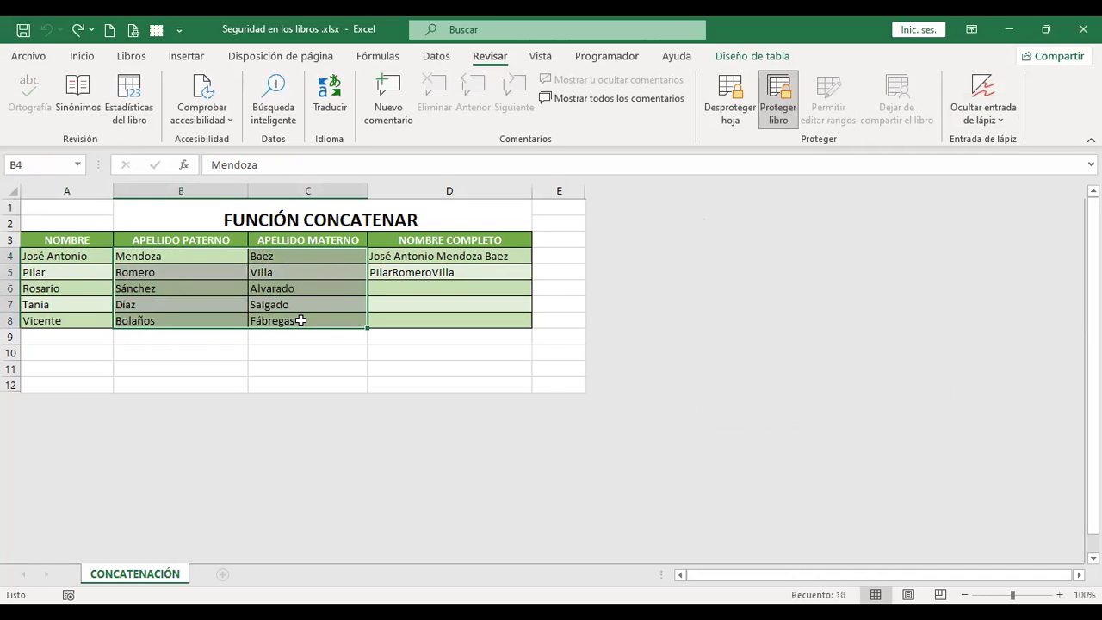
click(215, 252)
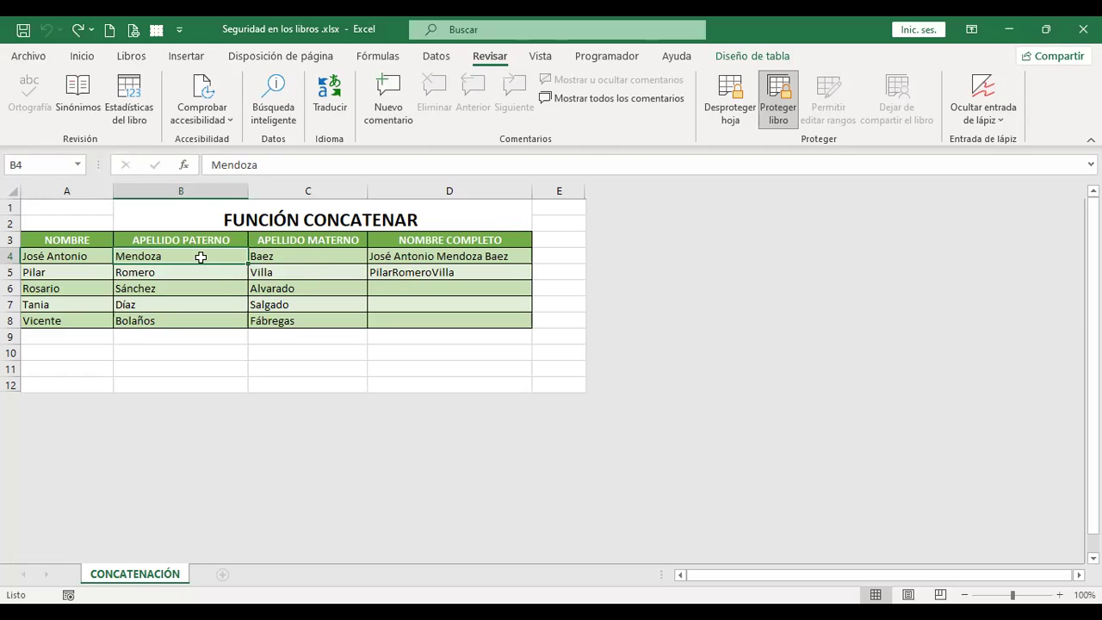
click(292, 261)
drag(183, 257, 322, 321)
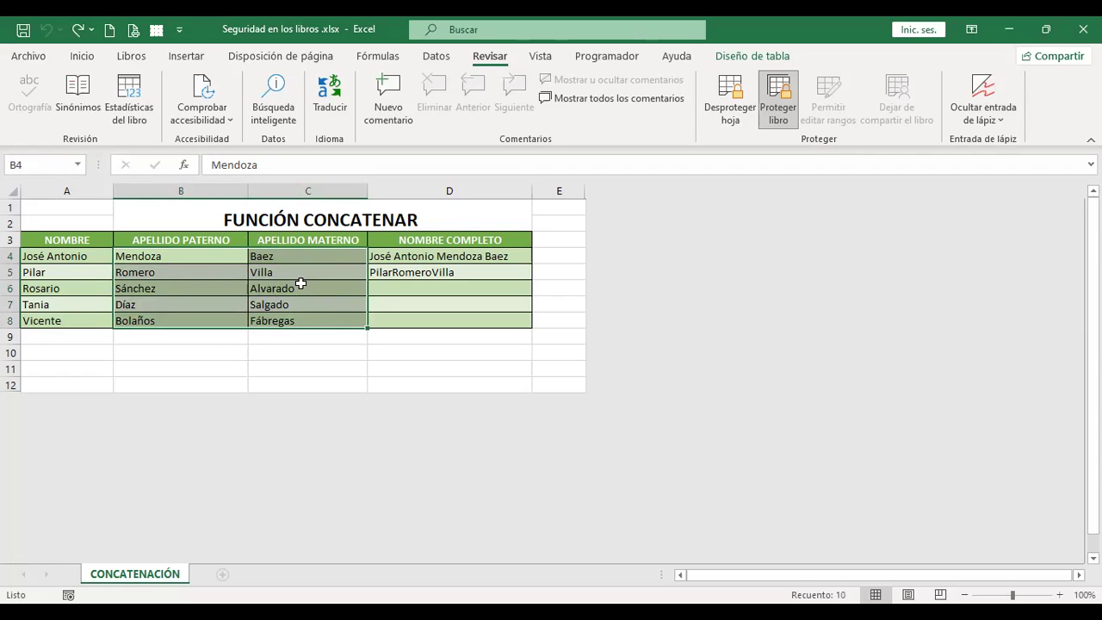
click(72, 274)
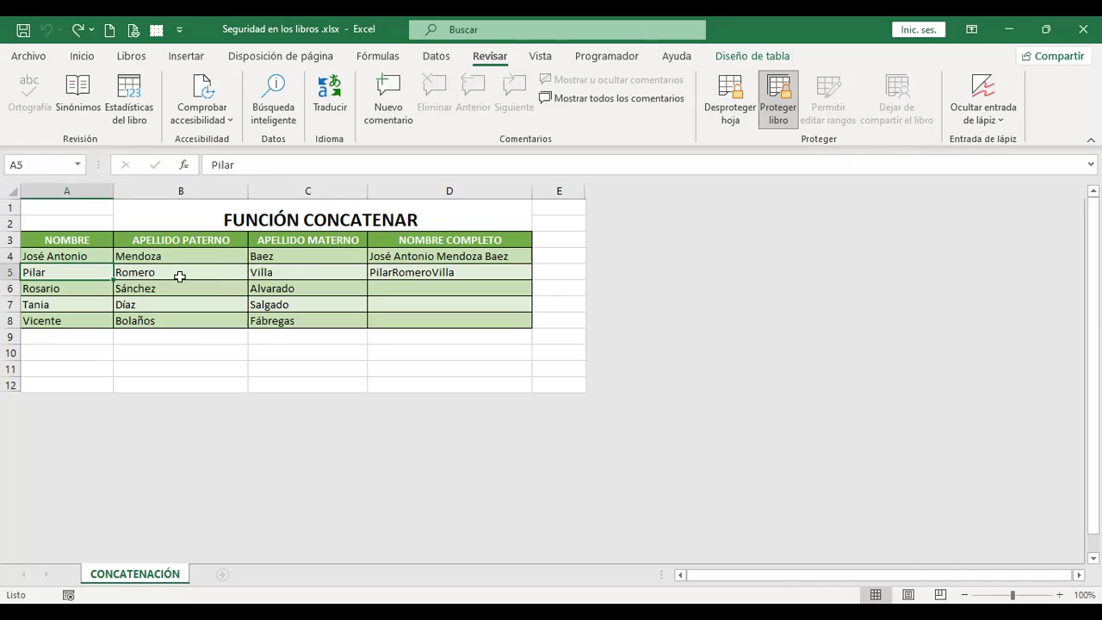
double_click(342, 219)
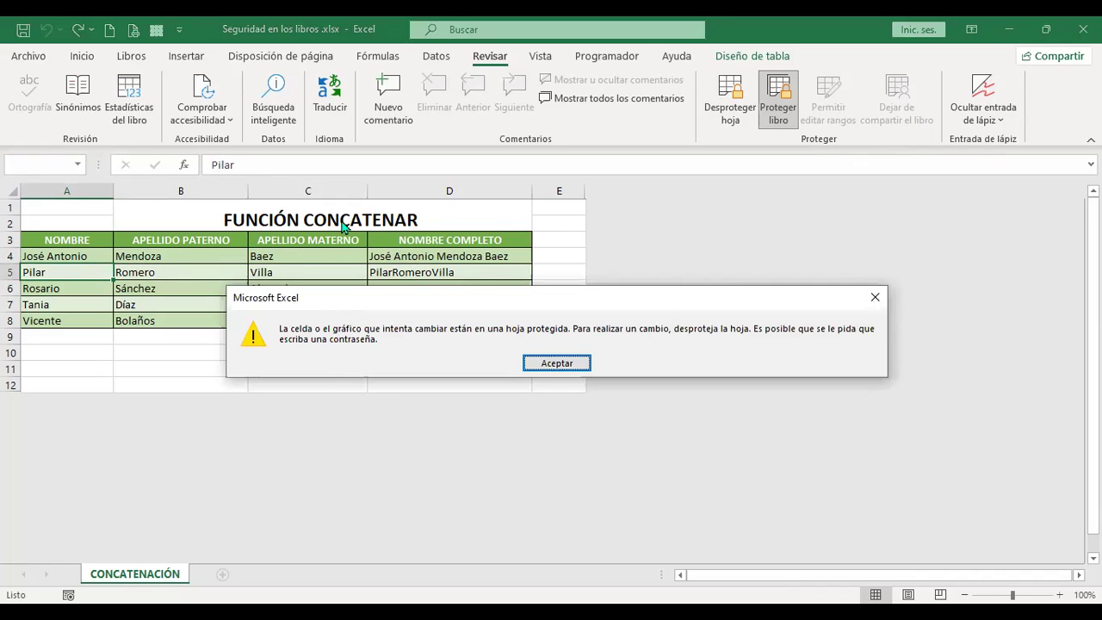
key(Return)
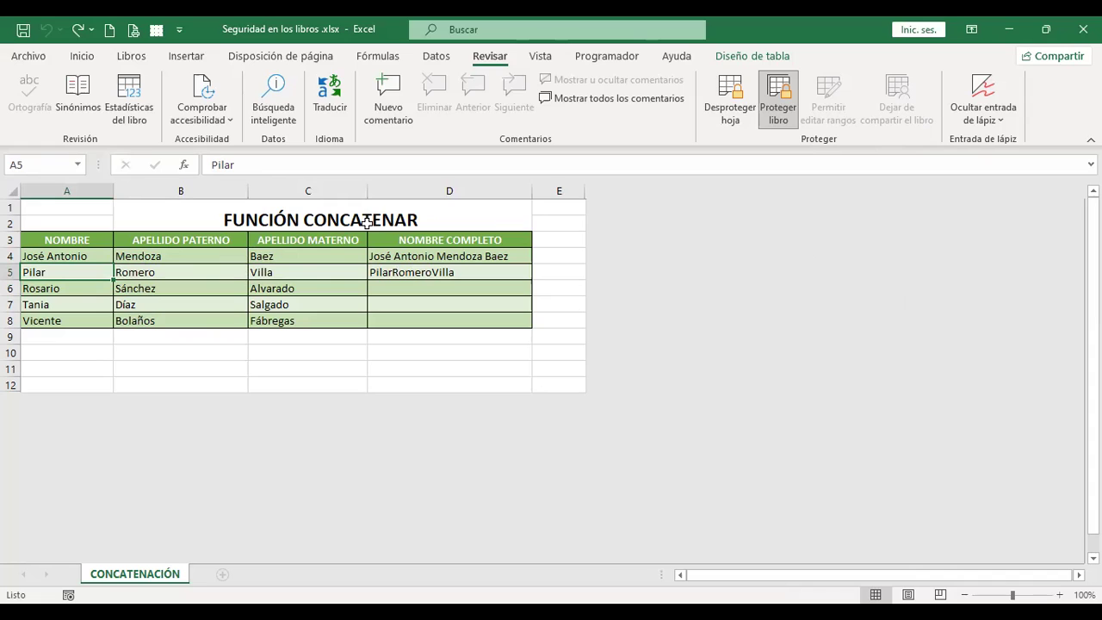
click(202, 256)
drag(243, 267, 313, 319)
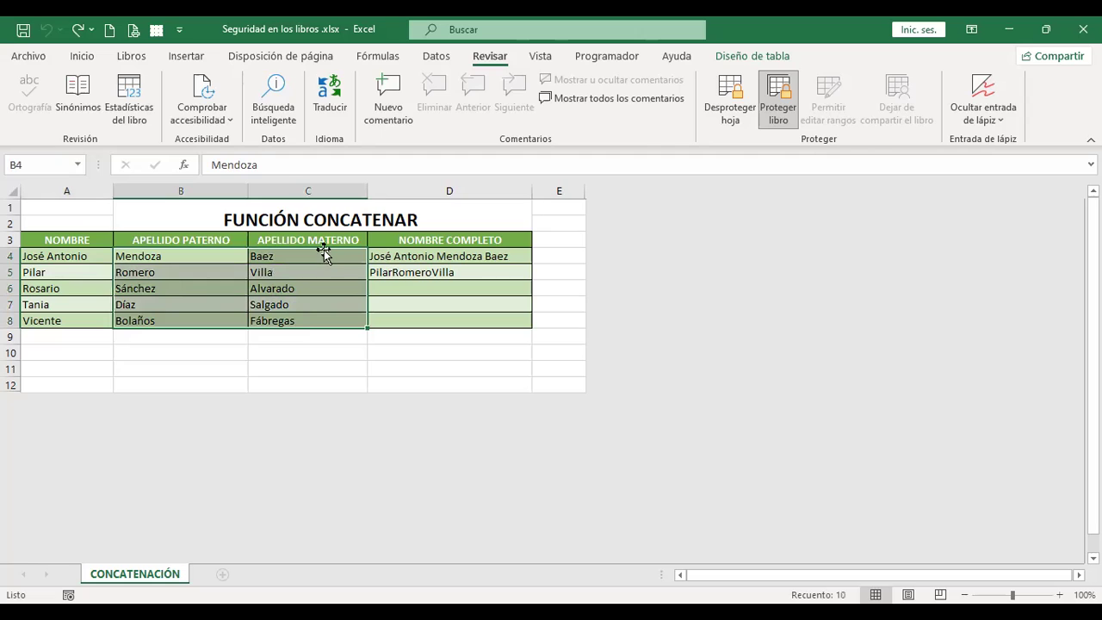
click(328, 255)
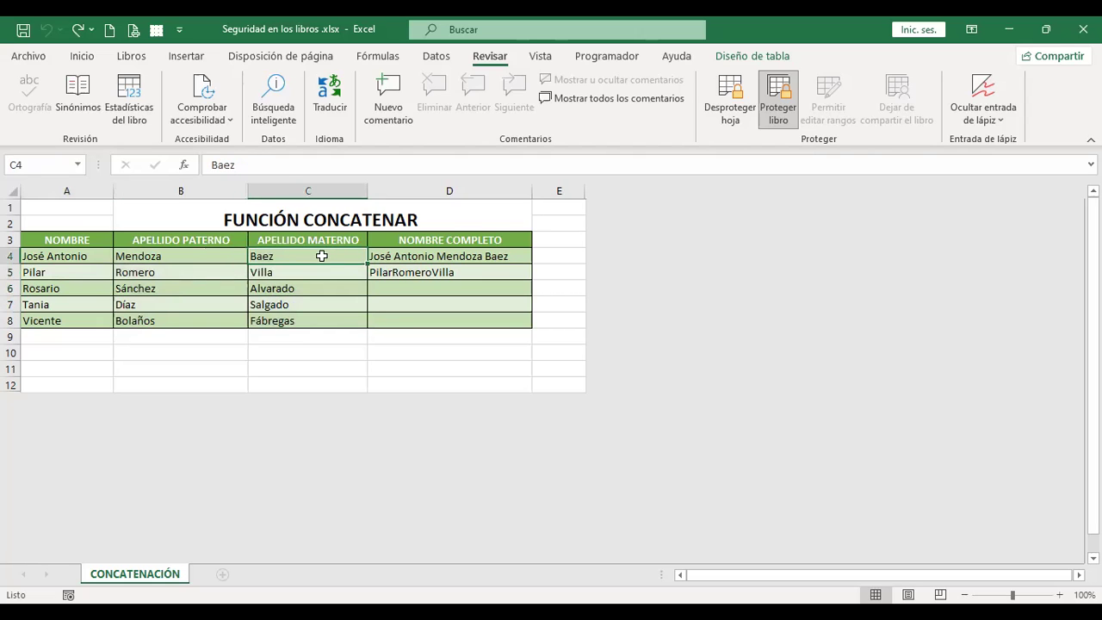
click(83, 57)
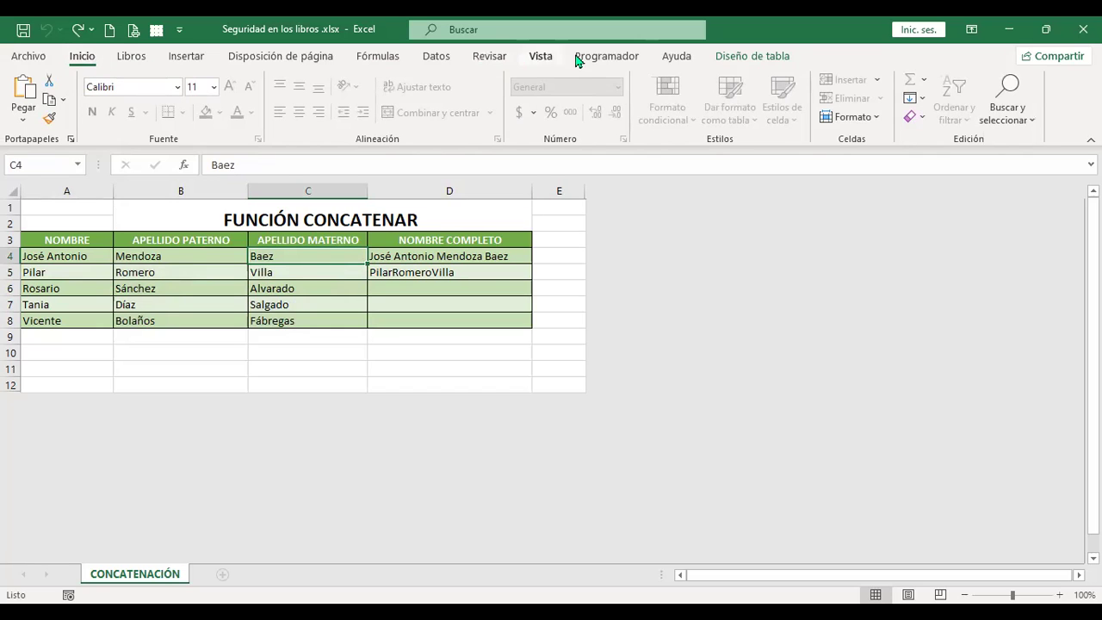
click(488, 56)
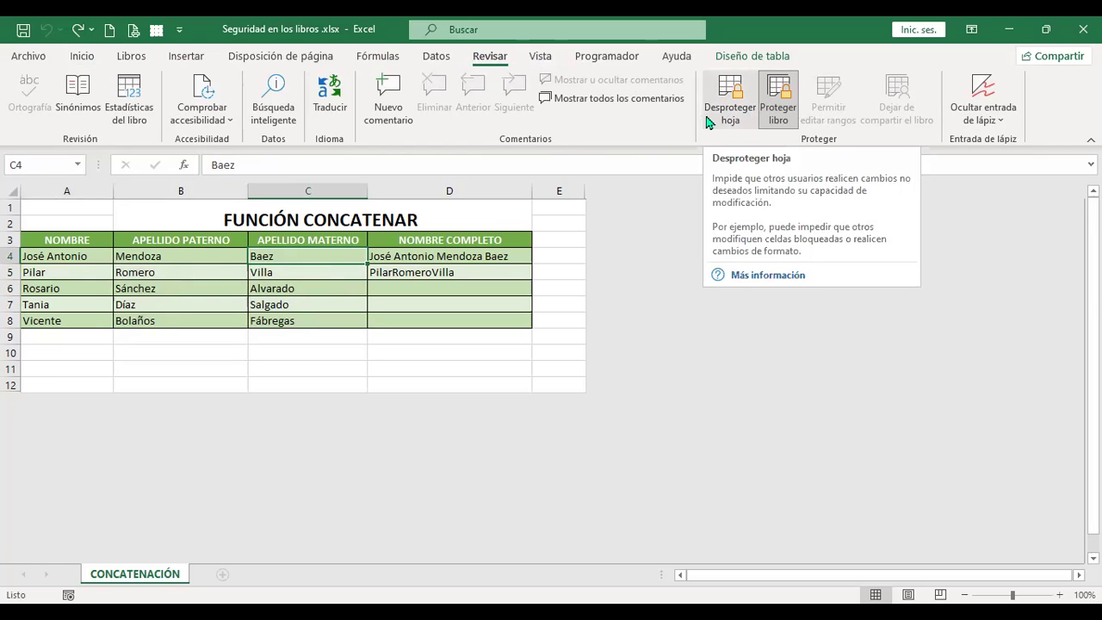
click(84, 59)
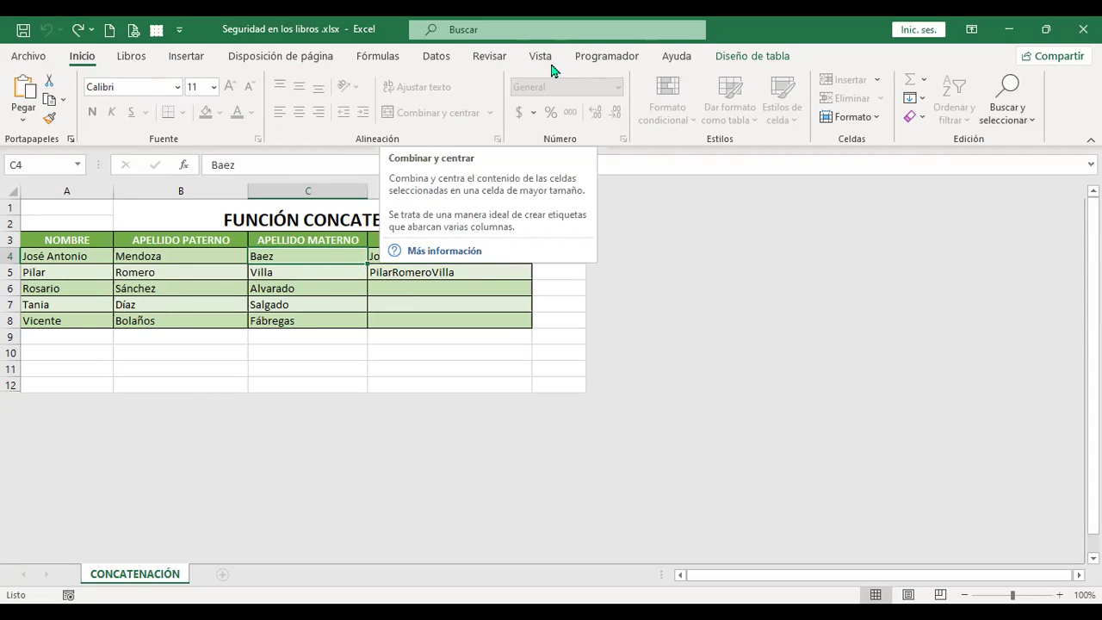
click(498, 62)
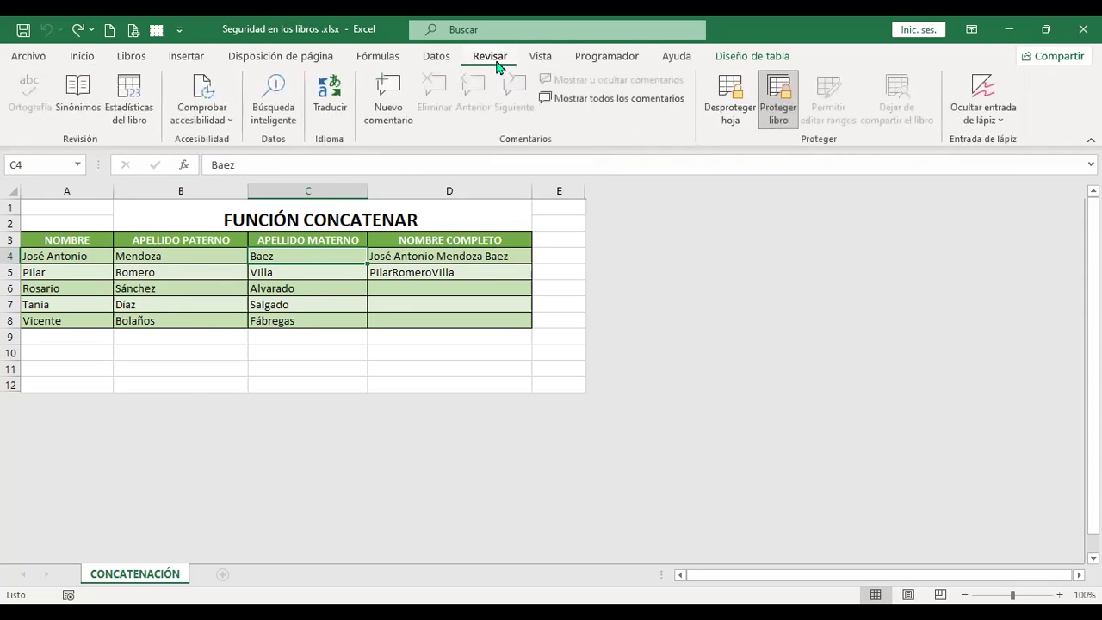
Step: Unprotect the sheet with its password and check the Fill Color choices are available again
click(740, 122)
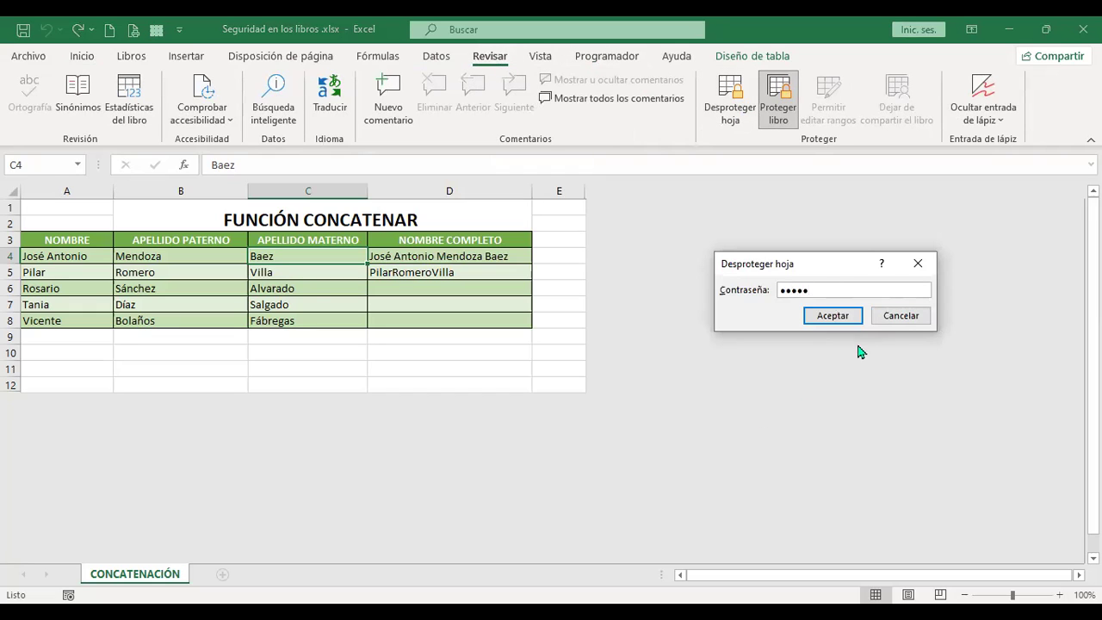
click(851, 318)
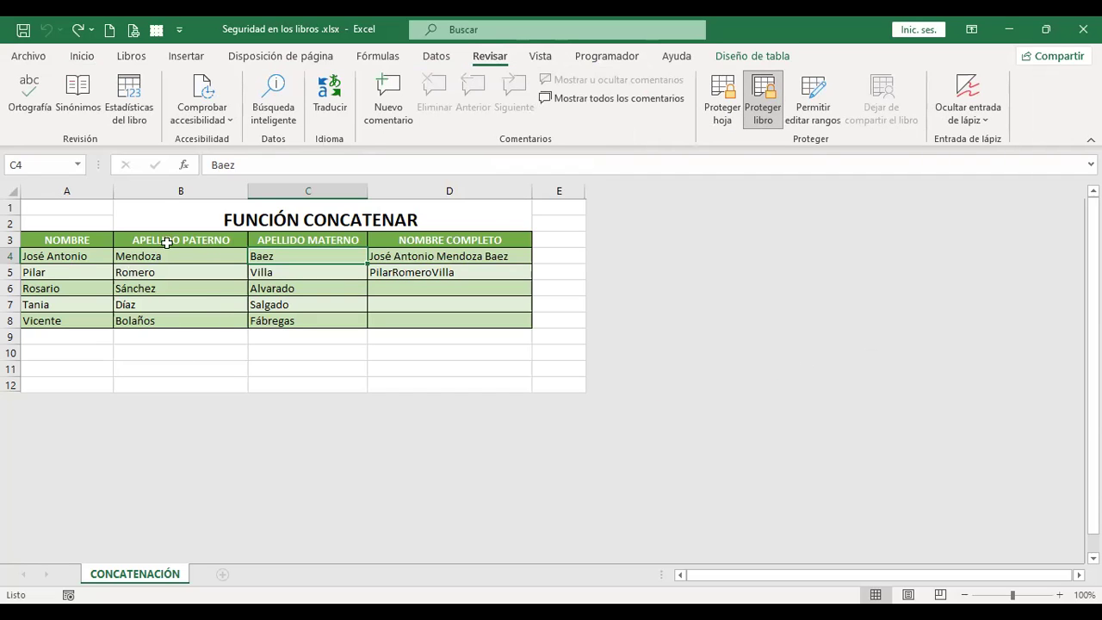
click(83, 62)
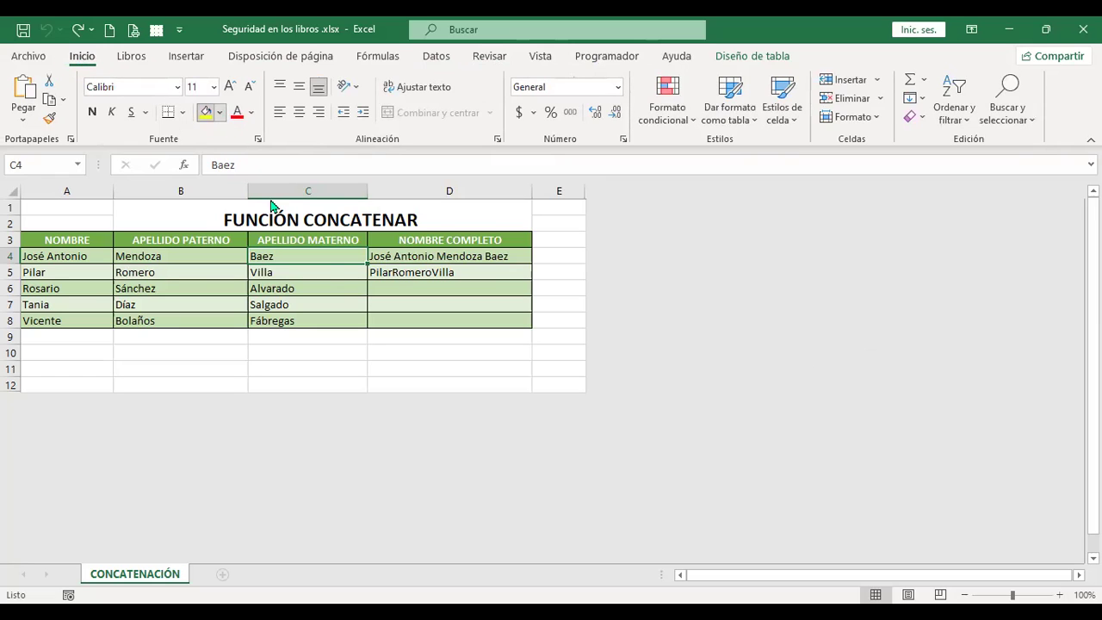
click(220, 112)
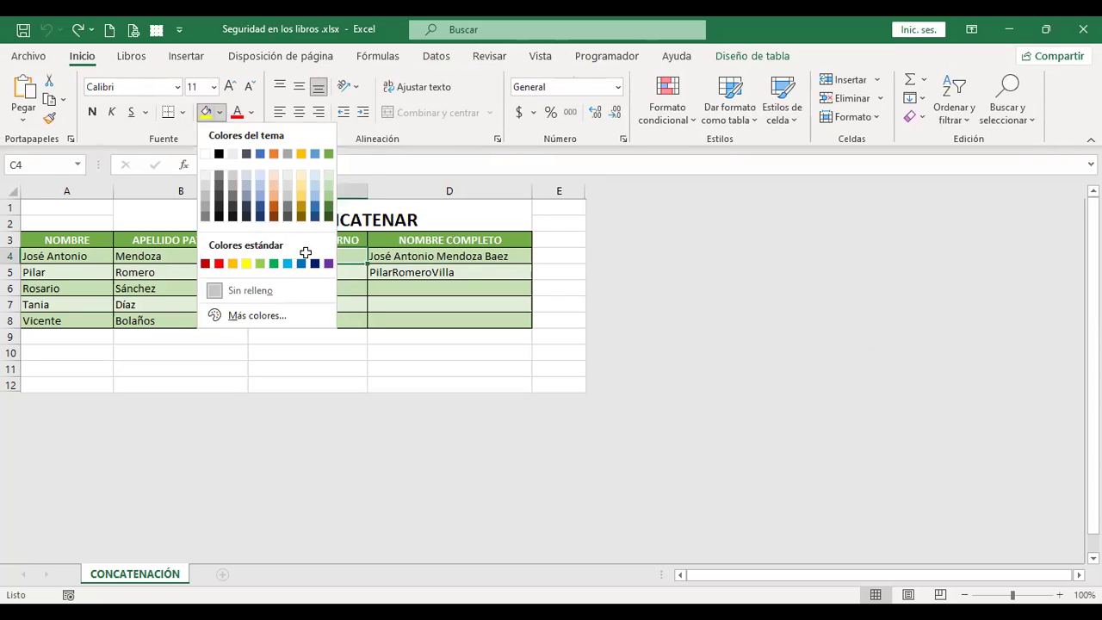
key(Escape)
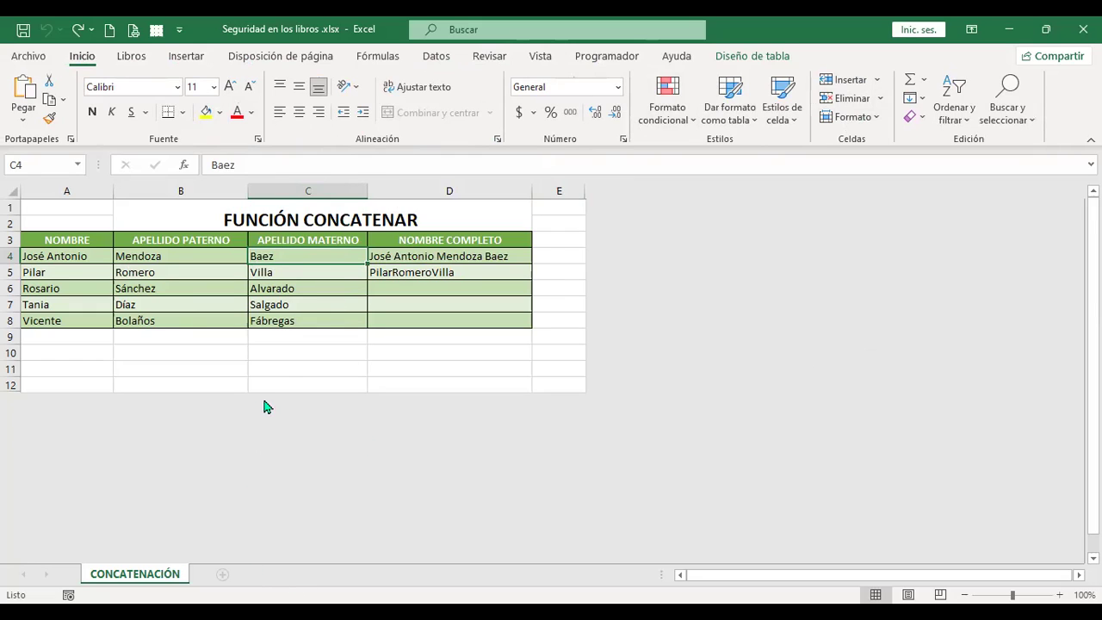
click(282, 377)
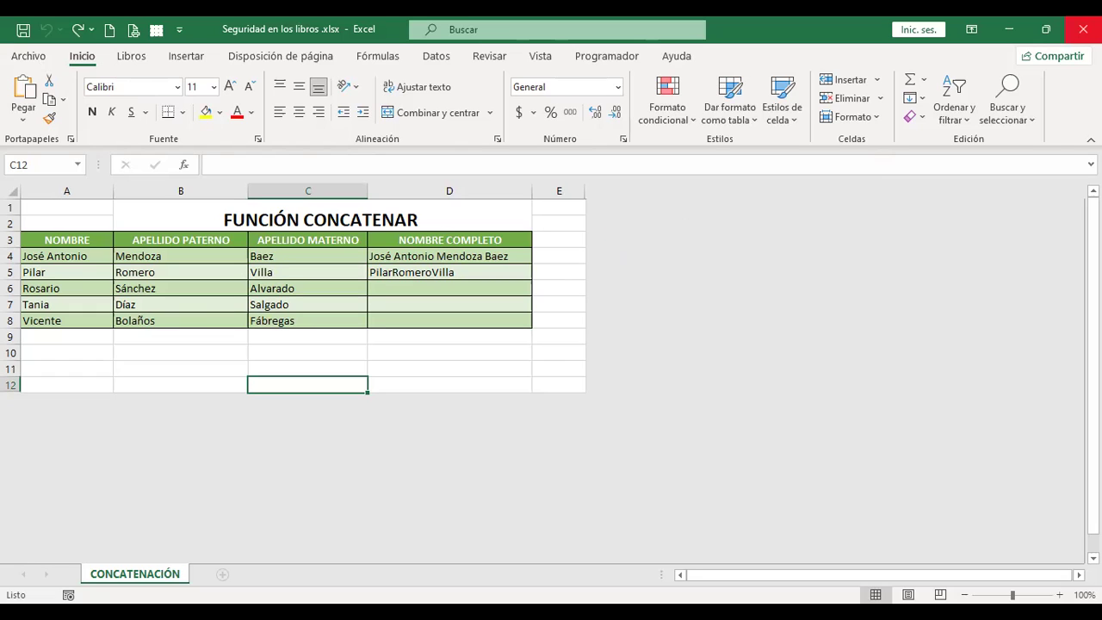
Step: Close Seguridad en los libros.xlsx, saving its changes
key(ctrl+w)
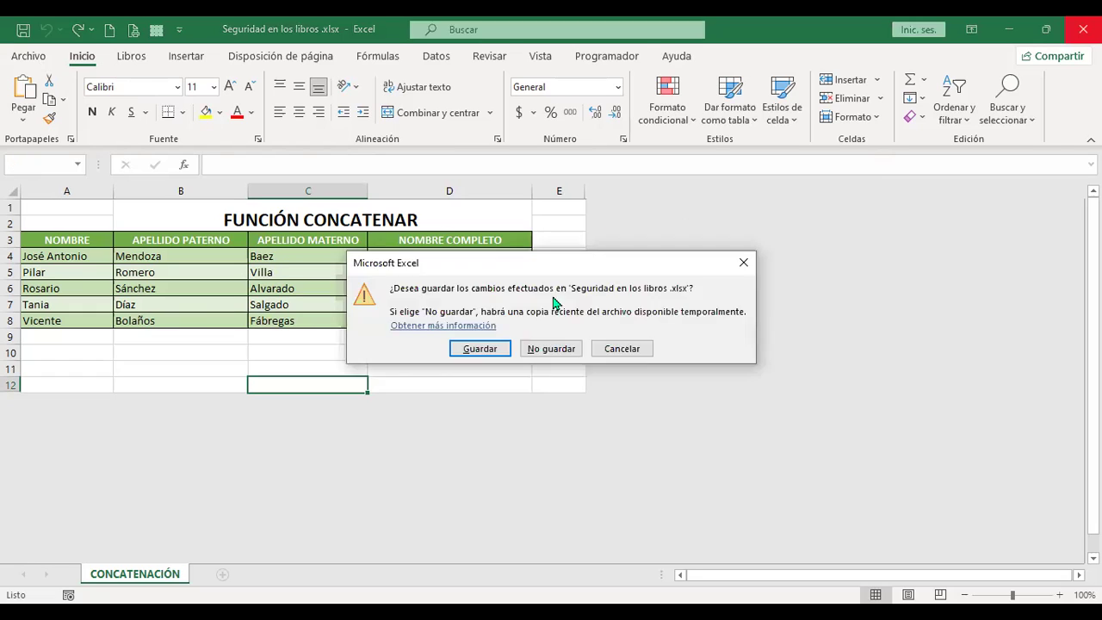
click(480, 348)
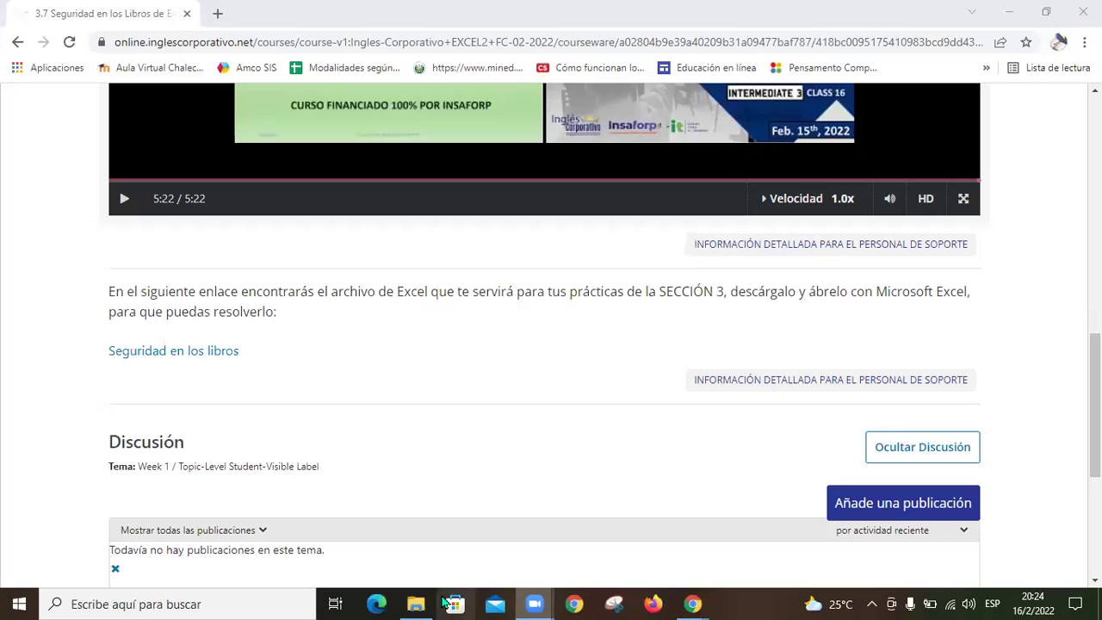
Step: Open Seguridad en los libros .xlsx from the Mi160222 folder in File Explorer
click(416, 603)
click(477, 192)
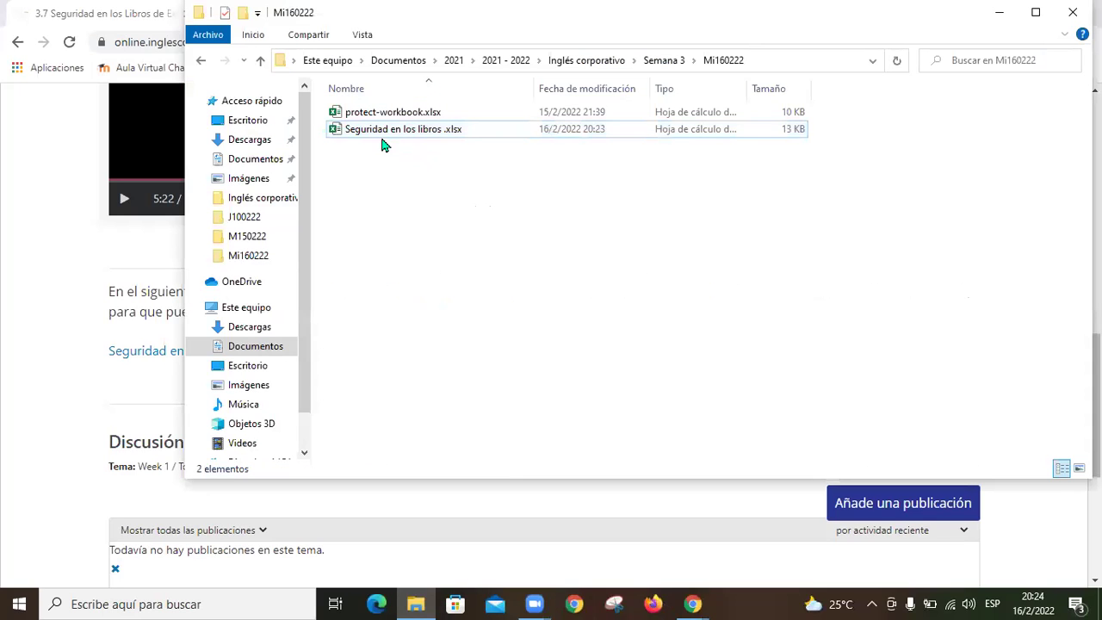
double_click(434, 133)
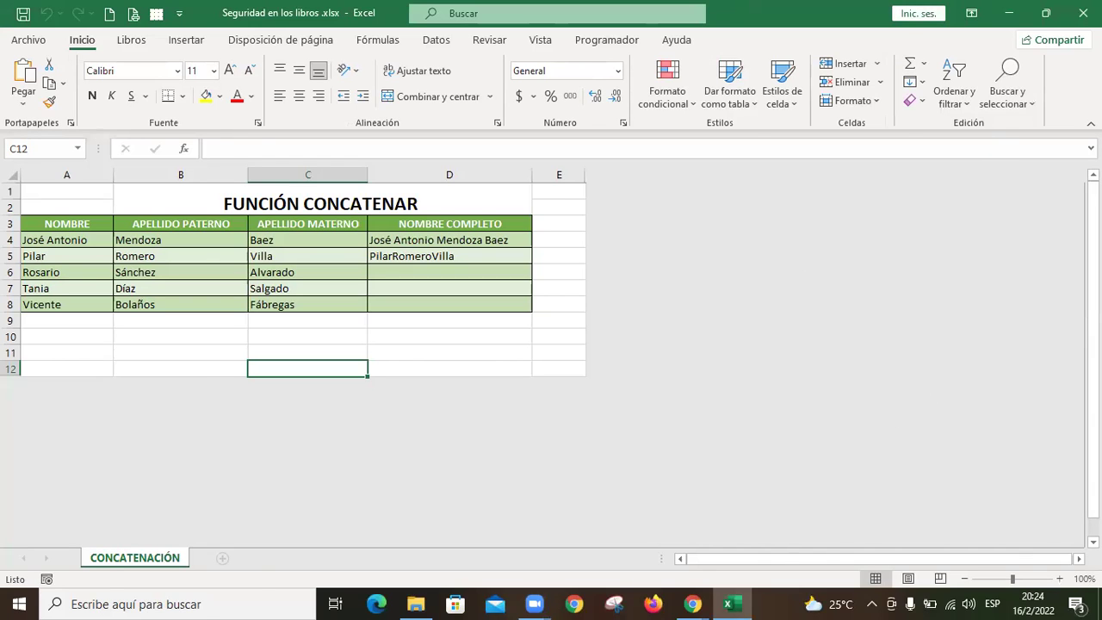
Step: Turn on Proteger libro > Abrir siempre como solo lectura and save the workbook
click(1084, 13)
click(34, 40)
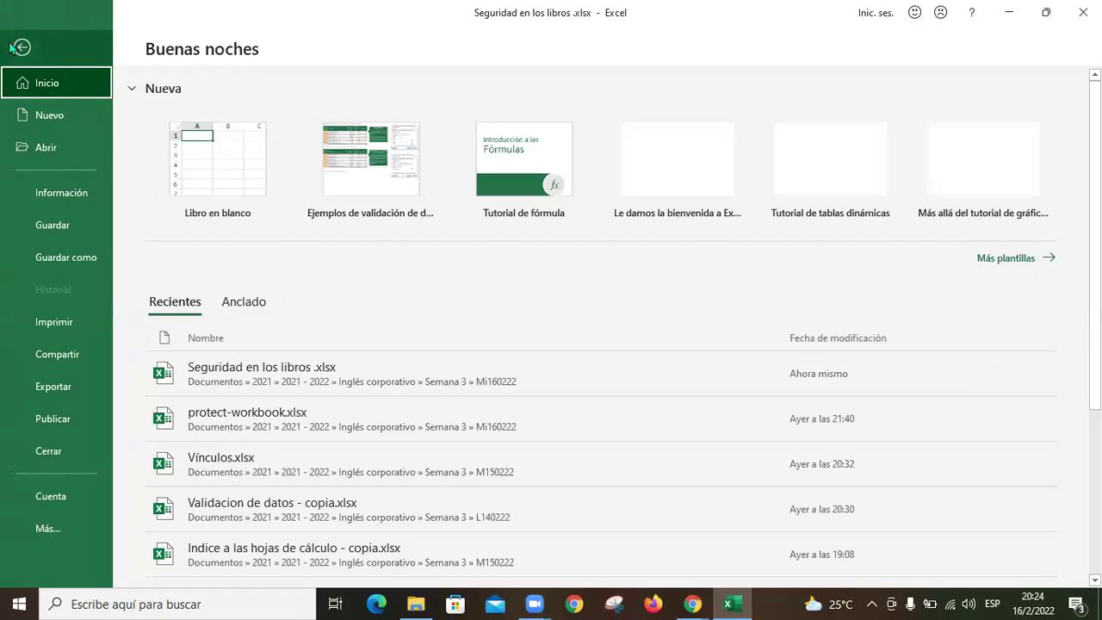
click(14, 46)
click(38, 43)
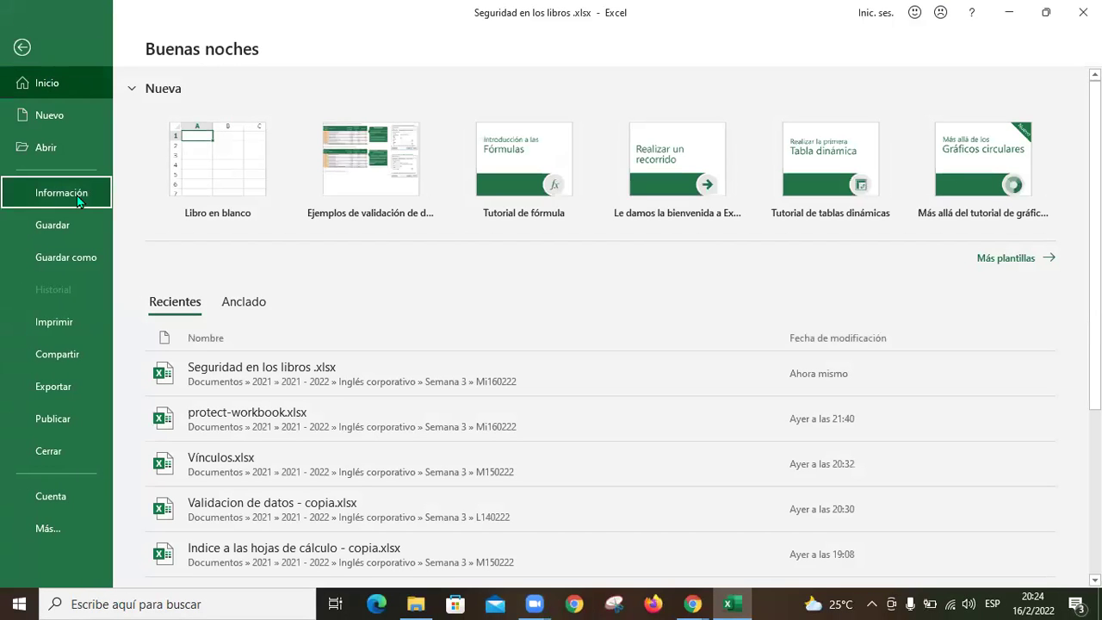
click(79, 201)
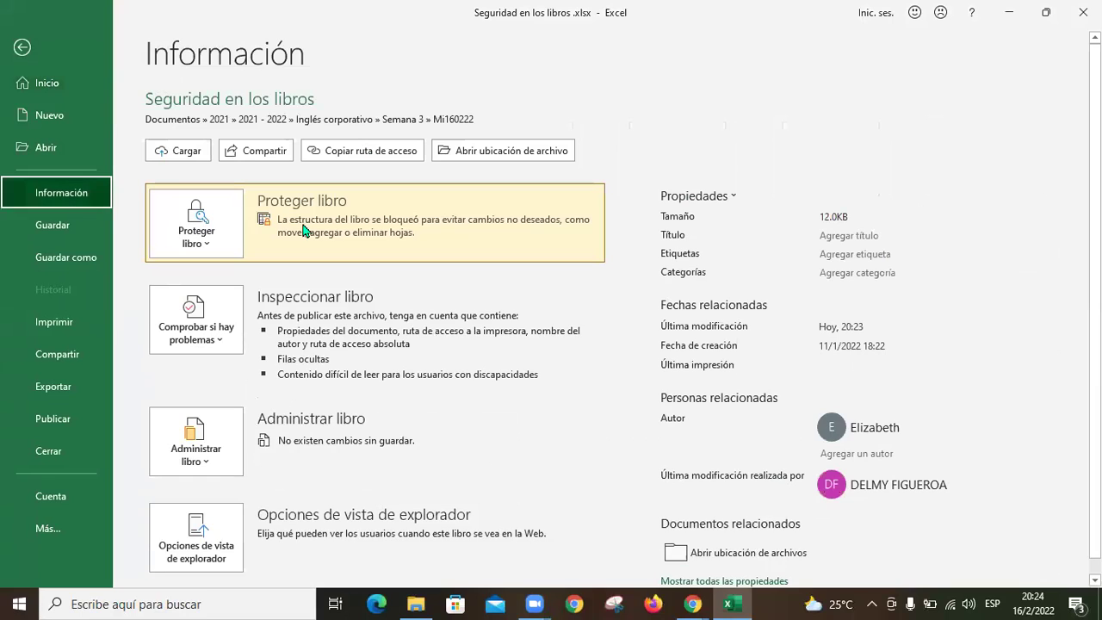
click(205, 248)
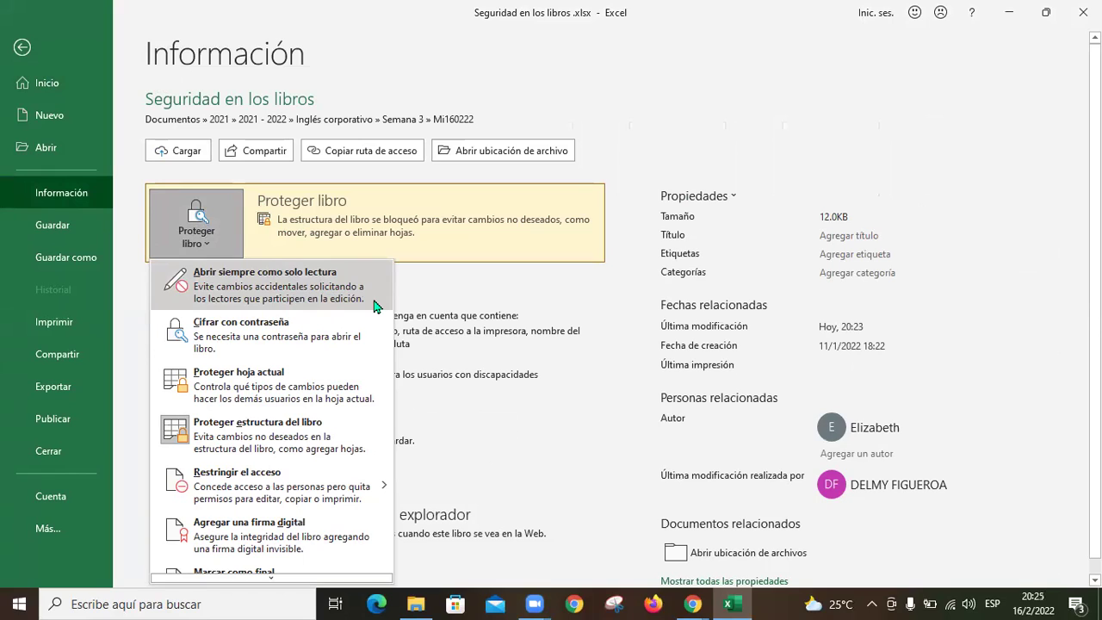
click(306, 297)
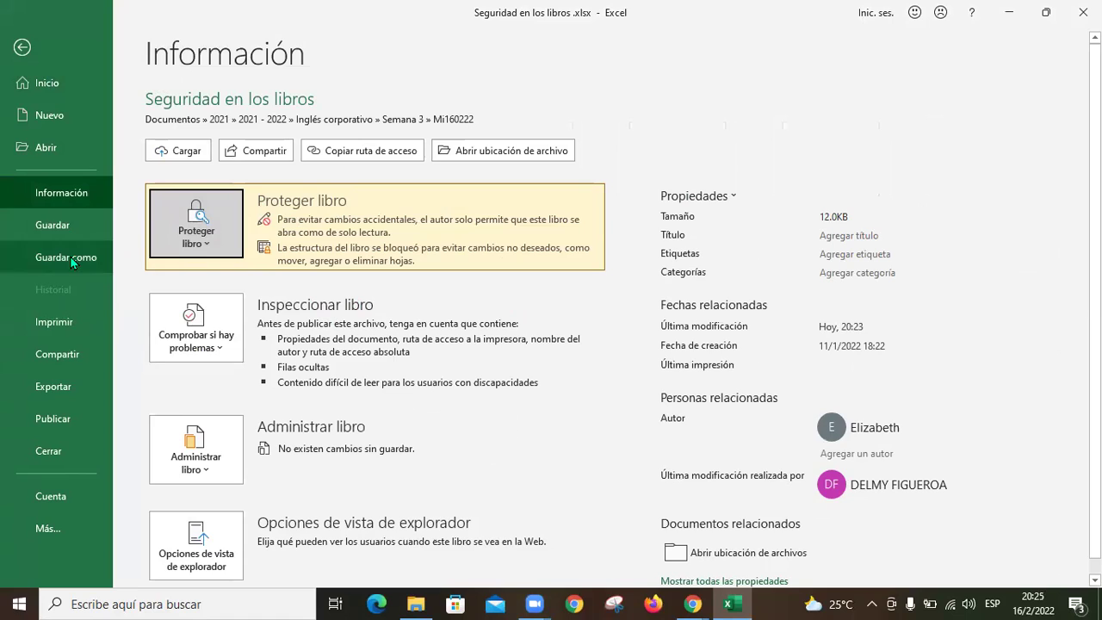
click(75, 221)
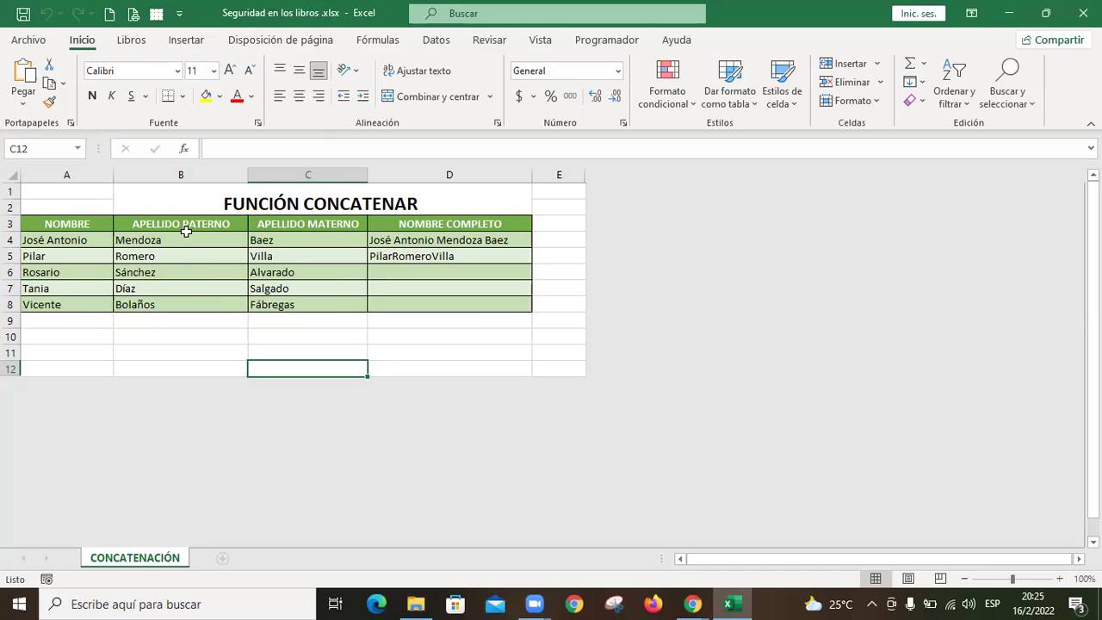
Step: Save over the Mi160222 copy with a confirmed opening password set in Opciones generales
click(31, 40)
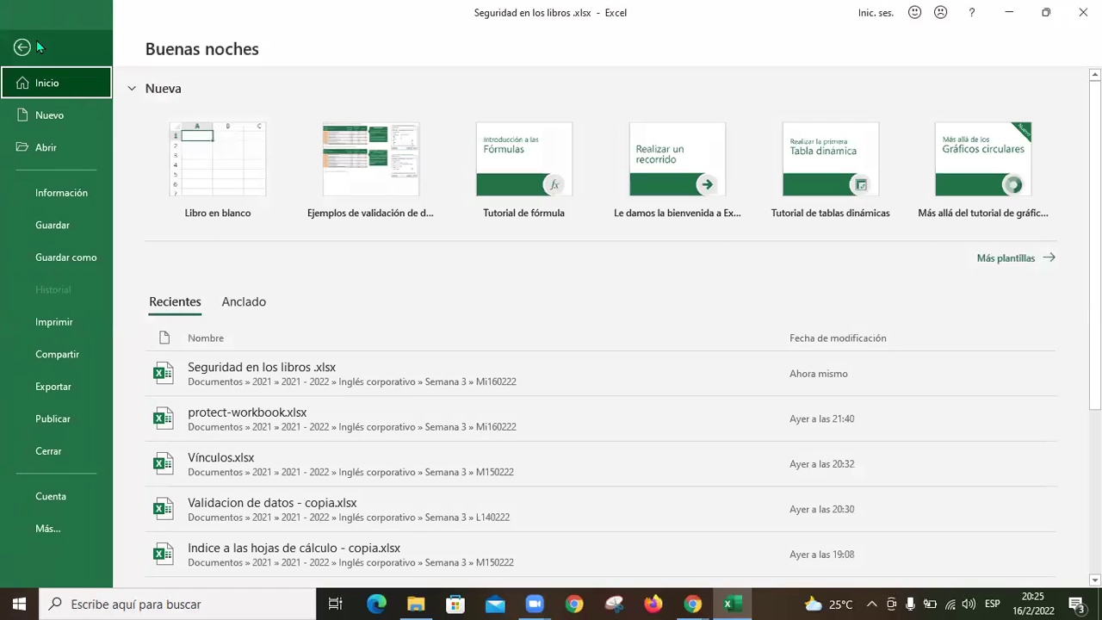
click(86, 261)
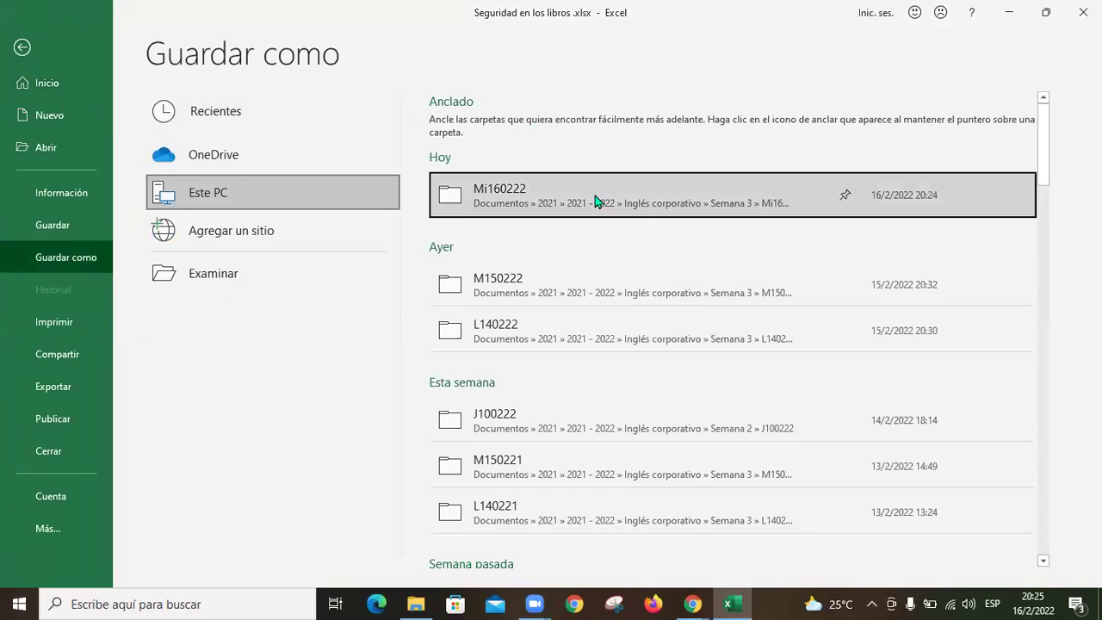
click(585, 185)
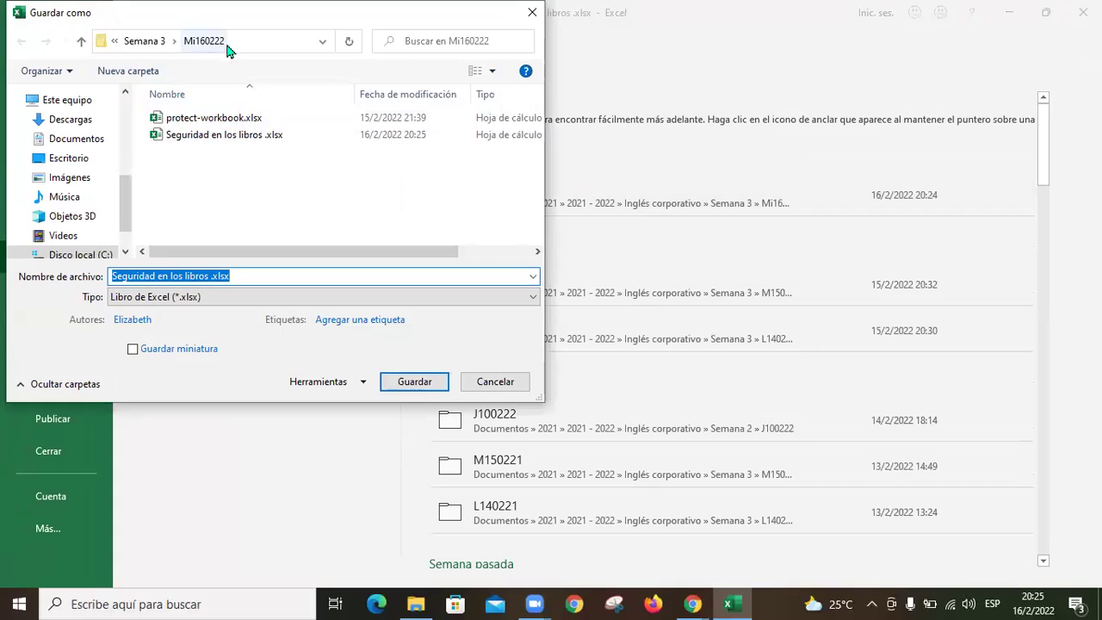
click(364, 384)
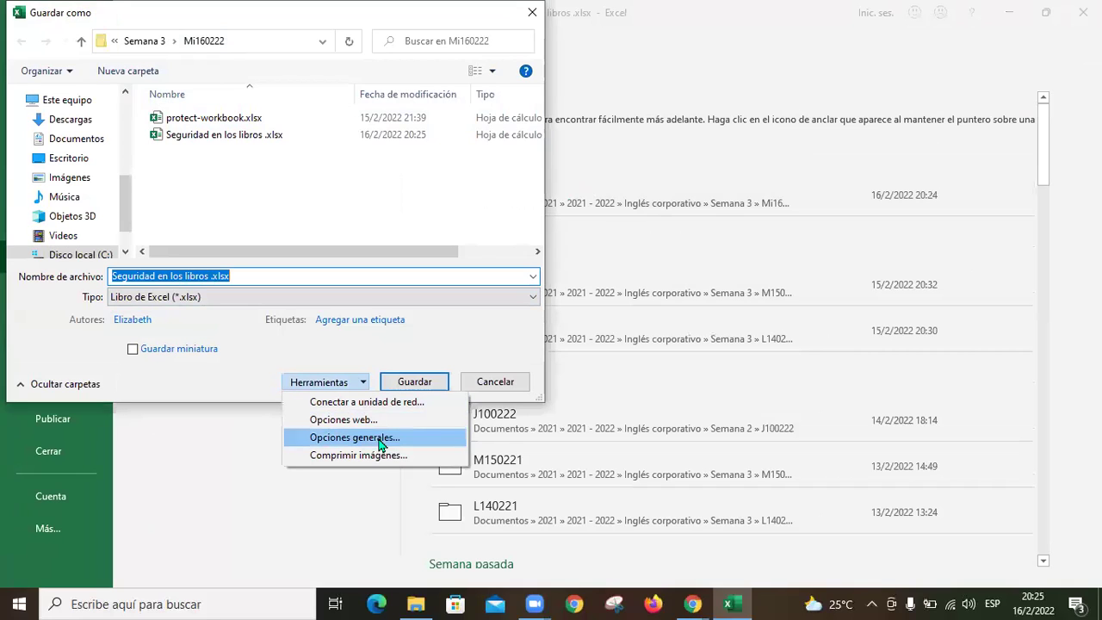
click(380, 437)
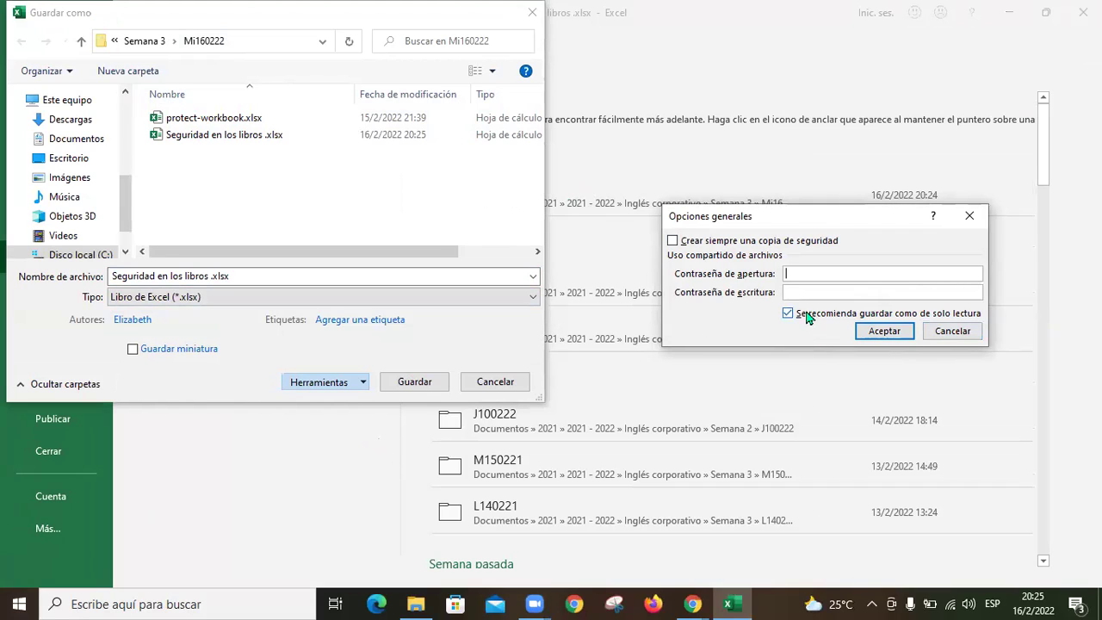
text(123)
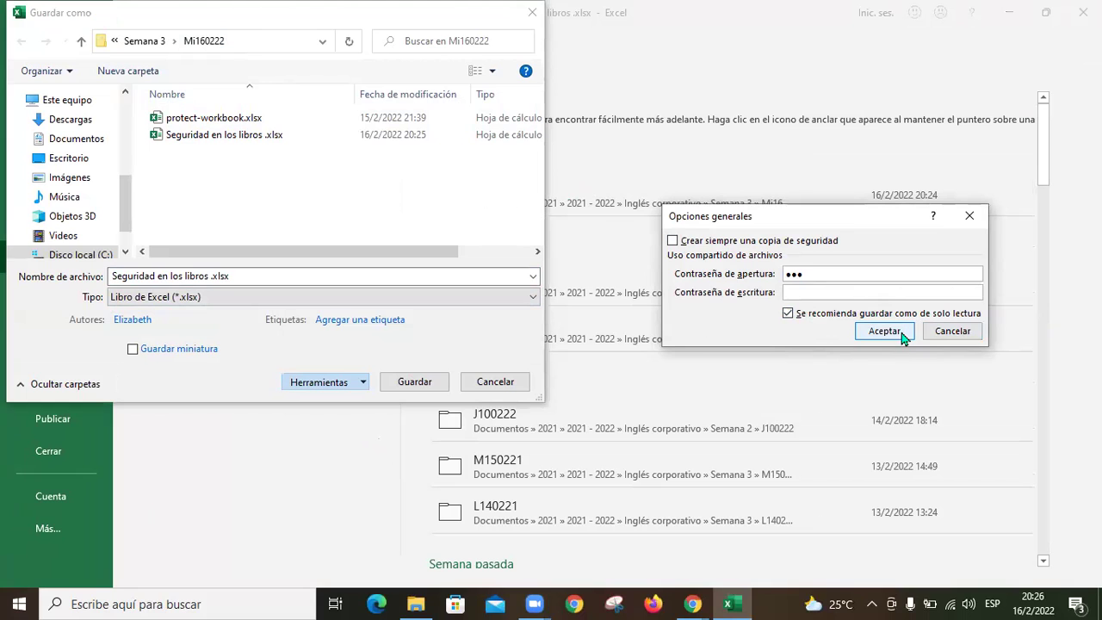
click(899, 337)
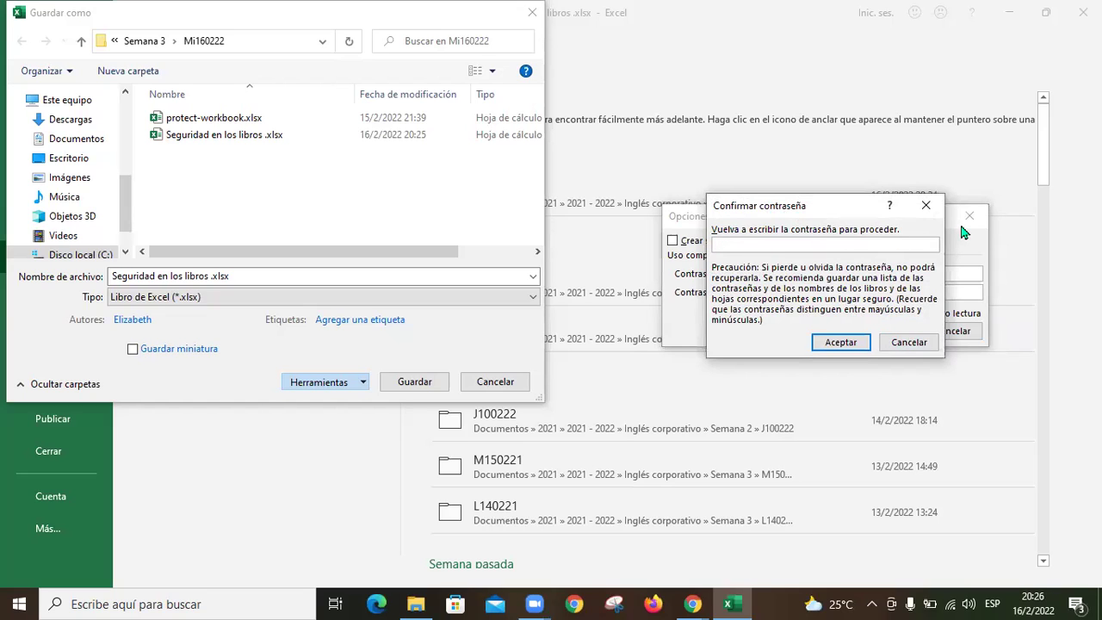
text(123)
click(844, 344)
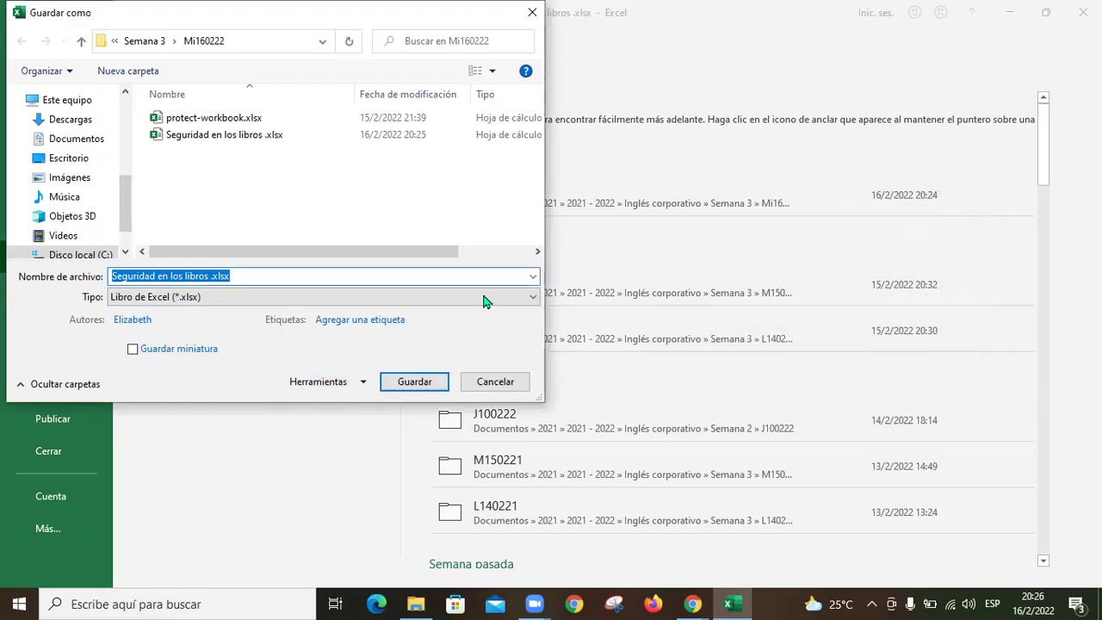
click(422, 384)
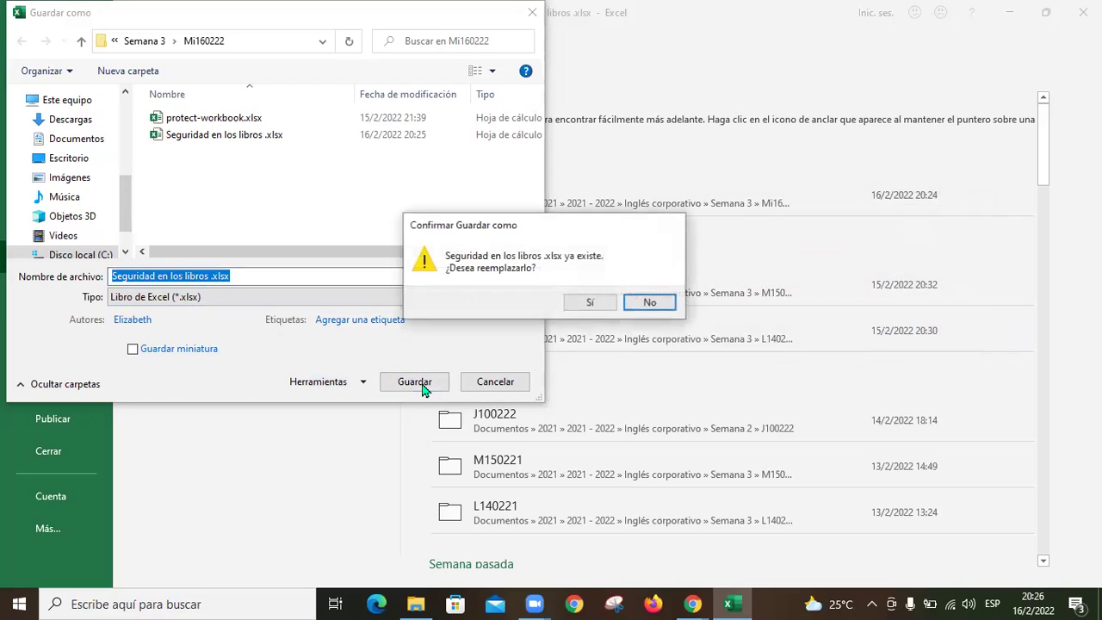
click(607, 306)
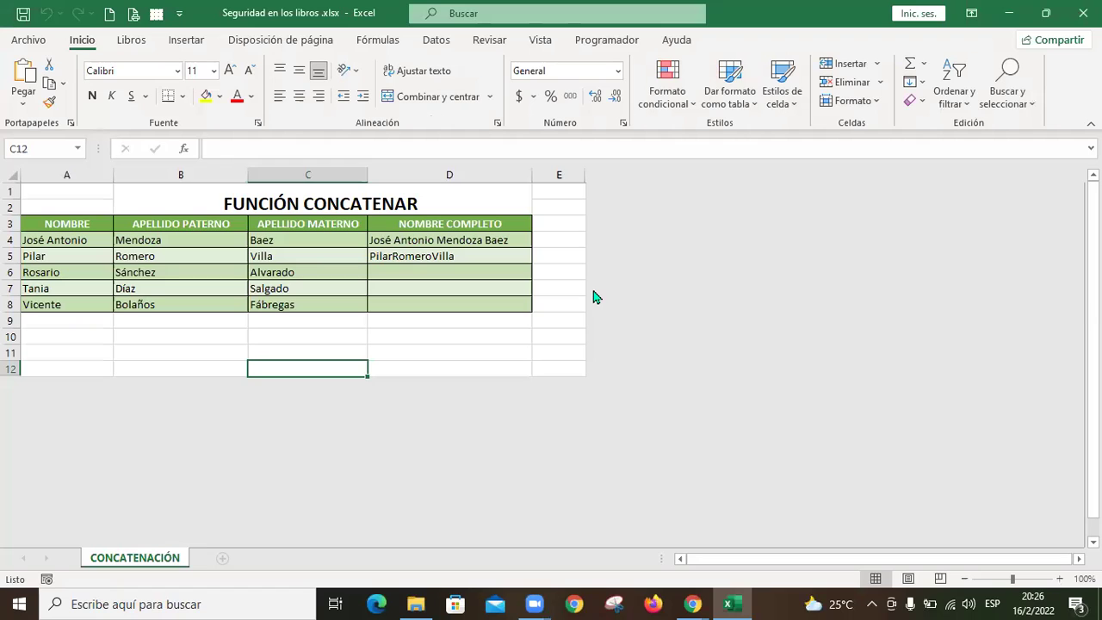
Step: Close Excel, reopen Seguridad en los libros .xlsx and enter its opening password
click(1084, 13)
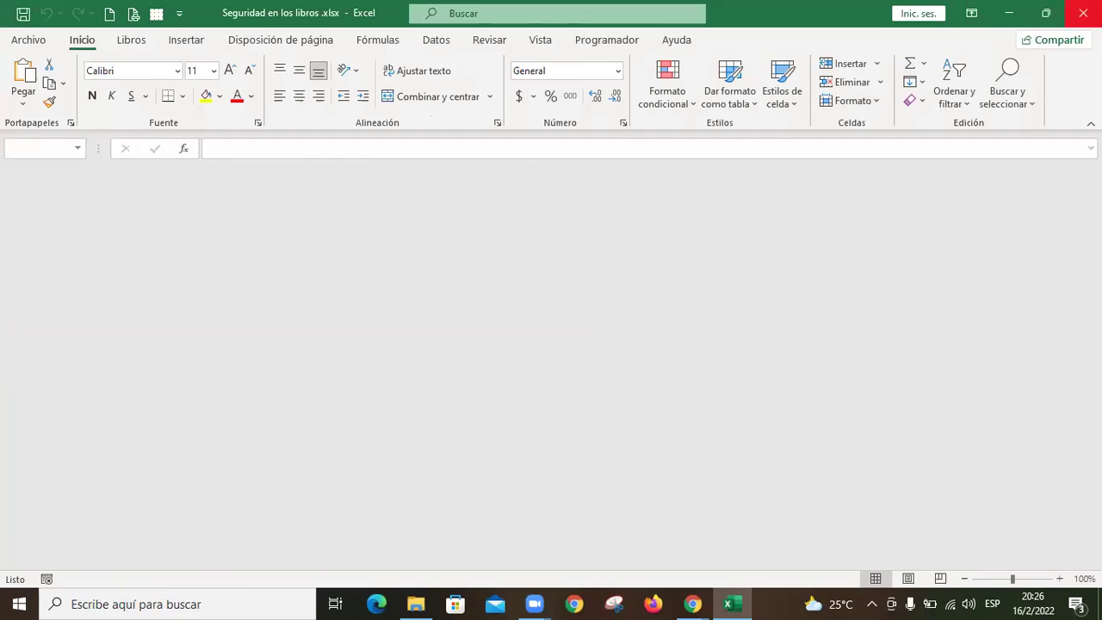
double_click(442, 129)
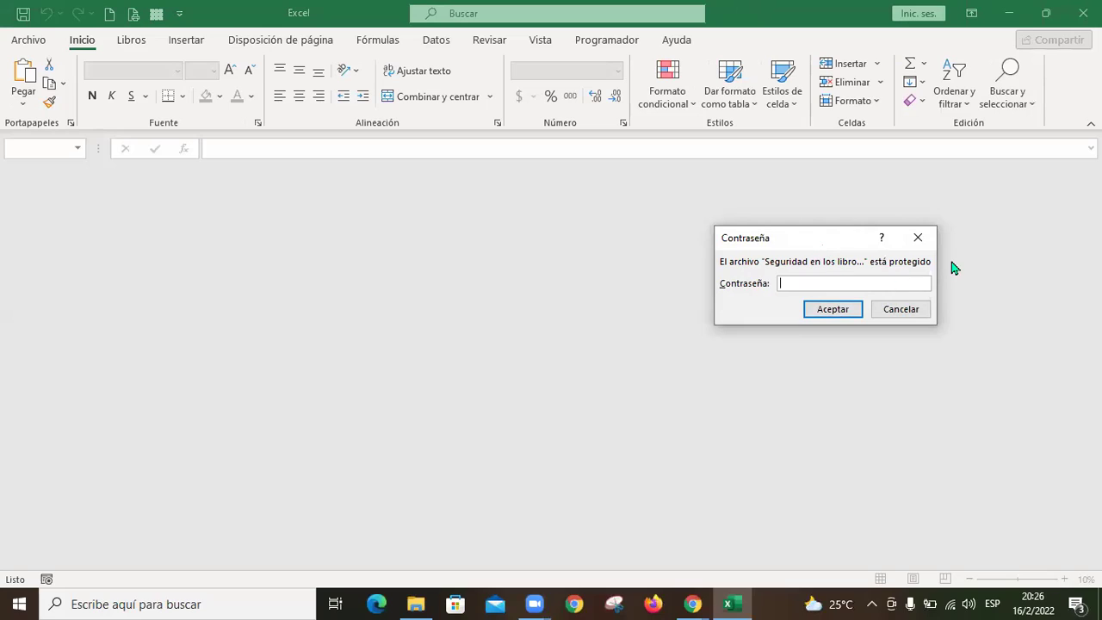
text(123)
click(843, 312)
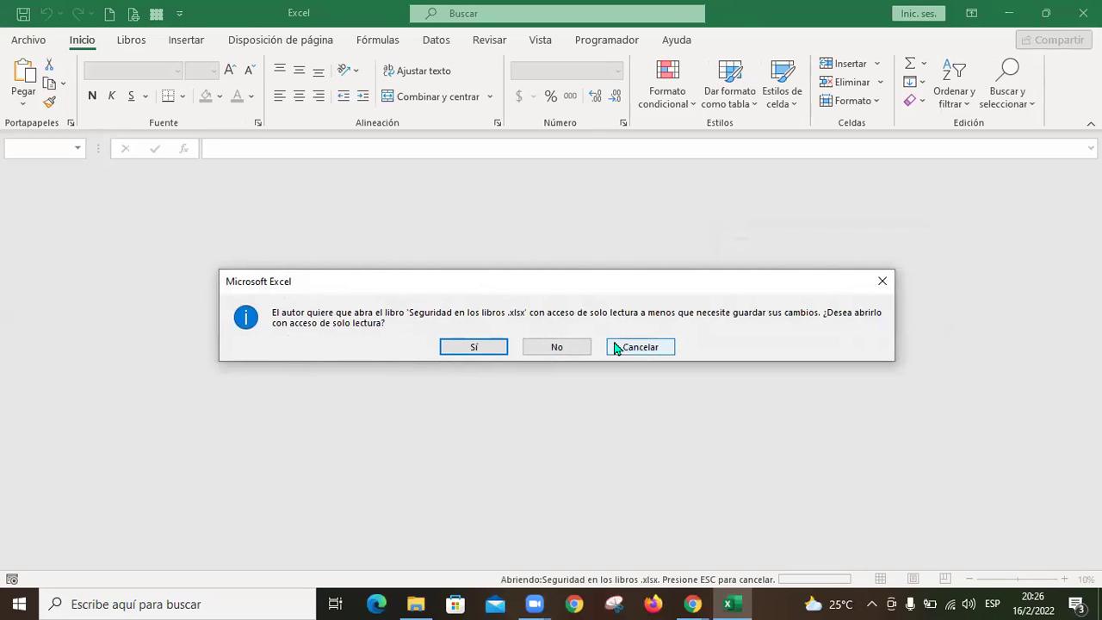
key(XF86AudioLowerVolume)
key(XF86AudioLowerVolume)
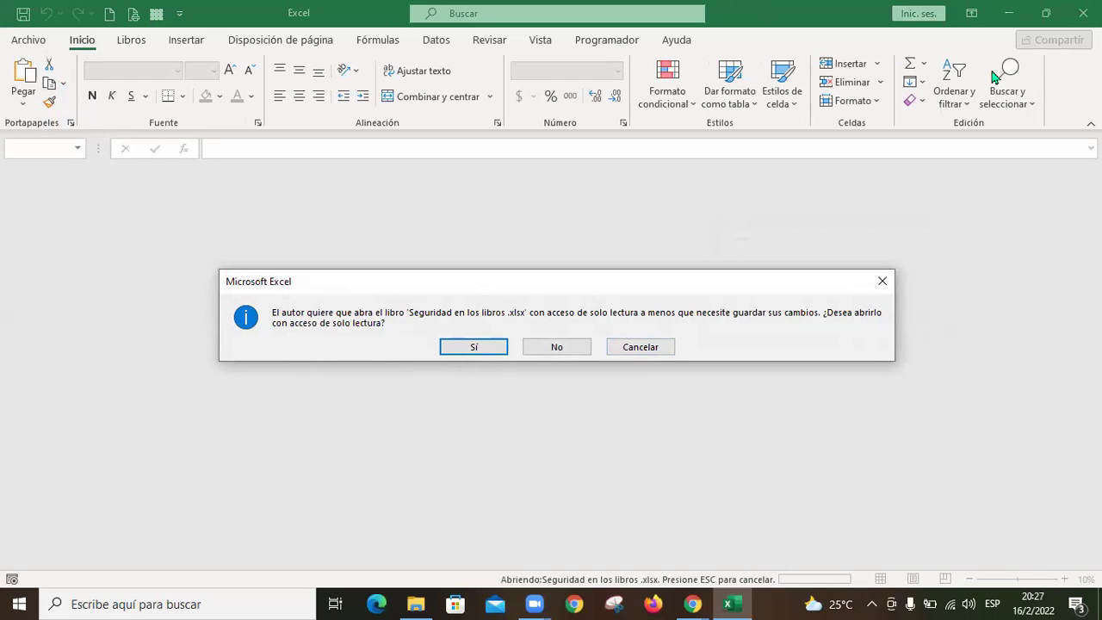
key(XF86AudioLowerVolume)
key(XF86AudioLowerVolume)
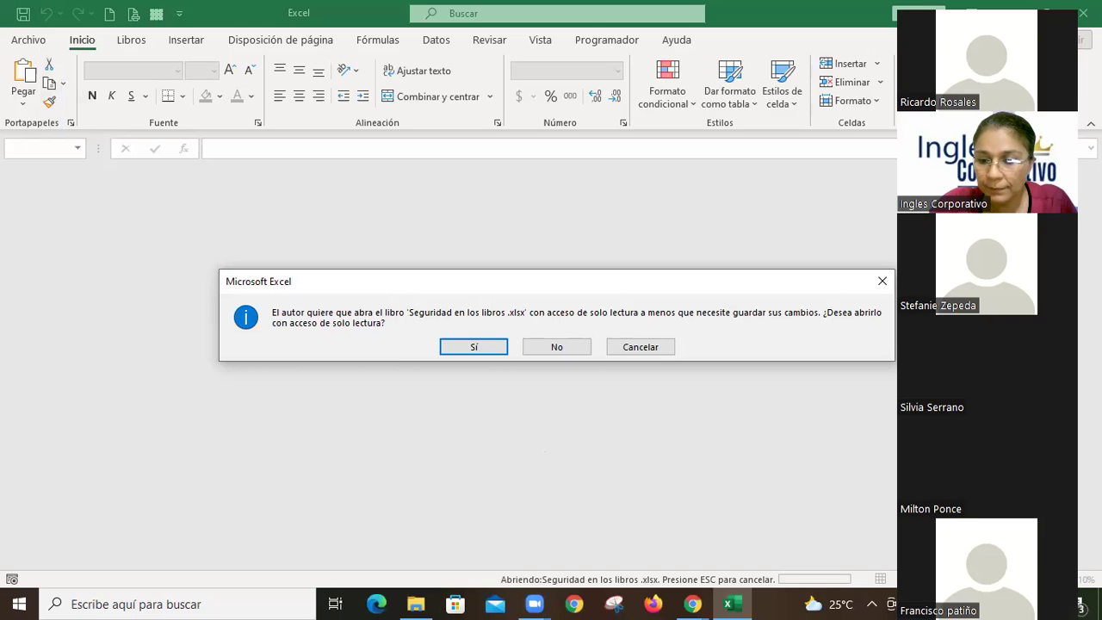
key(XF86AudioRaiseVolume)
key(XF86AudioRaiseVolume)
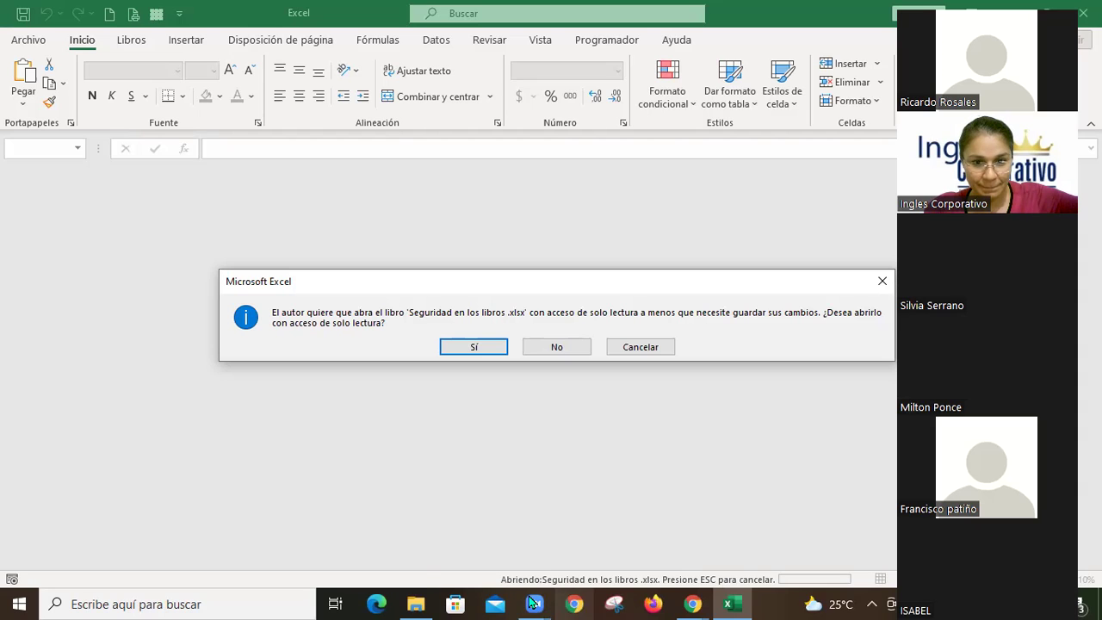
click(563, 539)
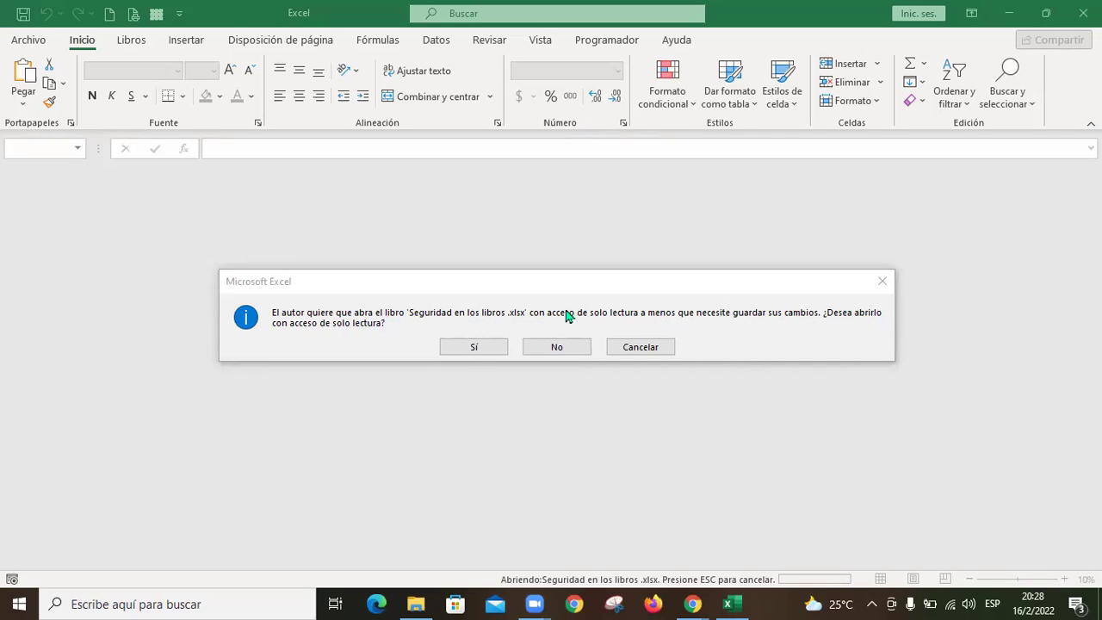
Step: Accept opening read-only and select cell B4 (Mendoza)
click(476, 349)
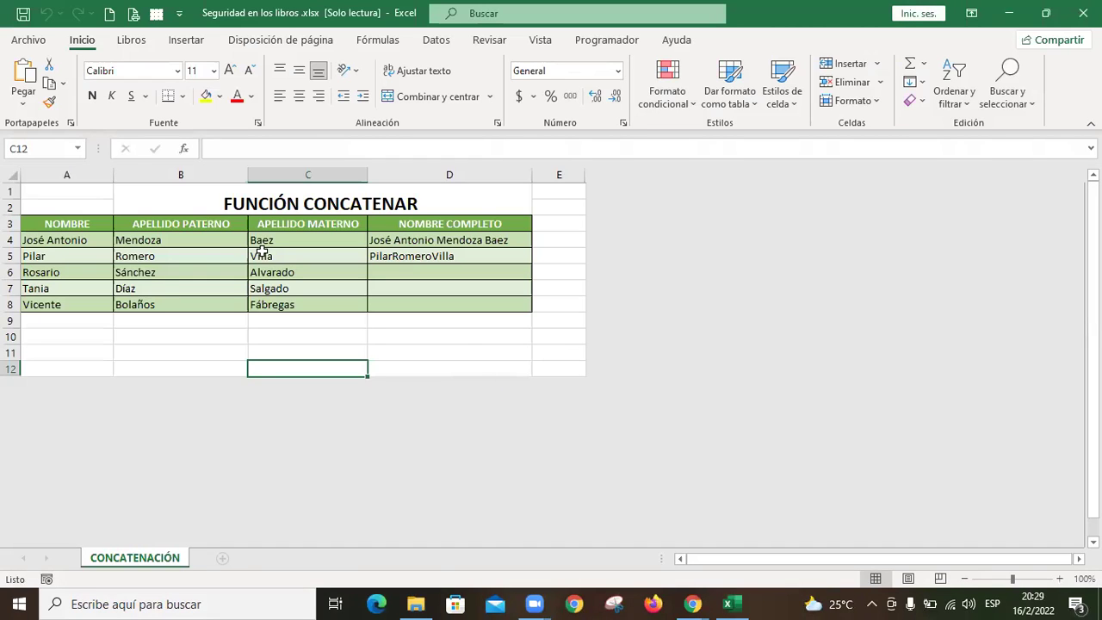
click(215, 240)
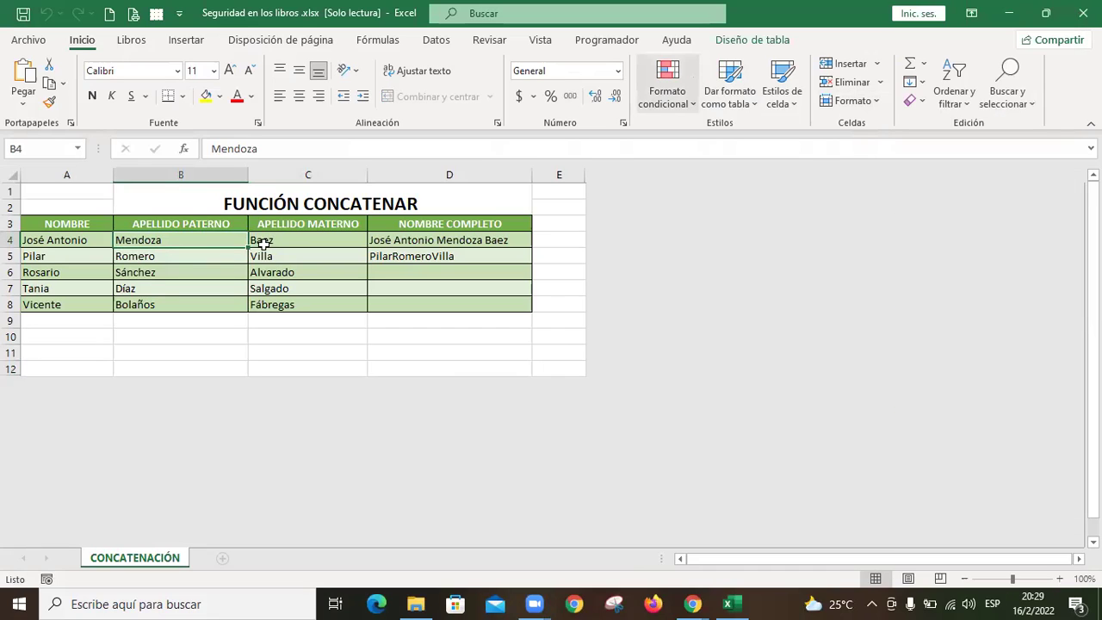
text(P)
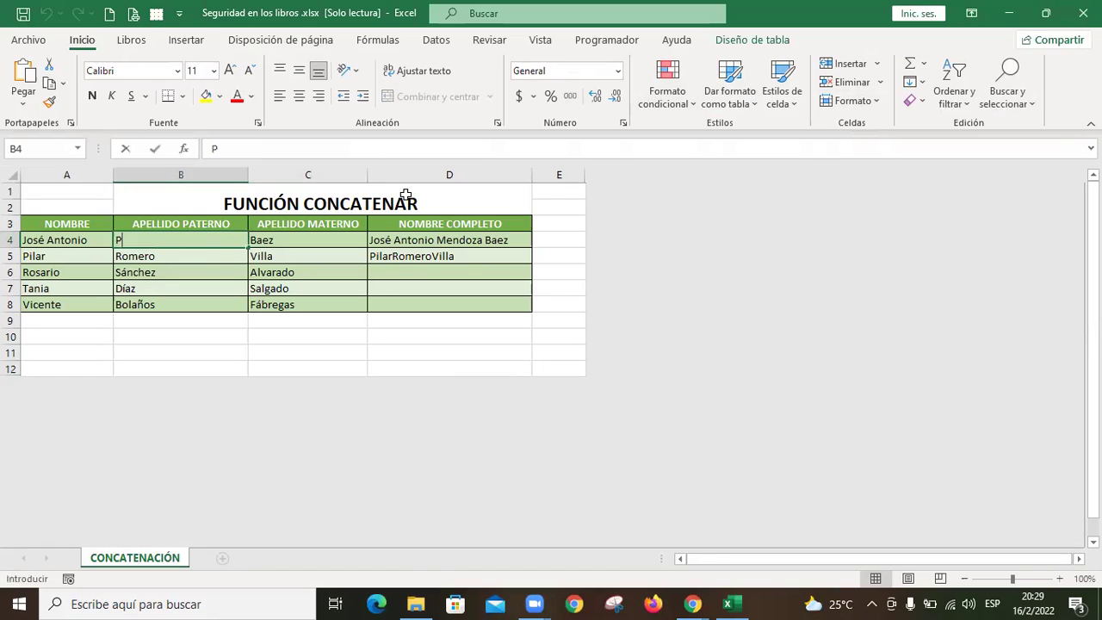
text(once)
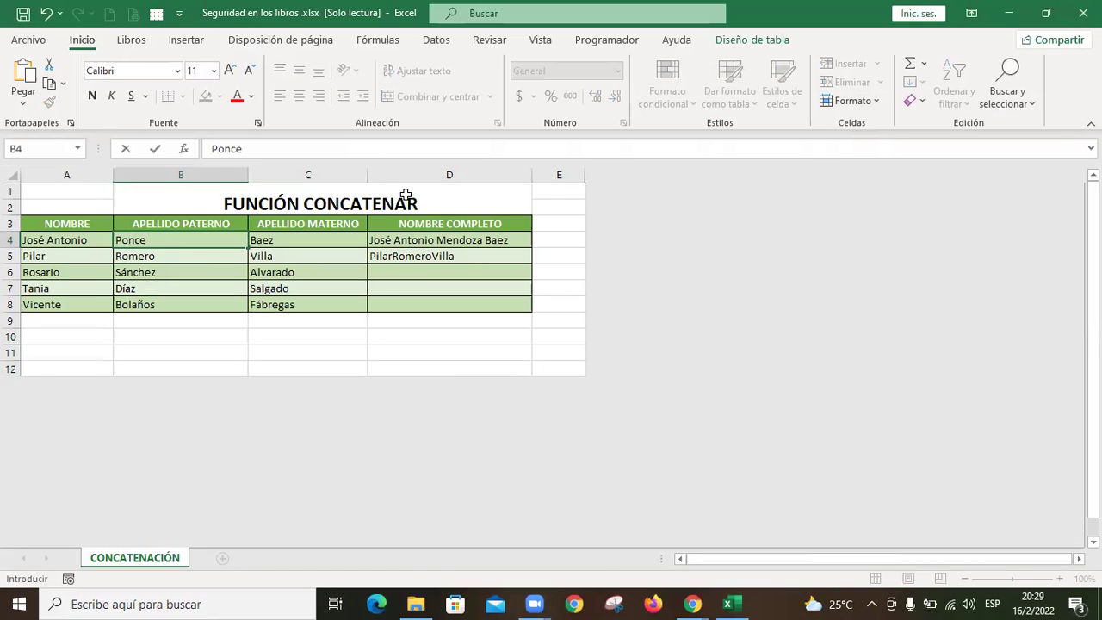
key(Return)
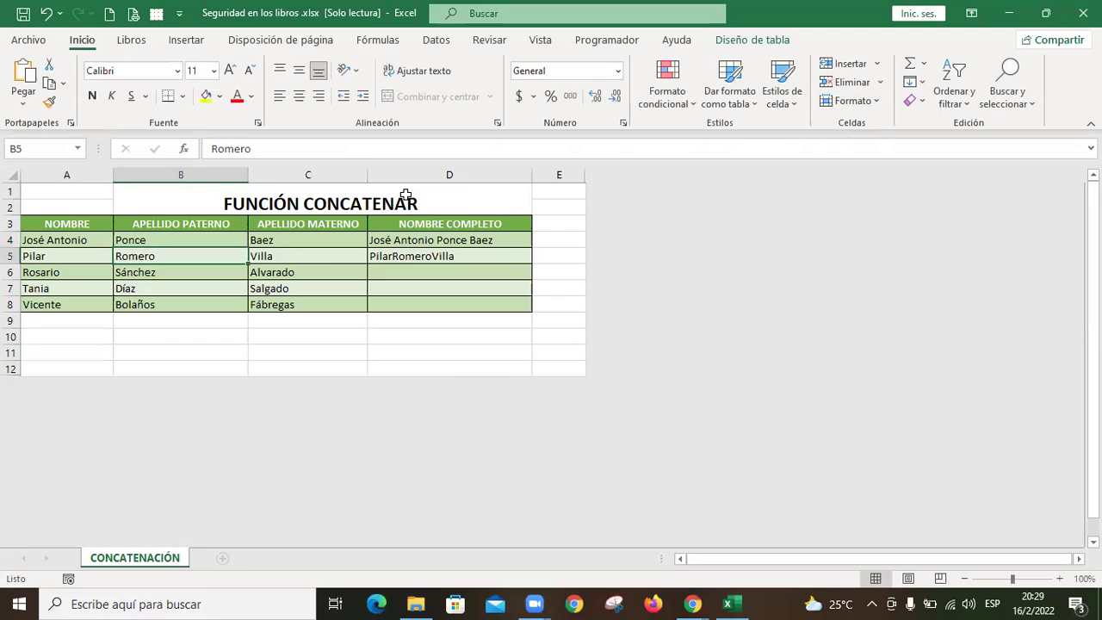
key(ctrl+z)
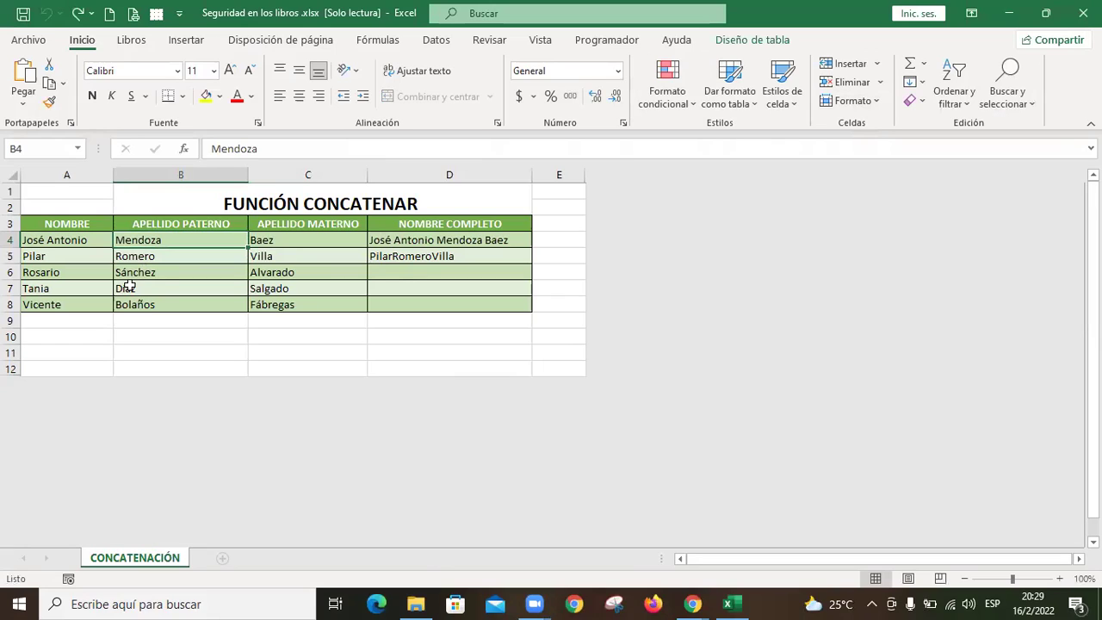
click(89, 239)
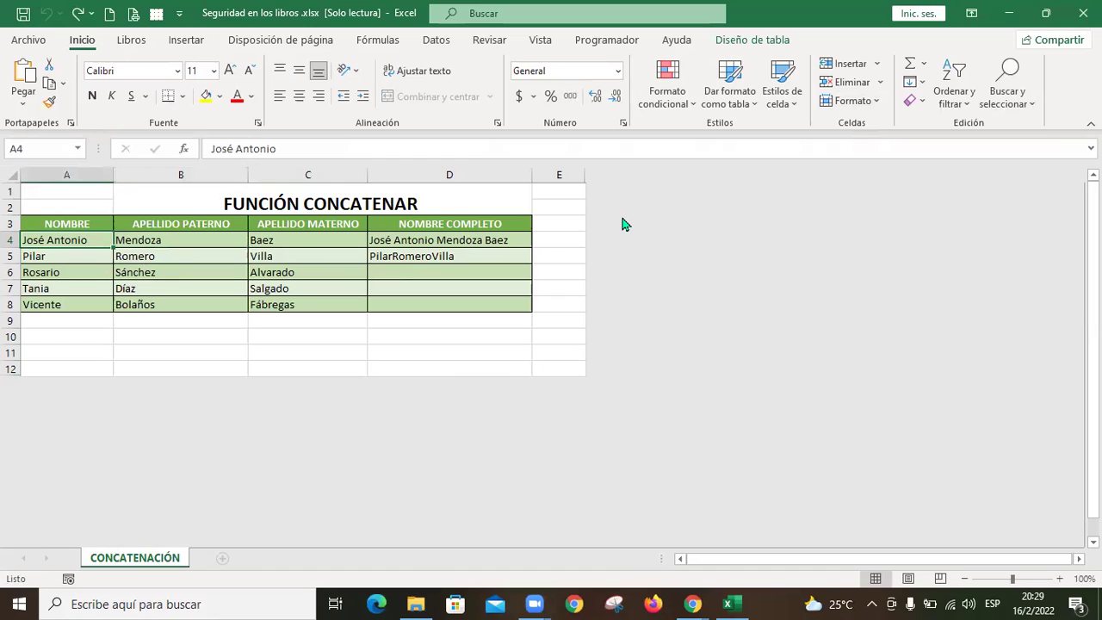
text(Francisco)
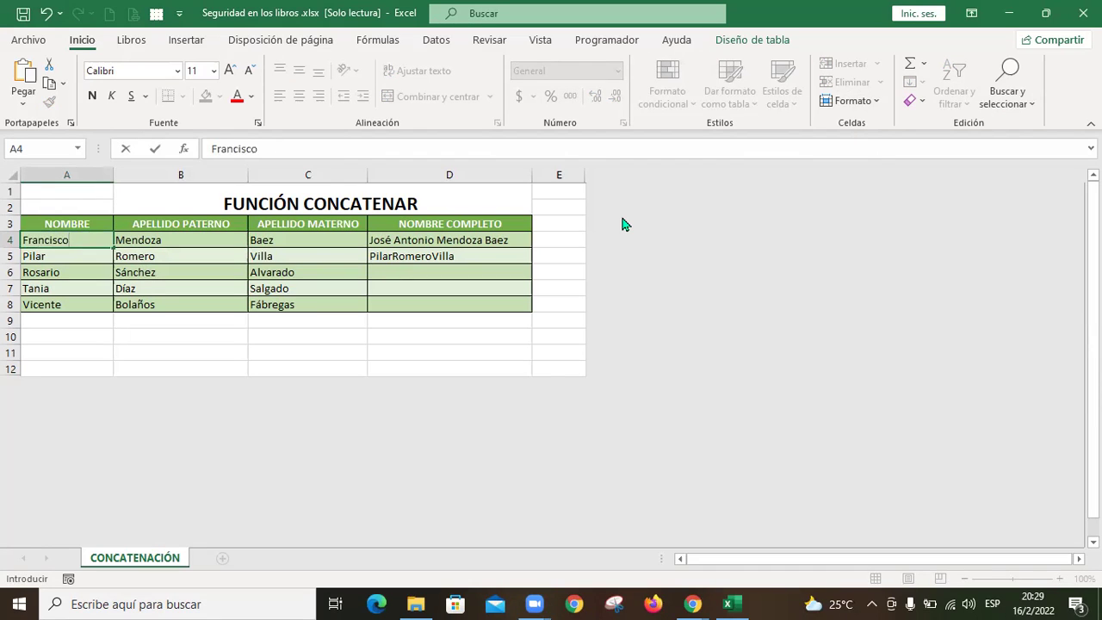
key(Escape)
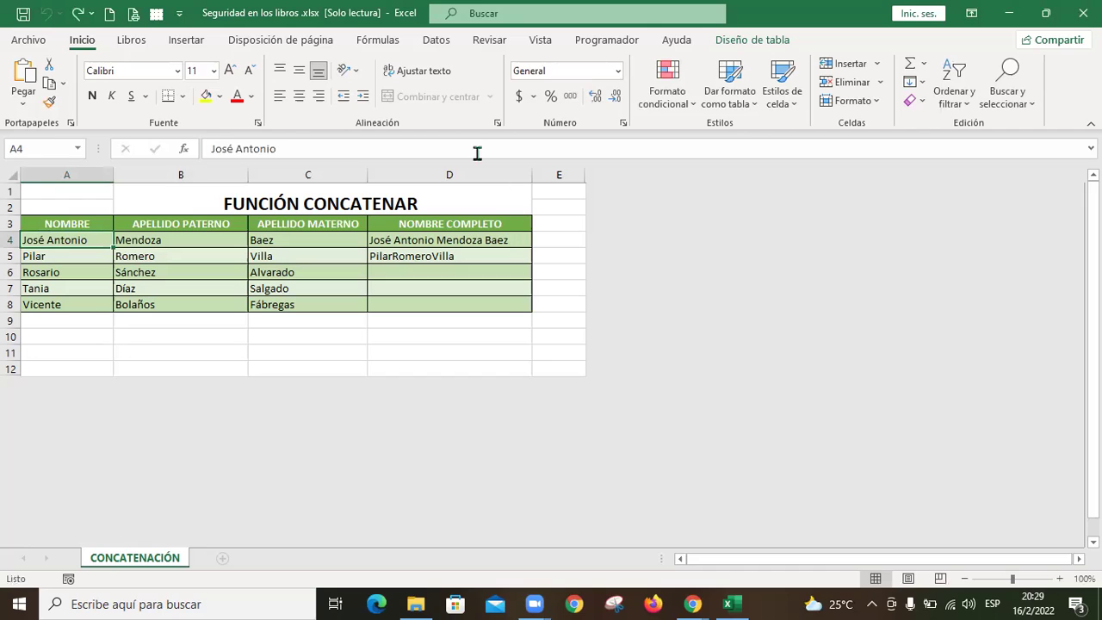
click(490, 41)
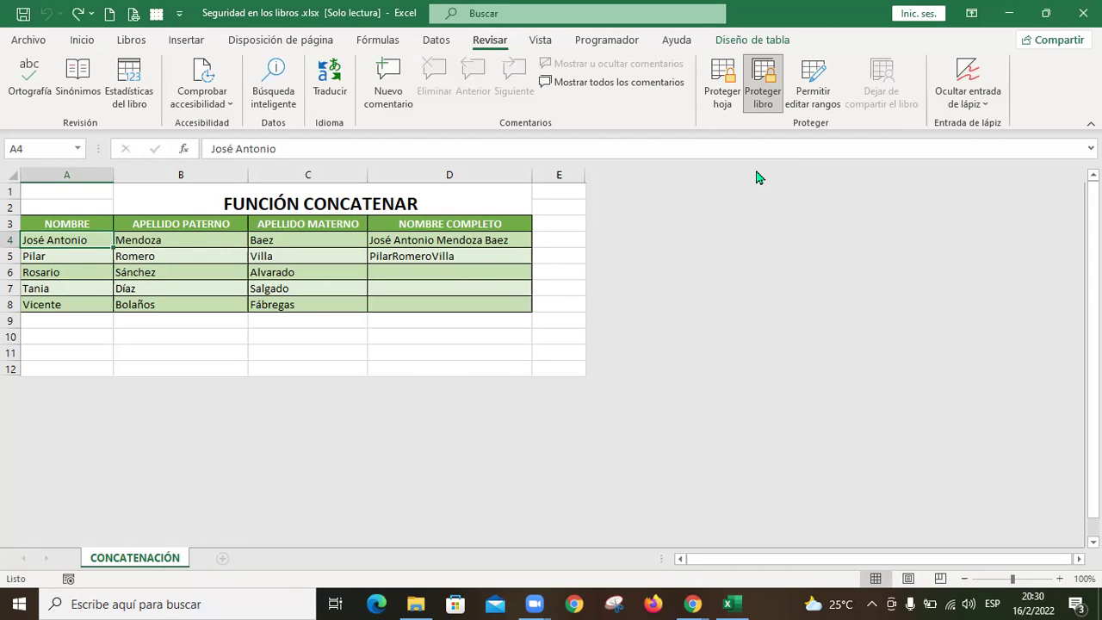
Step: Unprotect the workbook structure, retrying with the correct password after a rejected one
click(769, 76)
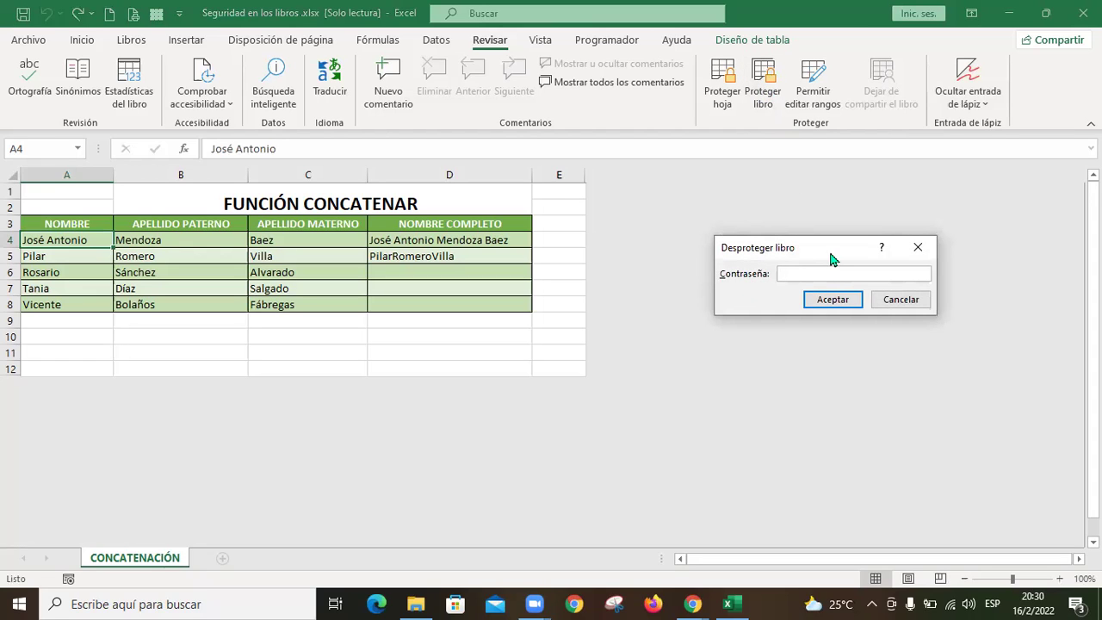
text(123)
click(849, 301)
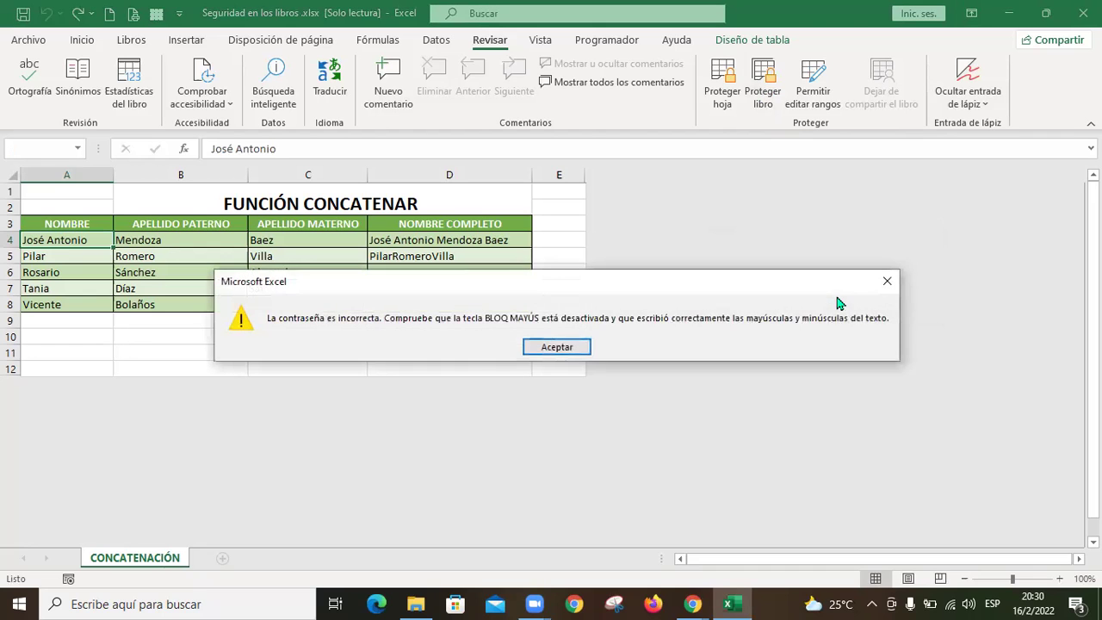
click(558, 345)
click(767, 99)
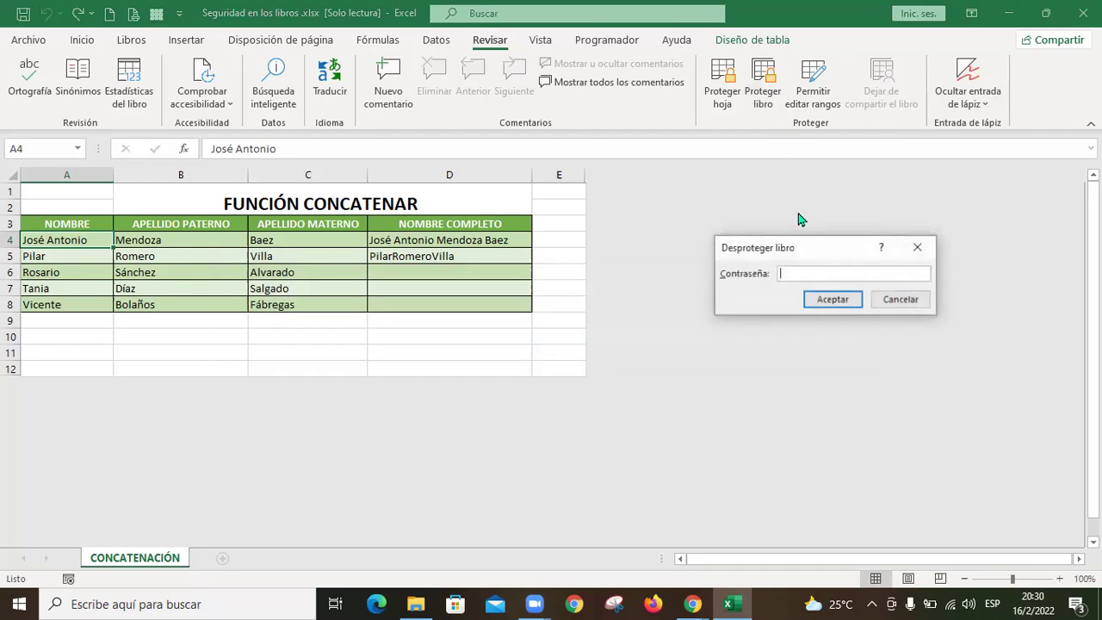
text(12345)
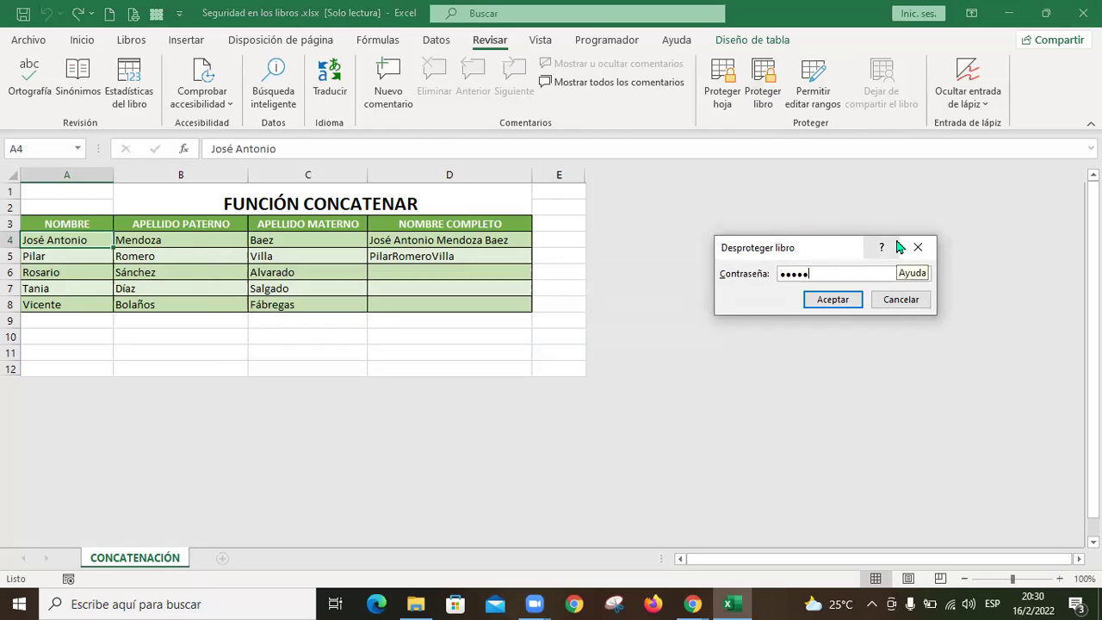
click(836, 306)
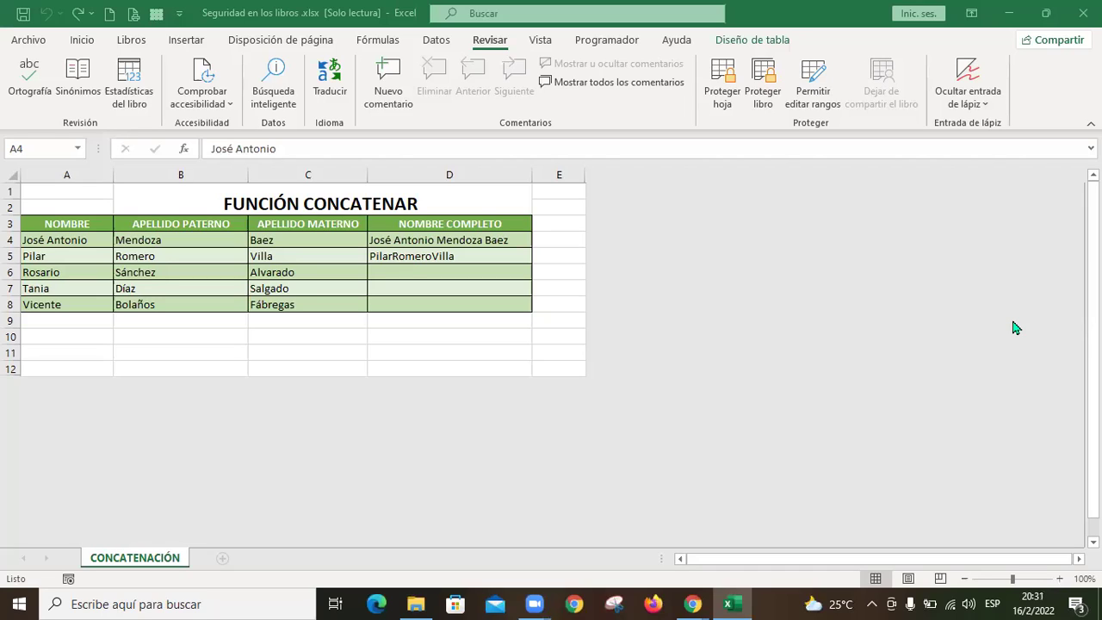
key(XF86AudioLowerVolume)
click(165, 240)
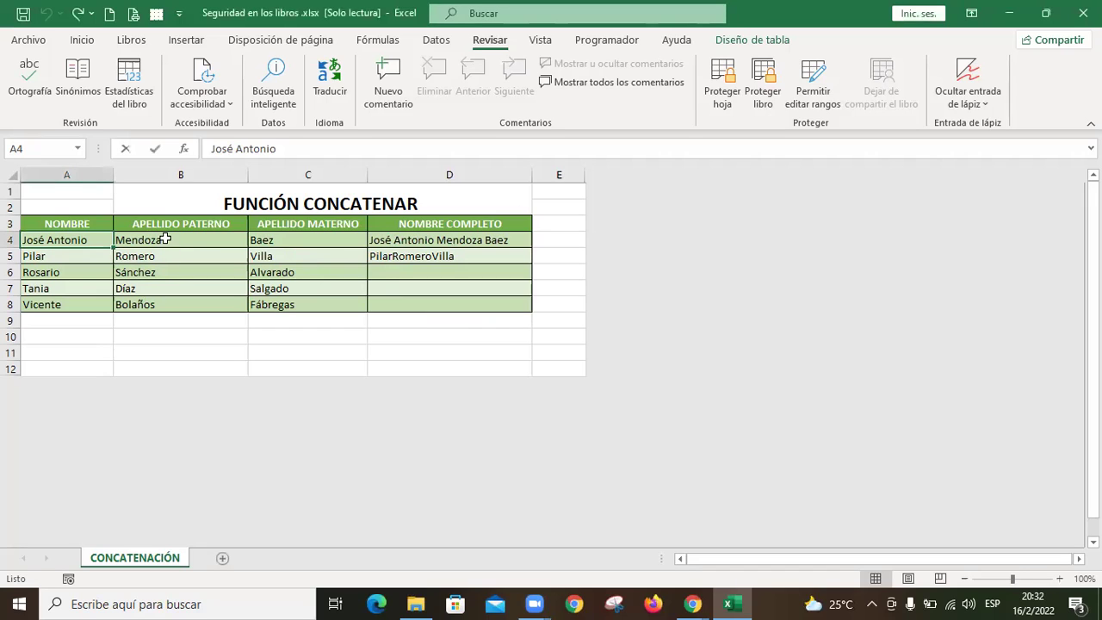
key(Return)
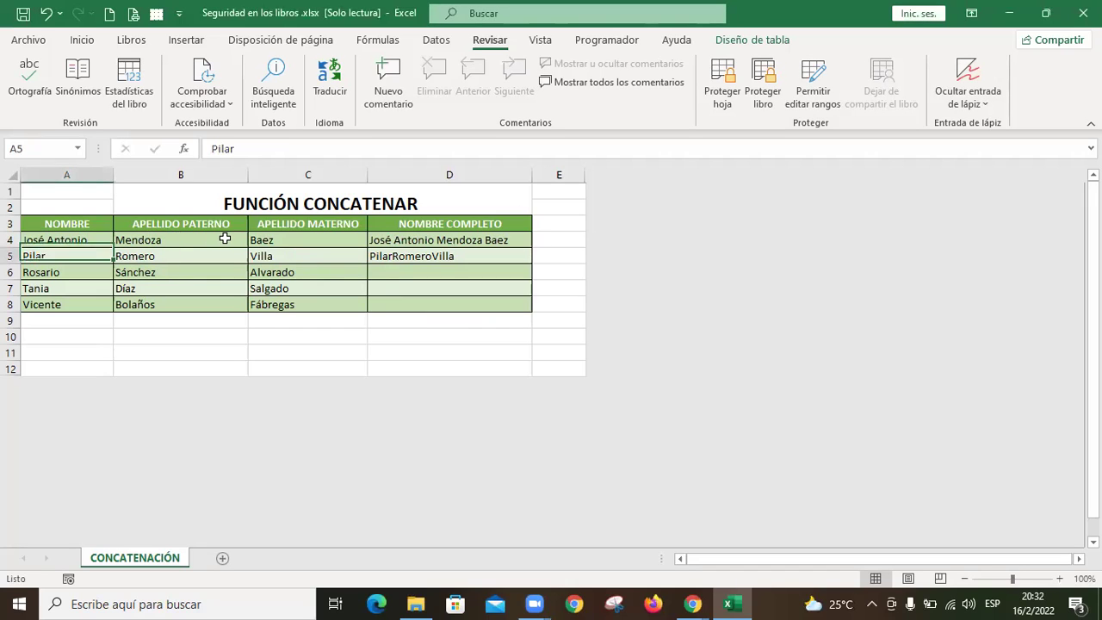
key(Up)
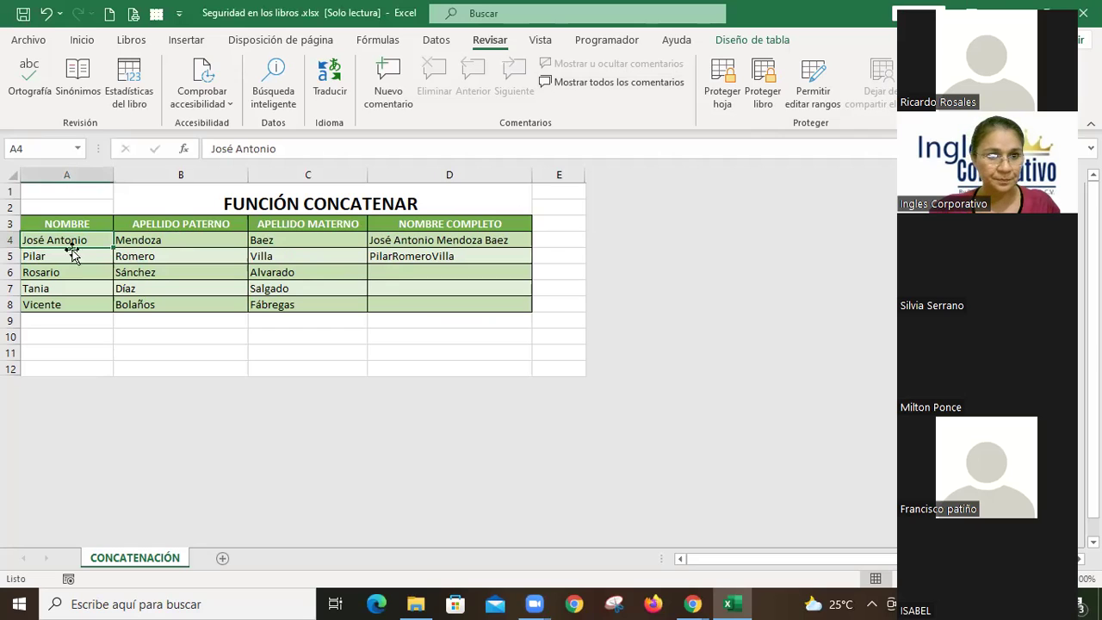
key(Down)
key(Down)
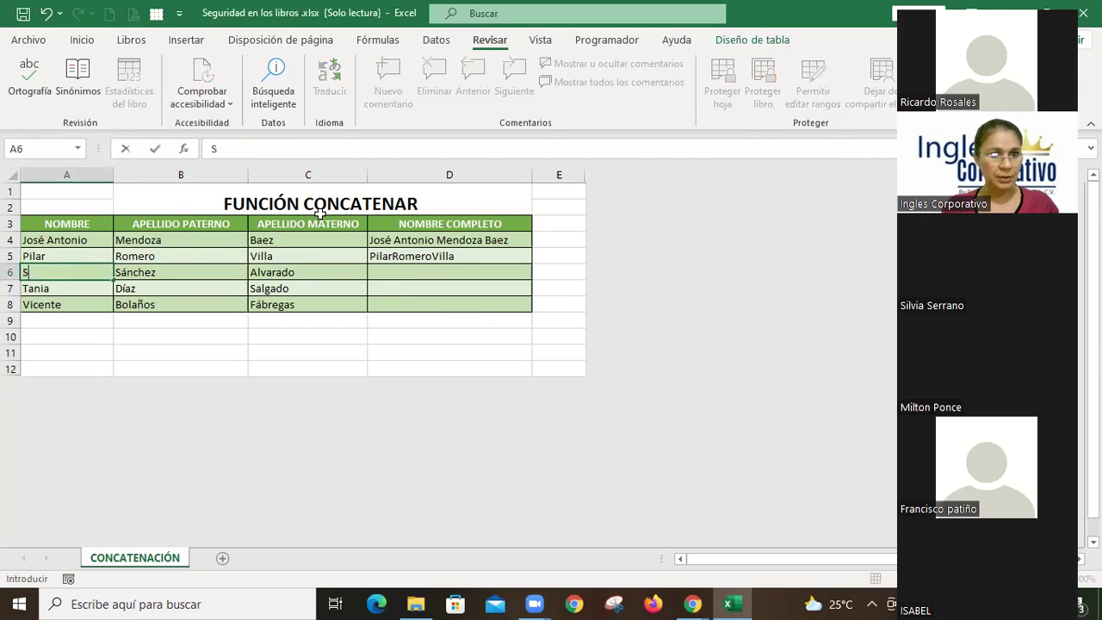
key(Return)
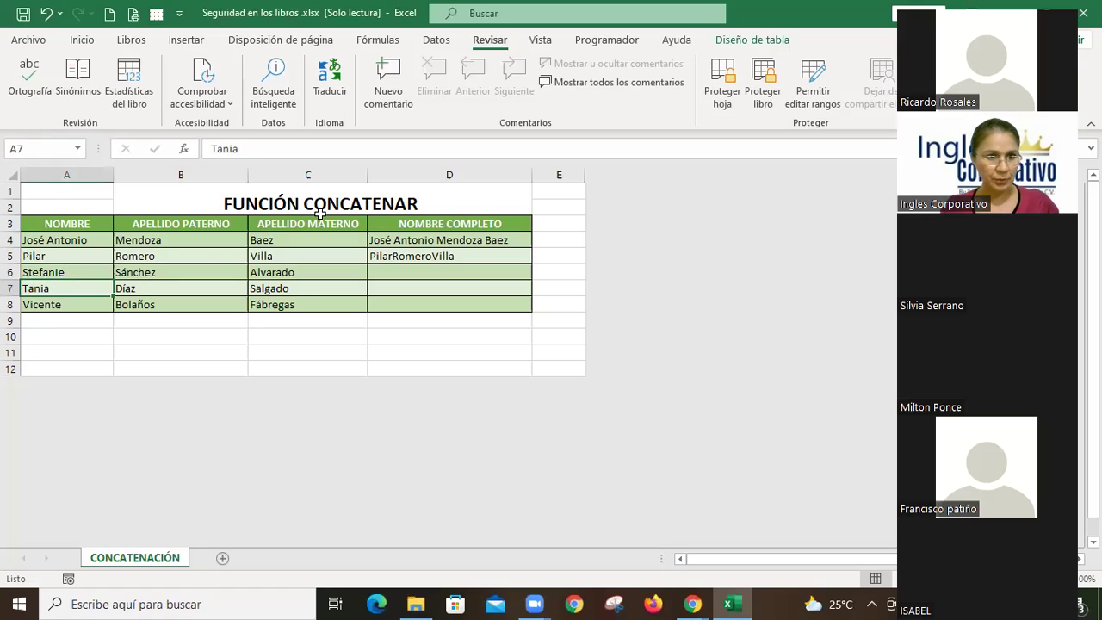
key(ctrl+z)
key(Up)
key(Down)
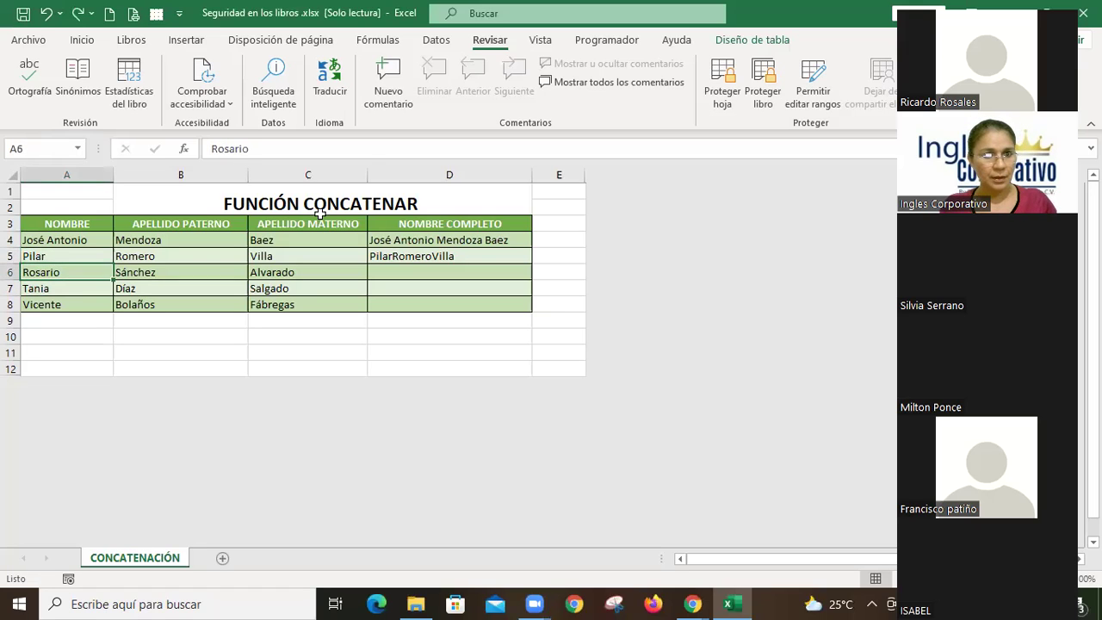
key(Right)
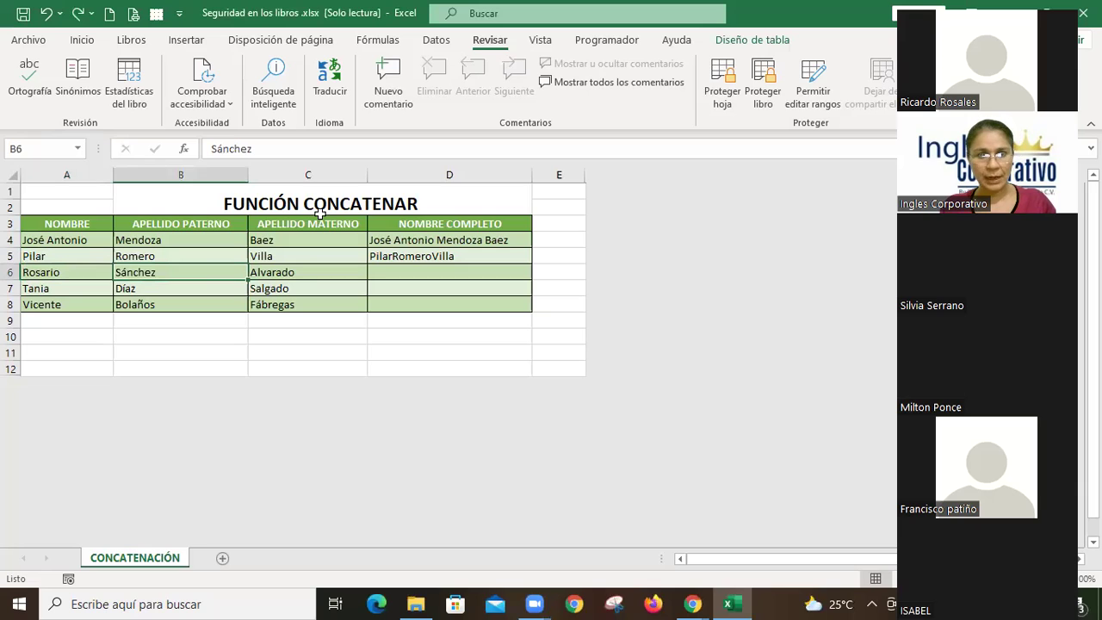
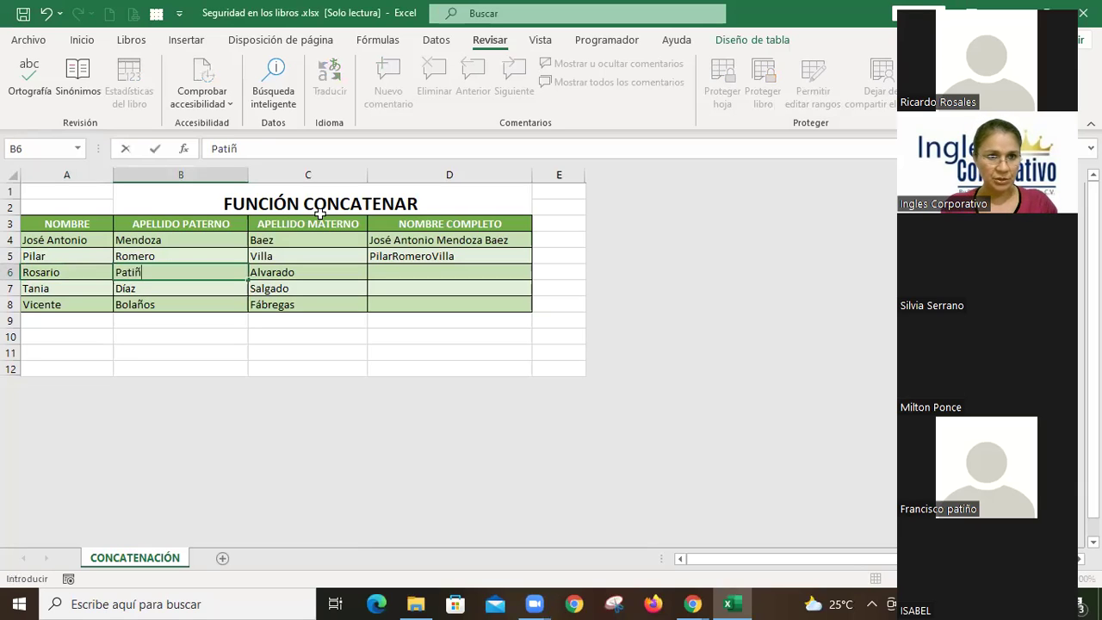
key(Return)
key(ctrl+z)
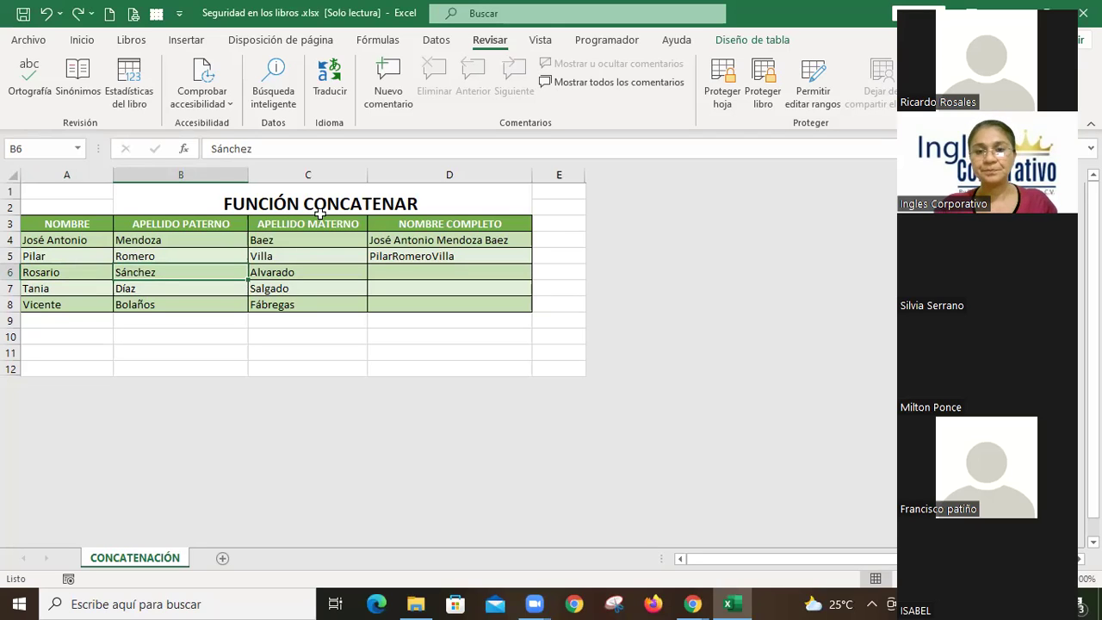
Step: Start Proteger hoja and enter a three-character password to unprotect the sheet
click(729, 87)
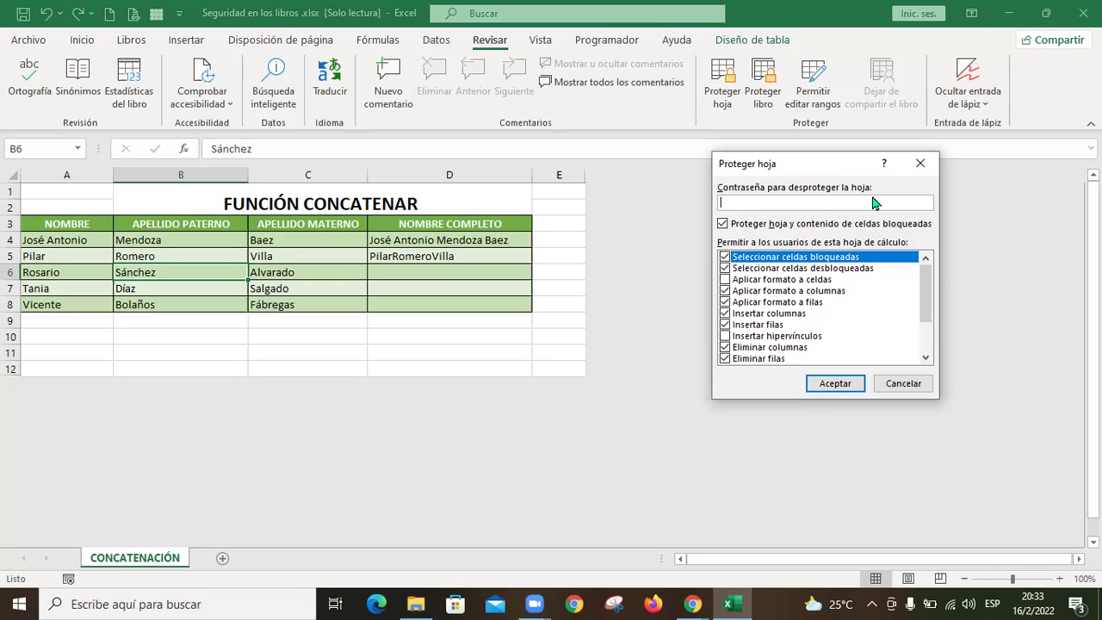
text(123)
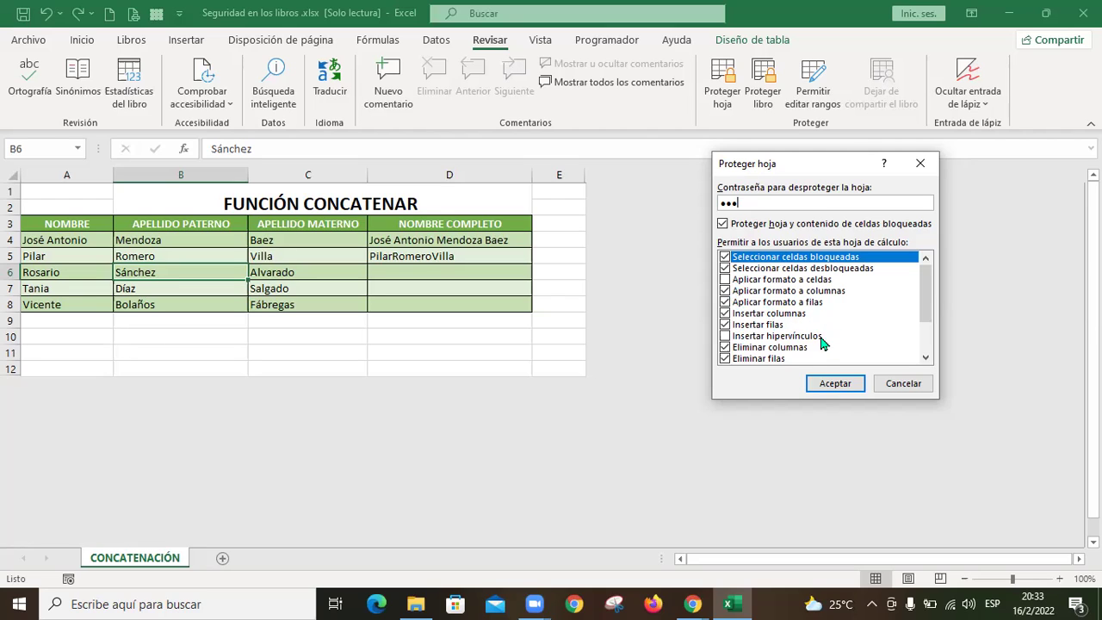
Step: Protect the CONCATENACIÓN sheet with a password, entering it and confirming it
scroll(784, 340, down, 2)
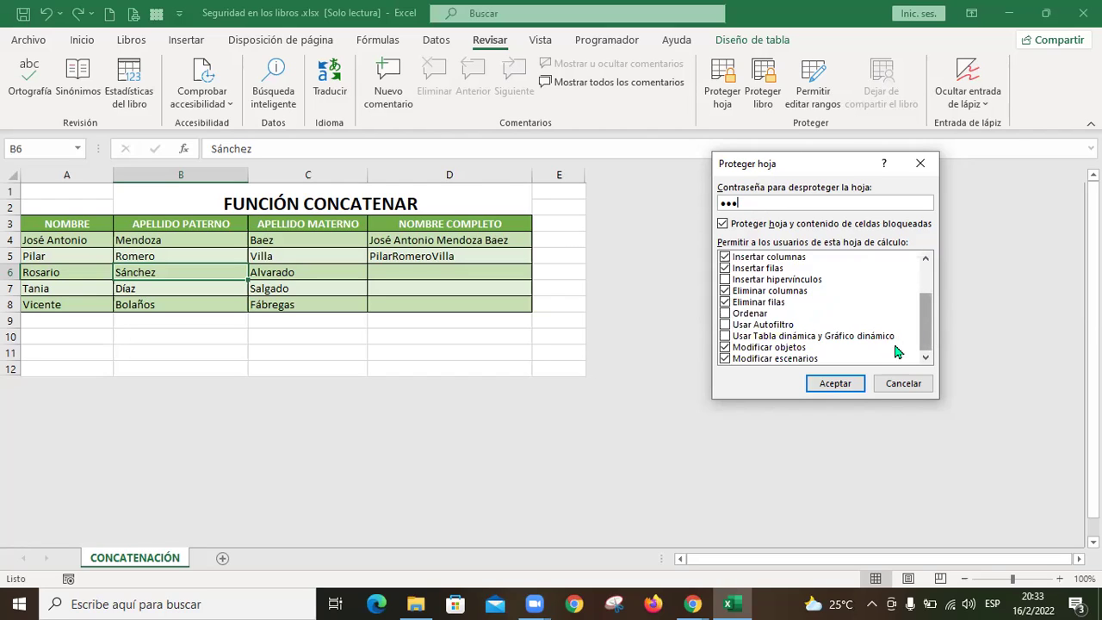
click(844, 389)
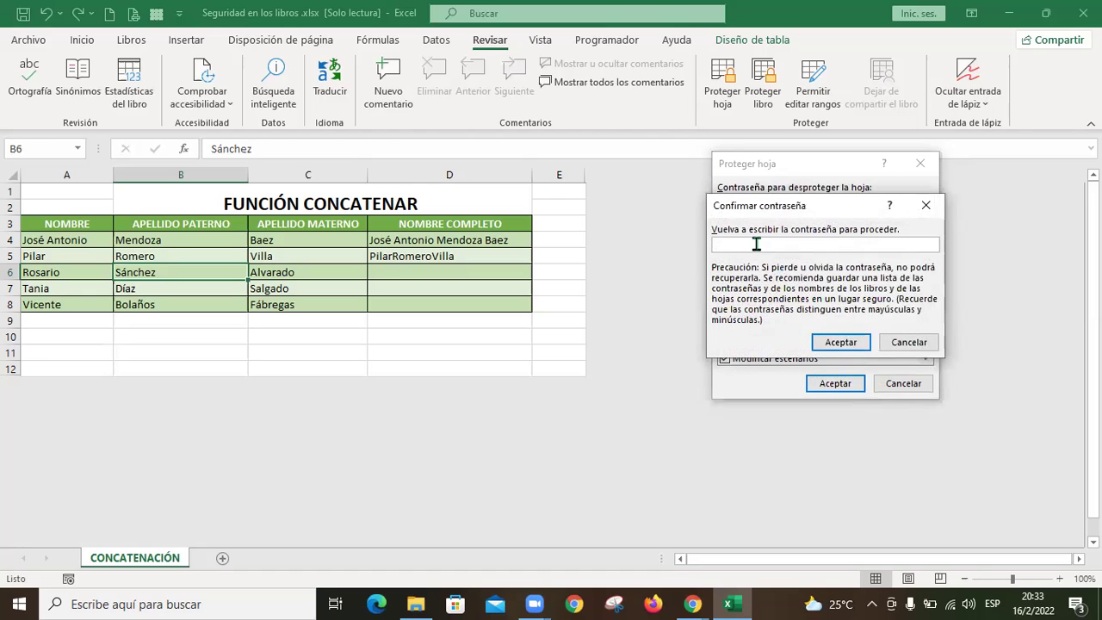
text(123)
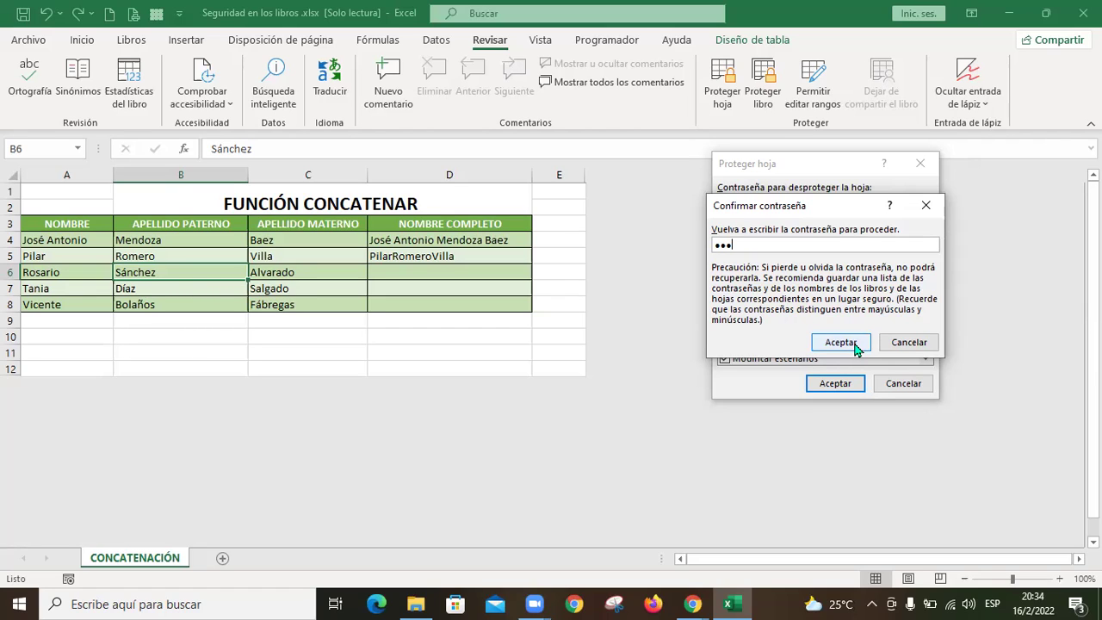
click(840, 342)
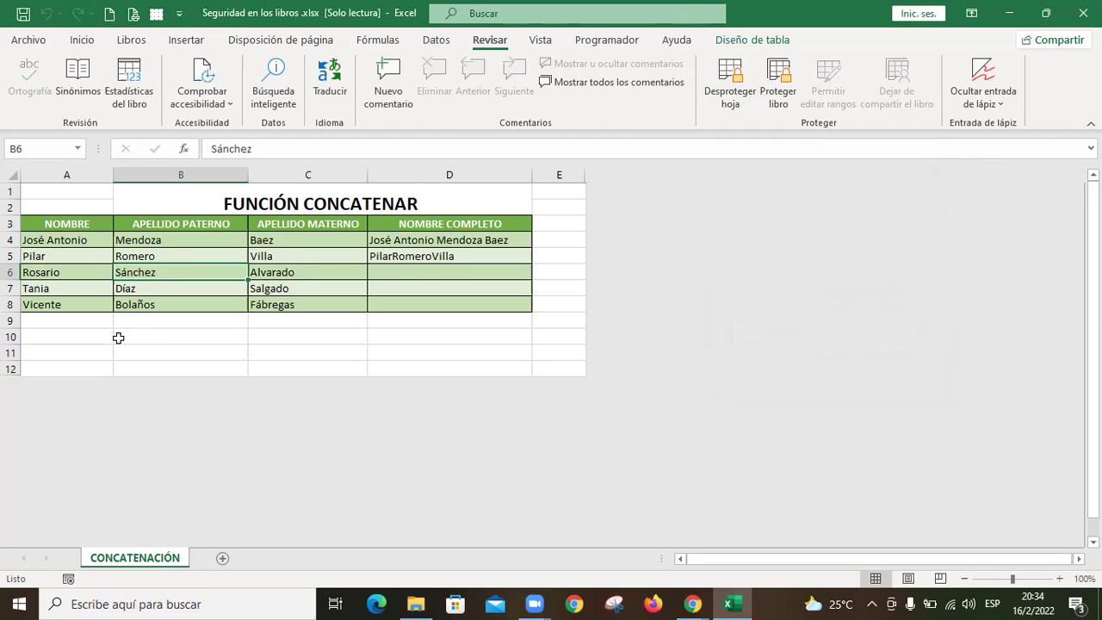
click(95, 289)
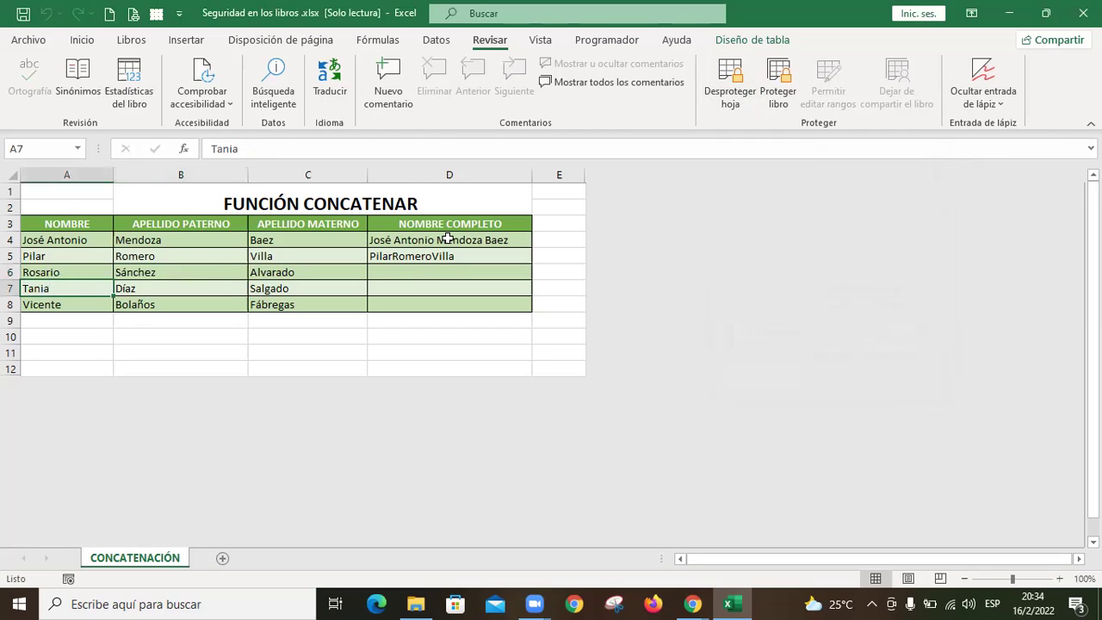
double_click(447, 239)
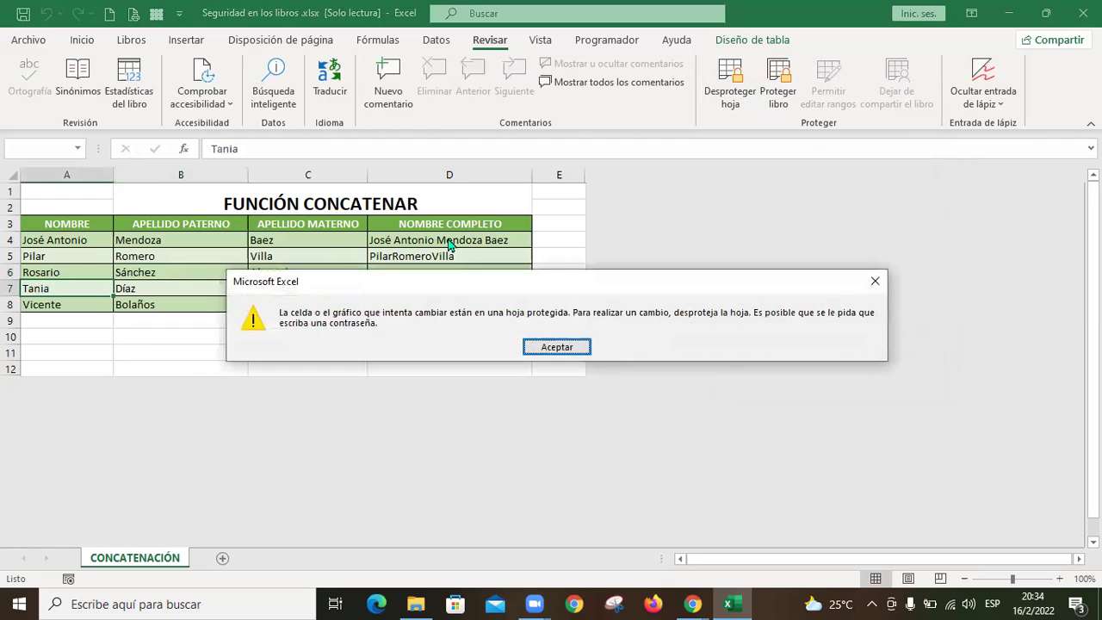
key(Return)
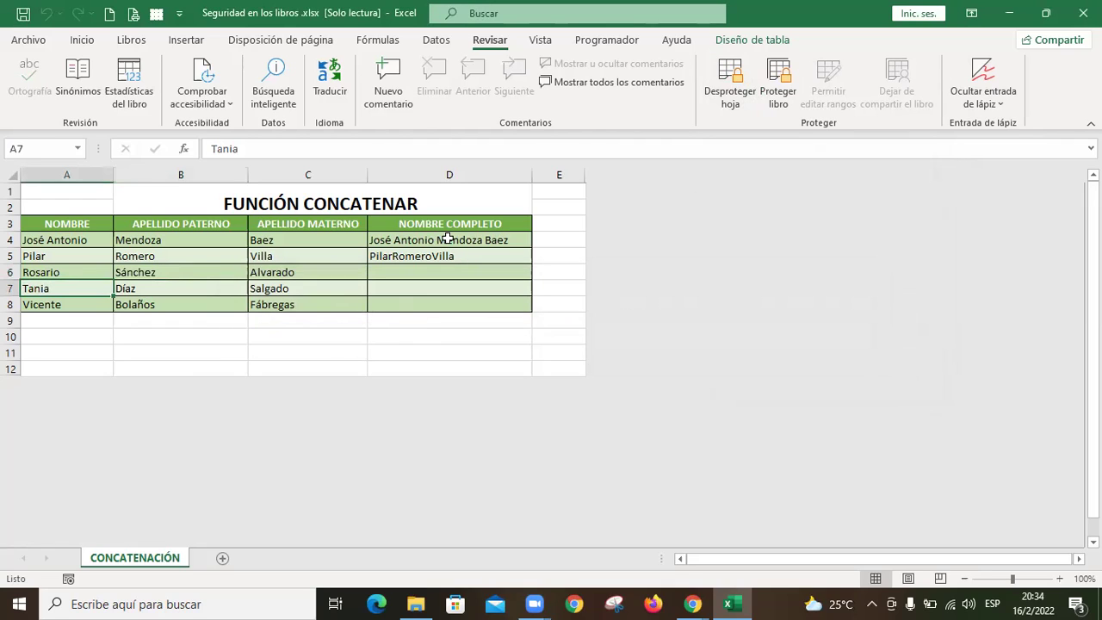
key(Right)
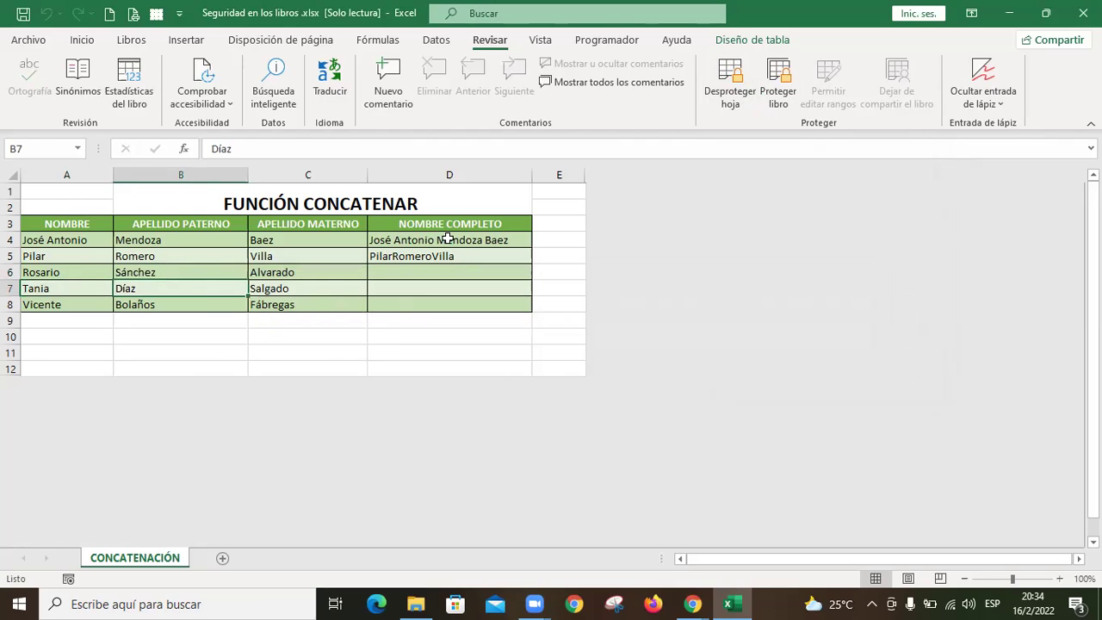
text(Pa)
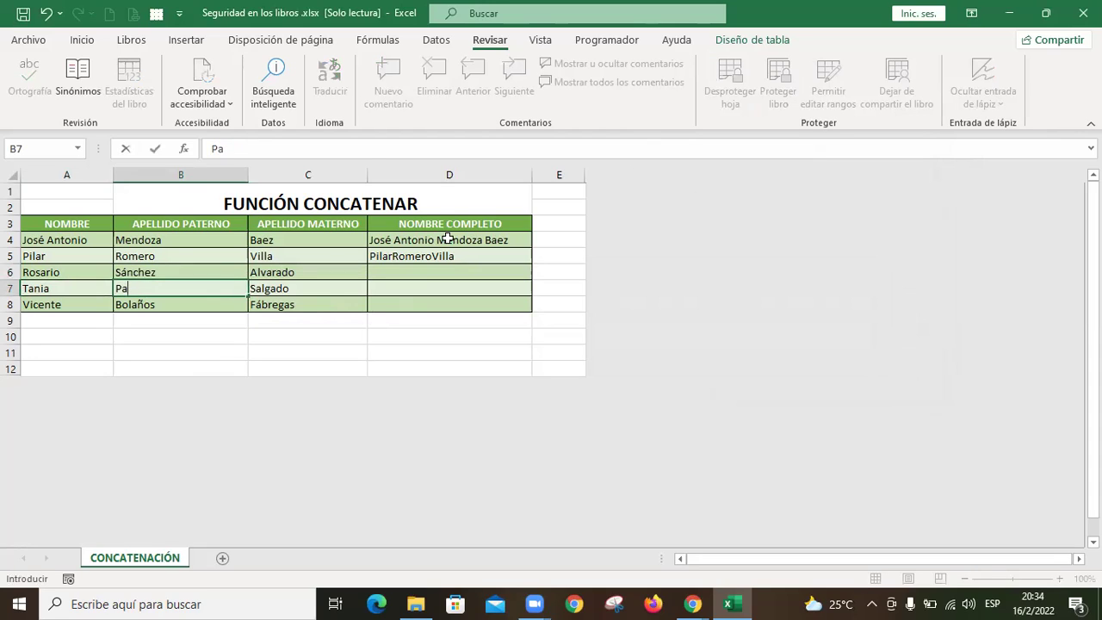
text(tiño)
key(Return)
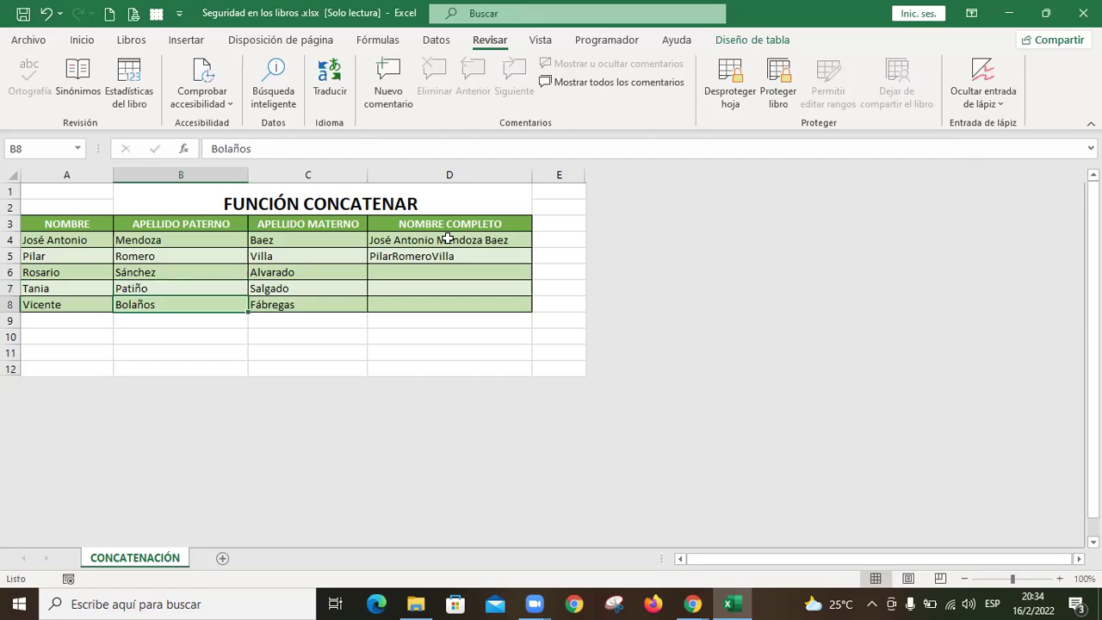
key(ctrl+z)
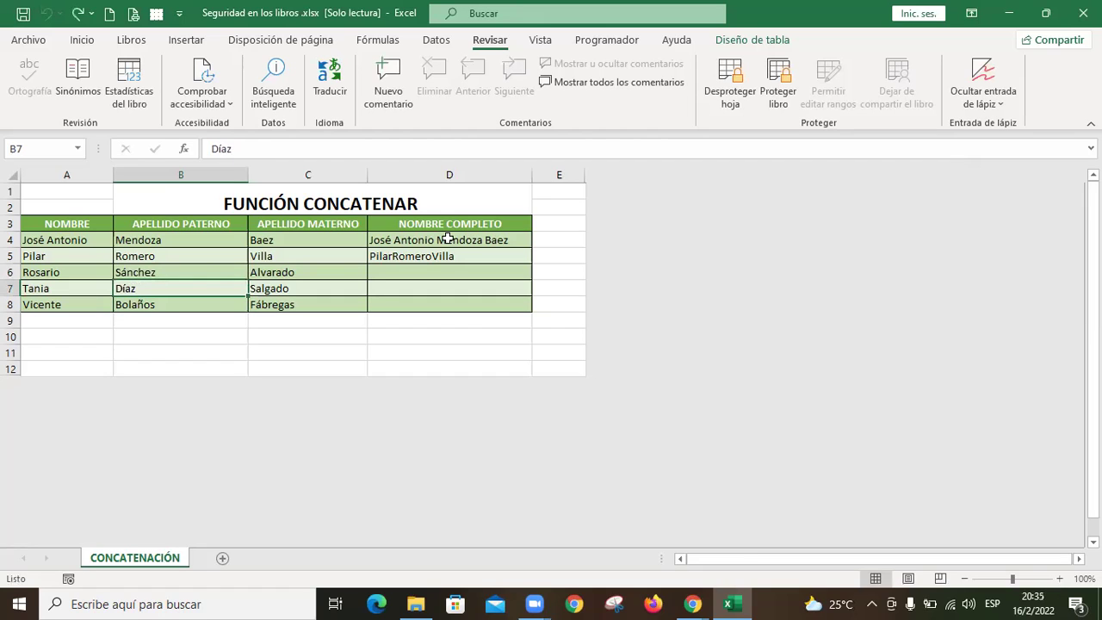
drag(218, 242, 307, 302)
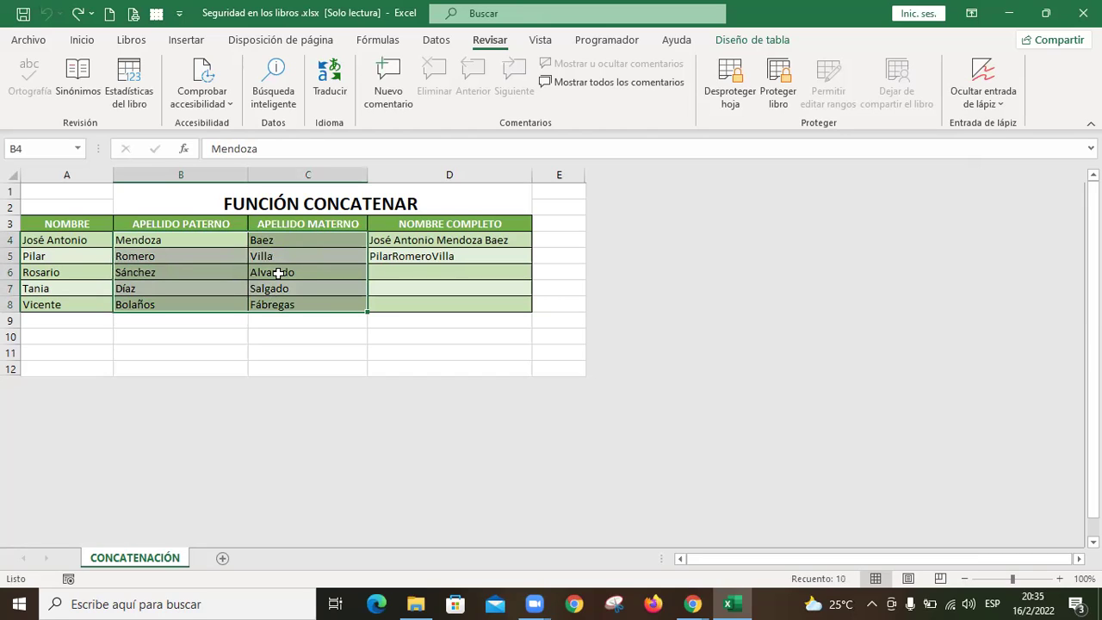
click(62, 242)
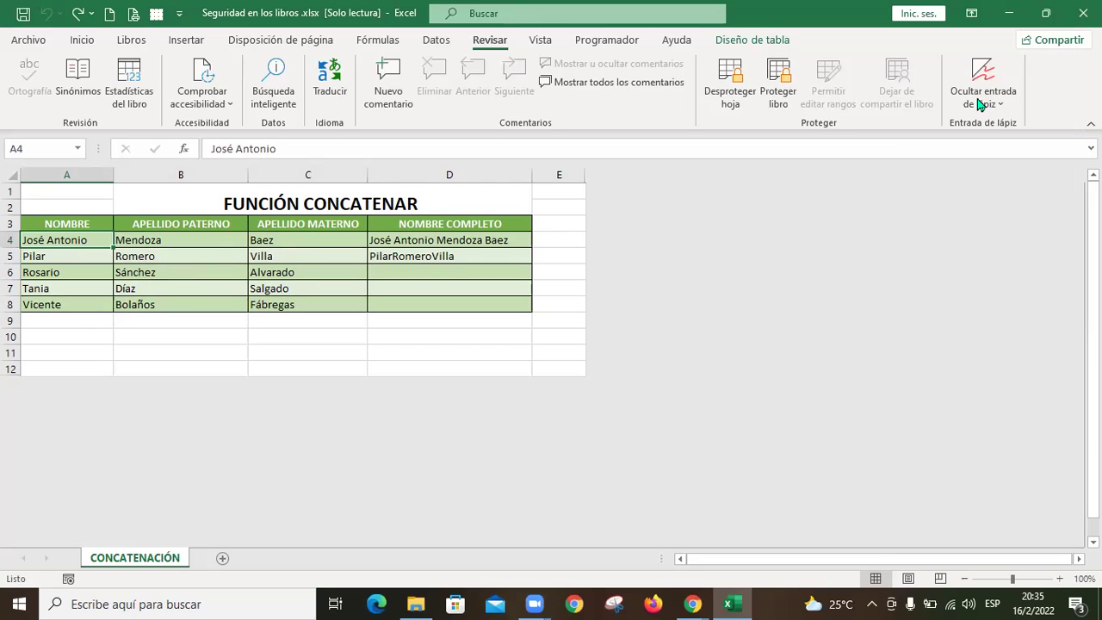
key(ctrl+Down)
key(Delete)
key(Return)
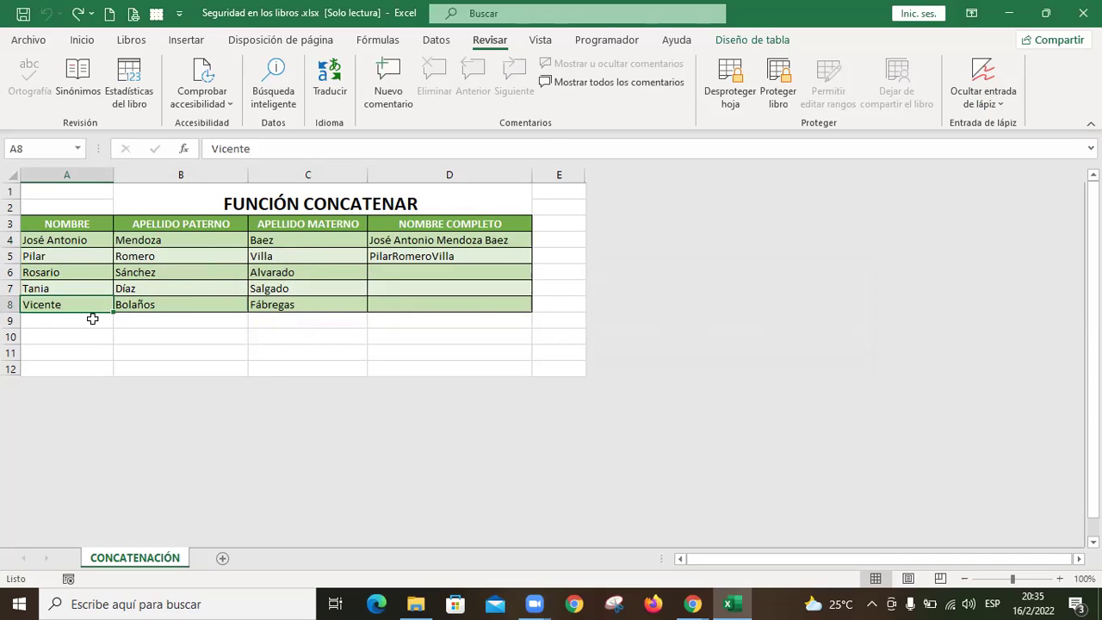
click(197, 306)
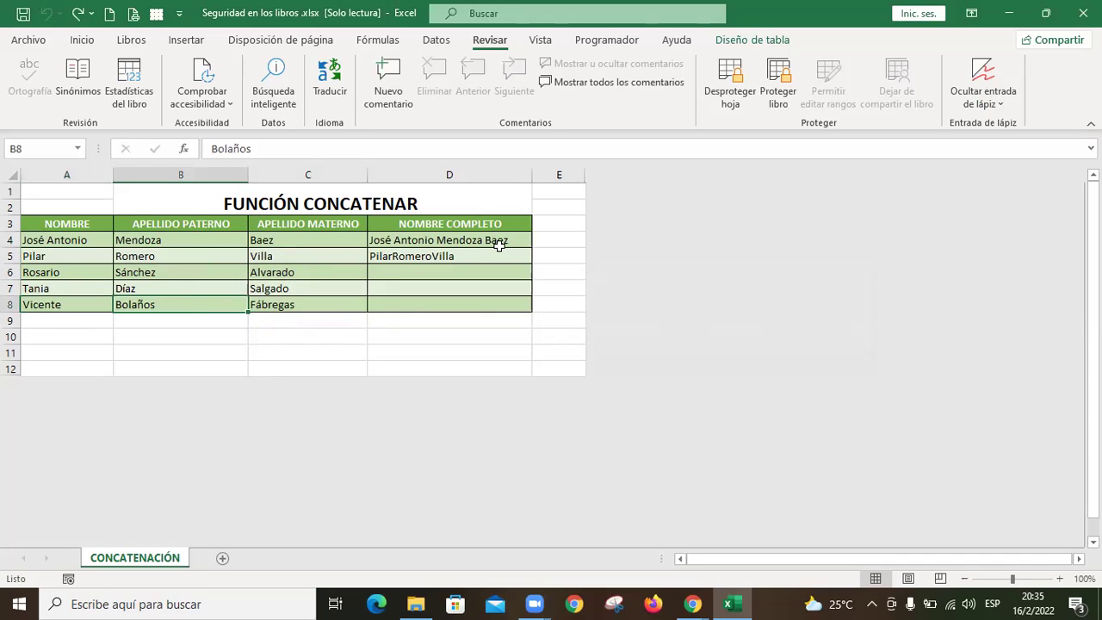
text(Z)
key(Escape)
drag(211, 241, 295, 303)
click(307, 337)
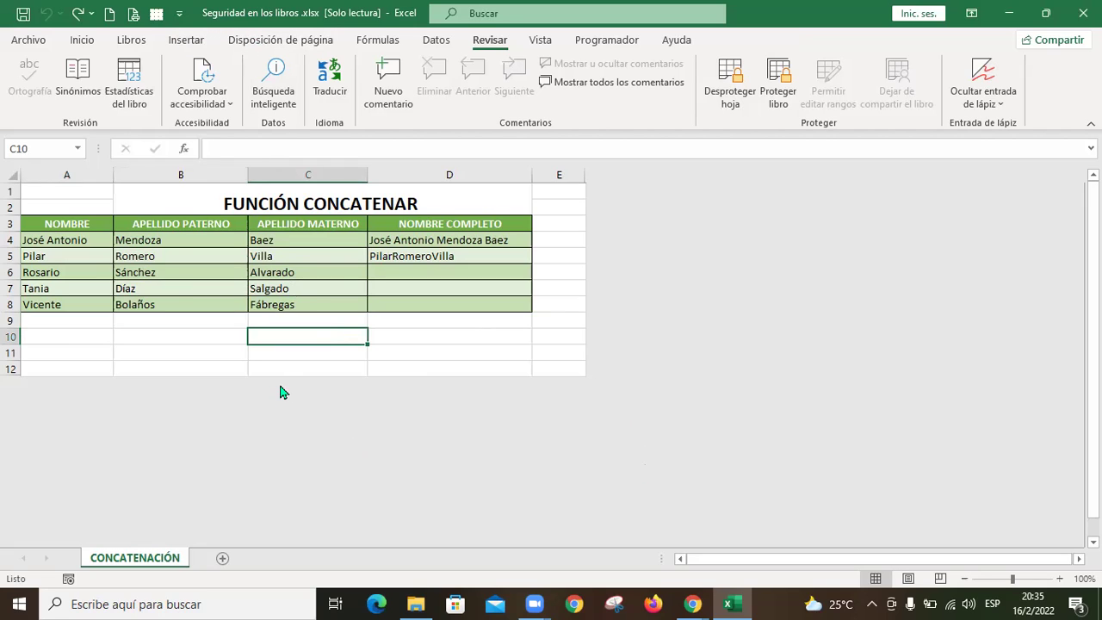
right_click(325, 338)
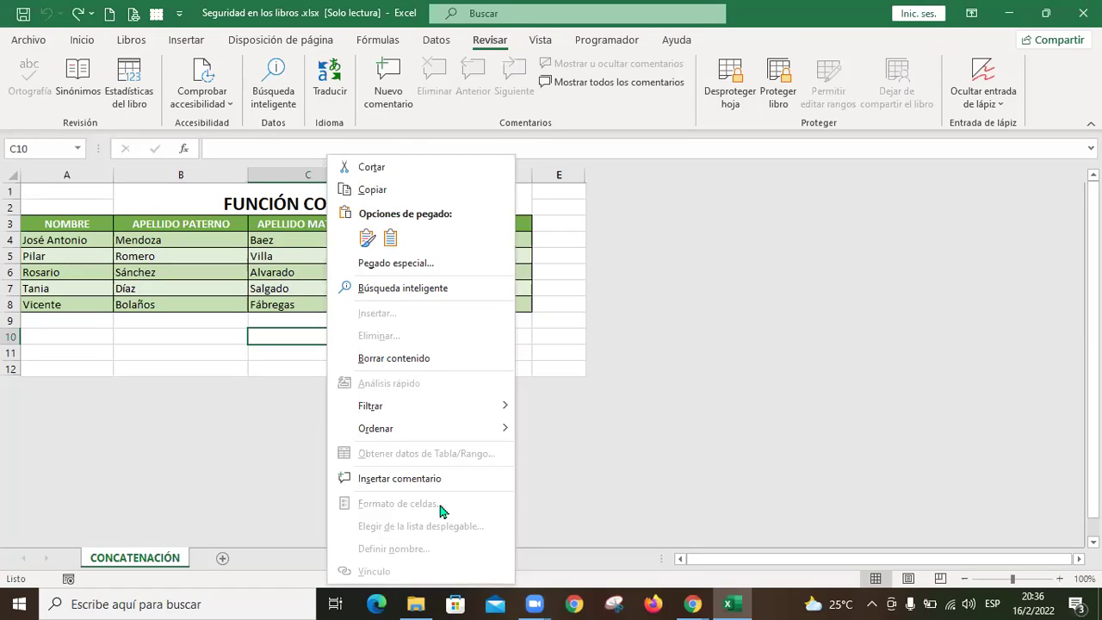
click(283, 315)
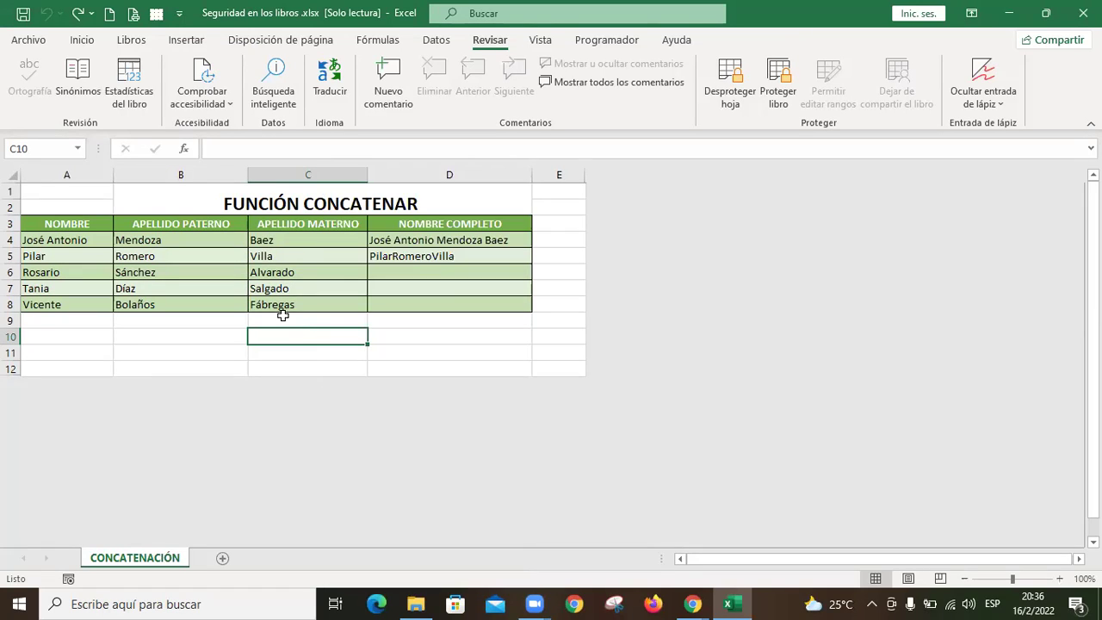
Step: Unprotect the CONCATENACIÓN sheet with its password, leaving it unprotected
click(741, 94)
text(123)
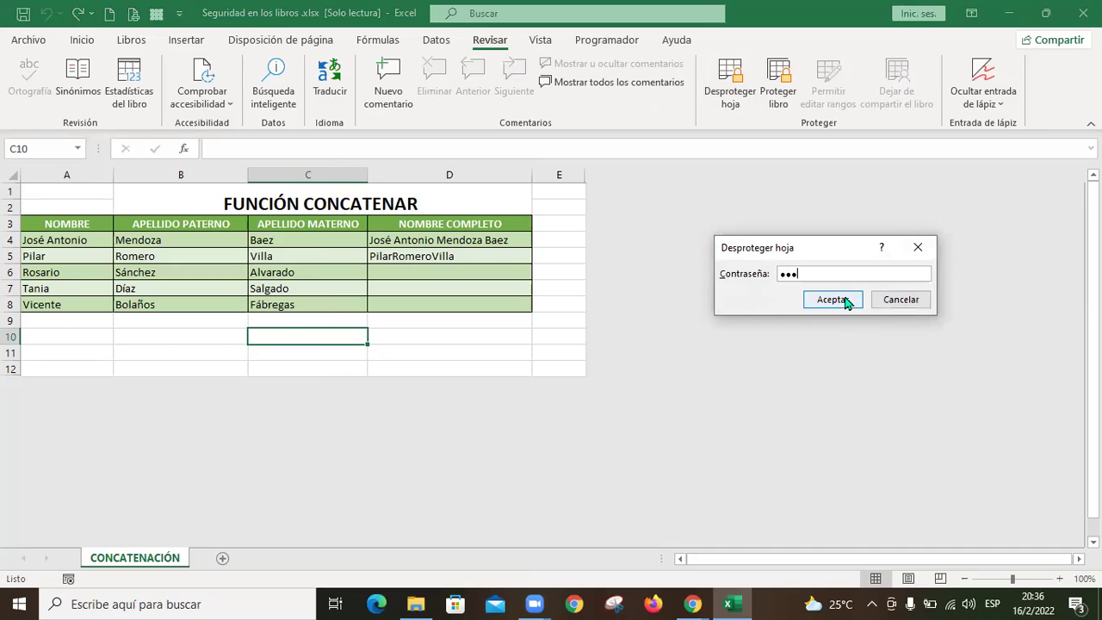
click(832, 299)
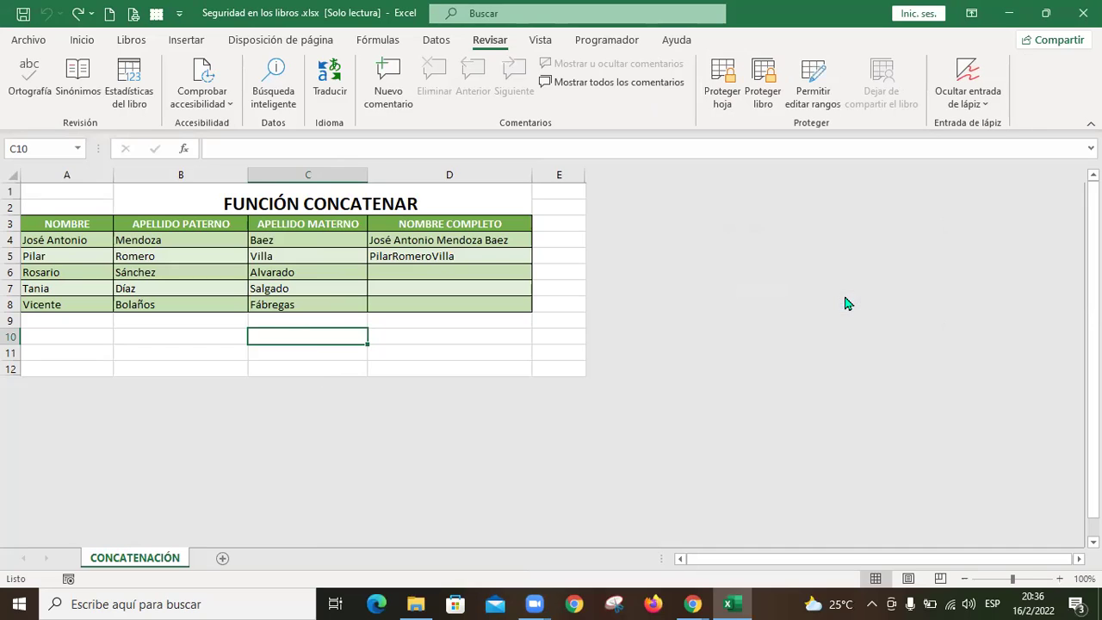
click(726, 94)
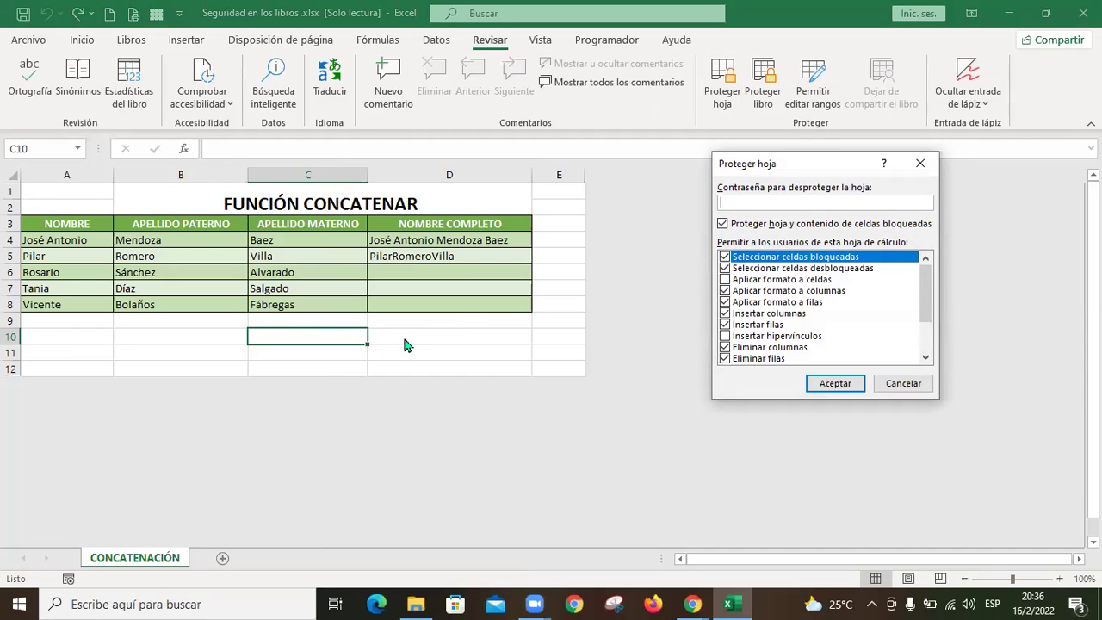
click(903, 384)
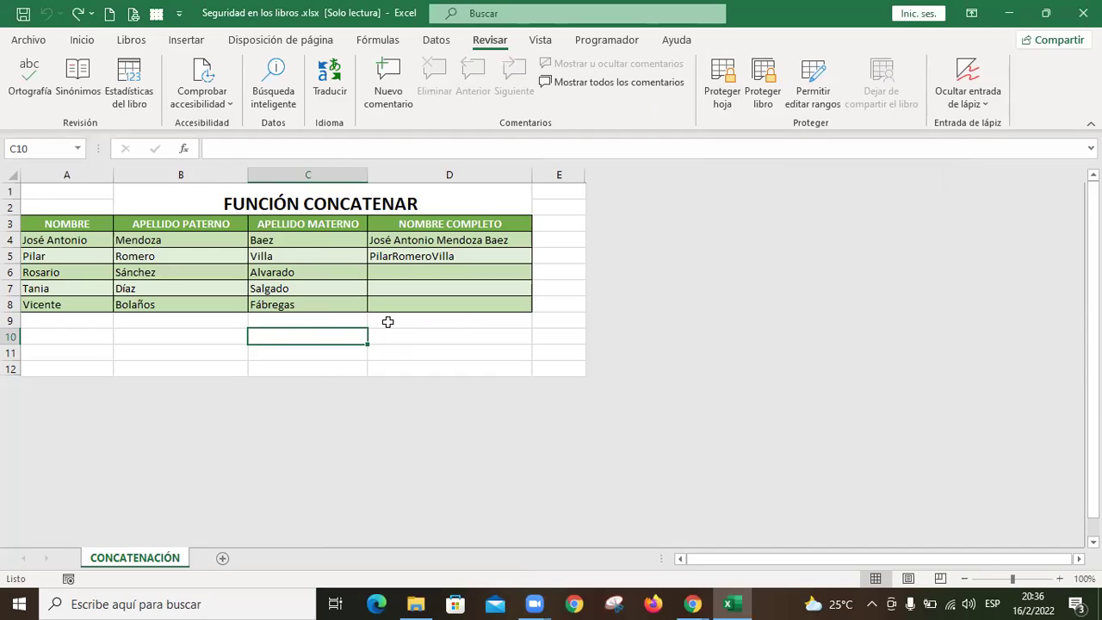
Step: Open the Format Cells dialog for the empty cell D10
right_click(392, 326)
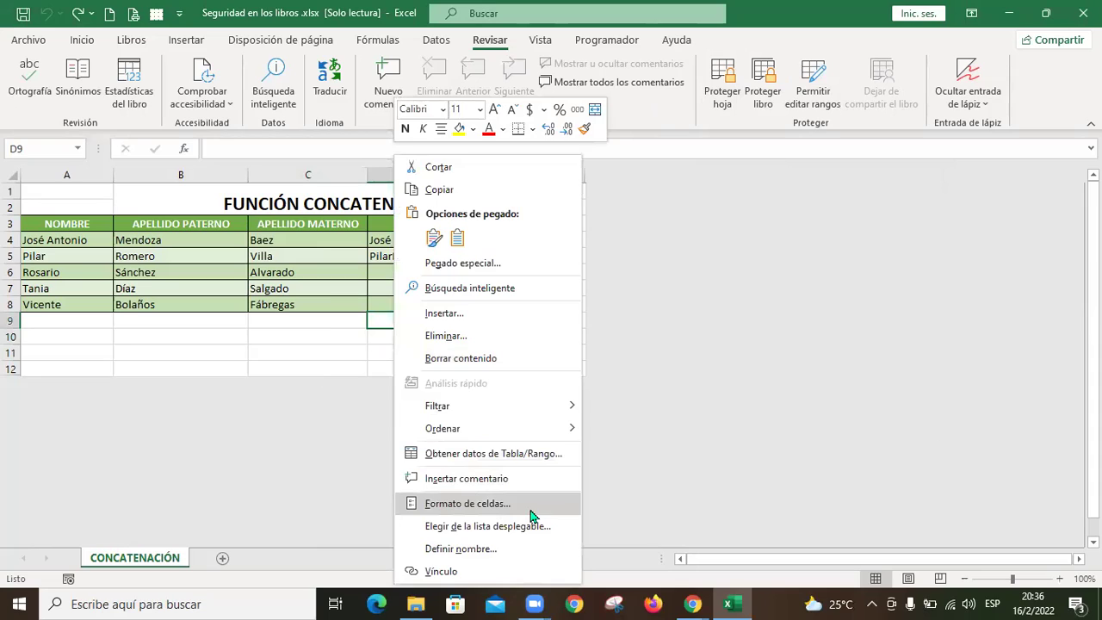
key(Escape)
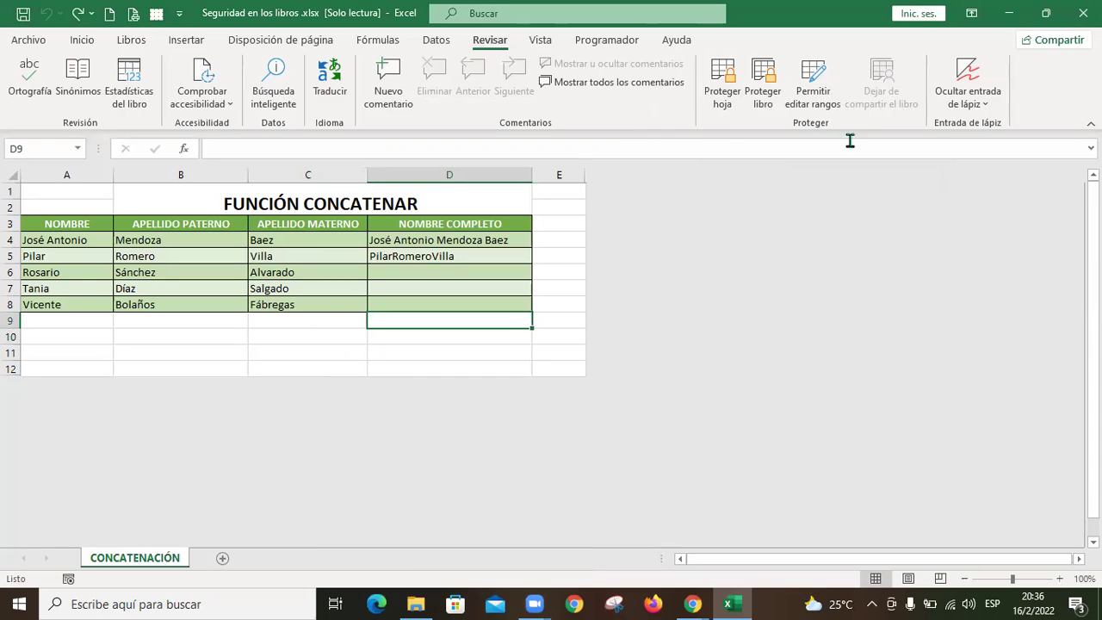
click(433, 333)
right_click(436, 336)
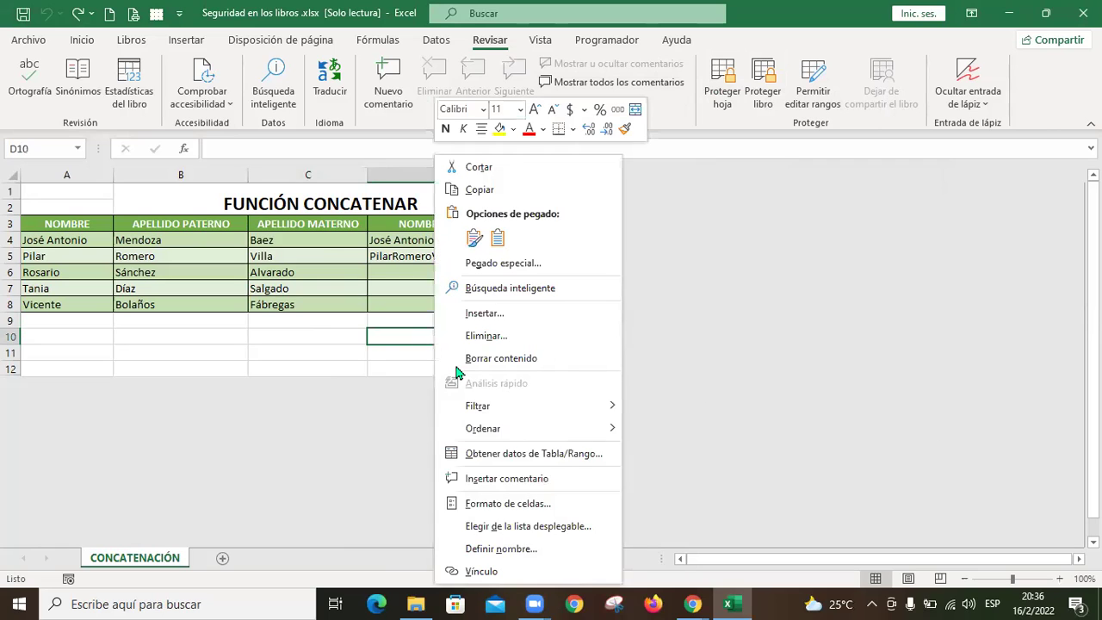
click(529, 505)
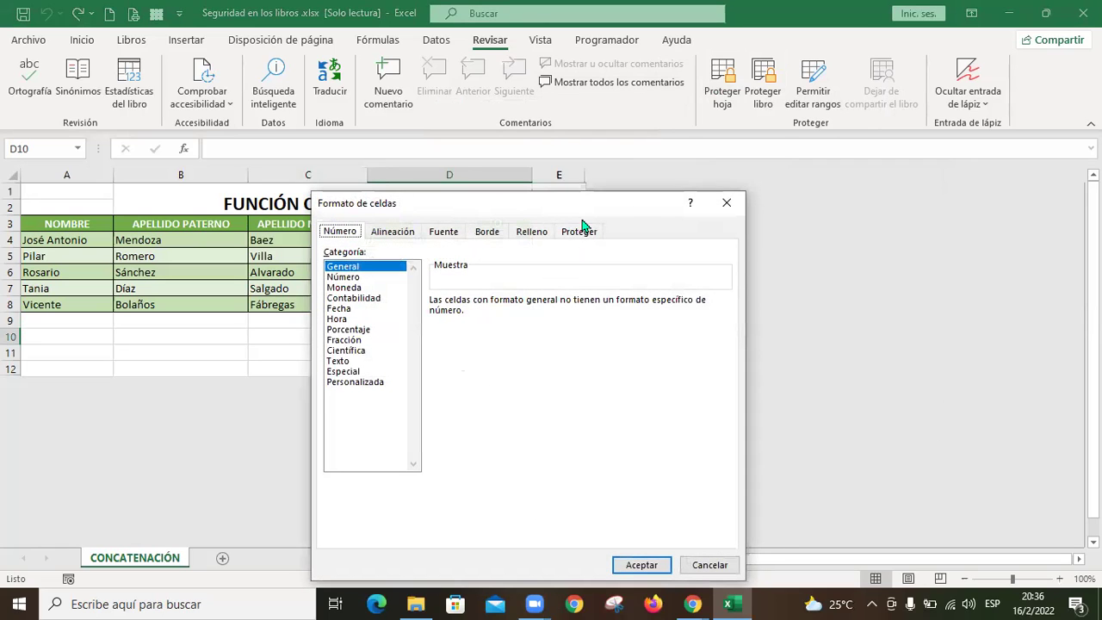
Step: Review D10's protection options, then open Format Cells for the surname range B4:C8
click(583, 227)
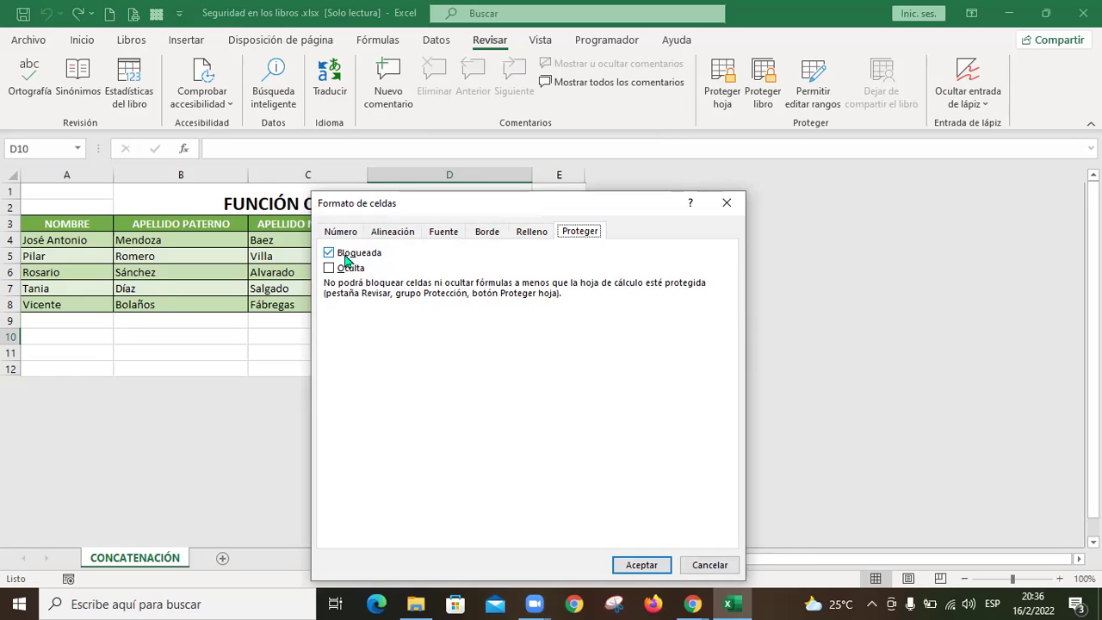
click(715, 568)
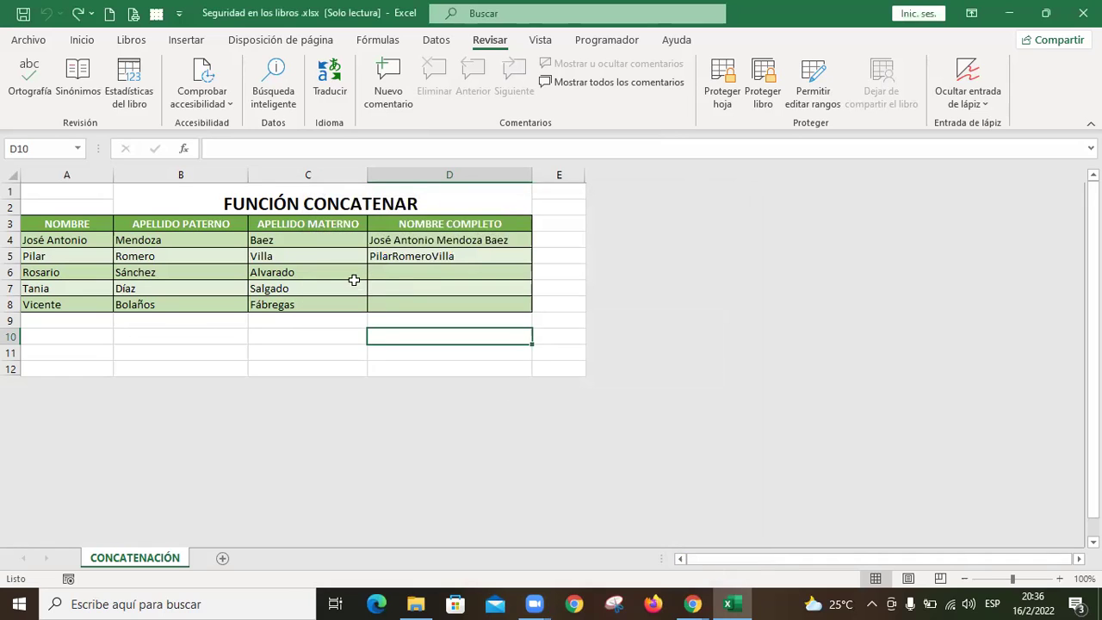
drag(216, 242, 293, 310)
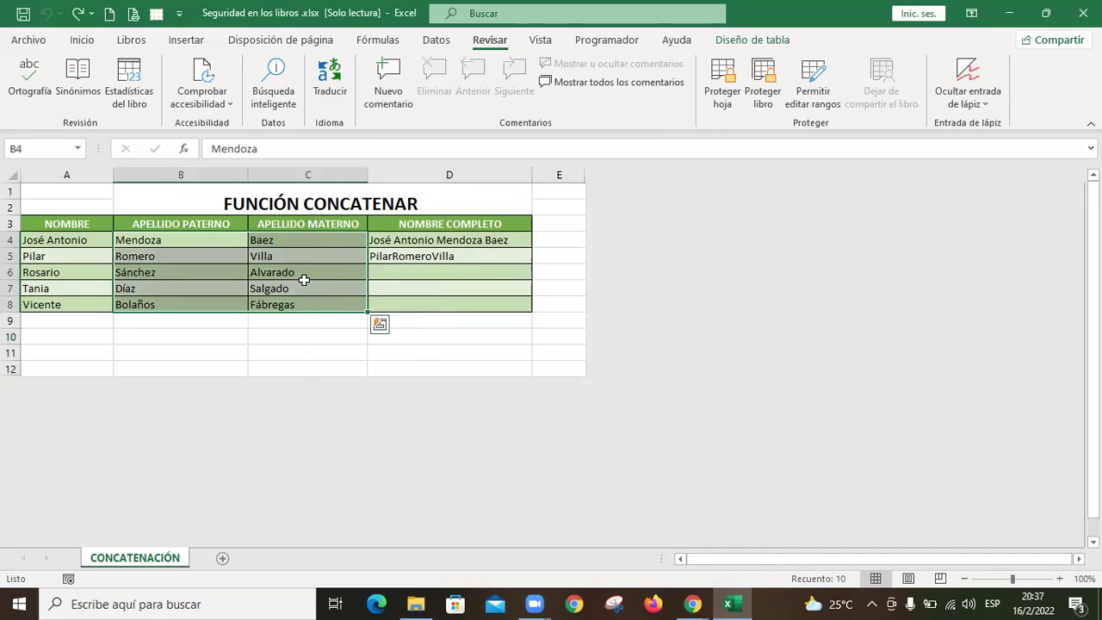
right_click(288, 258)
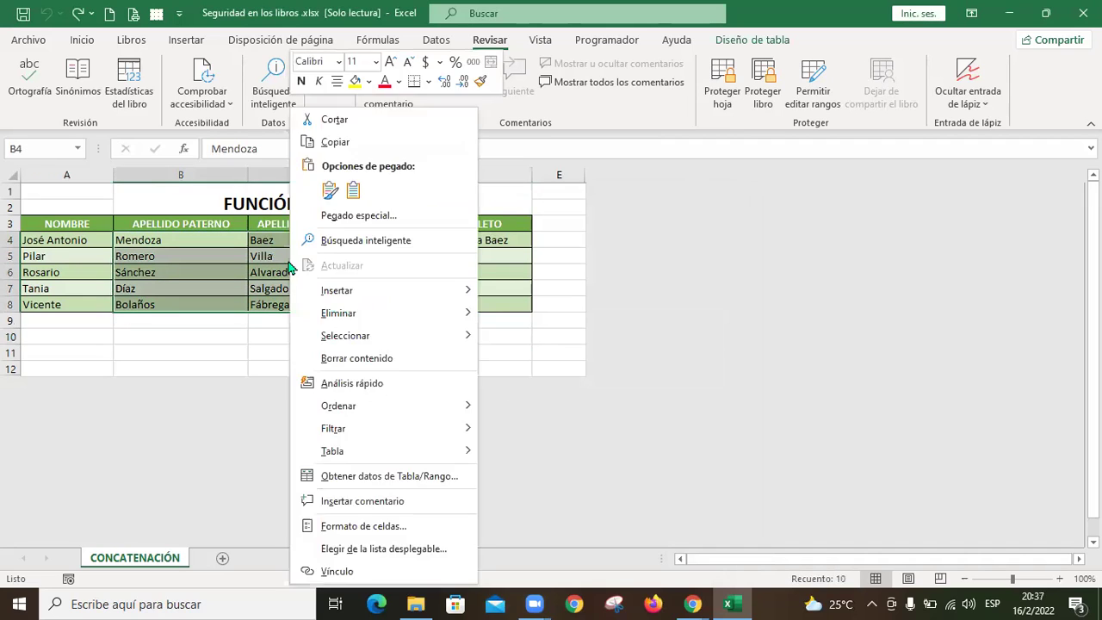
click(384, 524)
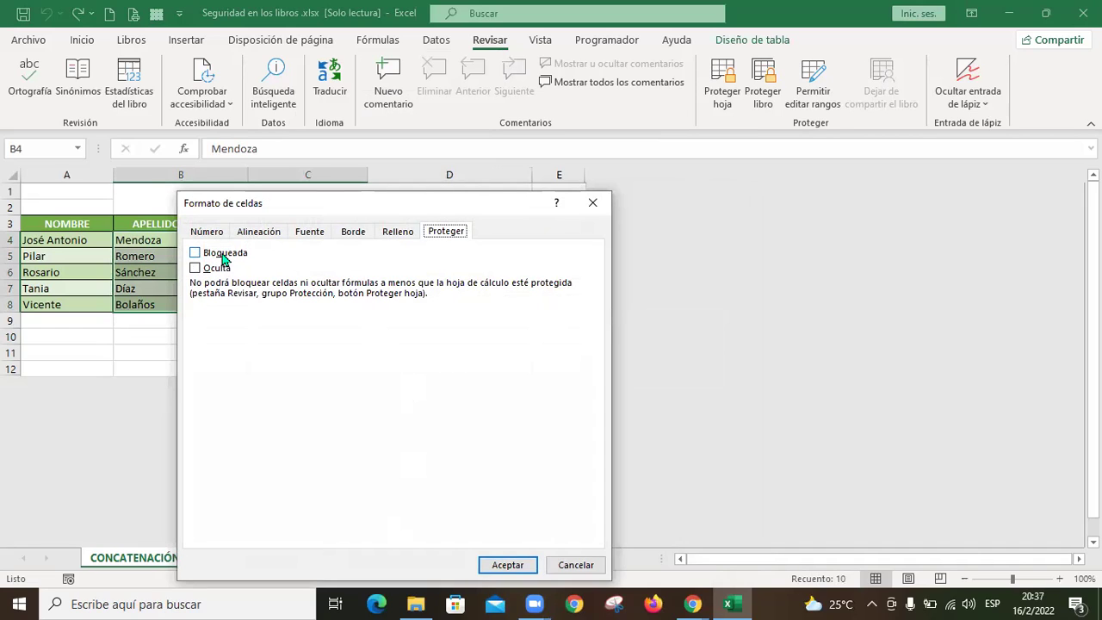
Step: Set the B4:C8 surname cells to Bloqueada and apply the change
click(222, 257)
click(212, 258)
click(196, 252)
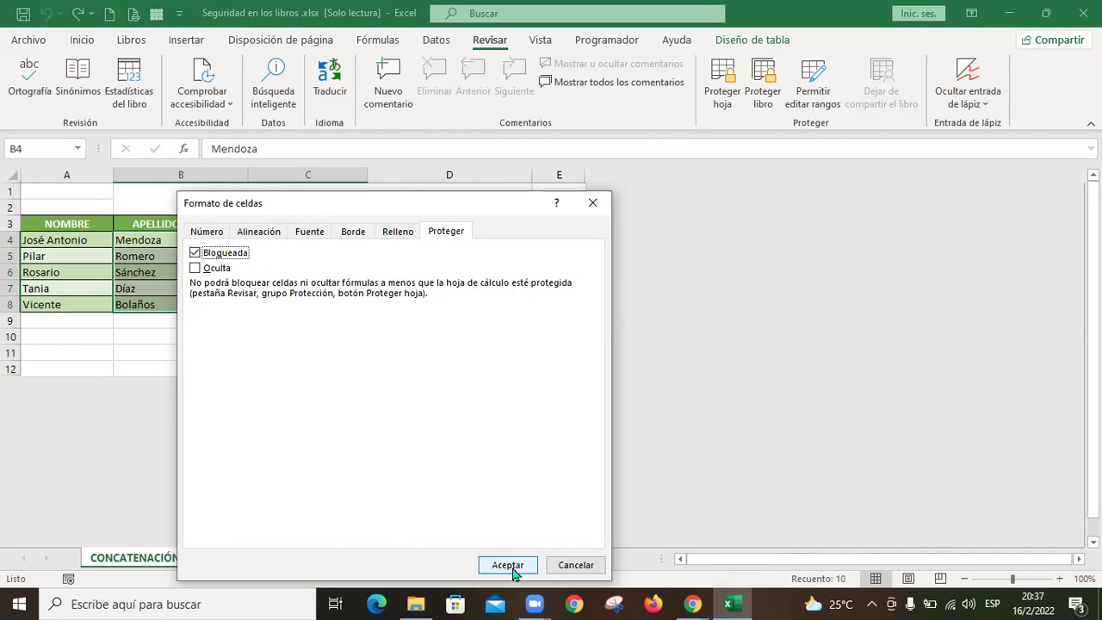
click(510, 567)
click(220, 243)
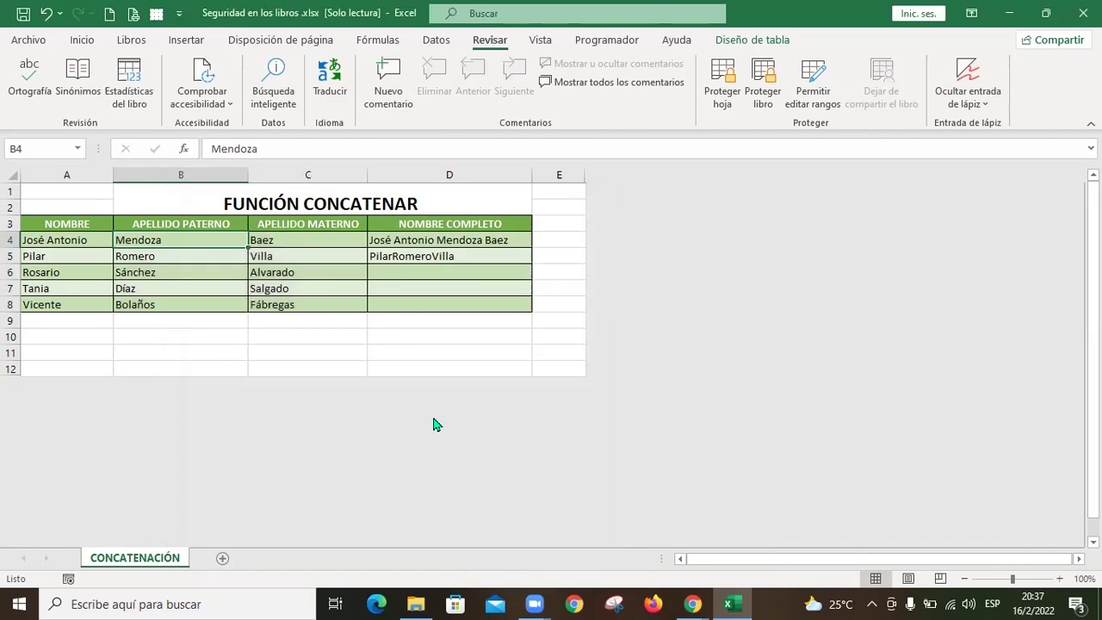
Step: Protect the CONCATENACIÓN sheet again, entering and confirming the password
click(727, 92)
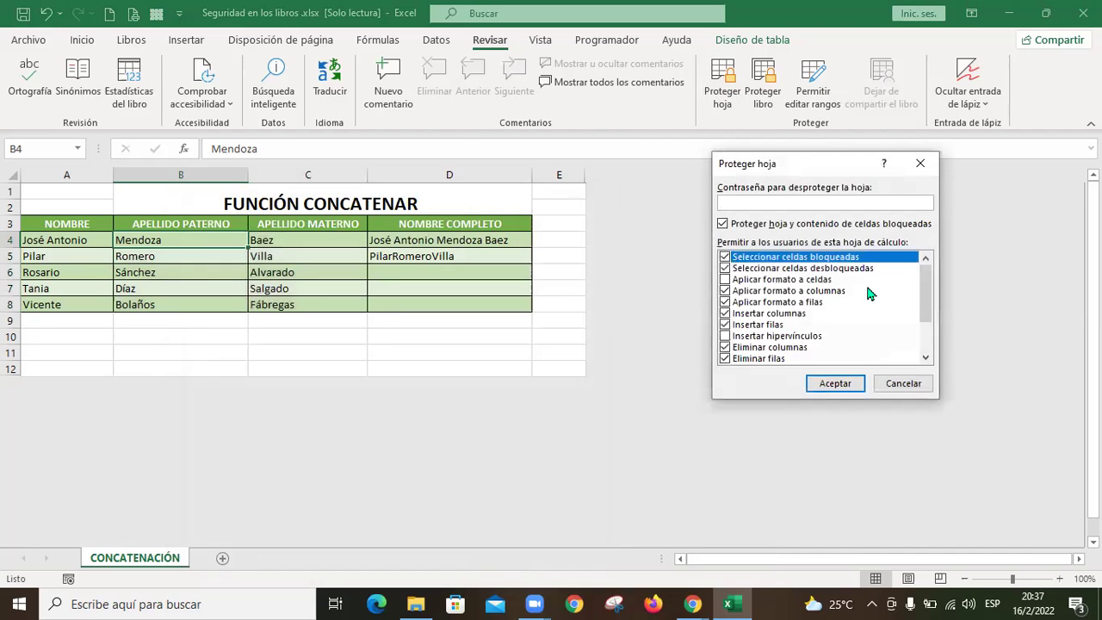
text(123)
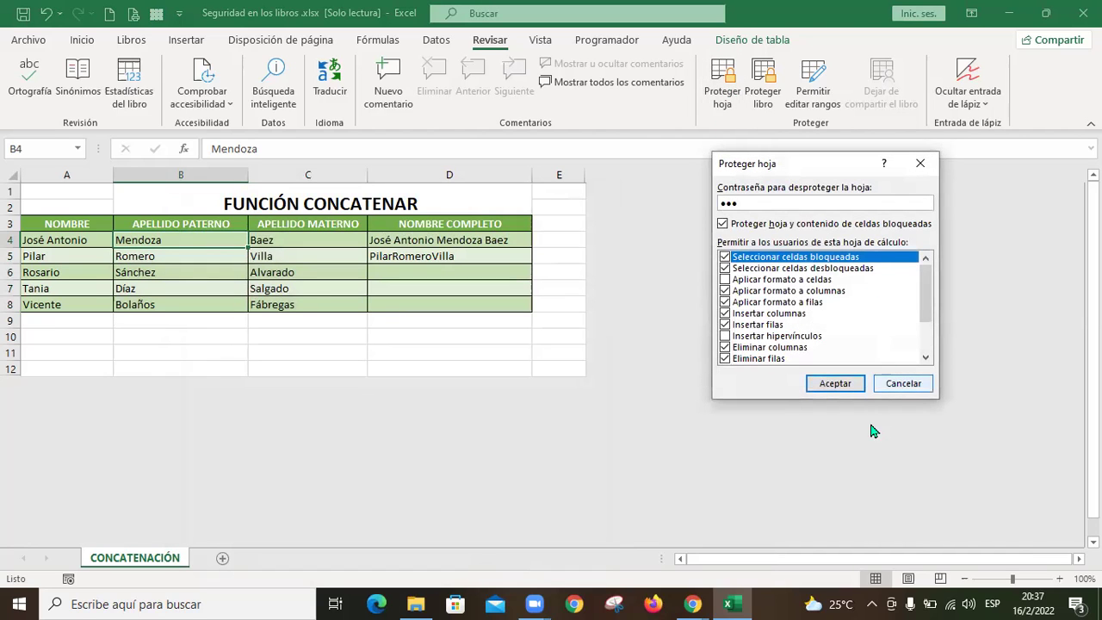
click(846, 390)
text(123)
click(836, 345)
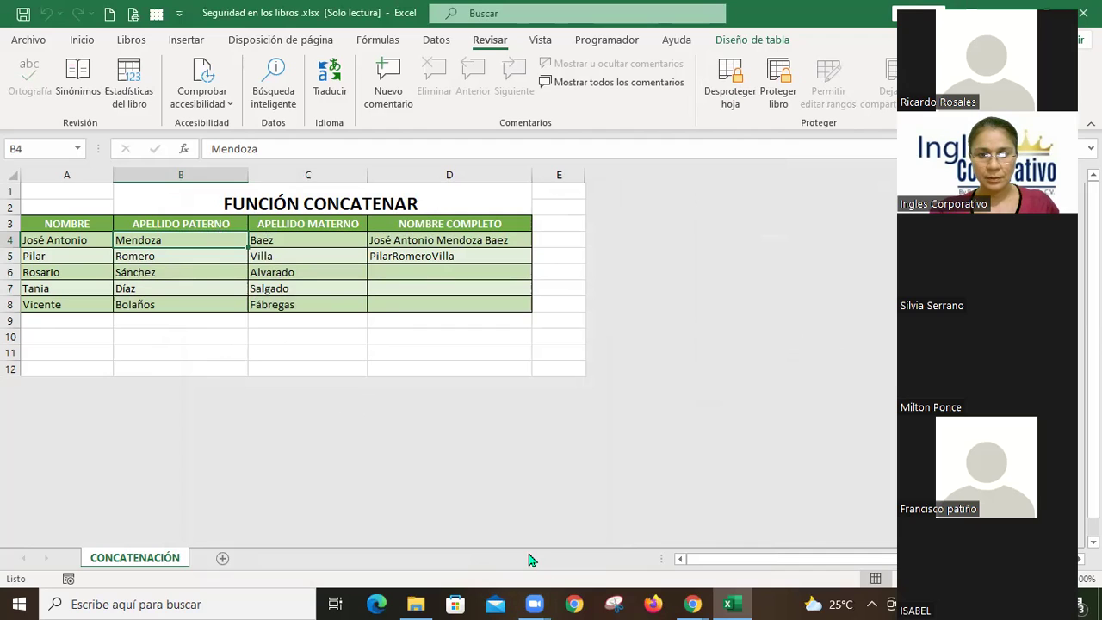
Step: Try editing B4, A4 and another locked table cell, dismissing each protection warning
double_click(210, 240)
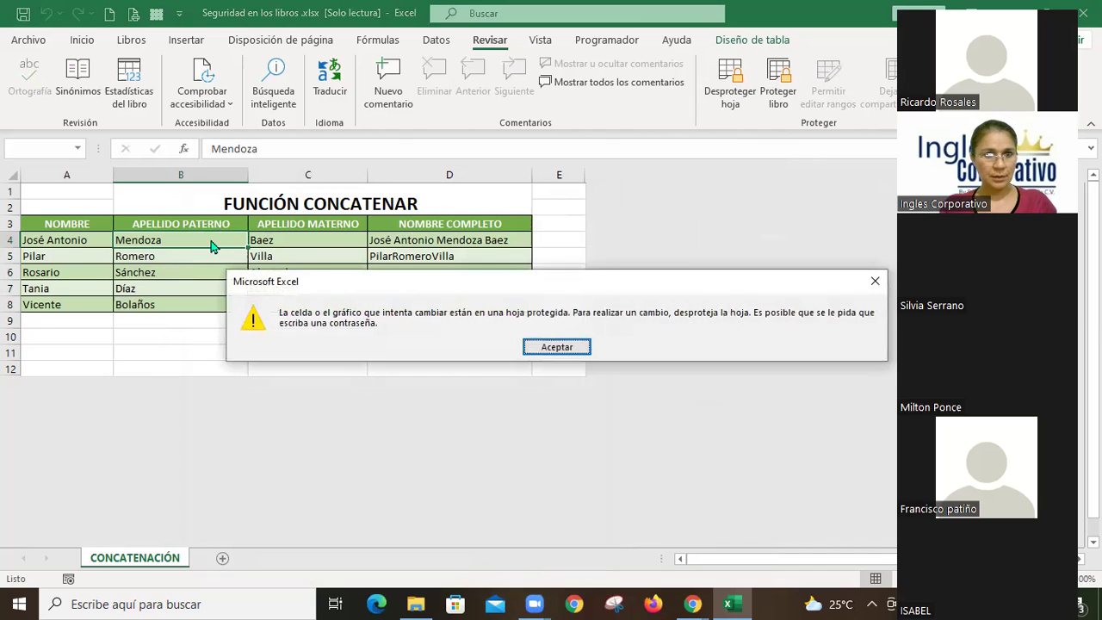
key(Return)
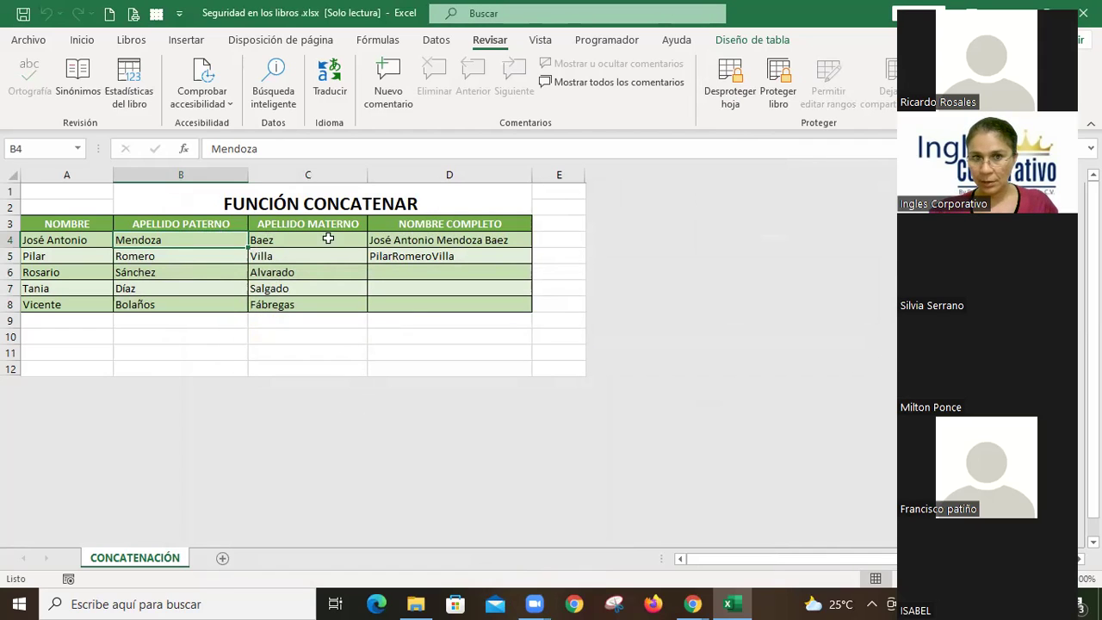
click(87, 238)
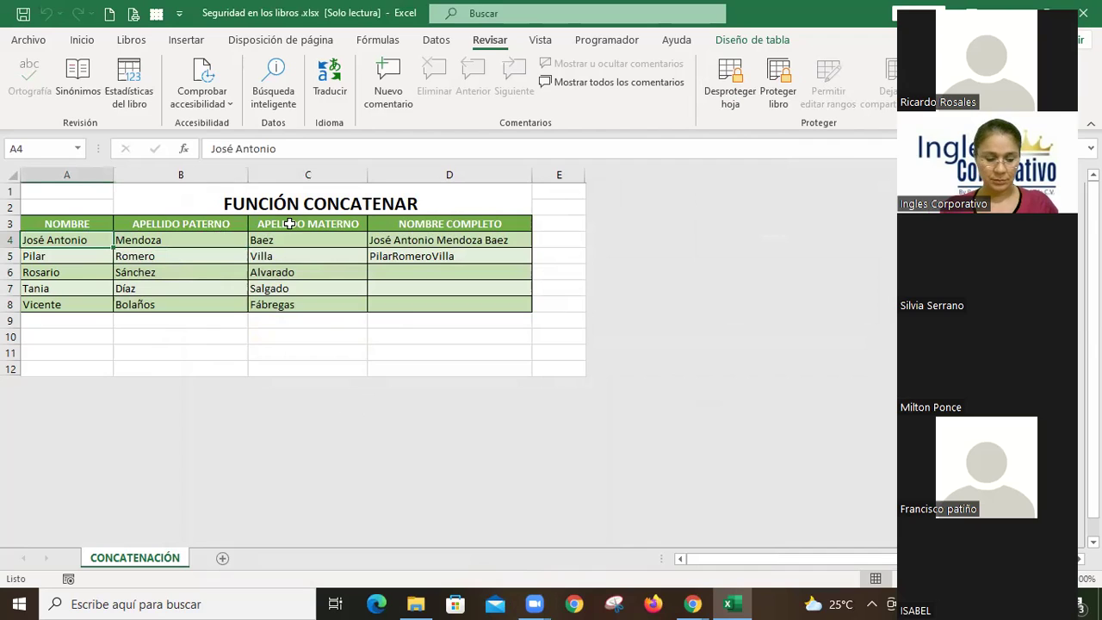
key(Delete)
key(Return)
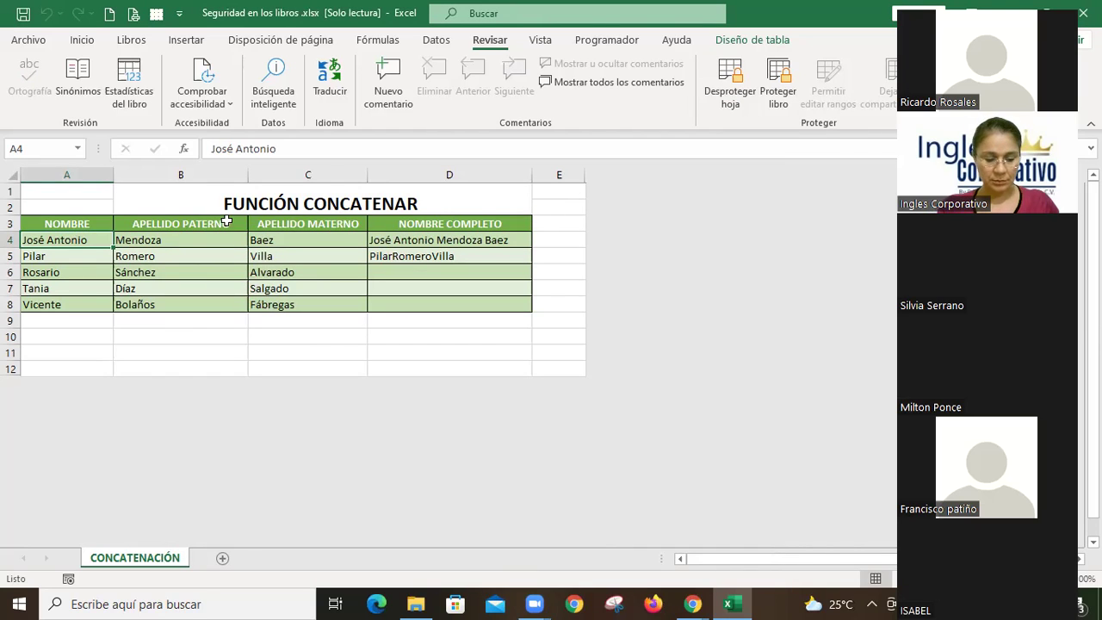
double_click(227, 222)
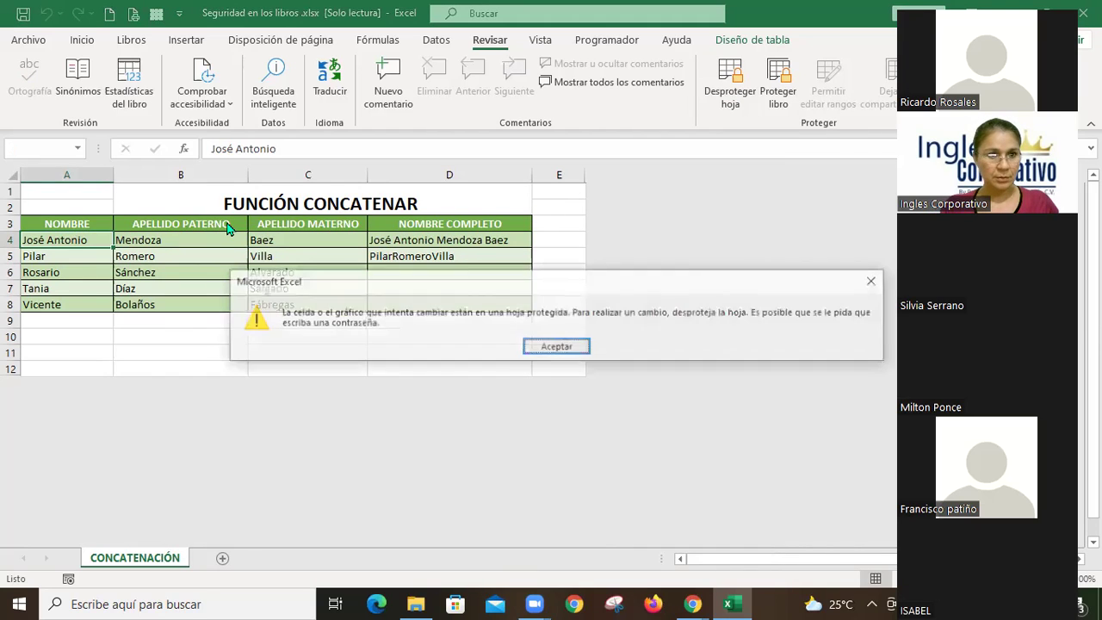
click(544, 347)
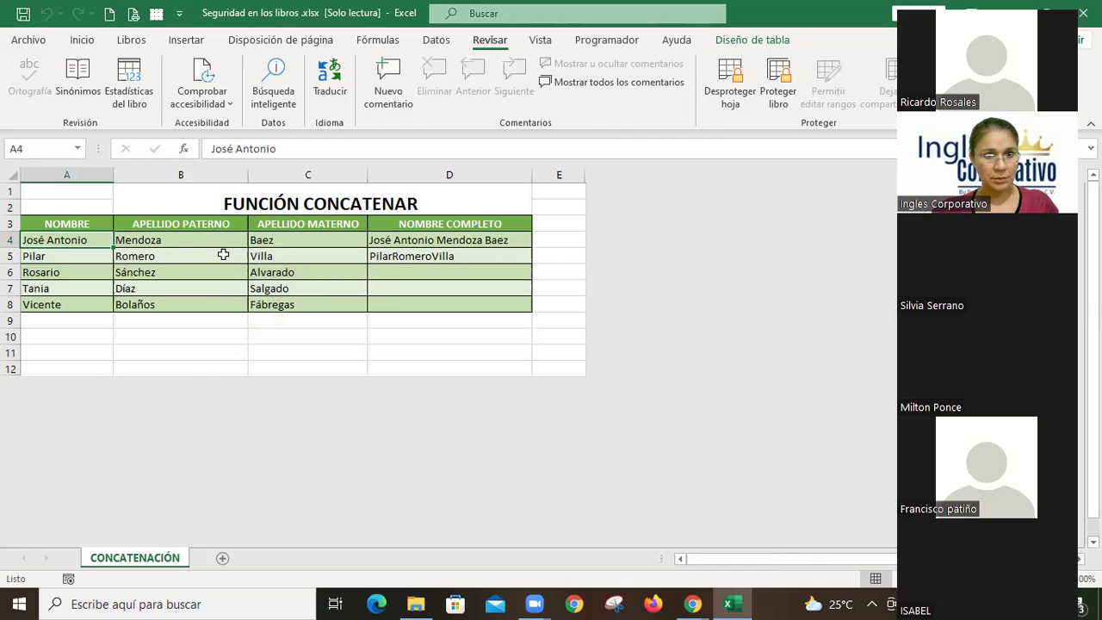
Step: Attempt edits on B4 and C4, dismiss the warnings, and select the column A names
click(225, 241)
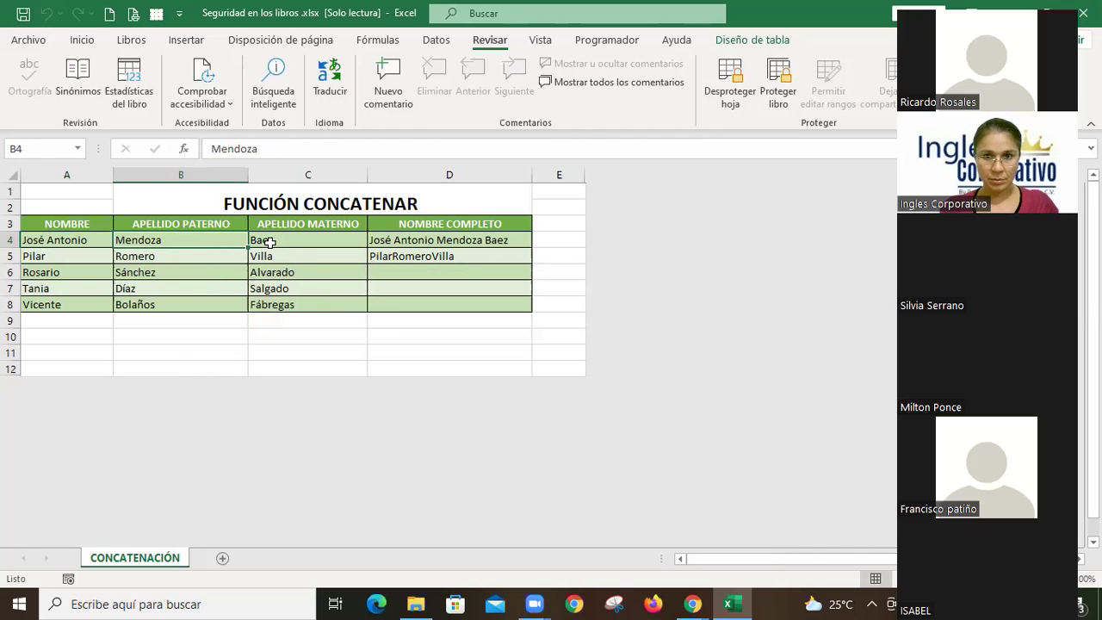
double_click(270, 242)
key(Return)
click(270, 242)
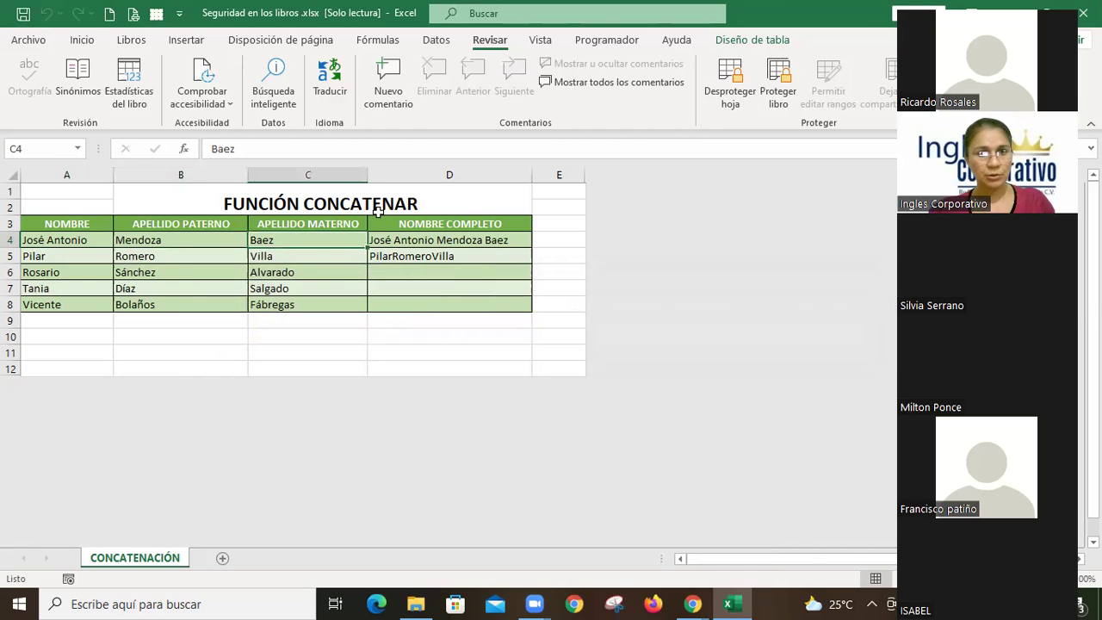
key(Delete)
click(555, 345)
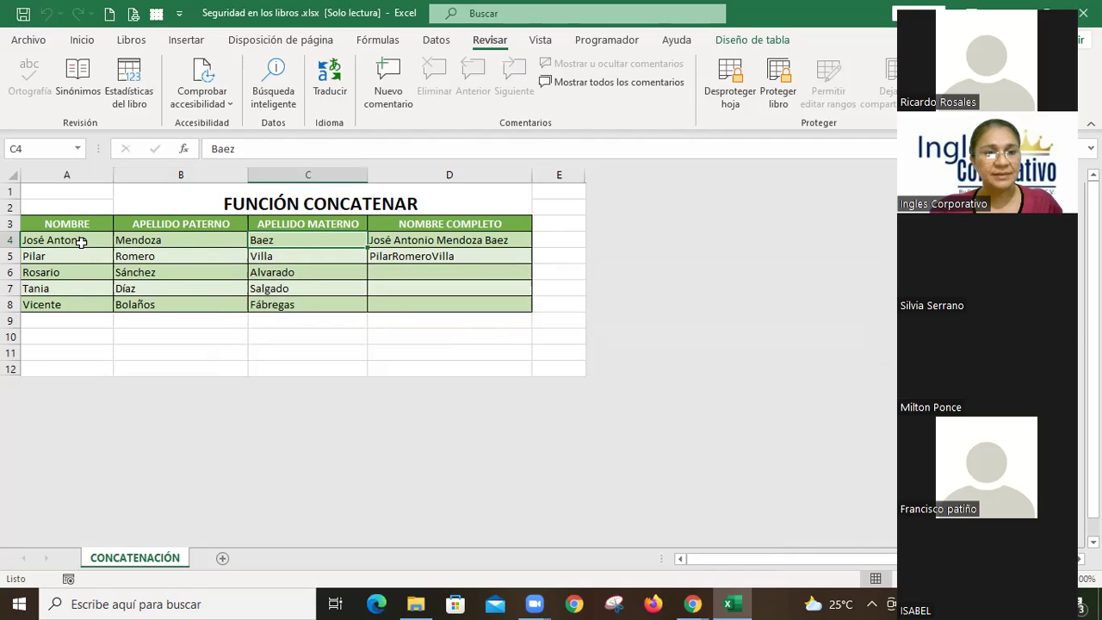
drag(81, 241, 81, 301)
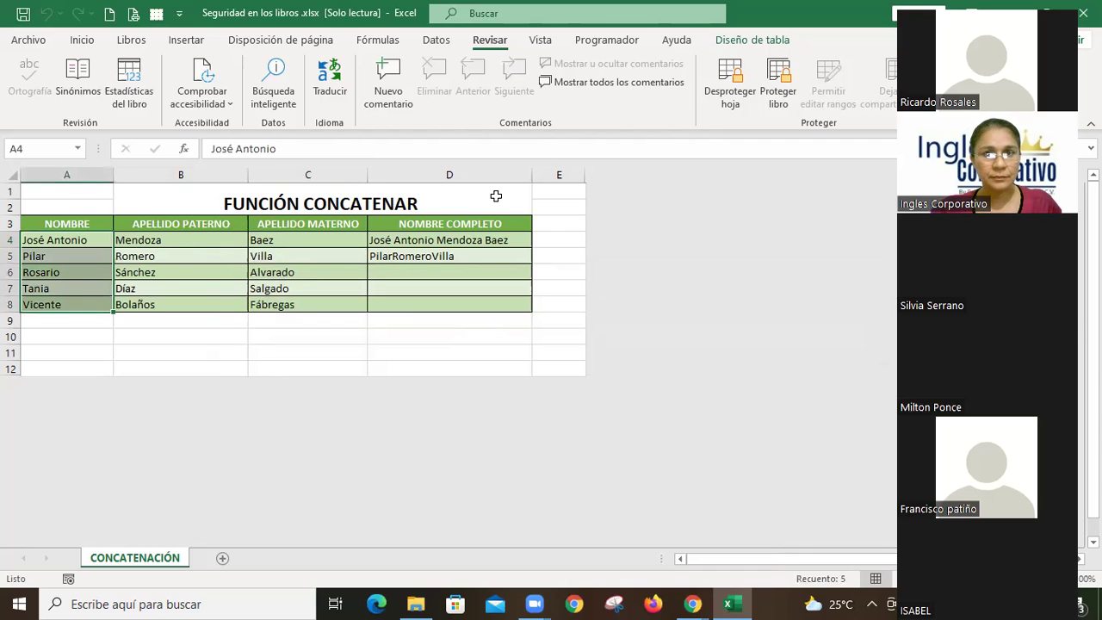
click(153, 242)
Step: Unprotect the sheet with its password, then test-type a surname in B4 (cancelled) and start an edit in A4
click(733, 86)
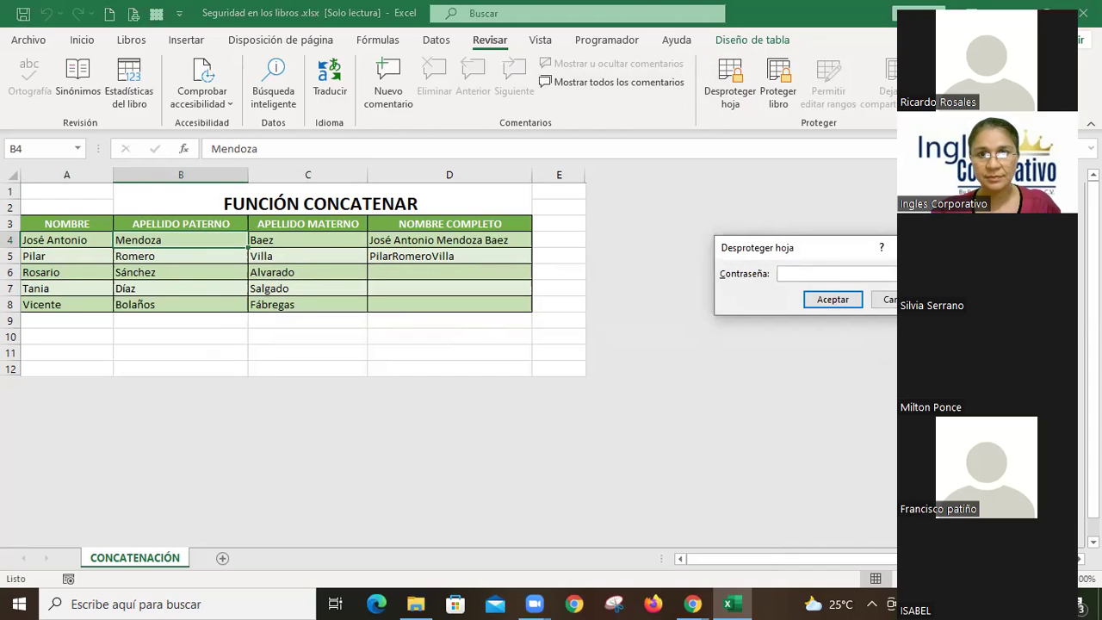
text(123)
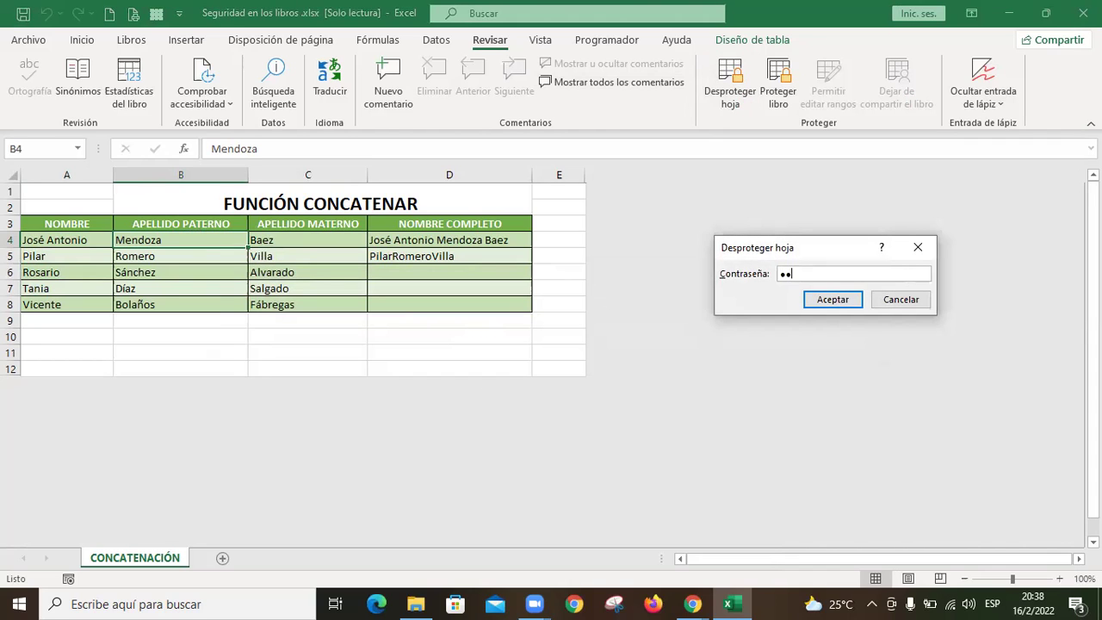
click(844, 302)
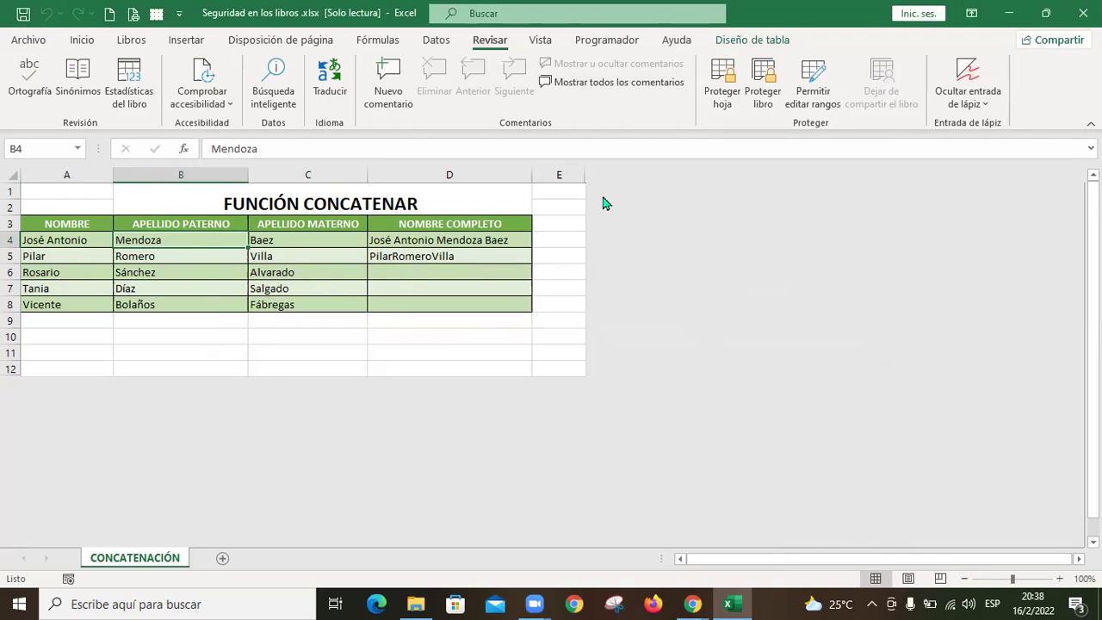
text(Patiño)
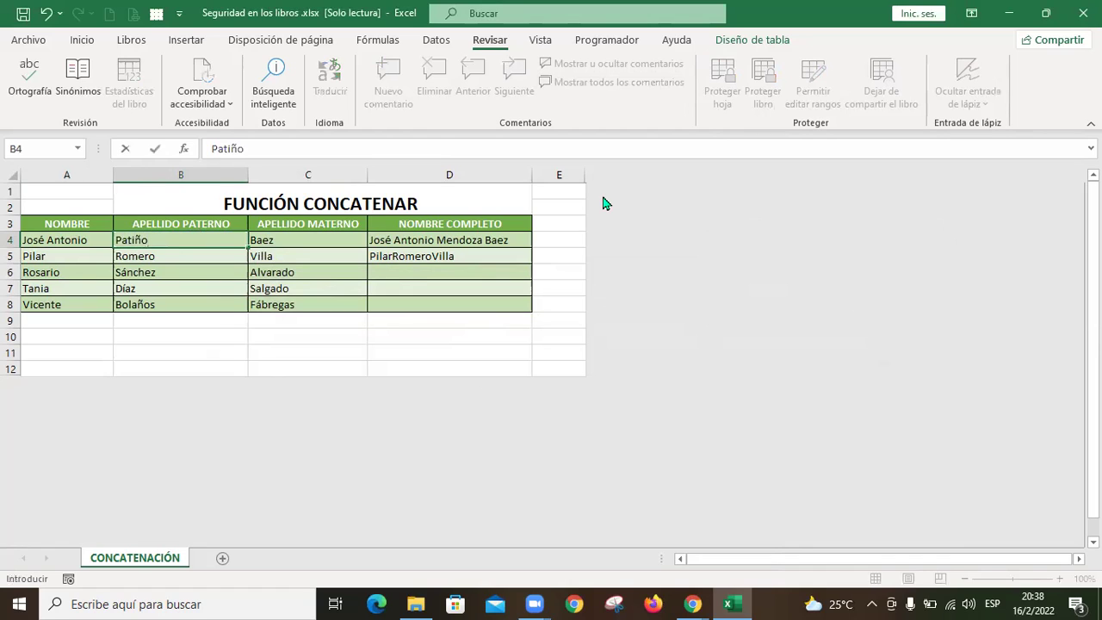
key(Escape)
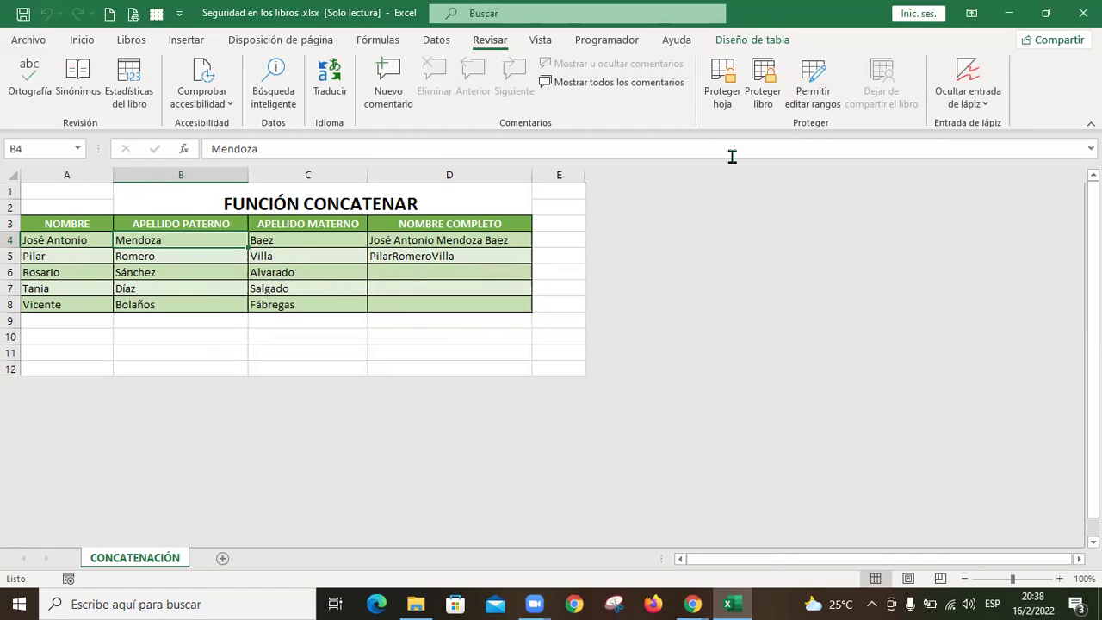
click(82, 240)
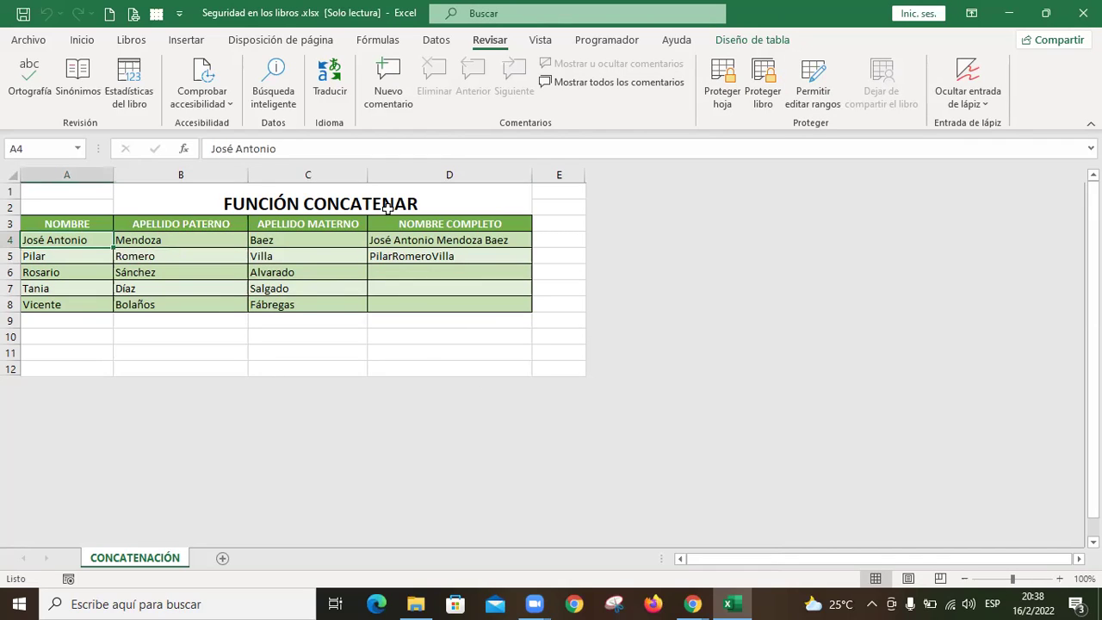
text(Mil)
key(Escape)
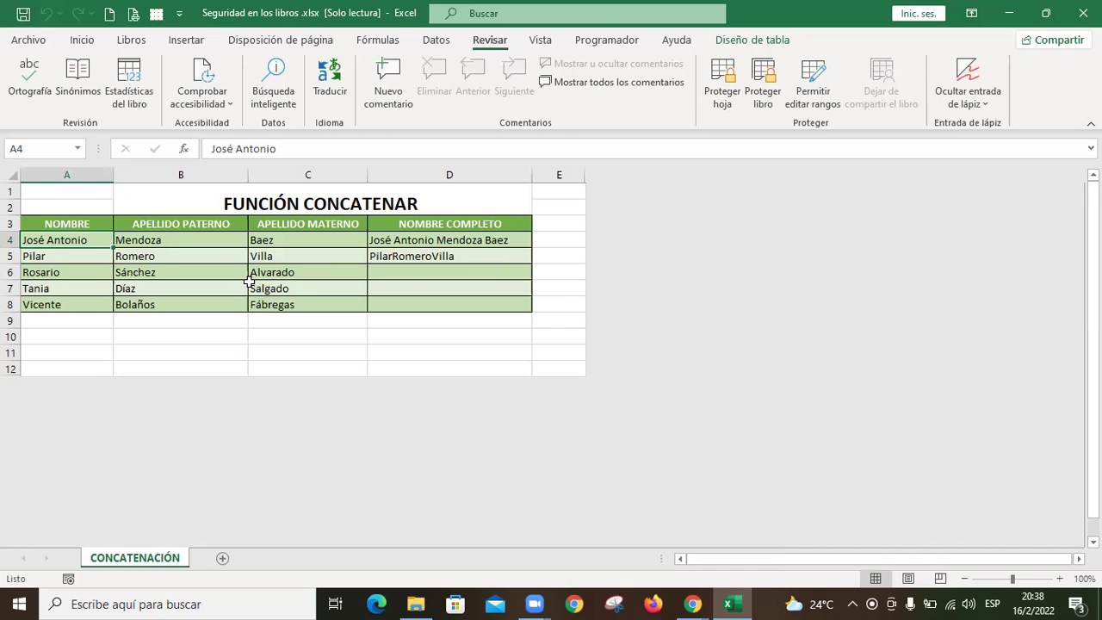
drag(216, 239, 293, 308)
click(295, 254)
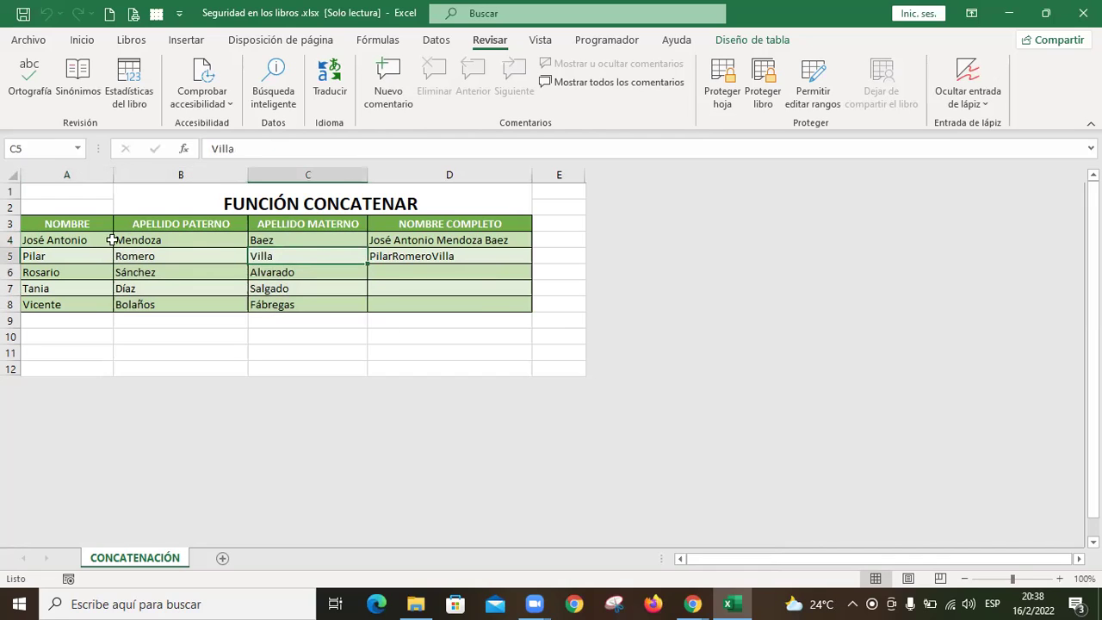
drag(86, 240, 81, 301)
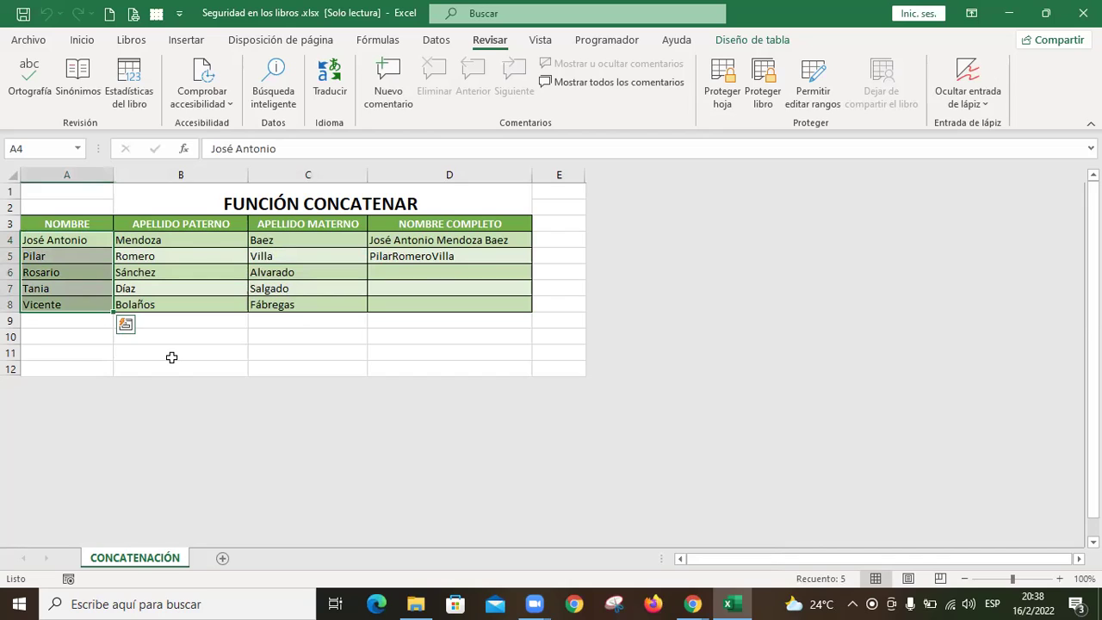
drag(222, 242, 310, 303)
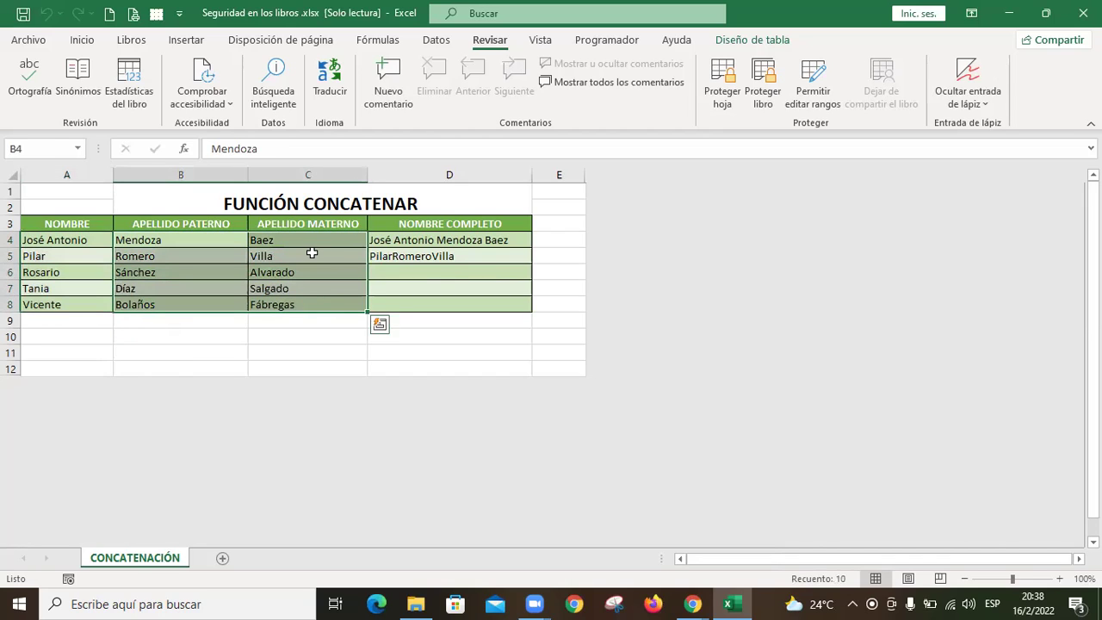
drag(83, 241, 87, 306)
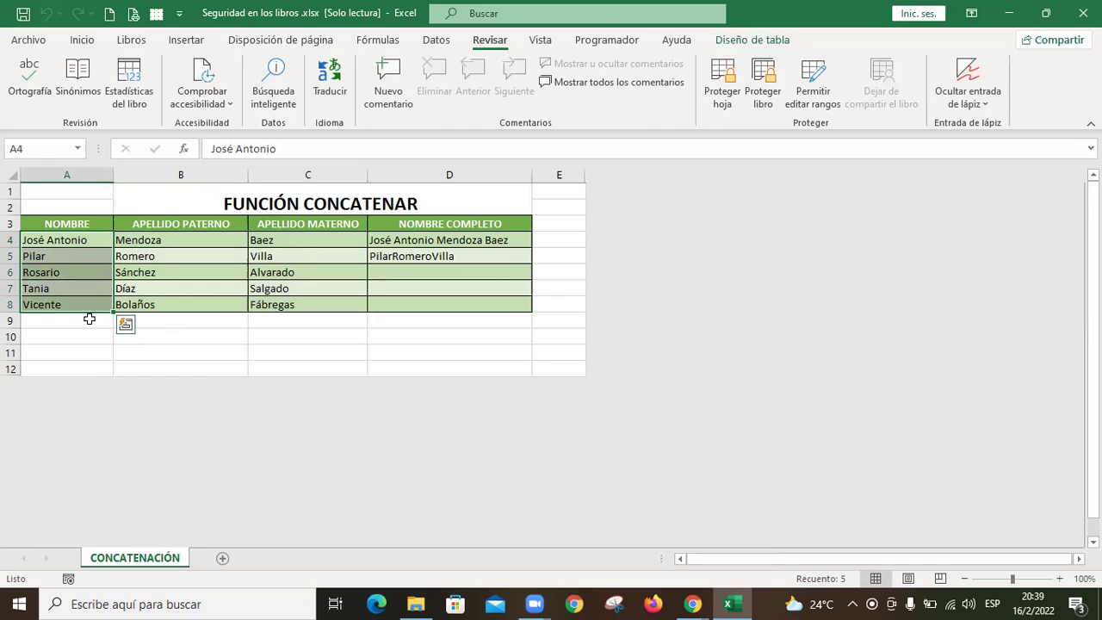
click(151, 240)
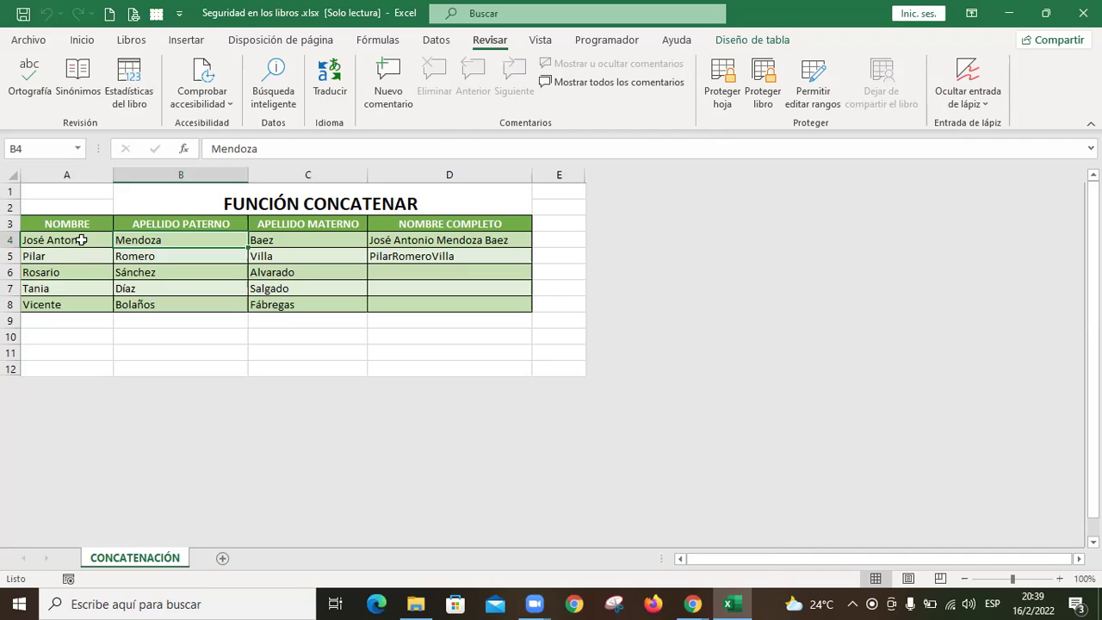
drag(86, 239, 86, 303)
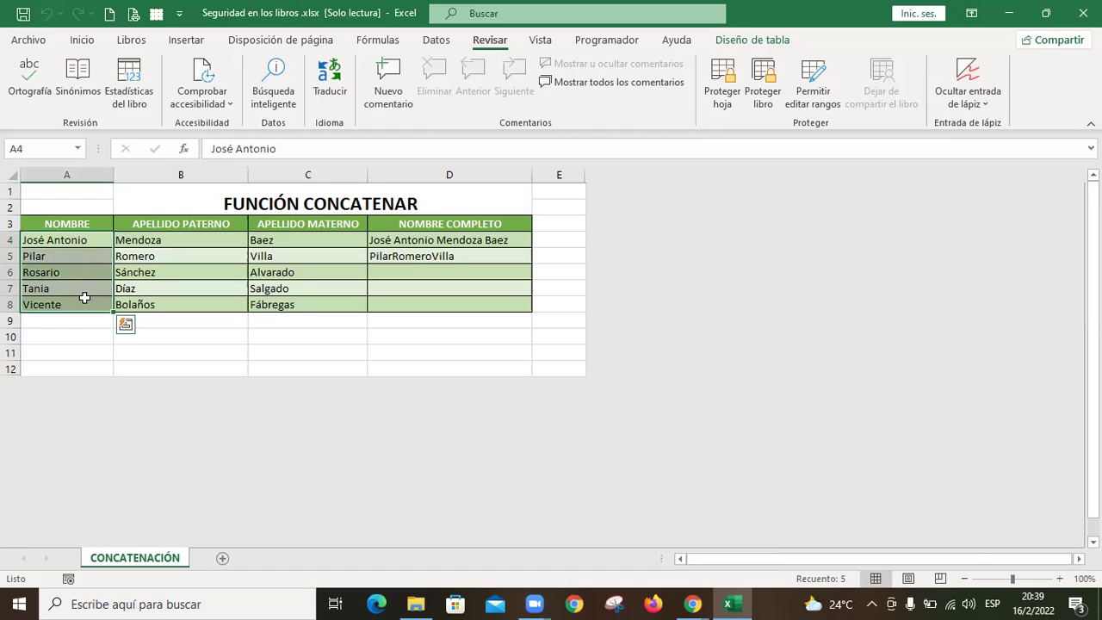
Step: Uncheck Bloqueada for the selected name cells A4:A8 via Ctrl+1
key(ctrl+1)
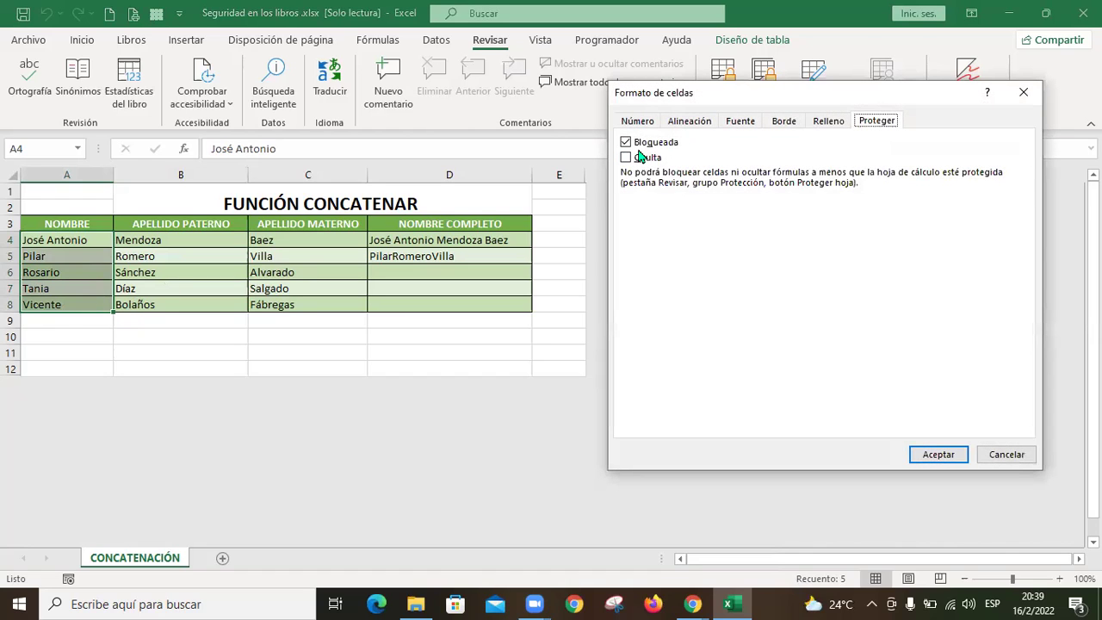
click(637, 145)
click(937, 457)
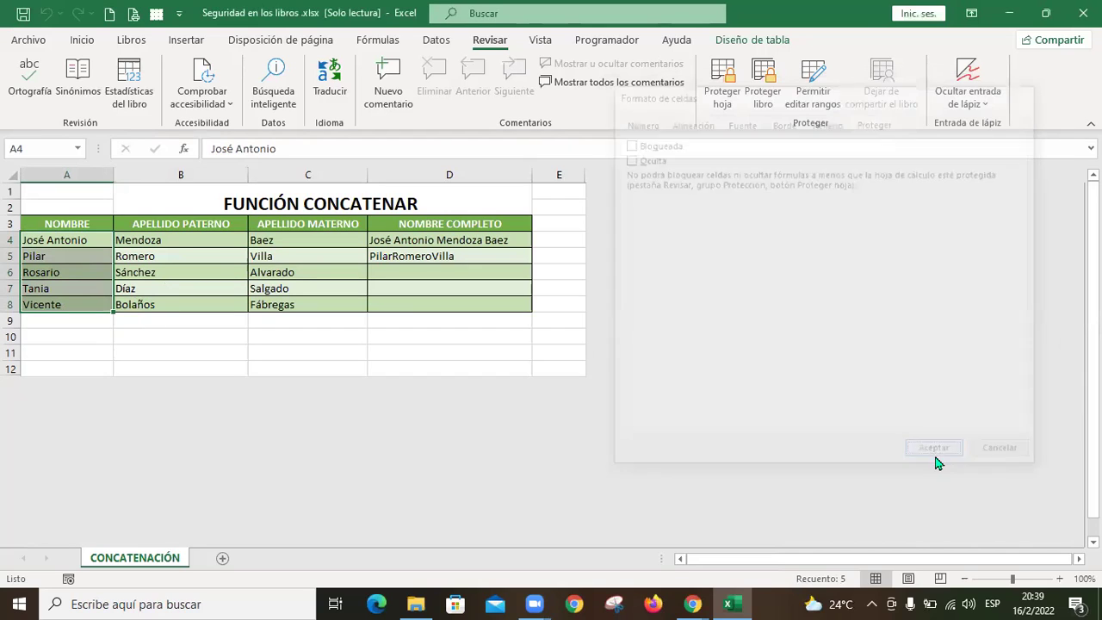
Step: Protect the CONCATENACIÓN sheet with a confirmed password
click(723, 96)
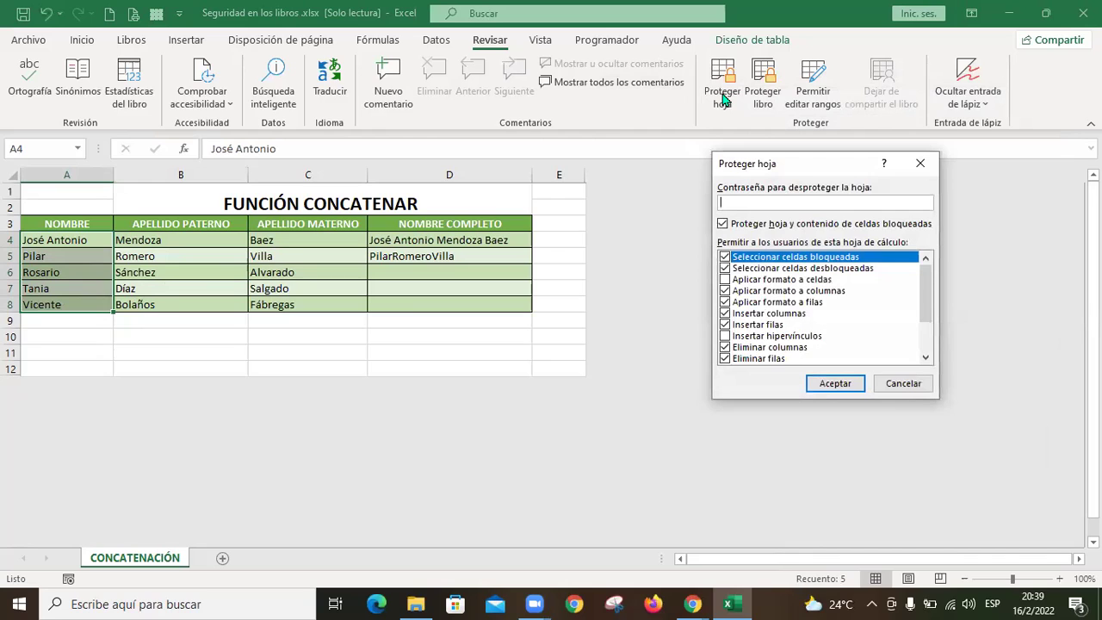
text(123)
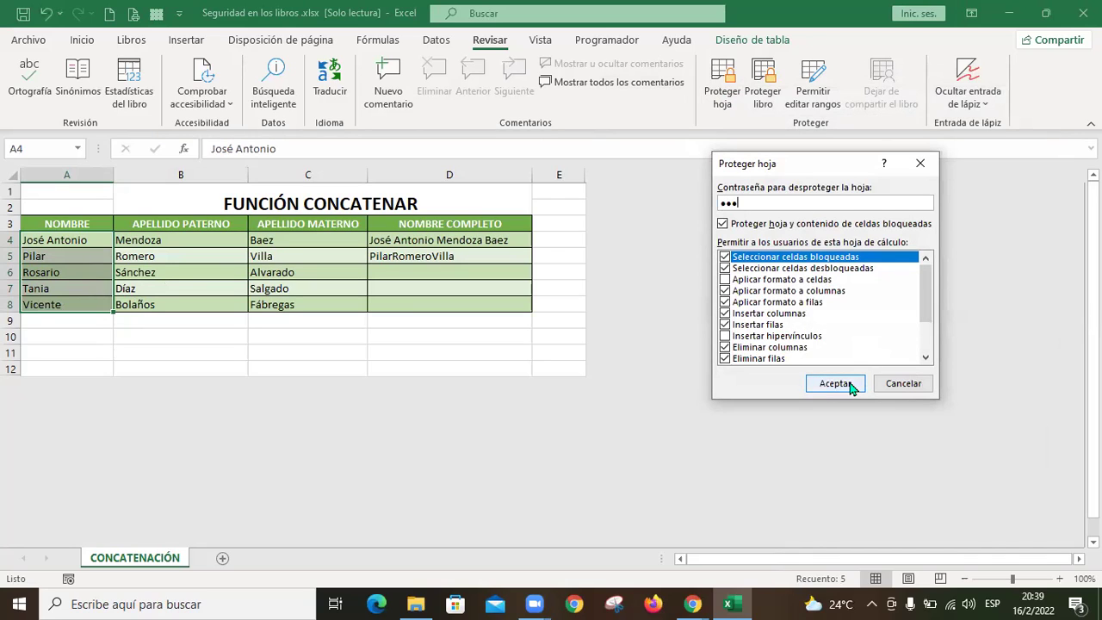
click(848, 386)
text(123)
click(842, 345)
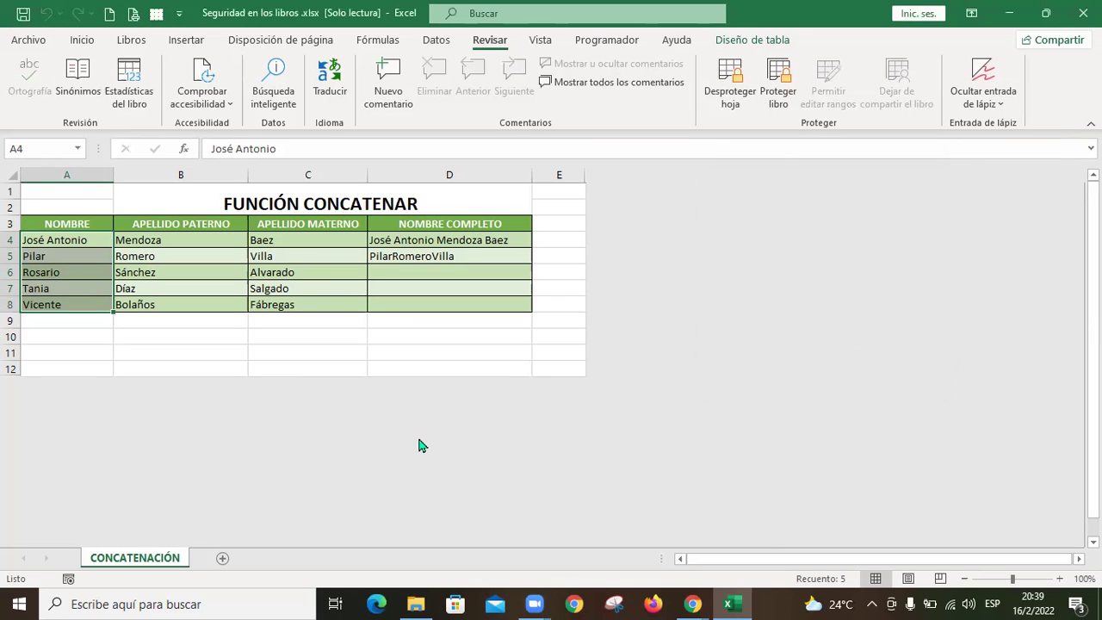
click(94, 241)
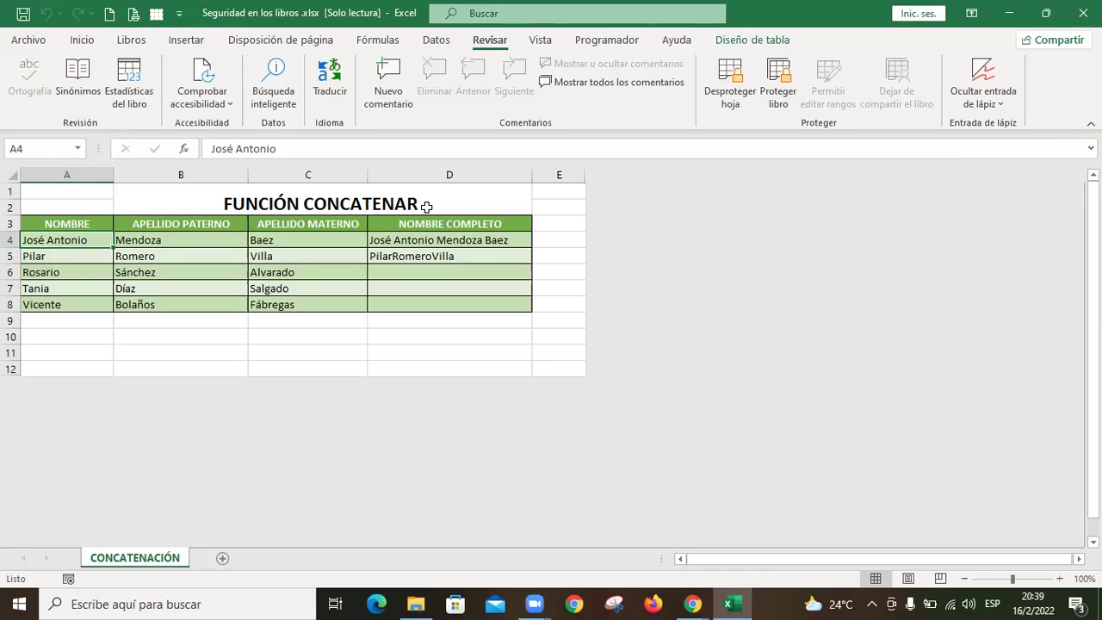
text(S)
key(Escape)
click(212, 243)
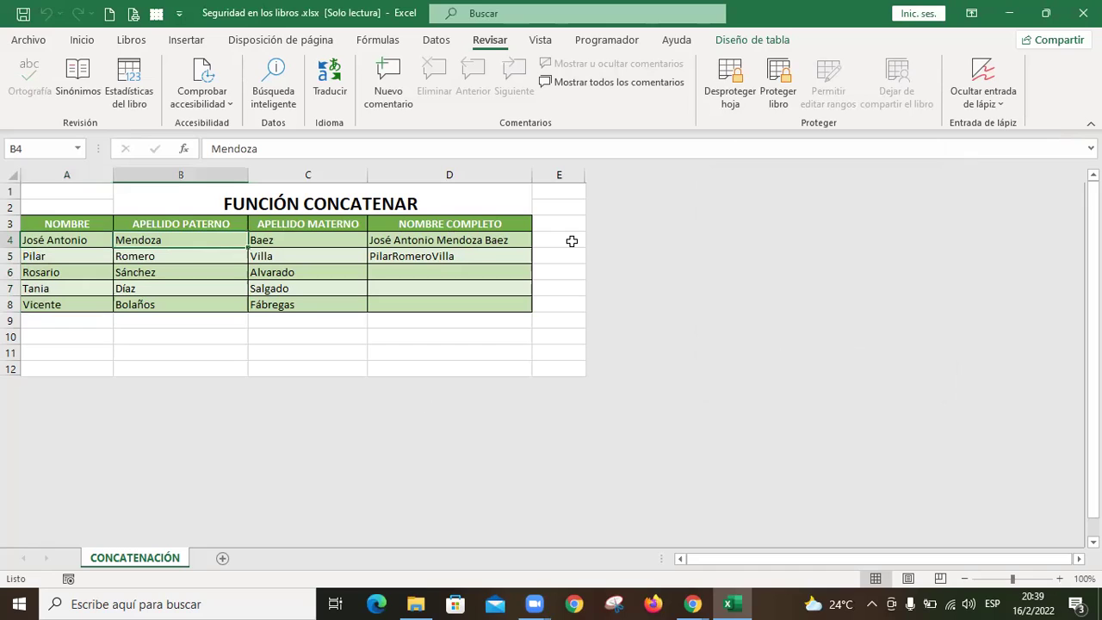
key(Delete)
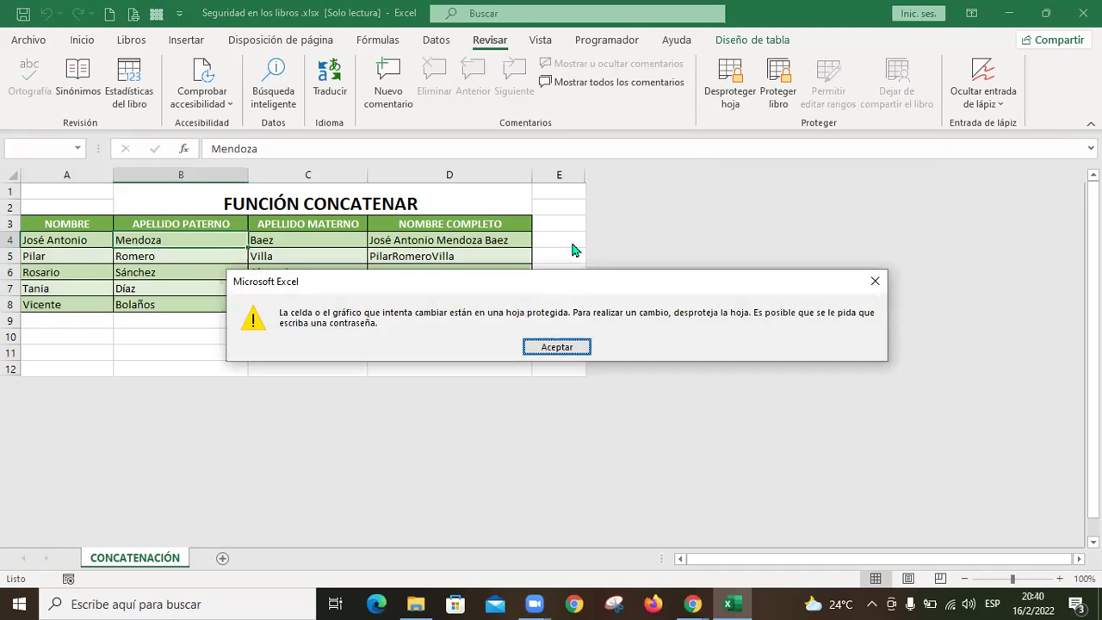
key(Return)
key(Left)
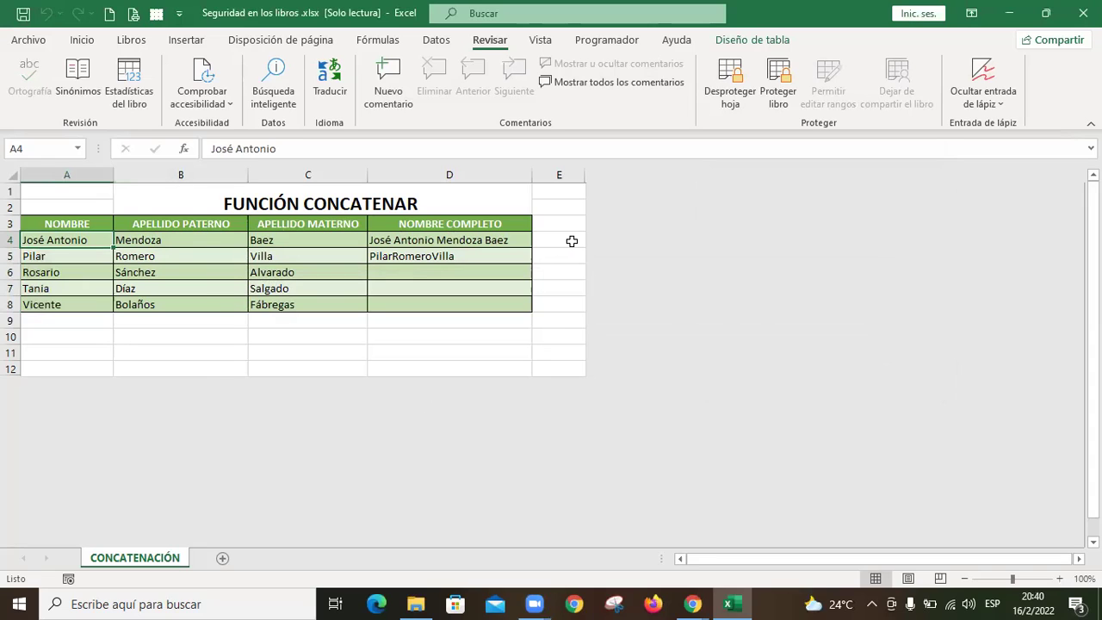
key(Down)
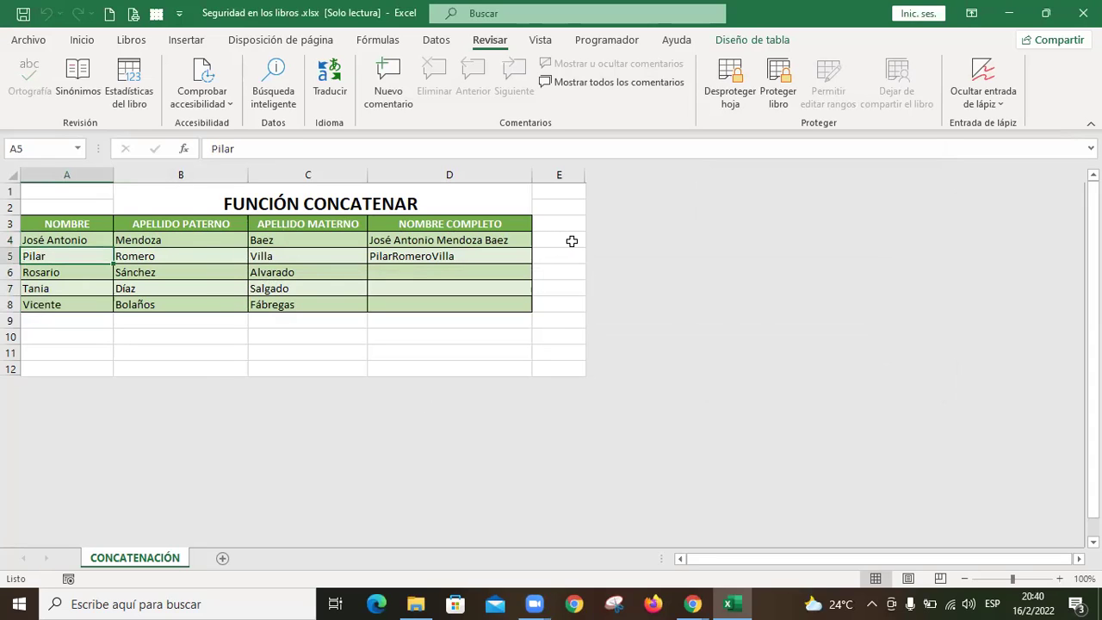
key(F2)
key(Escape)
key(Right)
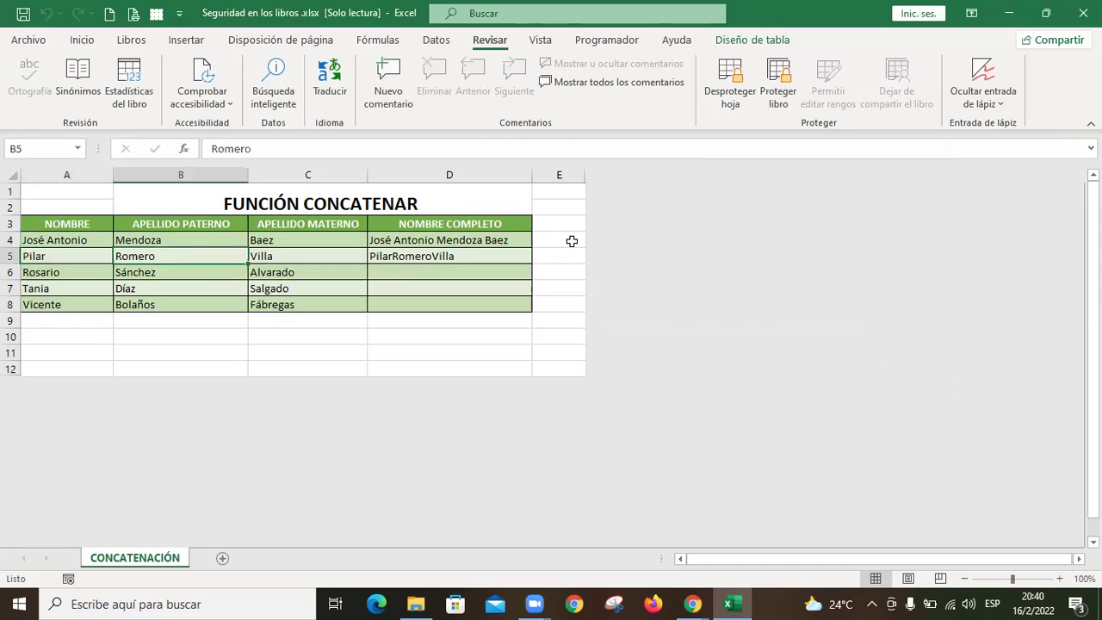
key(F2)
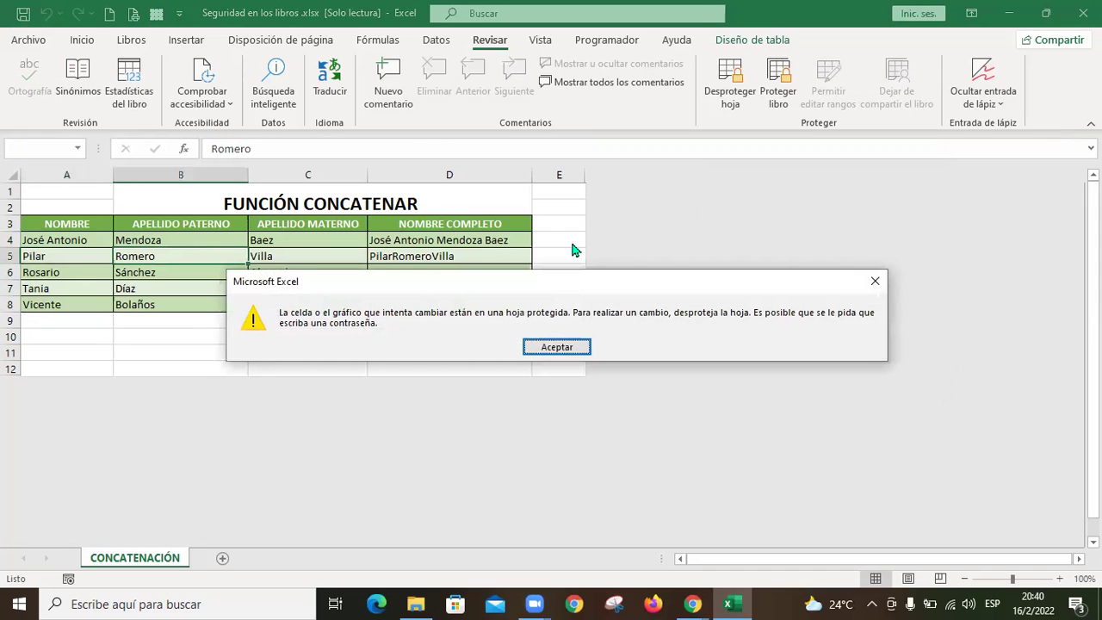
key(Return)
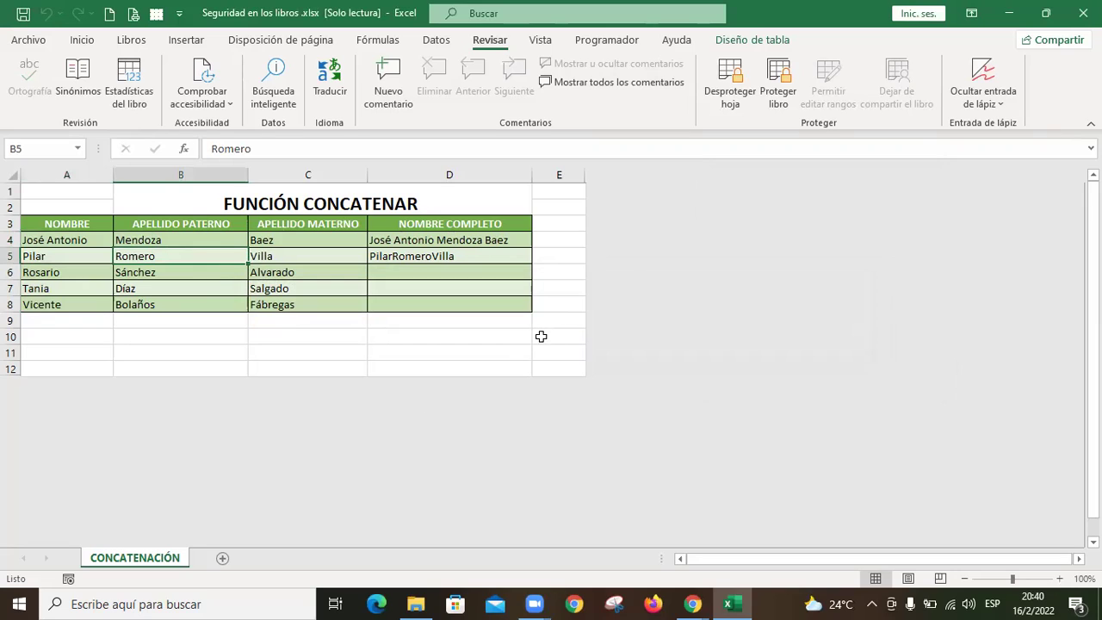
click(222, 273)
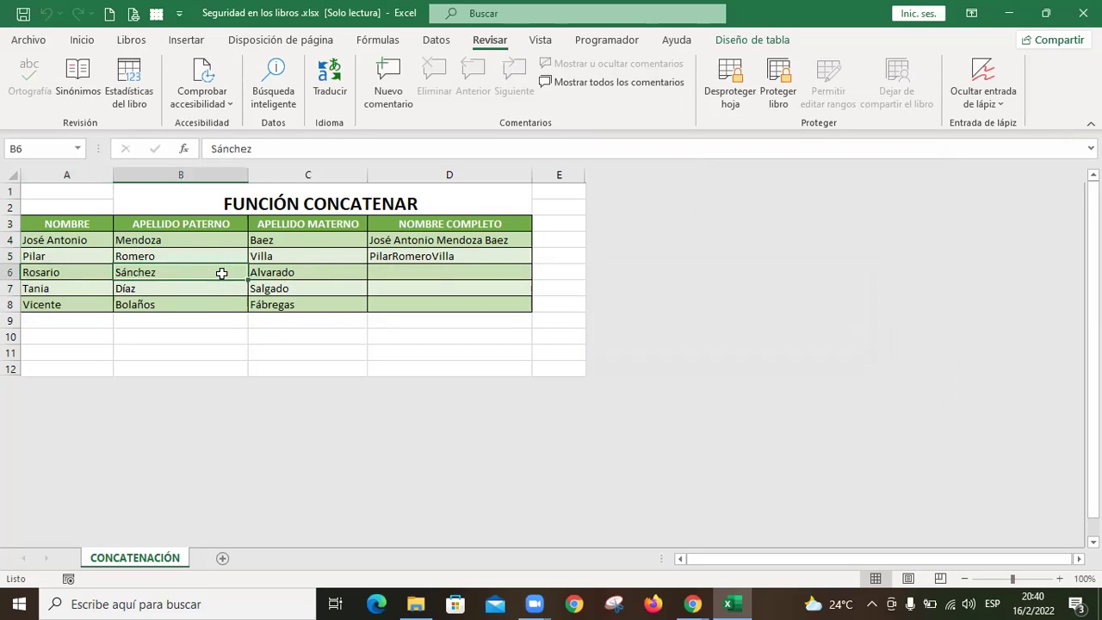
click(231, 288)
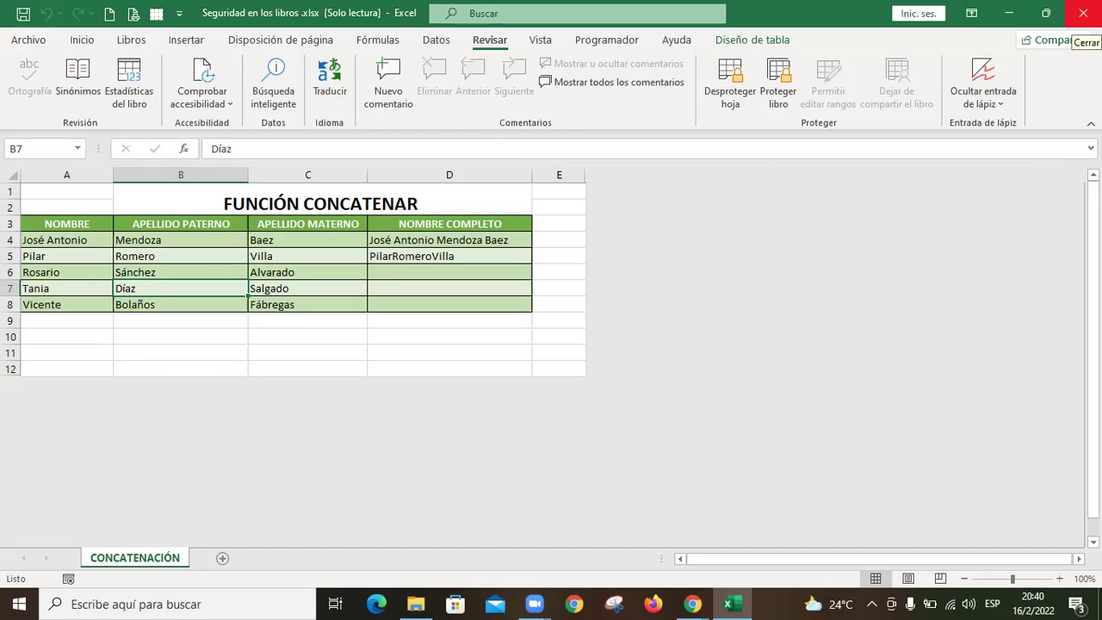
Step: Close Seguridad en los libros.xlsx without saving, cancelling the Save As dialog
click(1083, 13)
click(496, 323)
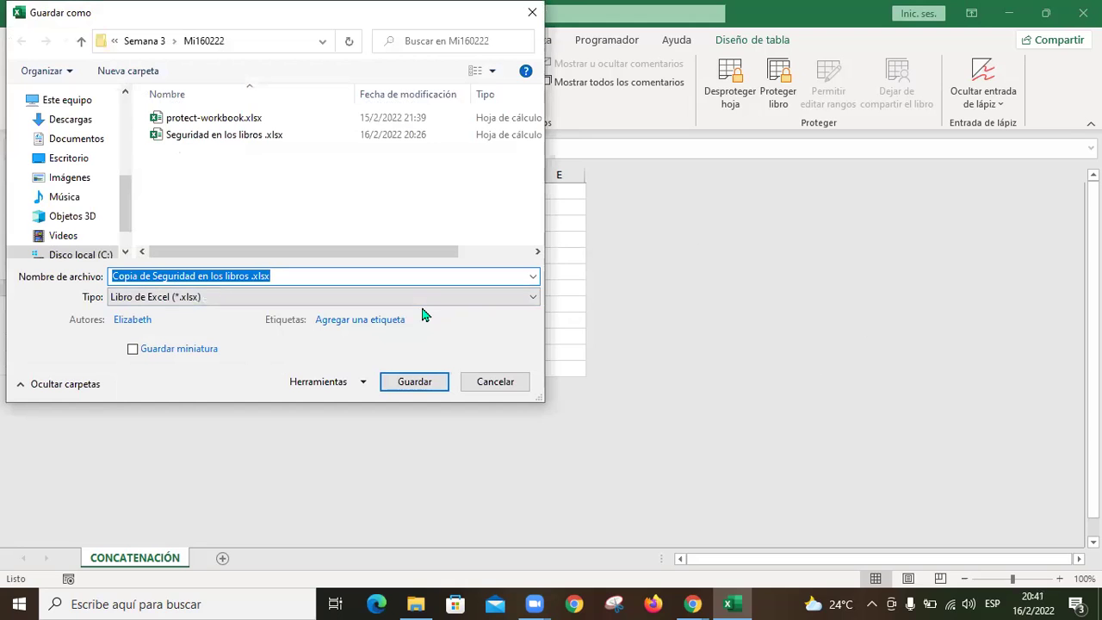
click(495, 384)
click(539, 321)
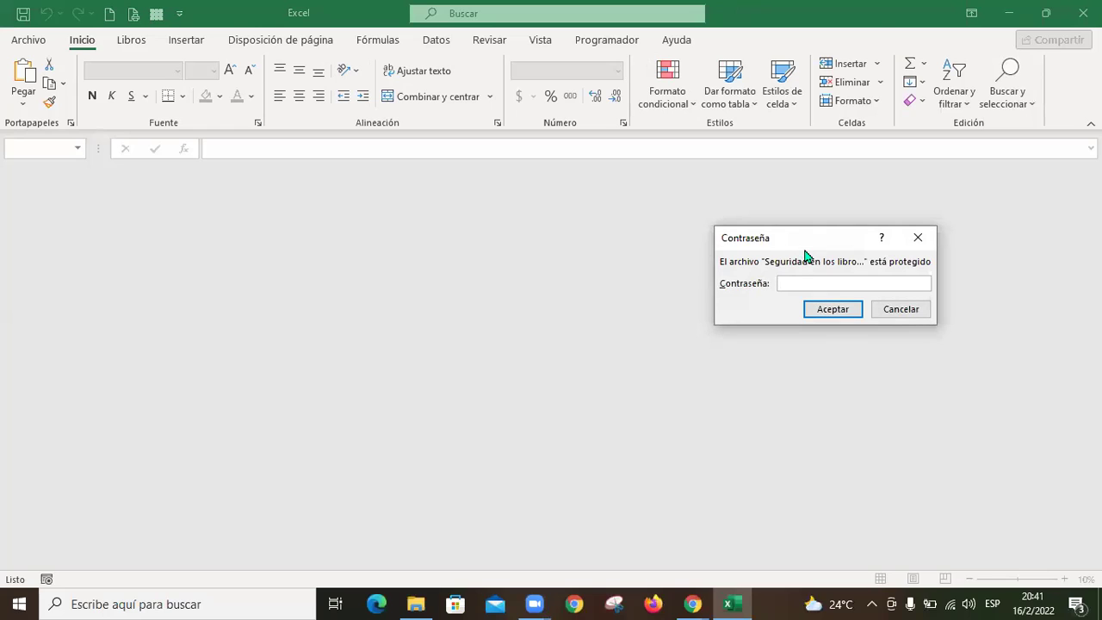
Step: Try wrong opening passwords, closing Excel and reopening the file after a failure
click(832, 310)
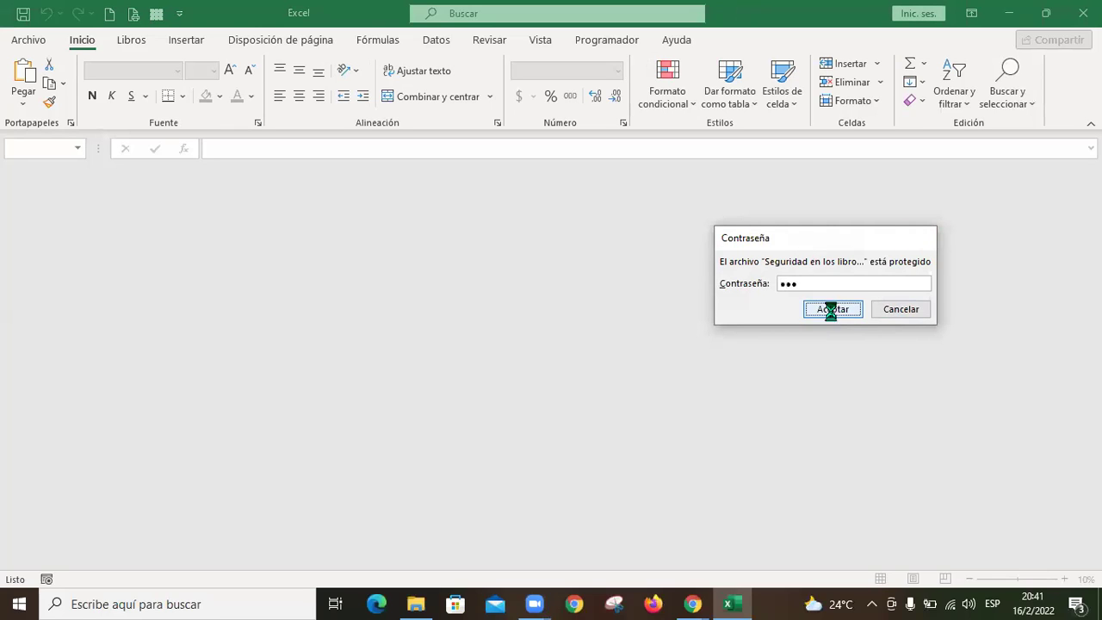
click(572, 353)
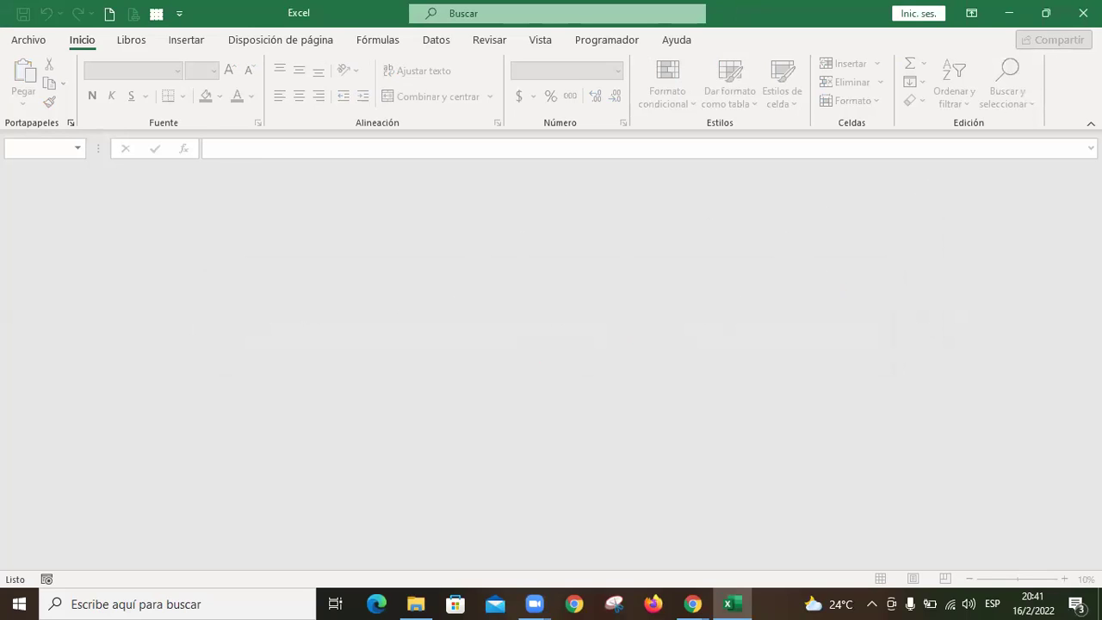
key(alt+F4)
double_click(409, 134)
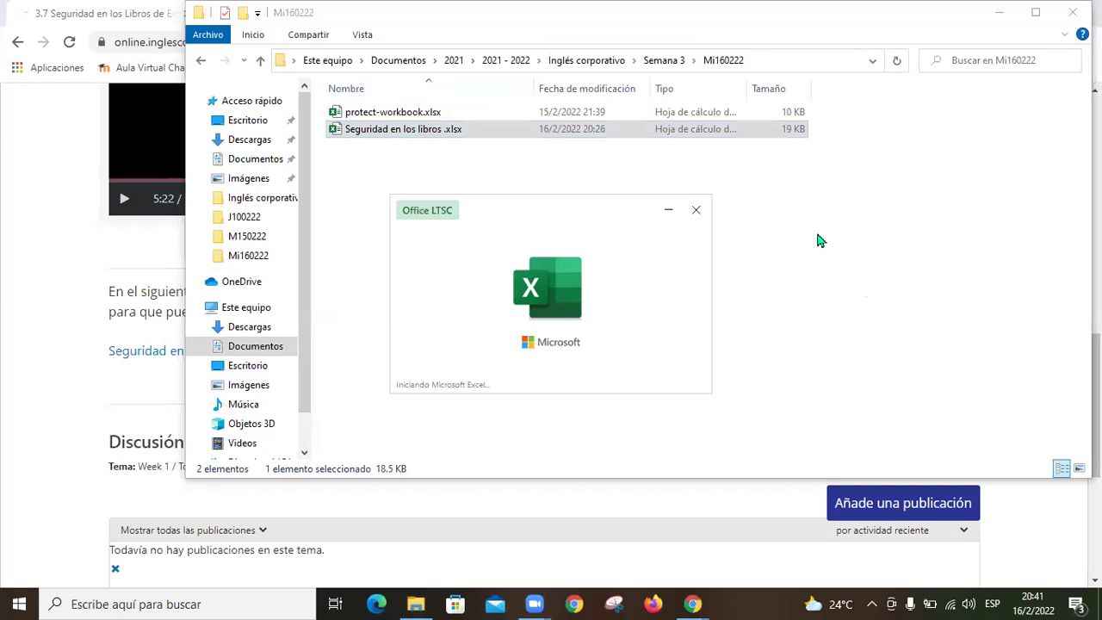
text(12345)
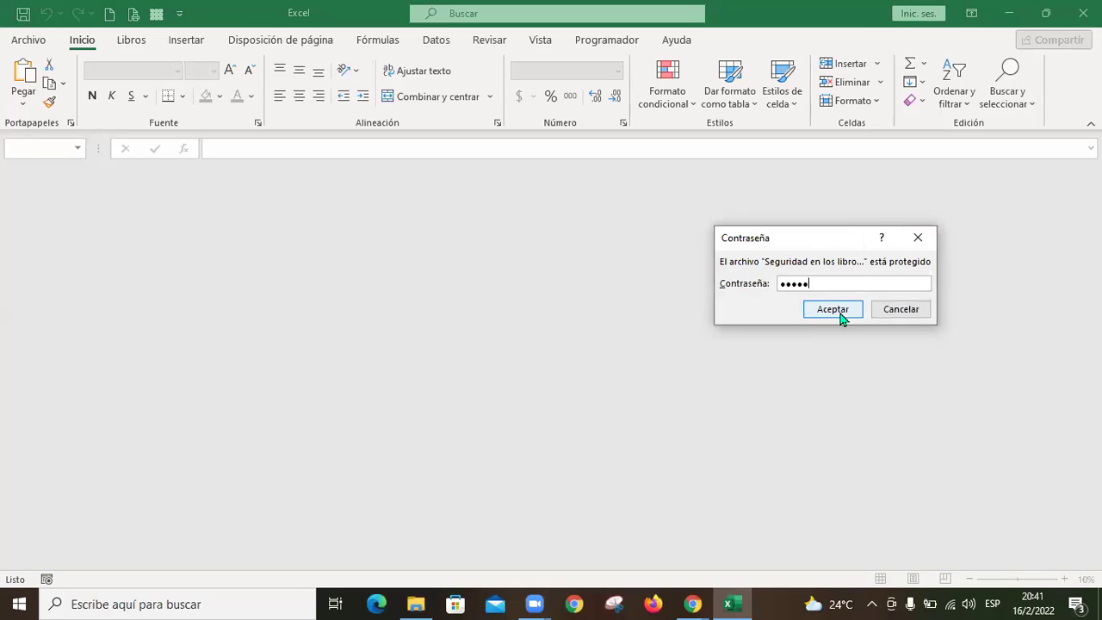
click(833, 309)
click(578, 354)
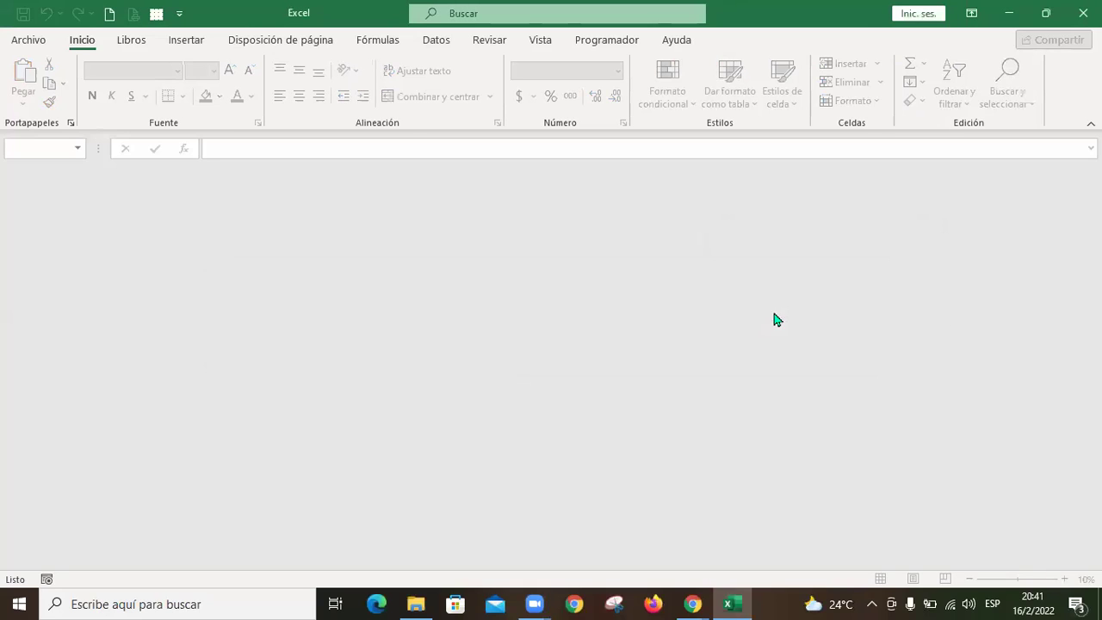
click(1083, 13)
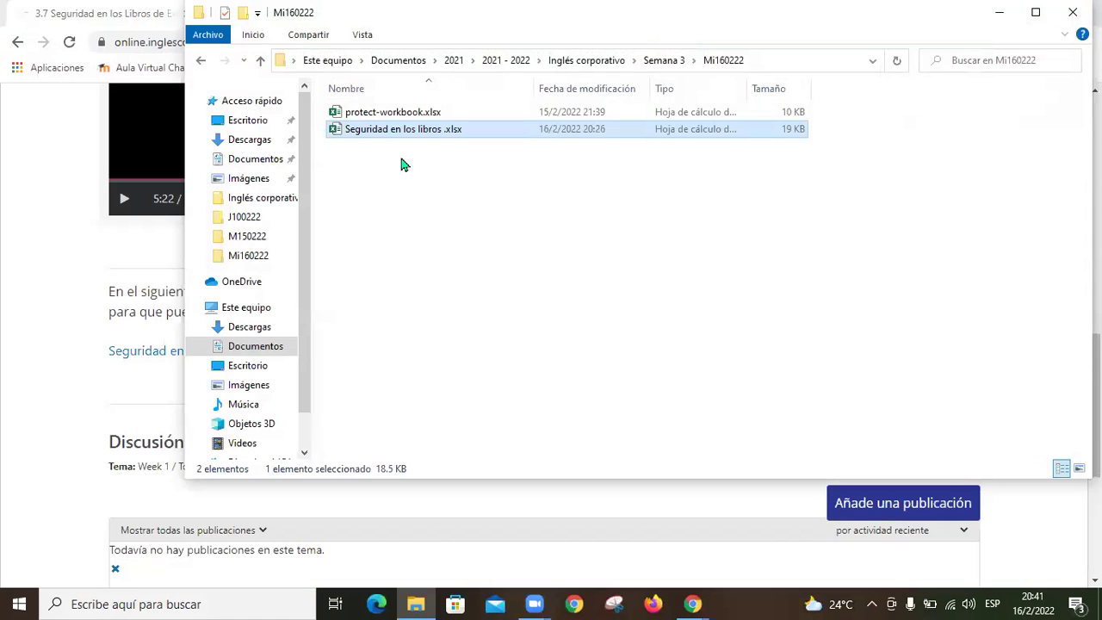
Step: Reopen Seguridad en los libros.xlsx with the correct password as read-only
double_click(394, 131)
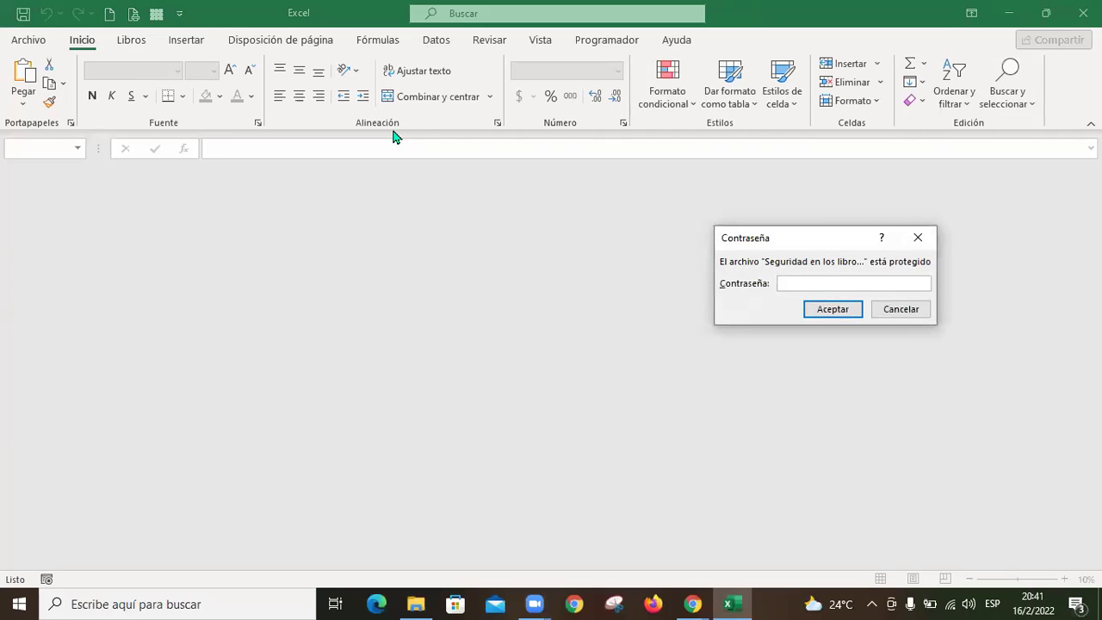
text(123)
click(837, 309)
click(493, 352)
click(292, 321)
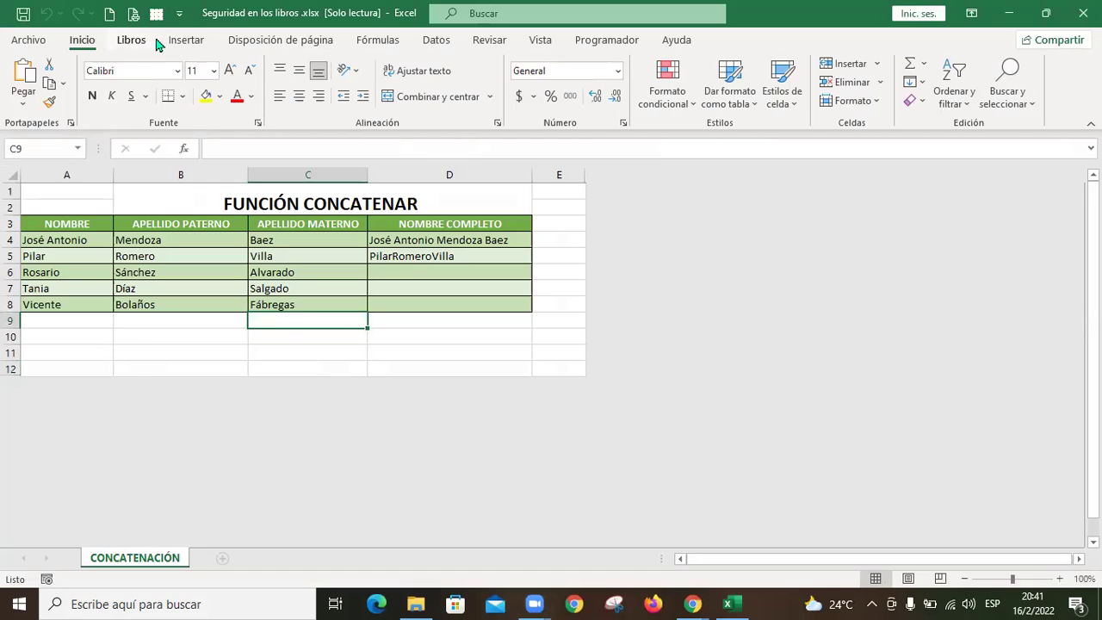
Step: Remove the workbook structure protection through Revisar > Proteger libro
click(488, 321)
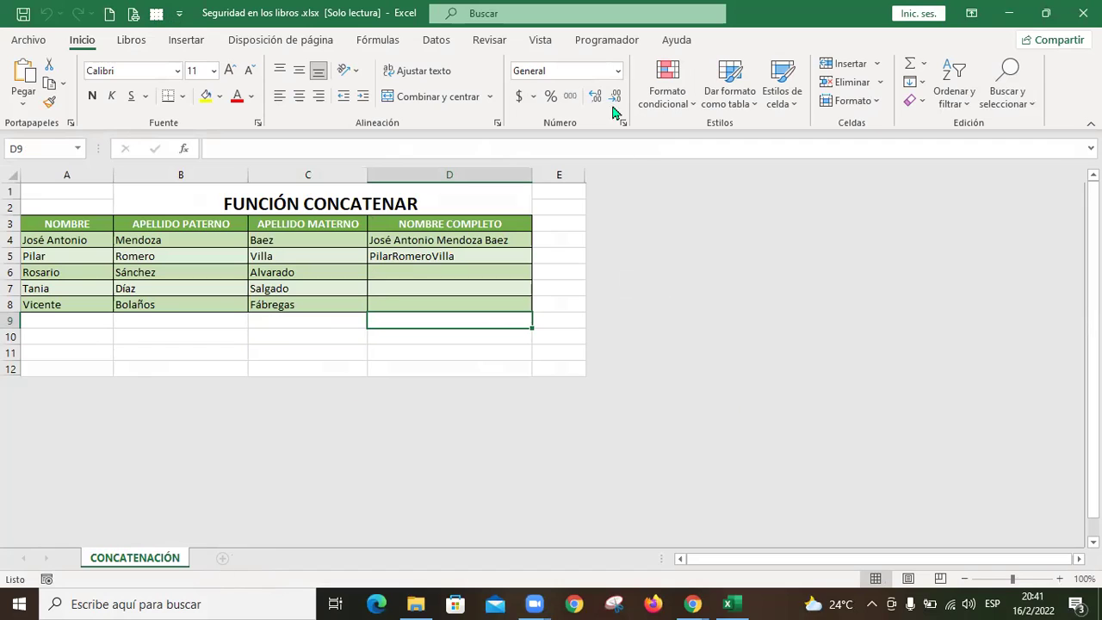
click(492, 44)
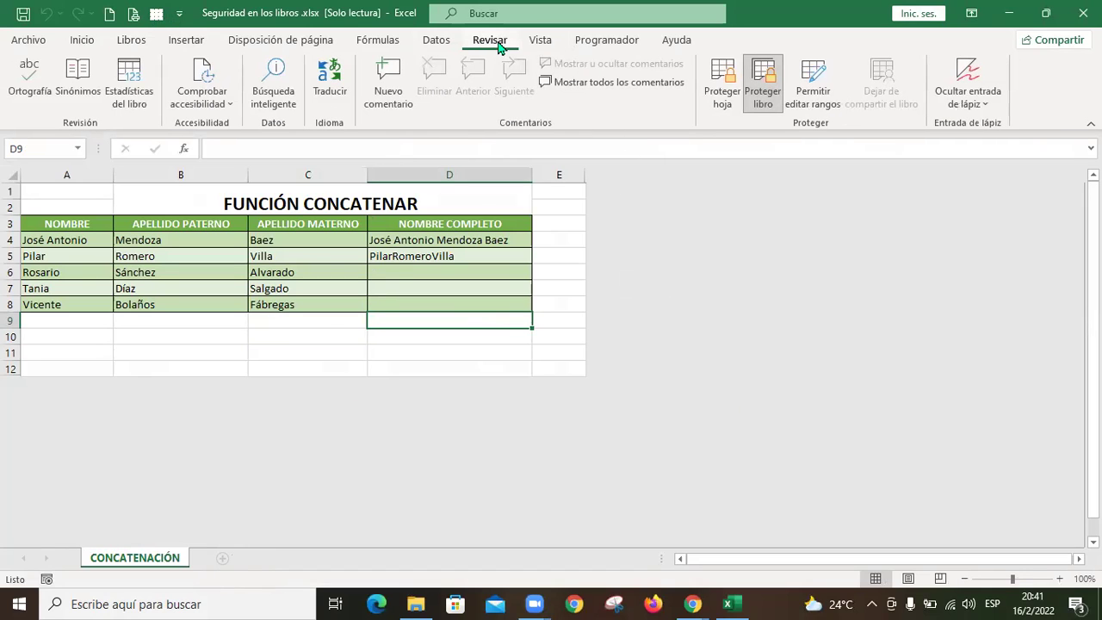
click(769, 91)
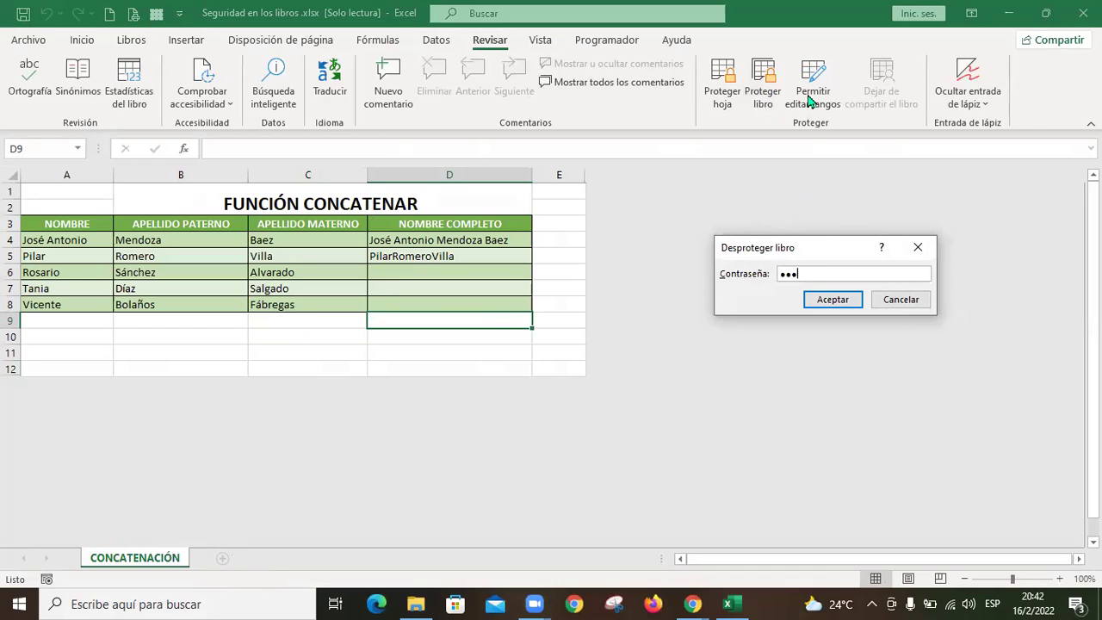
click(850, 300)
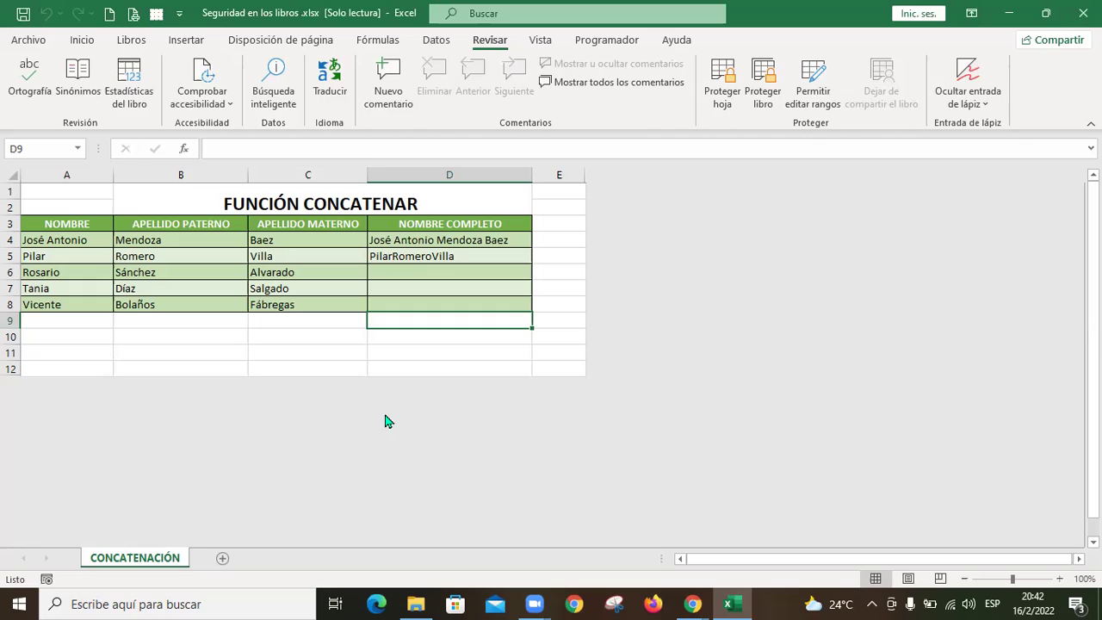
Step: Add the new sheet Hoja1 with headers Sexo and Departamento, autofitting column B
click(222, 559)
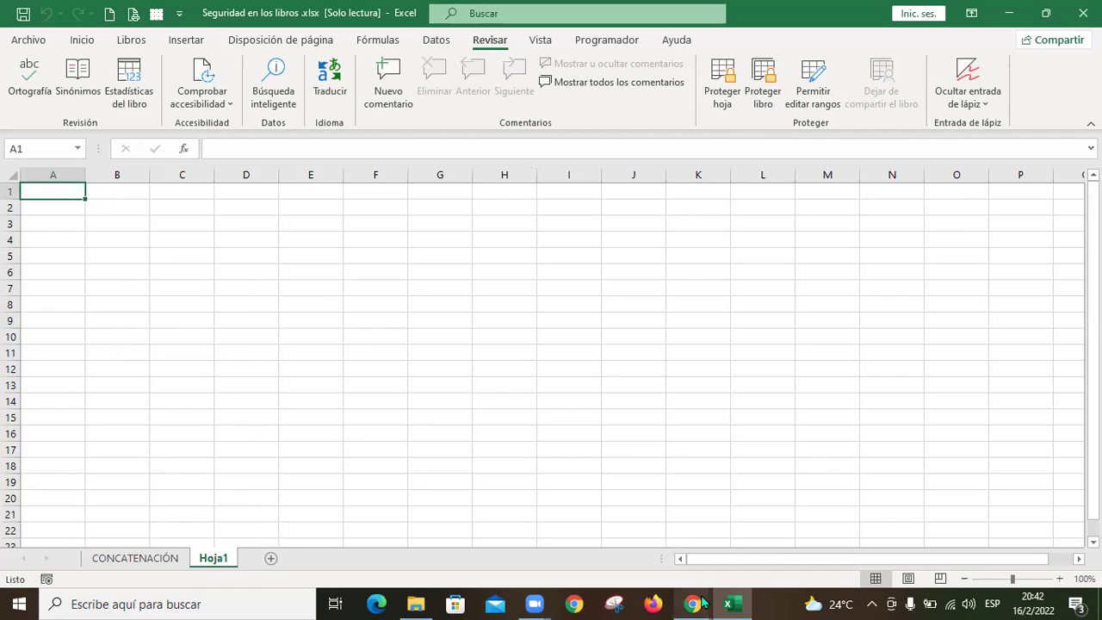
mouse_move(692, 605)
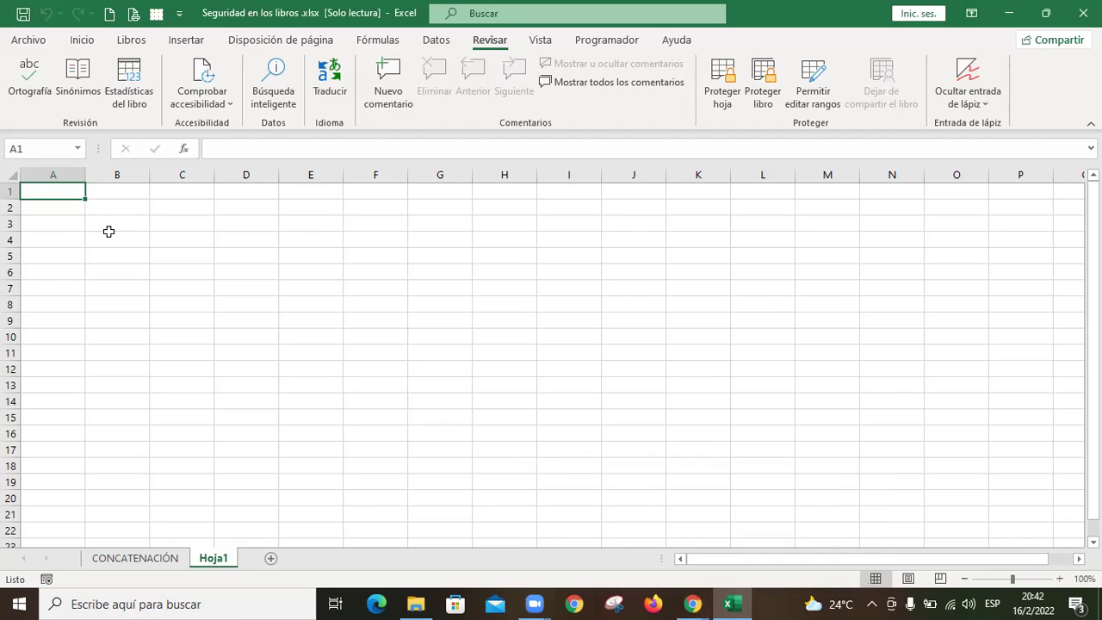
text(Sexo)
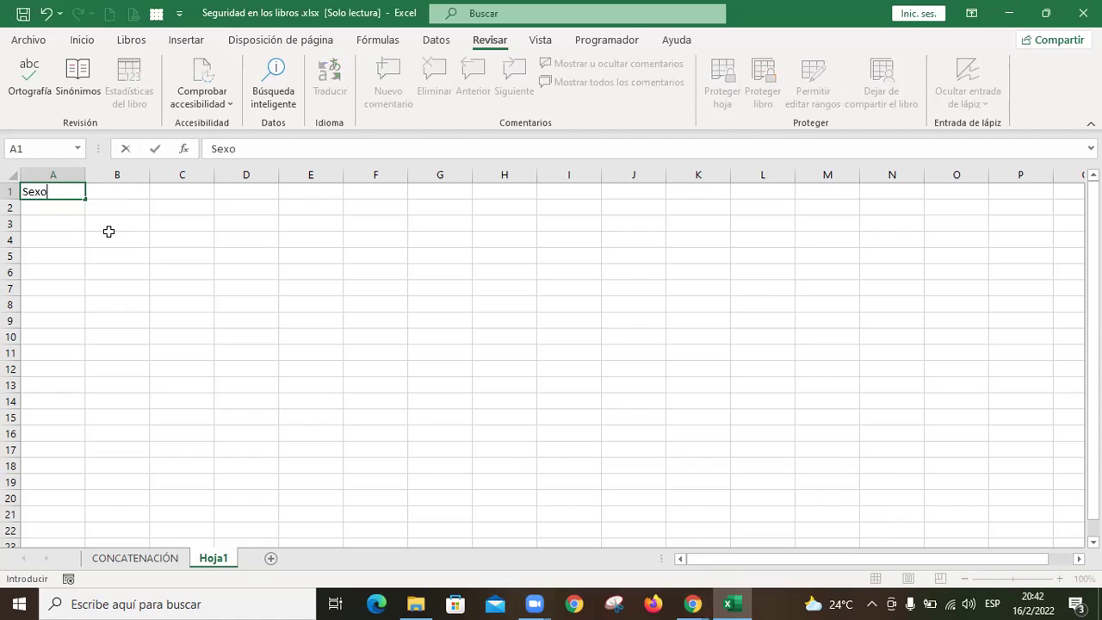
key(Return)
key(Up)
key(Right)
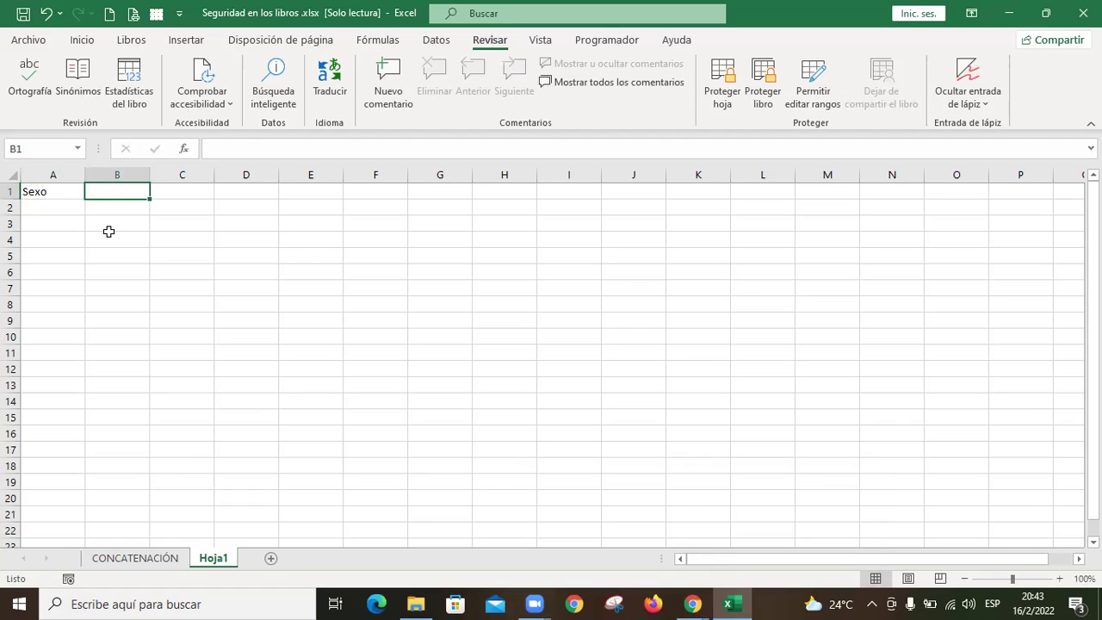
text(Departamento)
key(Return)
key(Up)
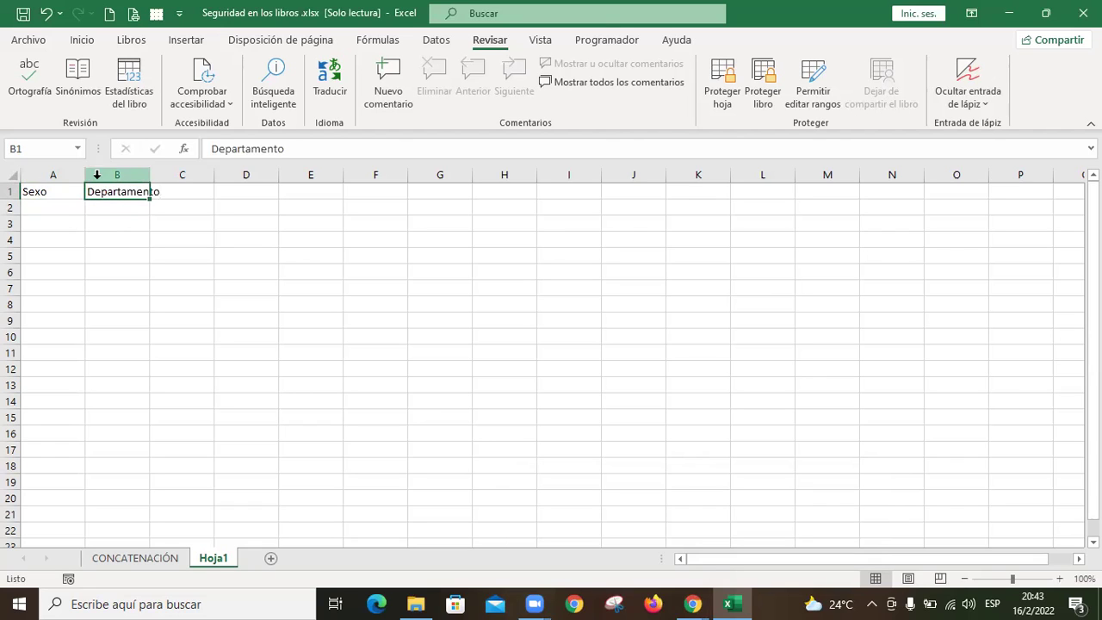
double_click(148, 179)
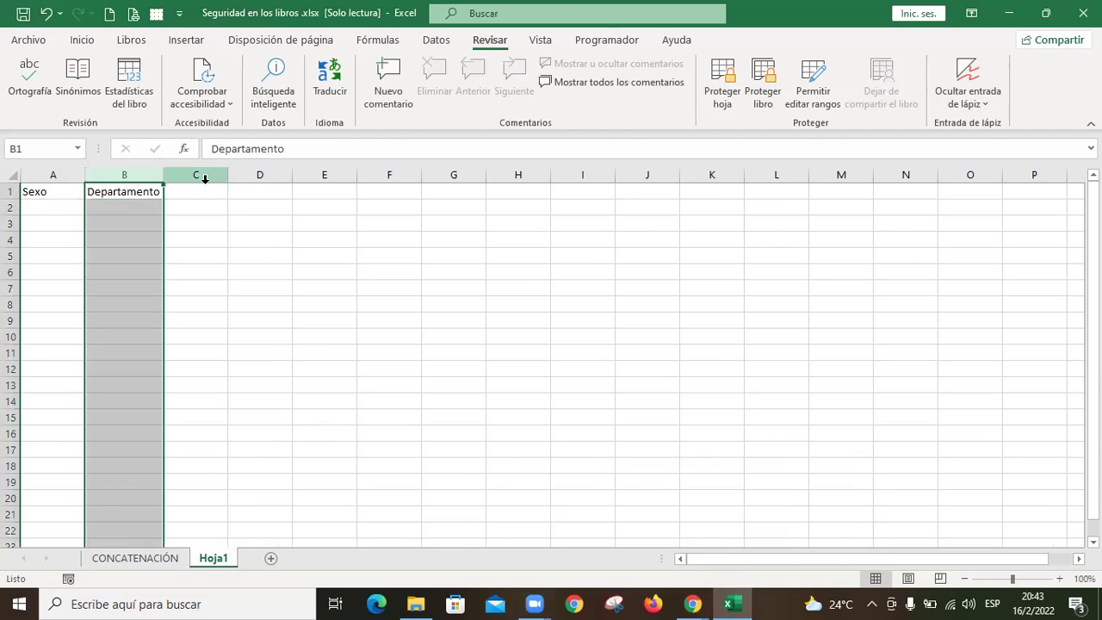
Step: Enter the headers Nombre, Apellido, Sueldo and Descuento in C1:F1
key(Right)
text(Nombre)
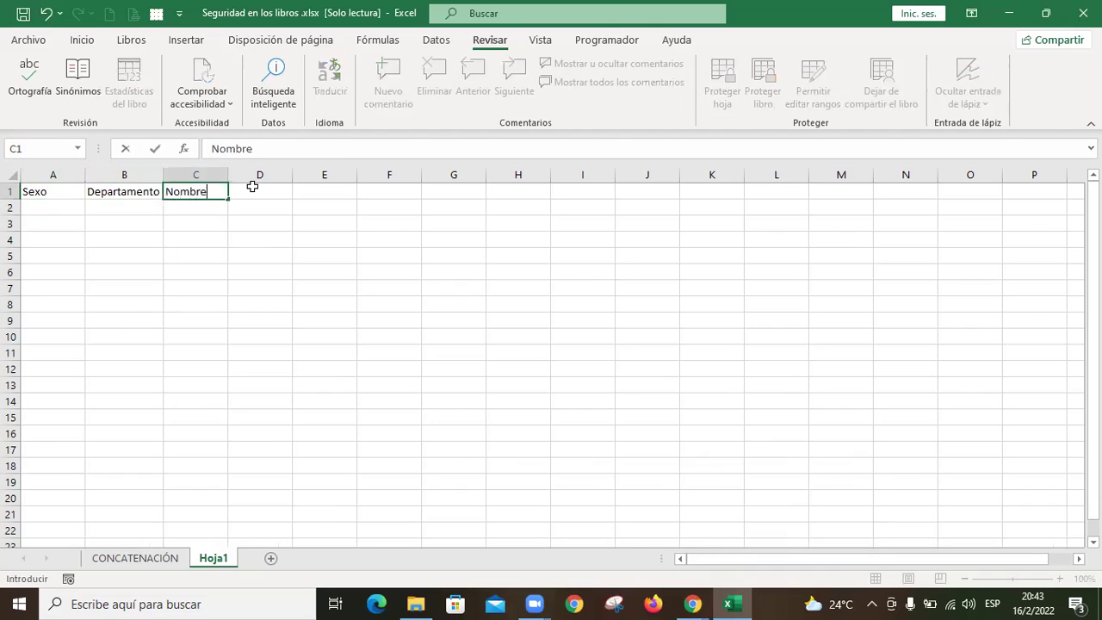
key(Tab)
text(Apellido)
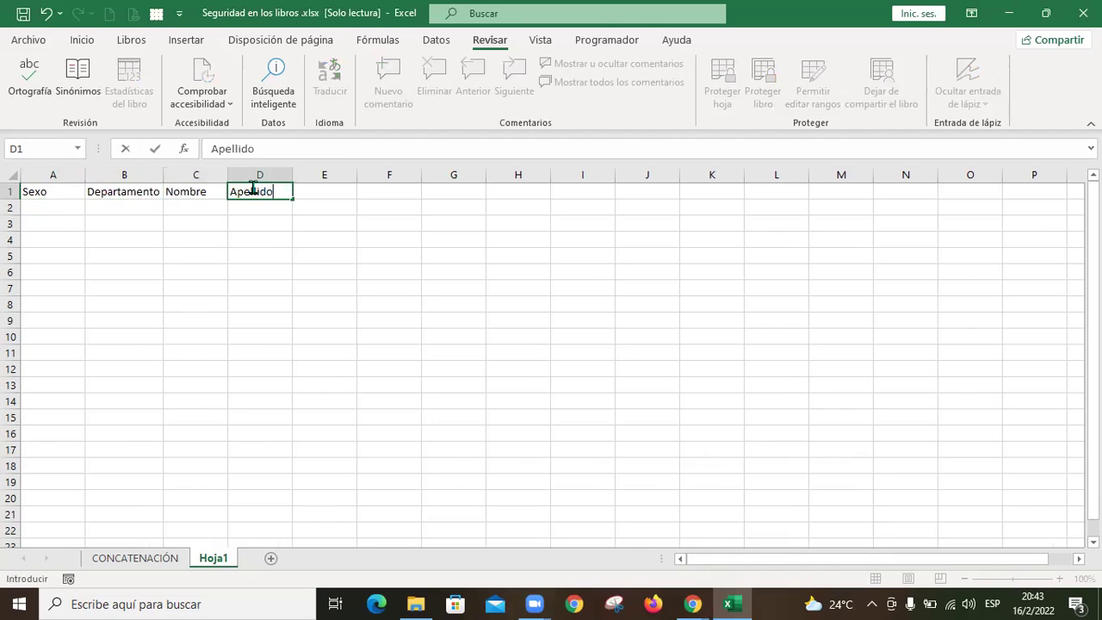
key(Tab)
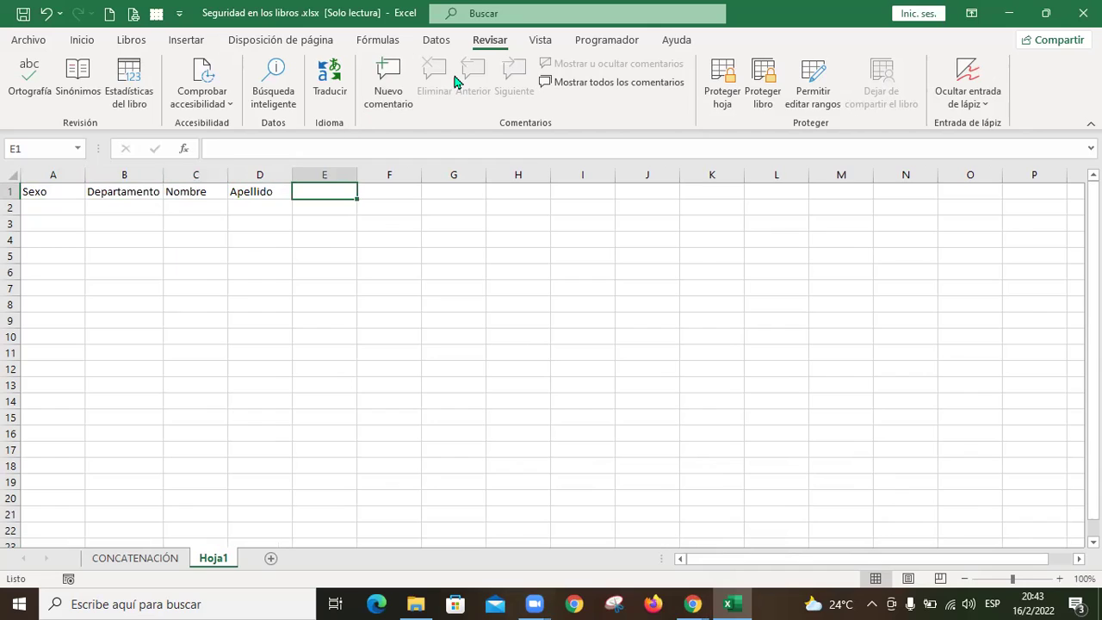
text(Sueld)
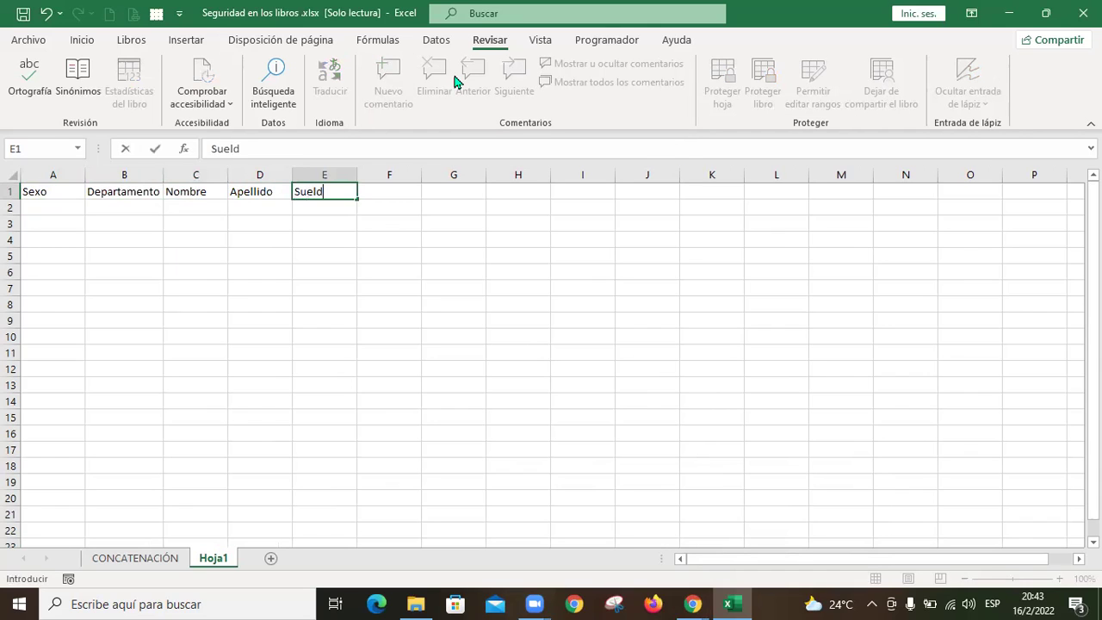
text(o)
key(Tab)
text(])
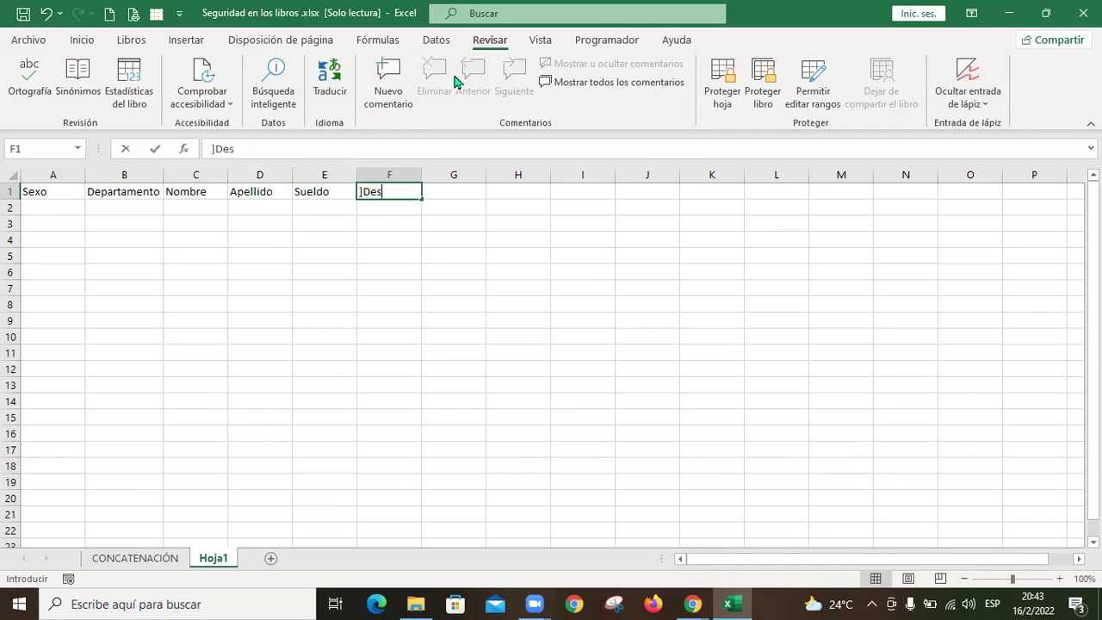
key(BackSpace)
text(Descuento)
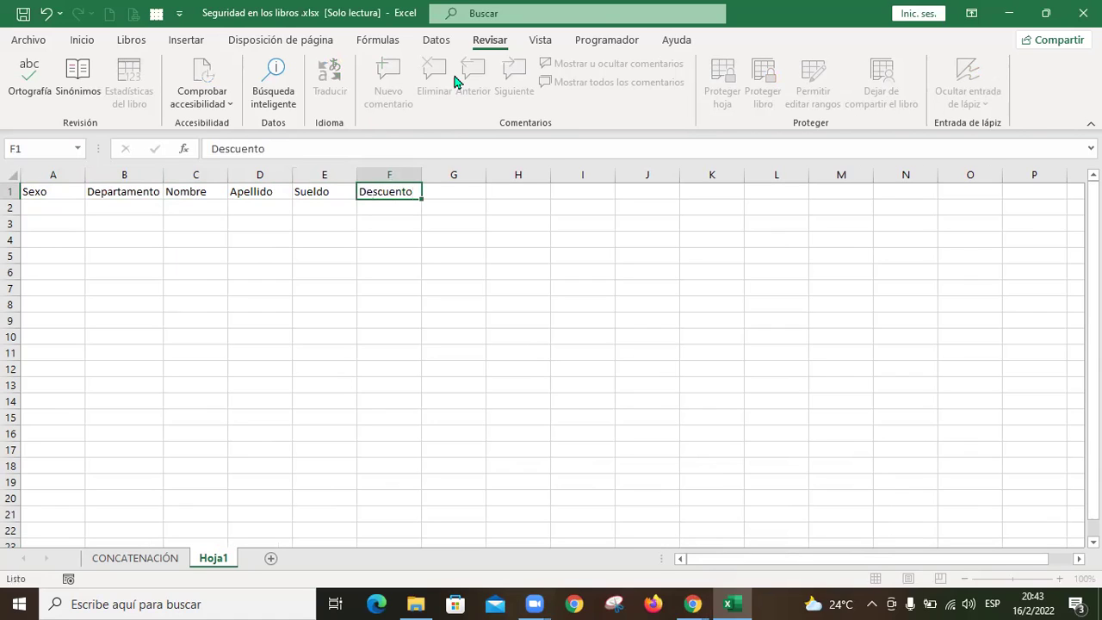
key(Tab)
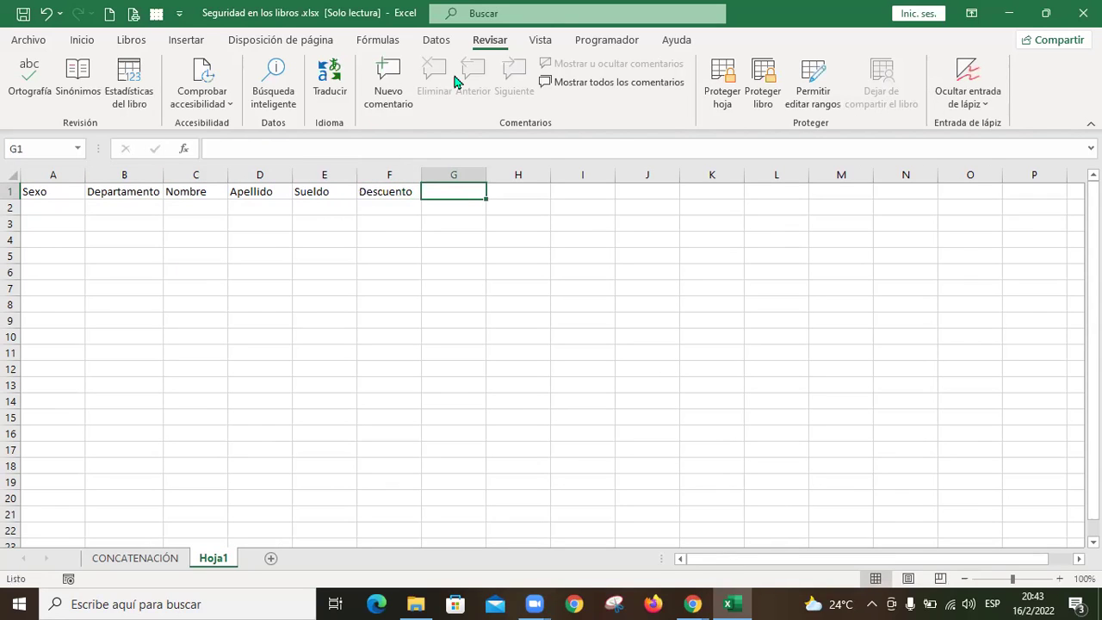
Step: Enter the Total a pagar header in G1, then select A2
text(Total ap)
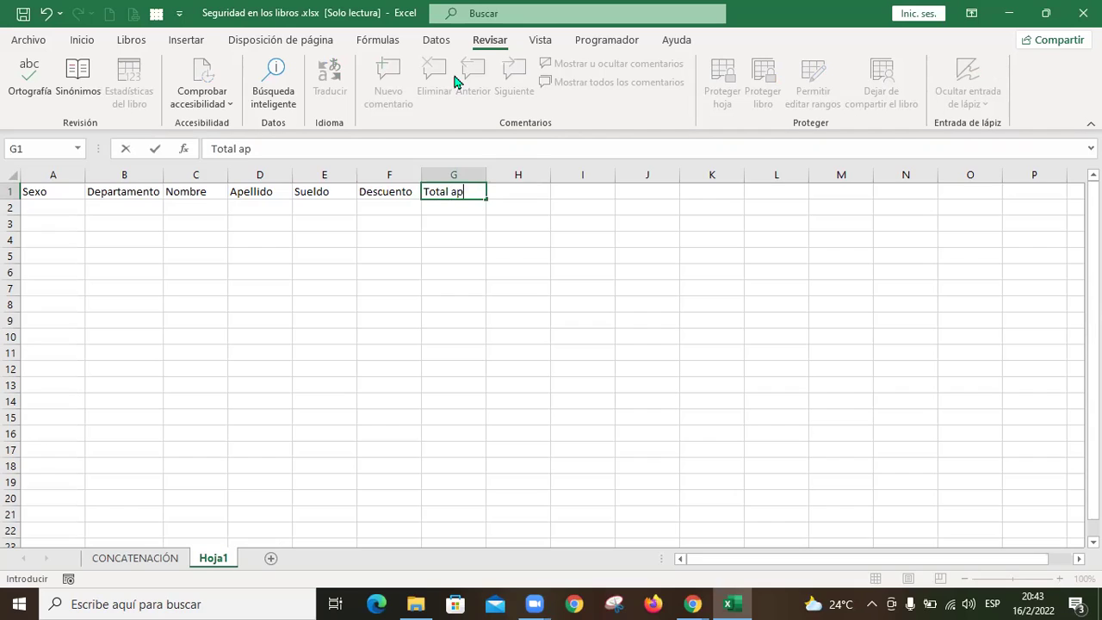
key(BackSpace)
text(pagar)
key(Return)
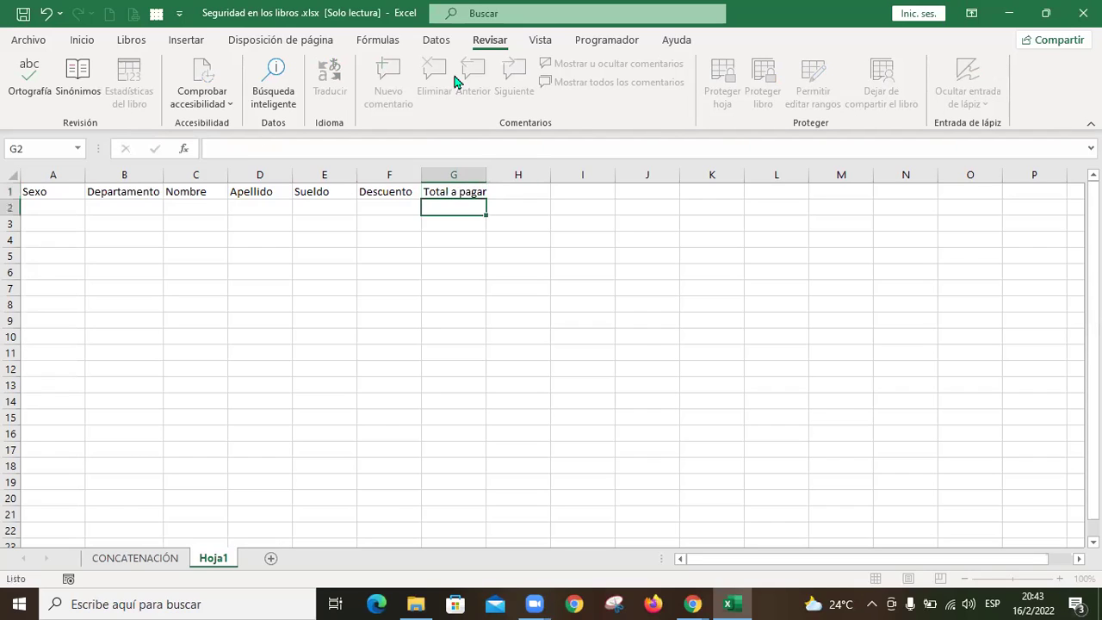
key(Up)
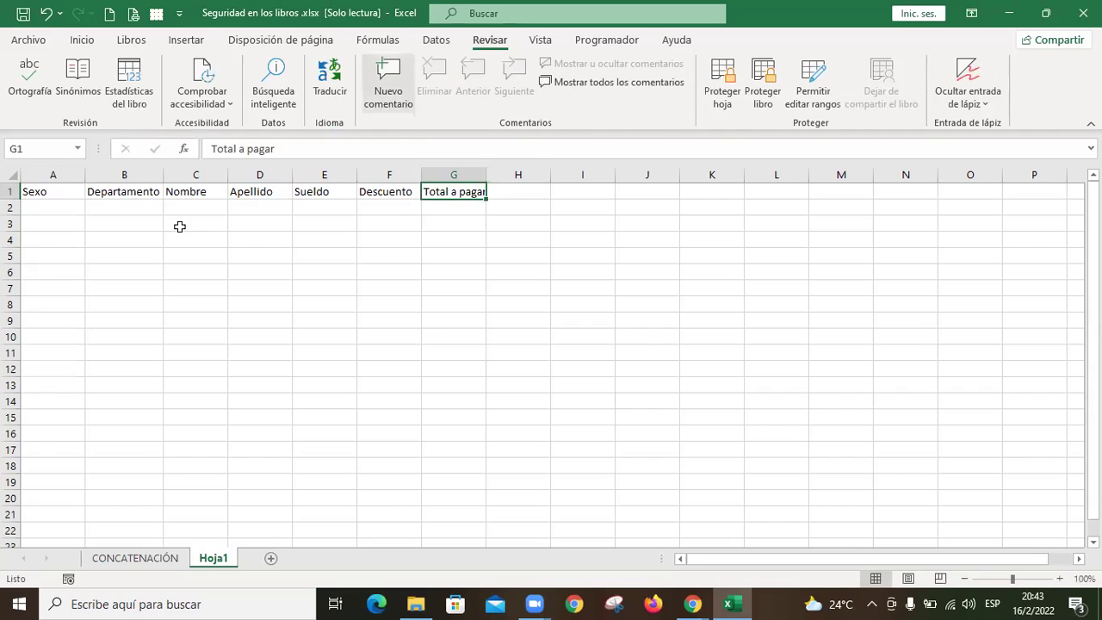
click(71, 208)
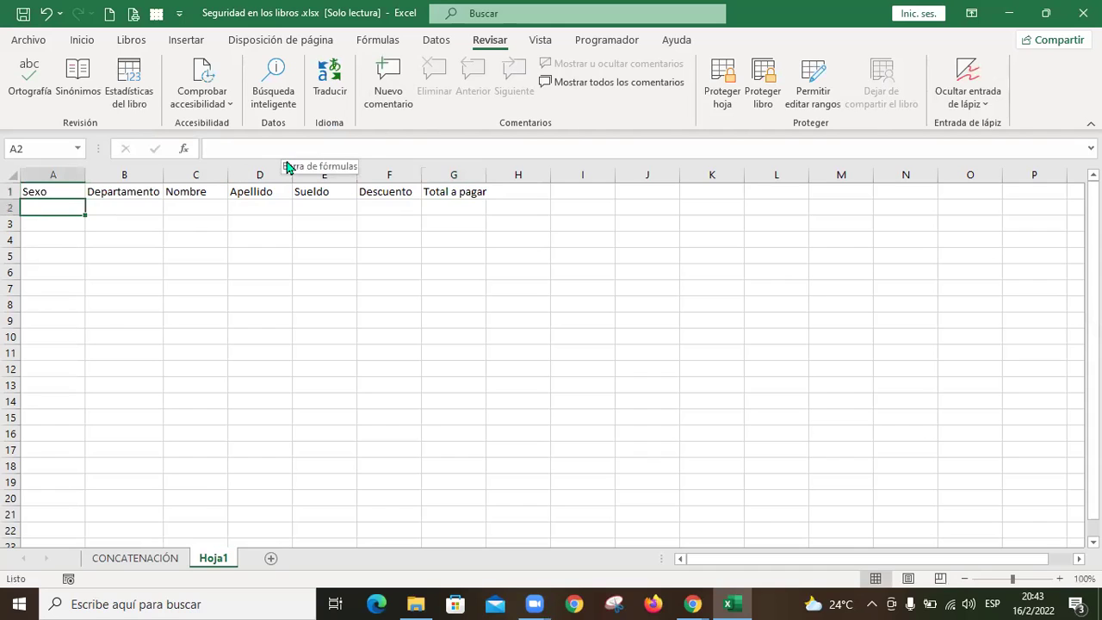
Step: Fill the Sexo column A2:A8 with the M and F values
text(M)
key(Return)
text(M)
key(Return)
text(M)
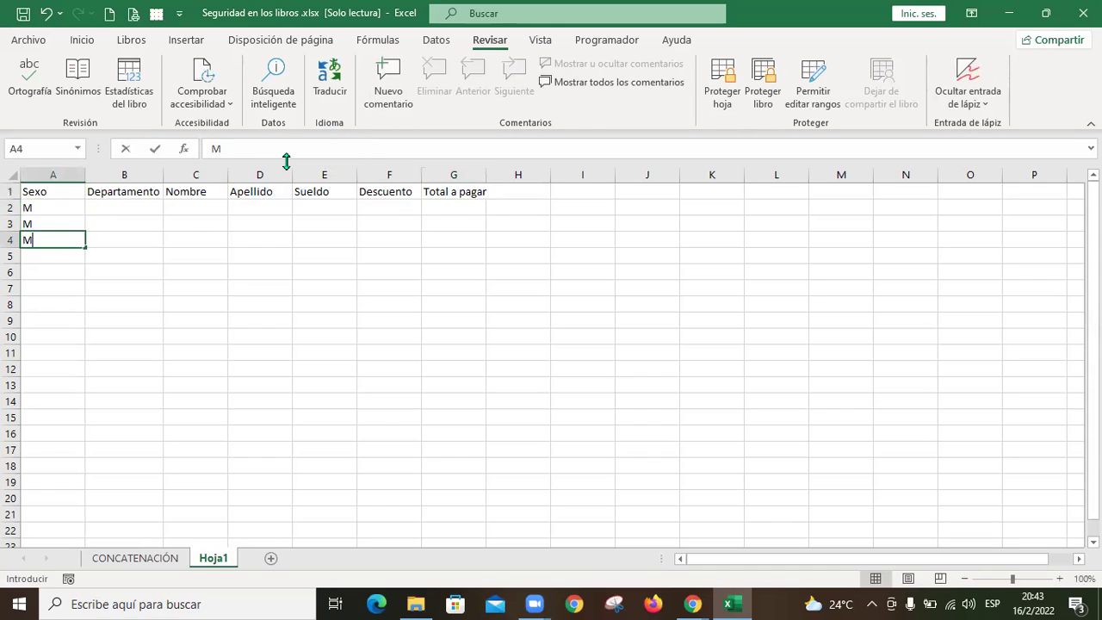
key(Return)
text(F)
key(Return)
text(F)
key(Return)
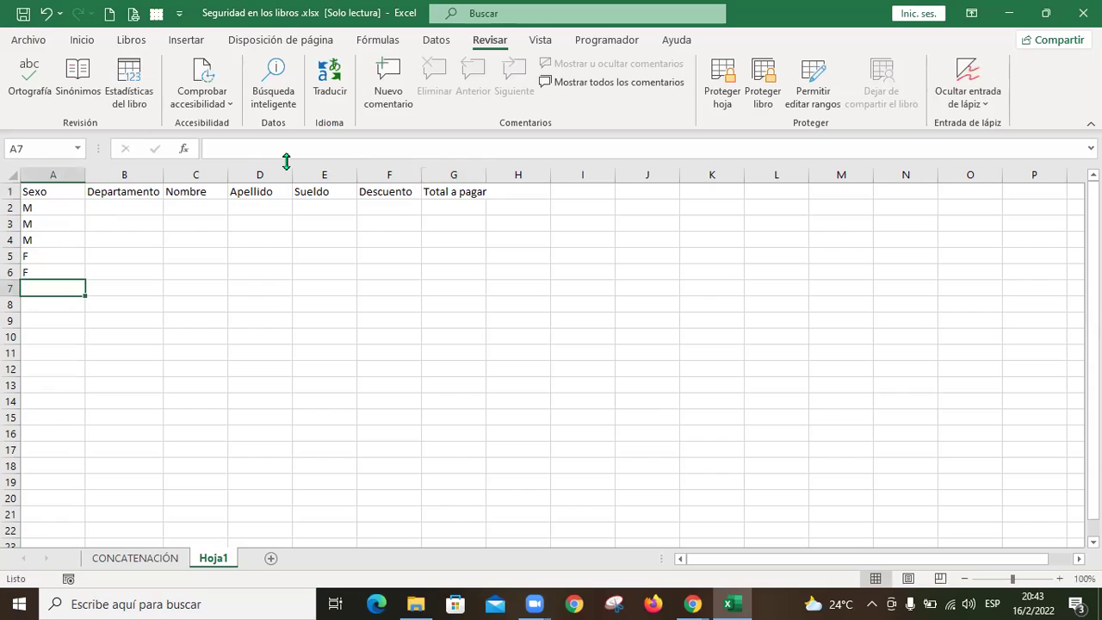
text(M)
key(Return)
text(F)
key(Return)
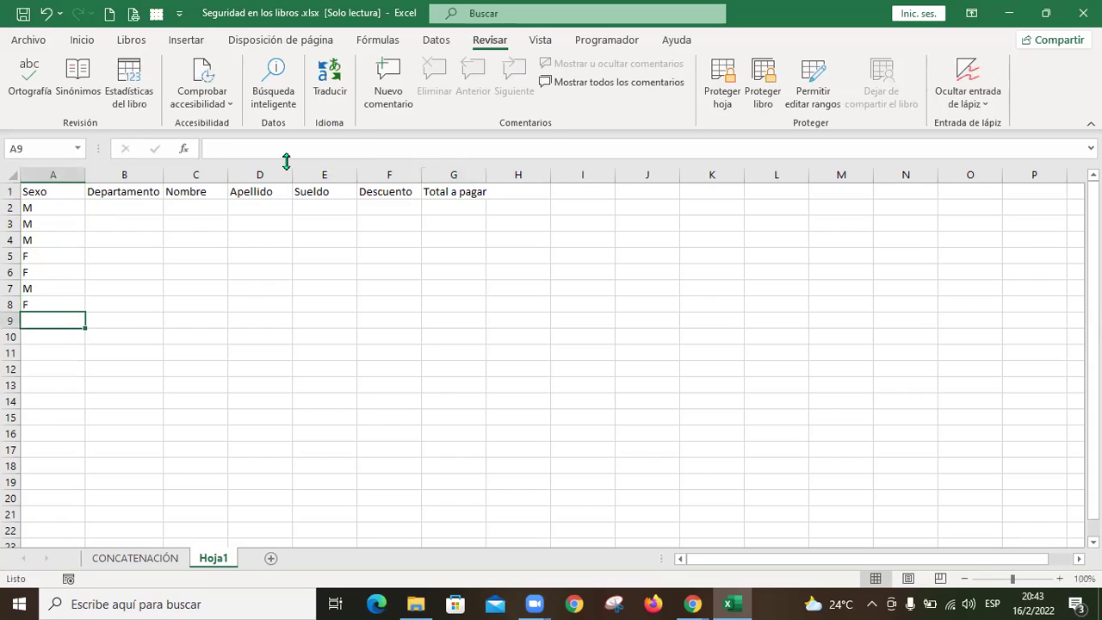
Step: Type the departments Administración, Contabilidad, Ventas and Marketing into B2:B5
key(Right)
key(Up)
key(Up)
key(Up)
key(Up)
key(Up)
key(Up)
key(Up)
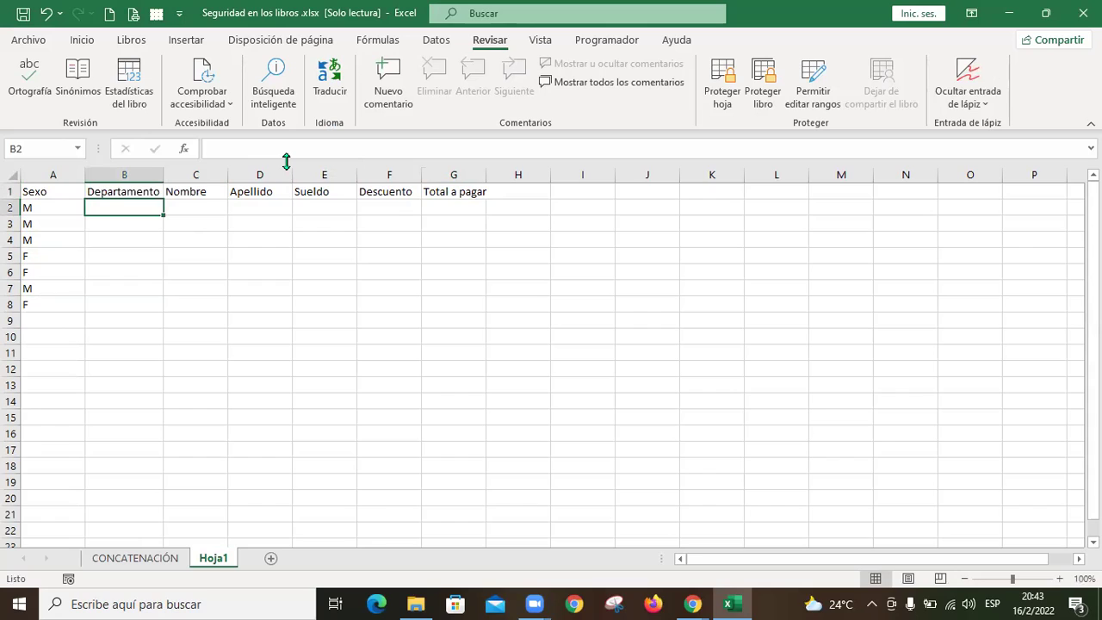
text(aDM)
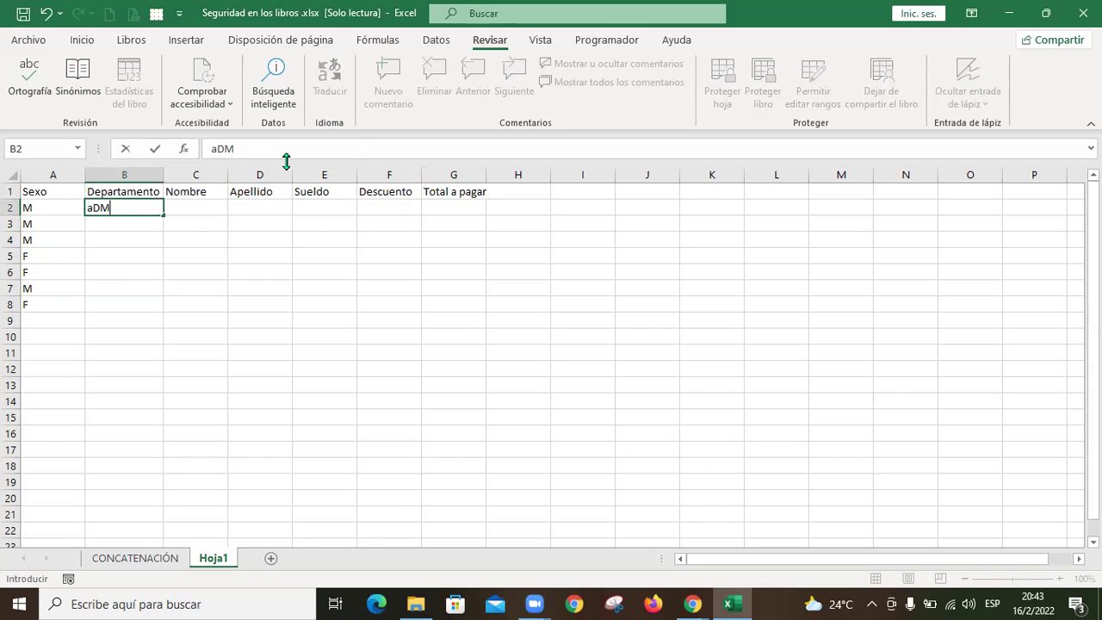
text(INISTRACIÓN)
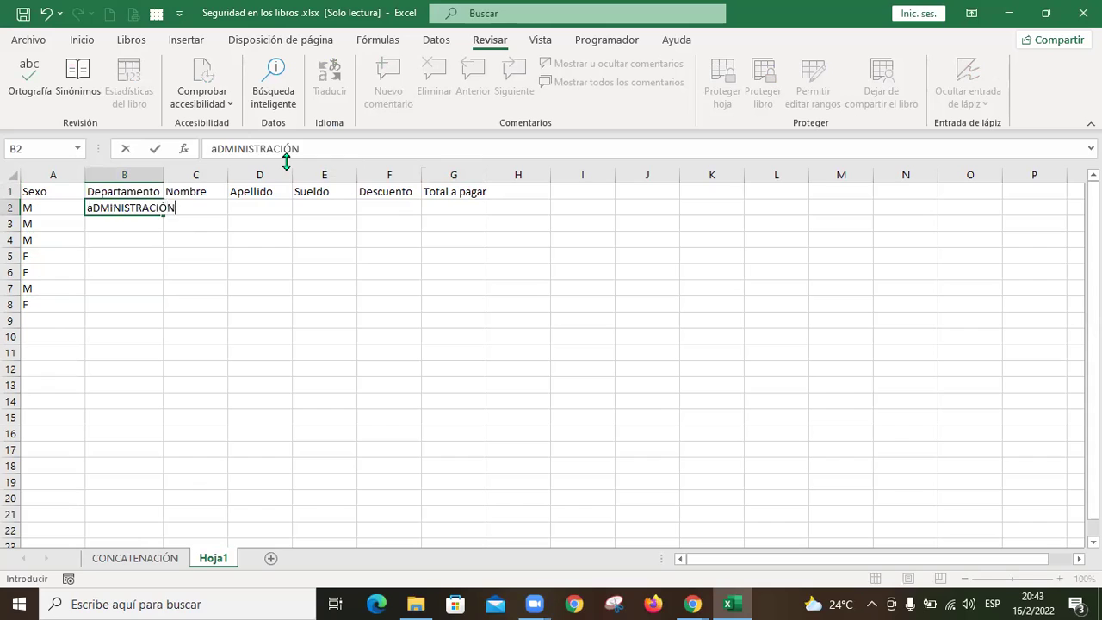
key(ctrl+Return)
key(Return)
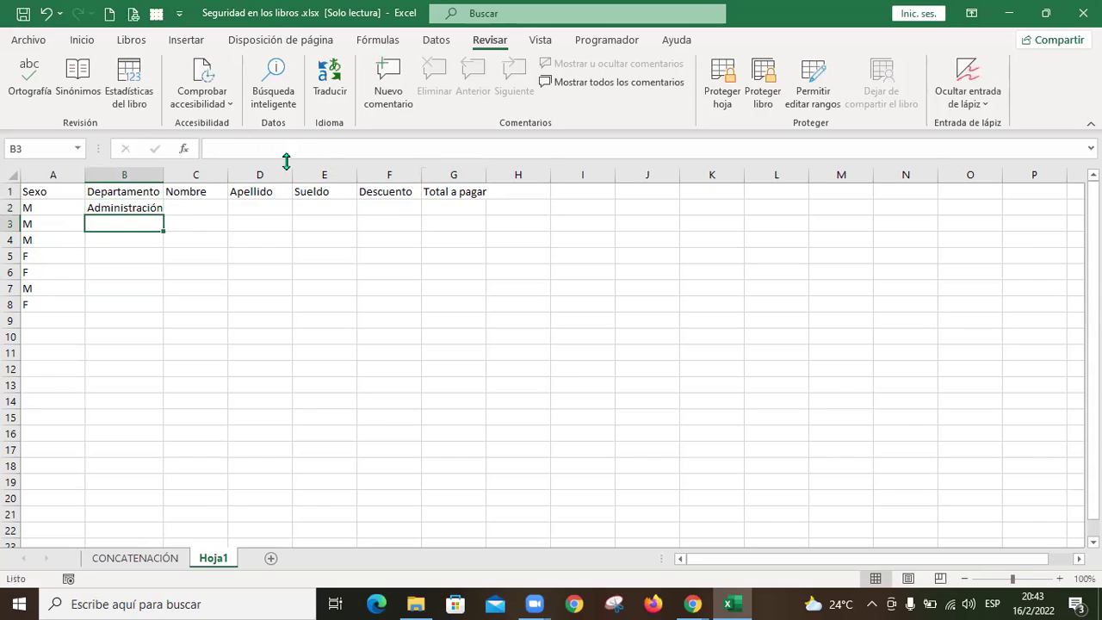
text(Contabilidad)
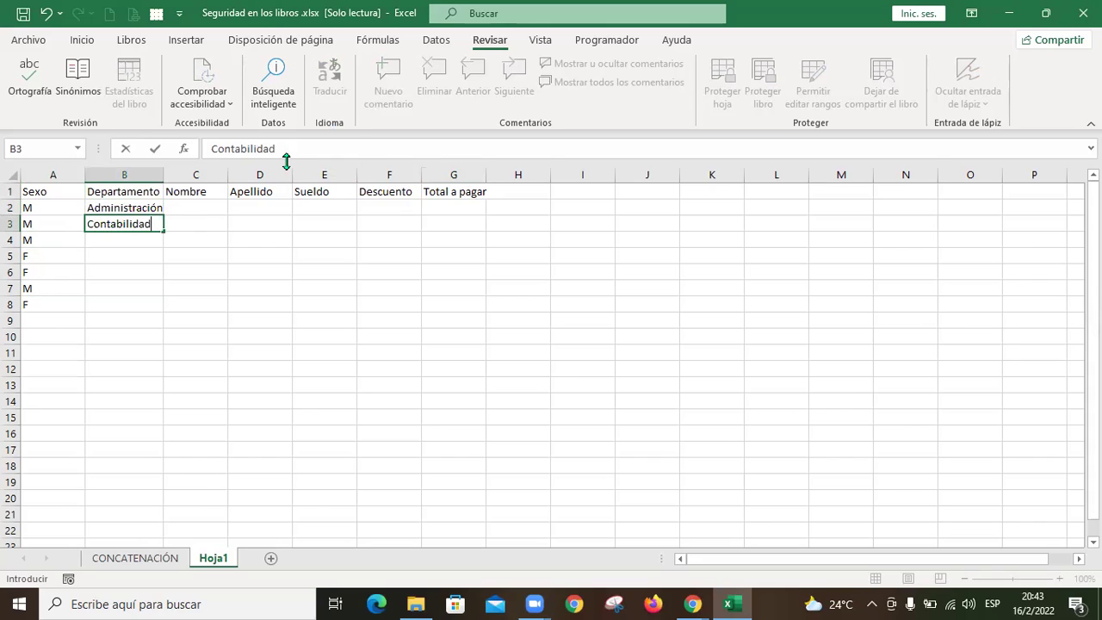
key(Return)
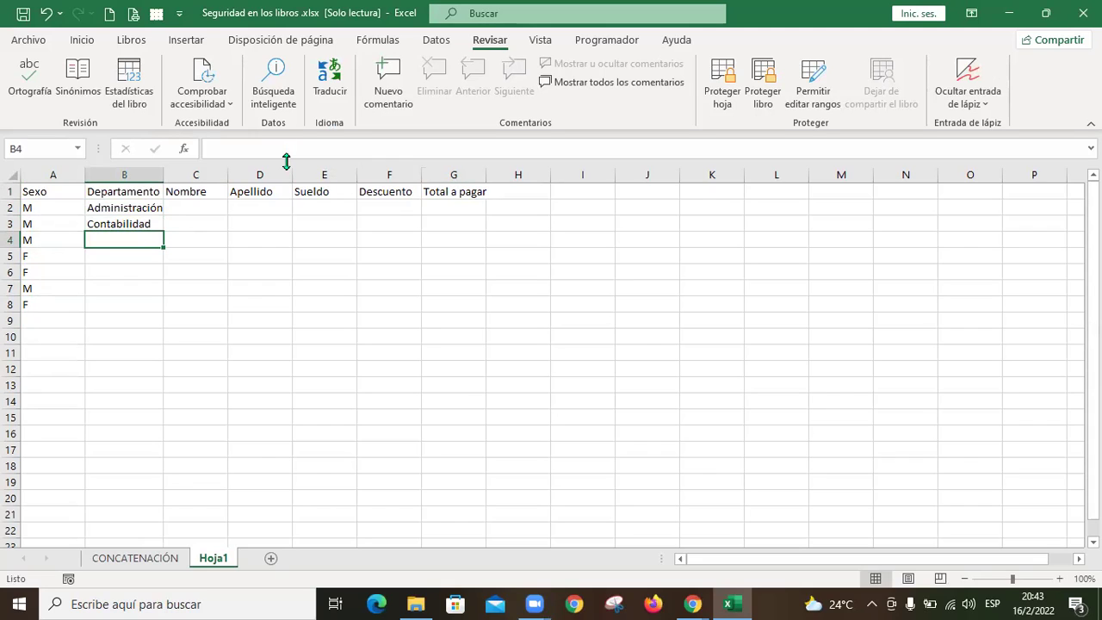
text(Ventas)
key(Return)
text(Mar)
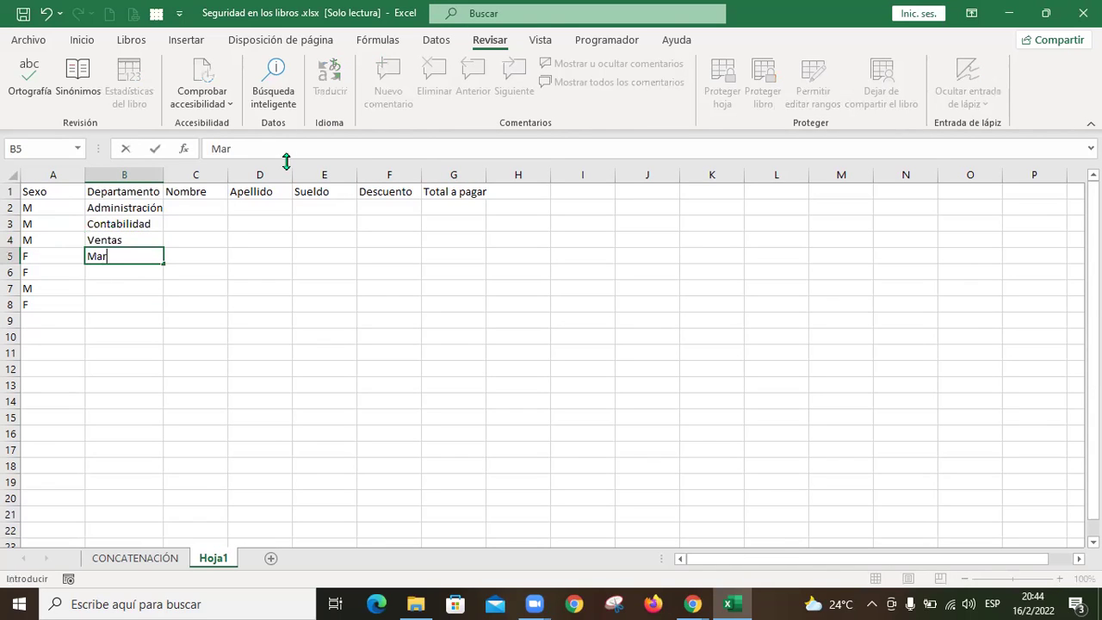
text(keting)
key(Return)
Step: Copy Administración into B6 and Marketing into B7, then AutoComplete Contabilidad in B8
key(Up)
key(Up)
key(Up)
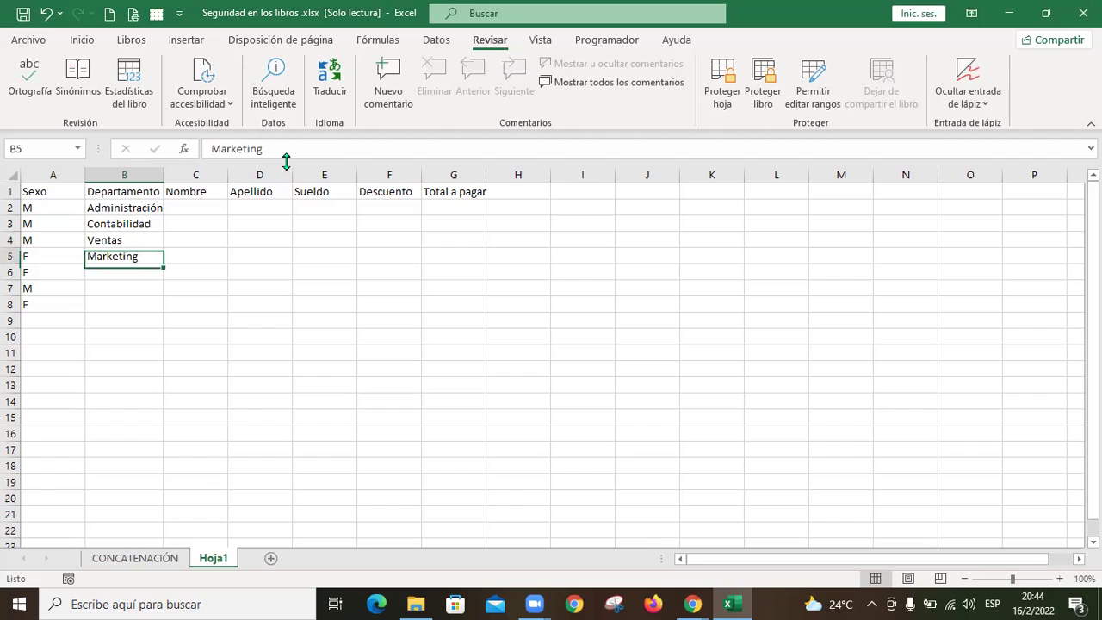
key(Up)
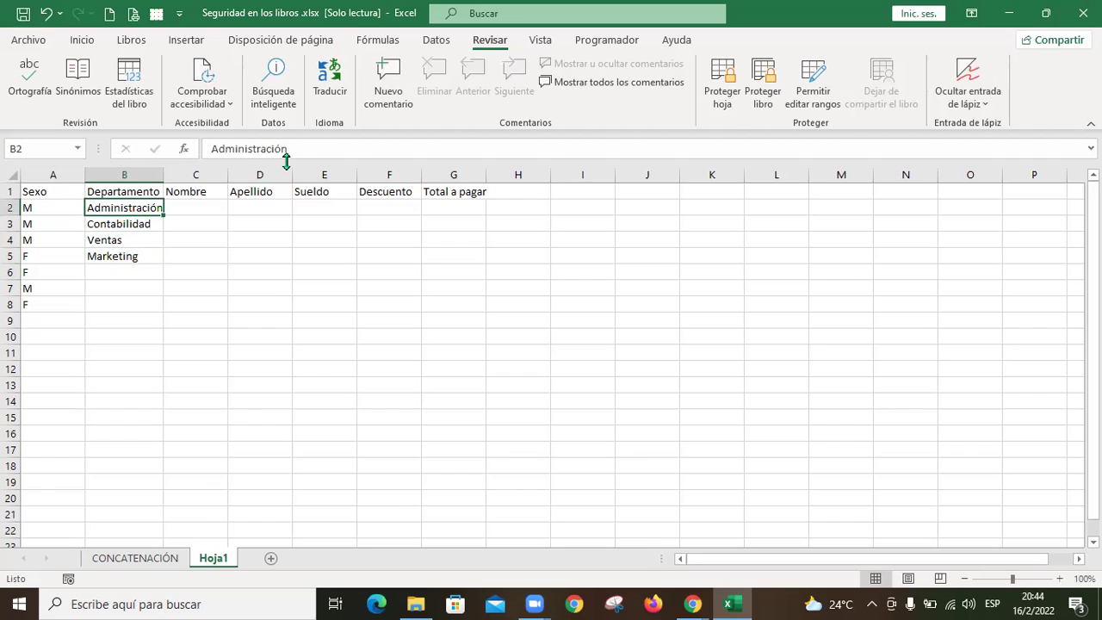
key(ctrl+c)
key(Down)
key(Down)
key(Down)
key(Down)
key(ctrl+v)
key(Up)
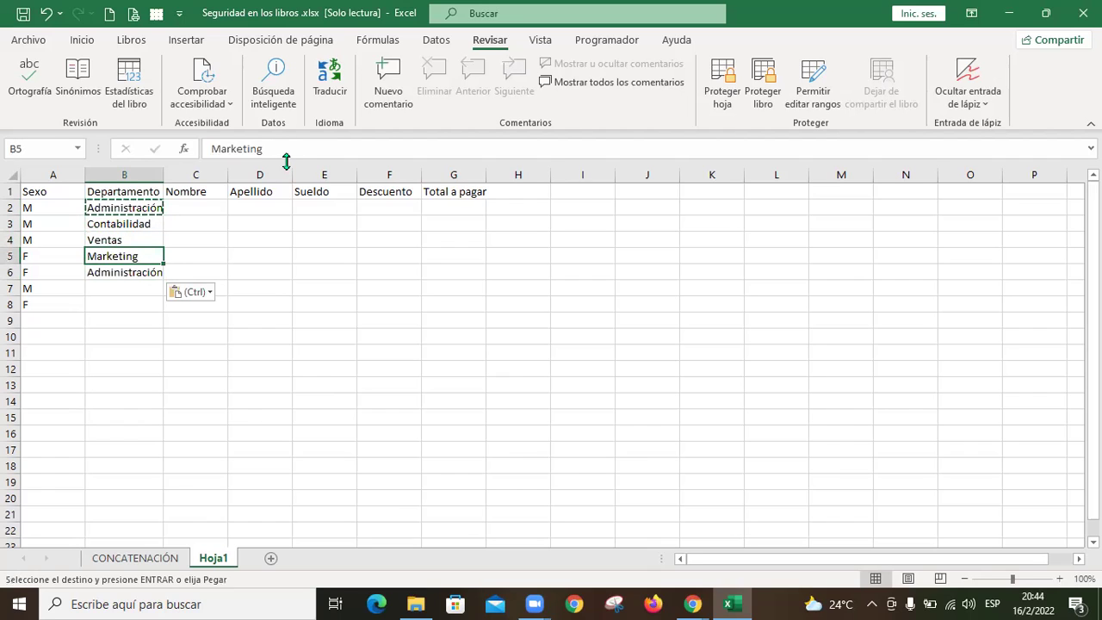
key(ctrl+c)
key(Down)
key(Down)
key(Down)
key(Up)
key(ctrl+v)
key(Down)
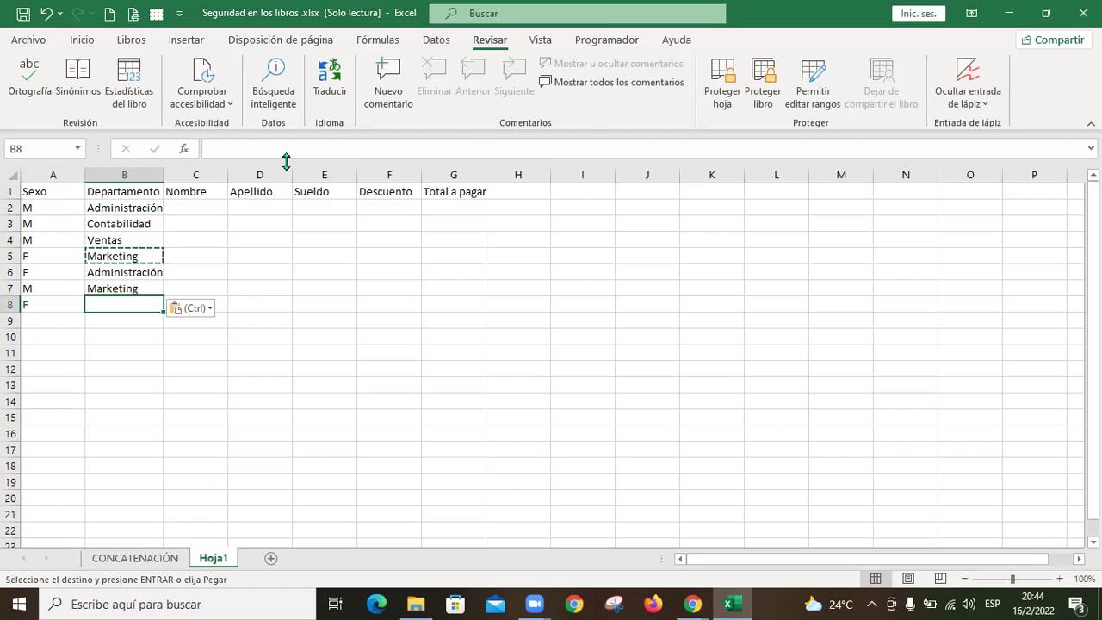
text(C)
key(Return)
key(Up)
key(Right)
key(Up)
key(Up)
key(Up)
key(Up)
key(Up)
key(Up)
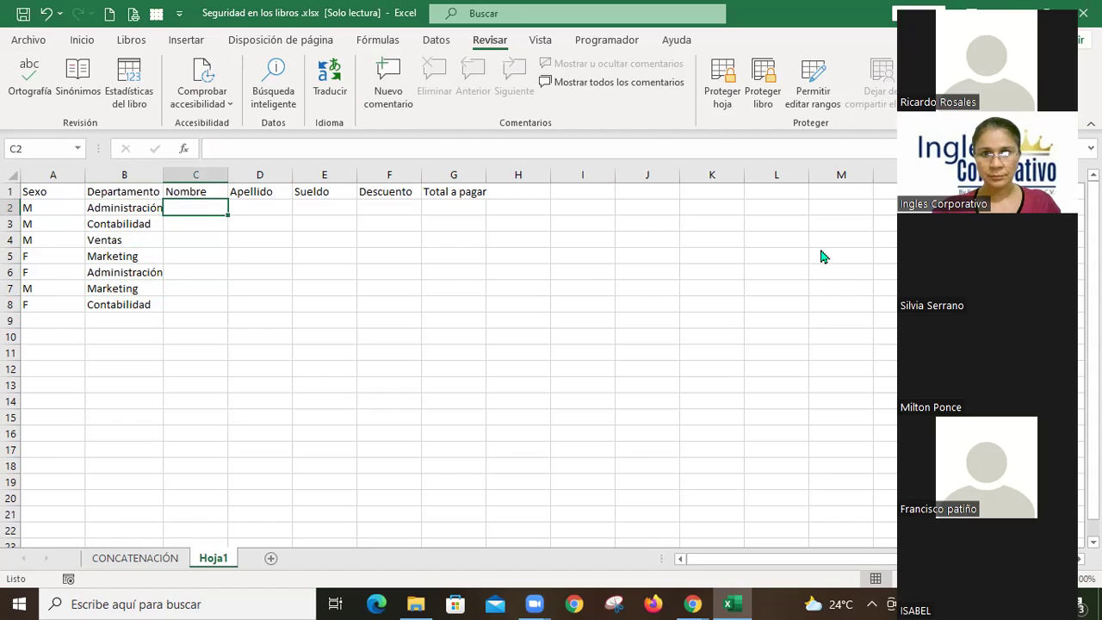
Step: Enter each employee's first name and surname in columns C and D for rows 2–5
key(Tab)
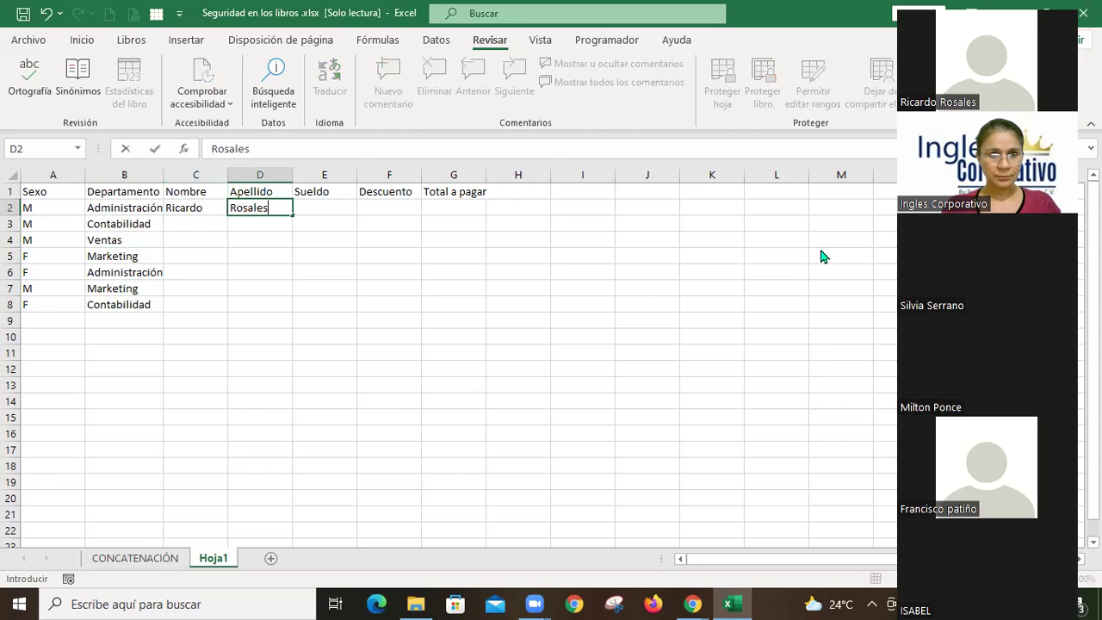
key(Return)
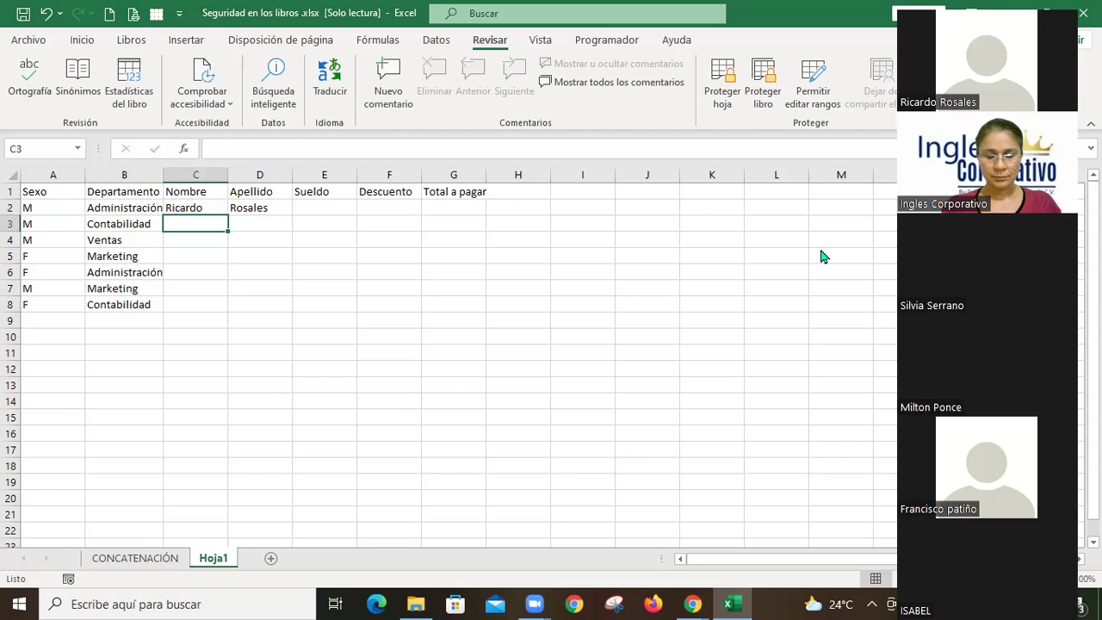
key(Tab)
key(Return)
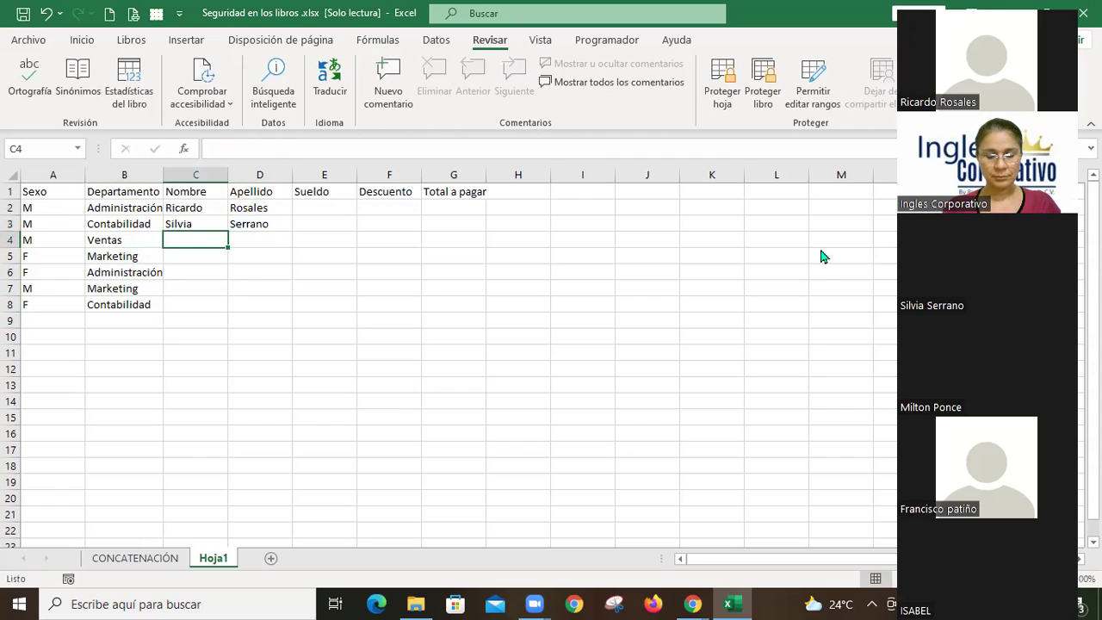
key(Tab)
key(Return)
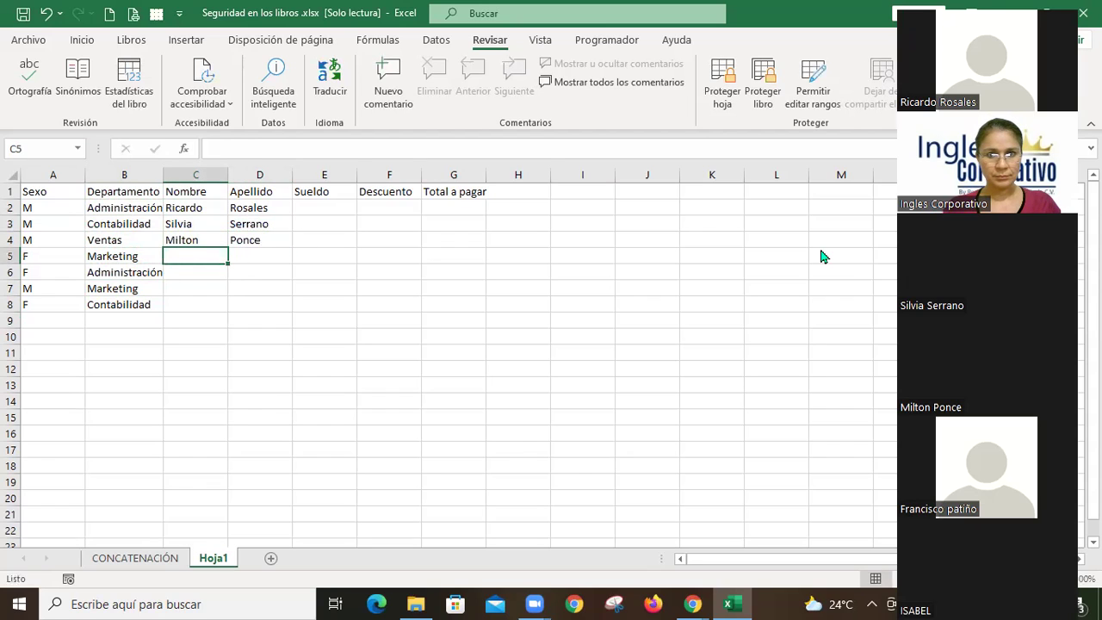
key(Tab)
key(Tab)
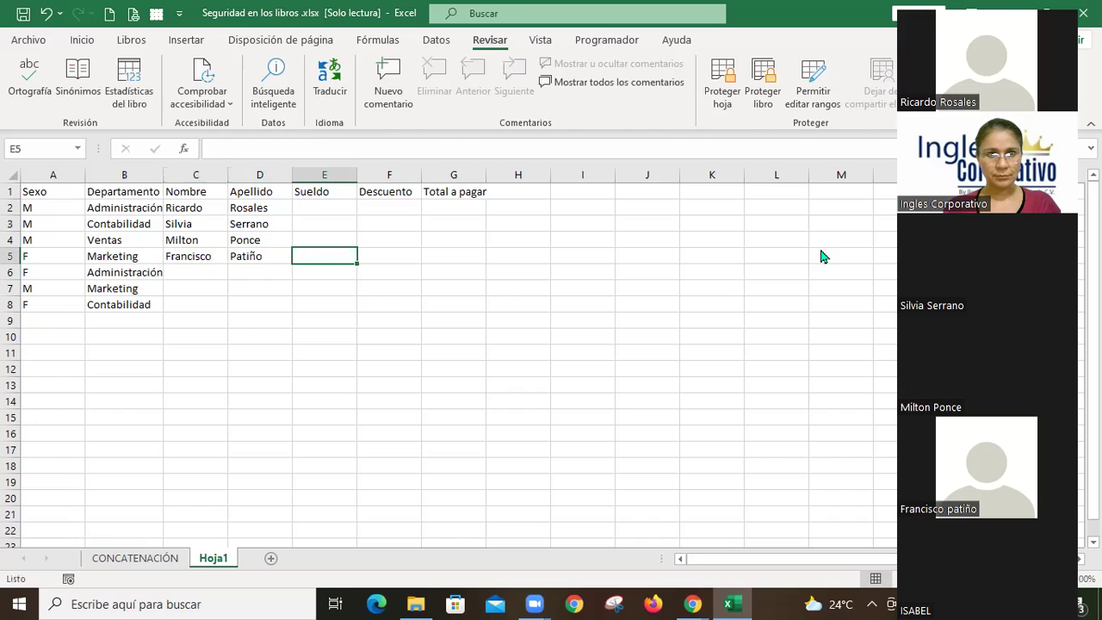
key(shift+Tab)
key(Return)
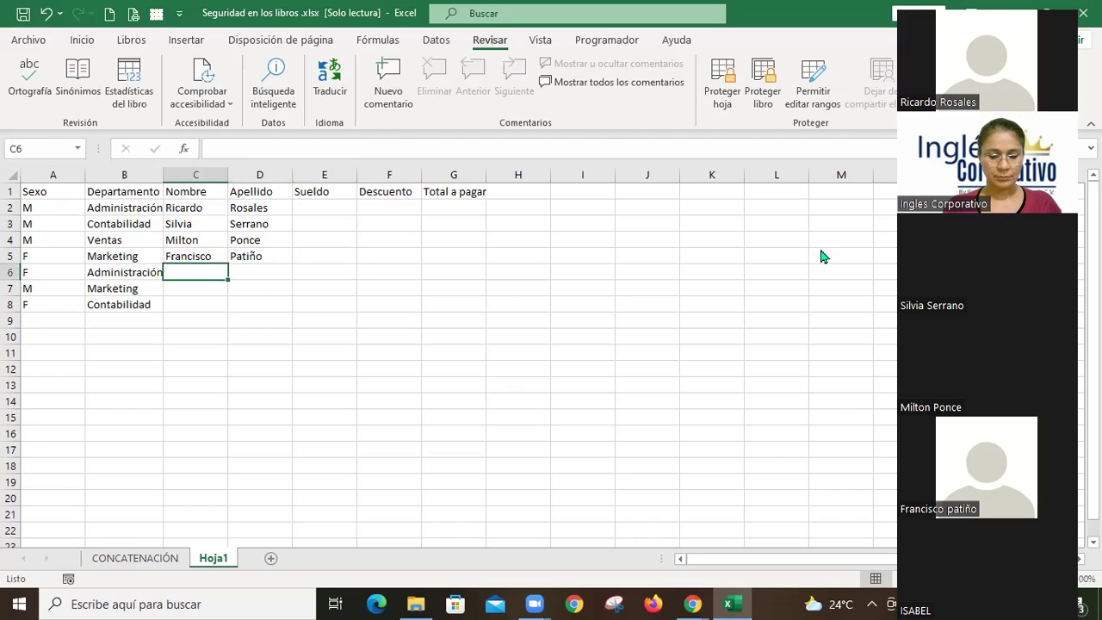
Step: Enter the first names for rows 6–8 and the surnames for rows 7–8
text(Isabel)
key(Tab)
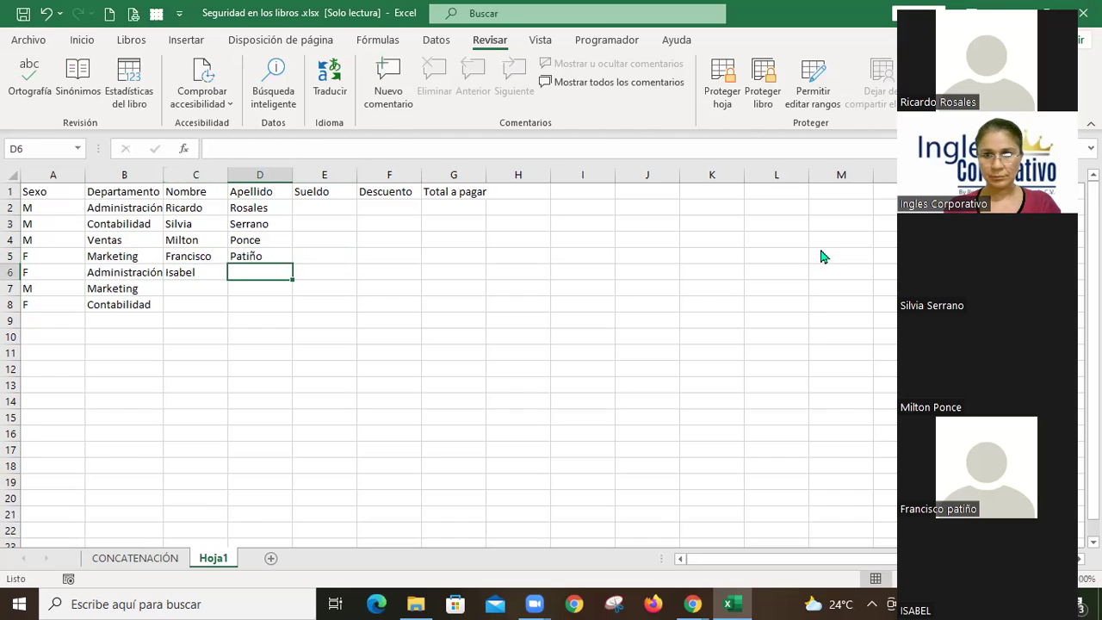
key(Down)
key(Left)
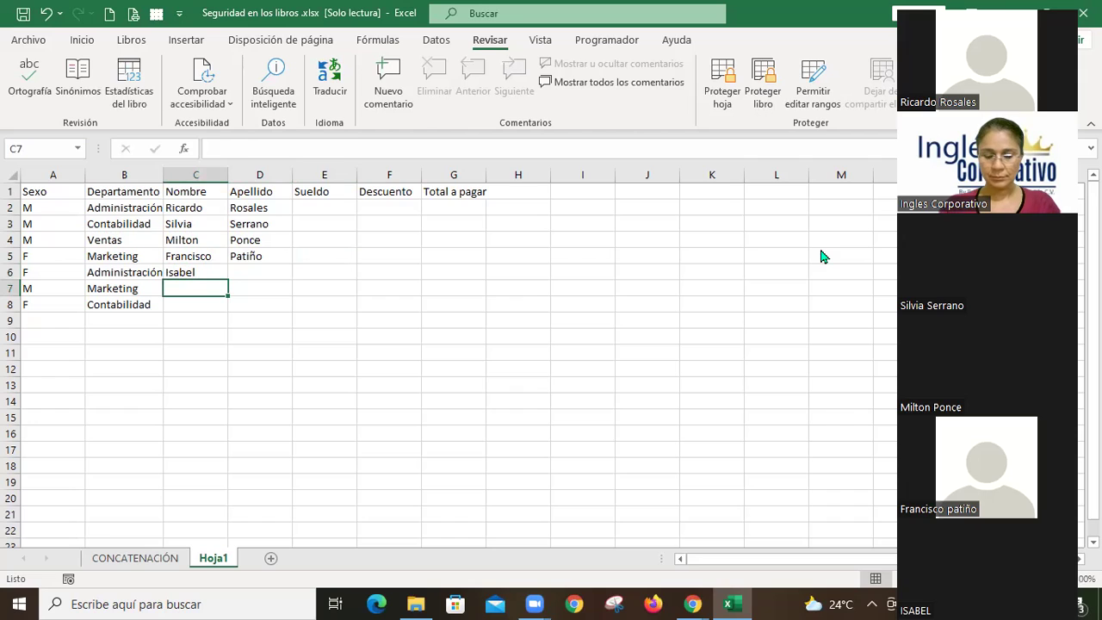
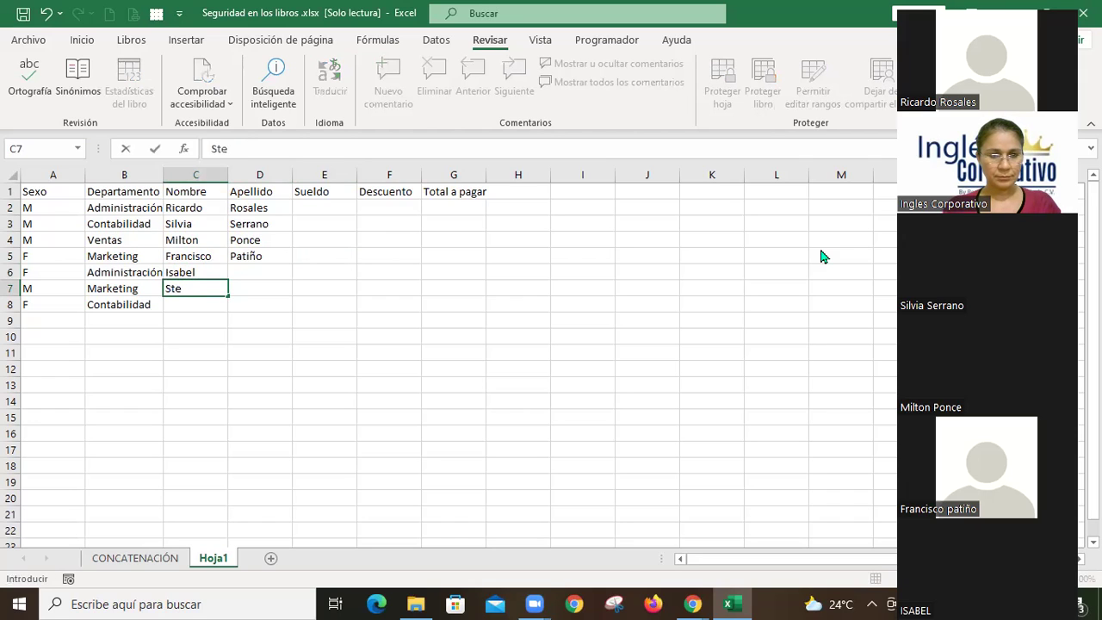
key(Tab)
key(Return)
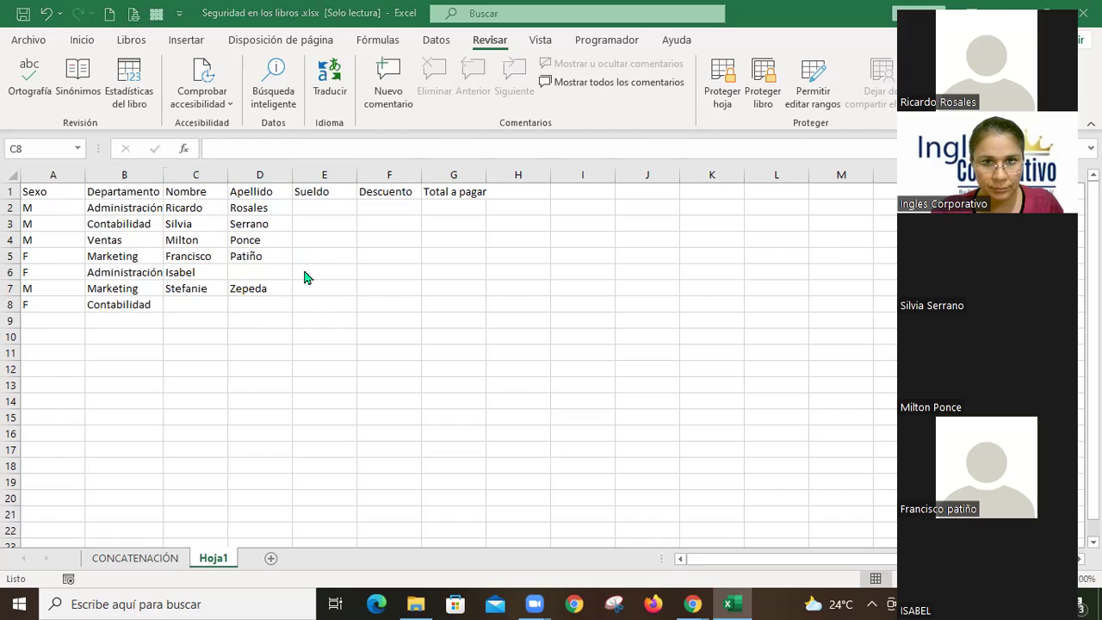
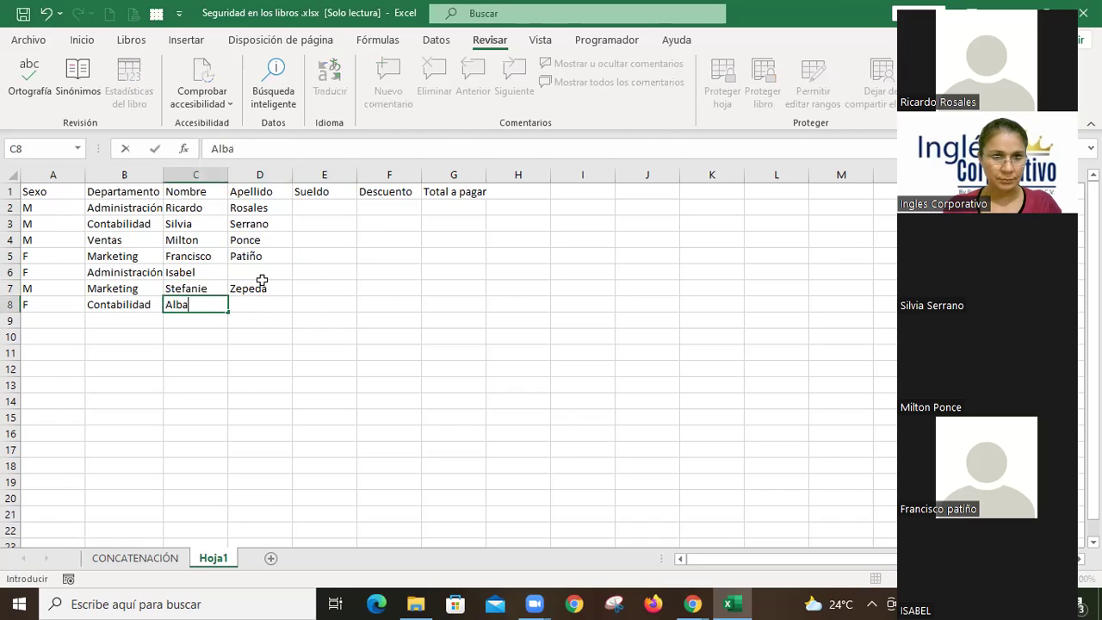
key(Tab)
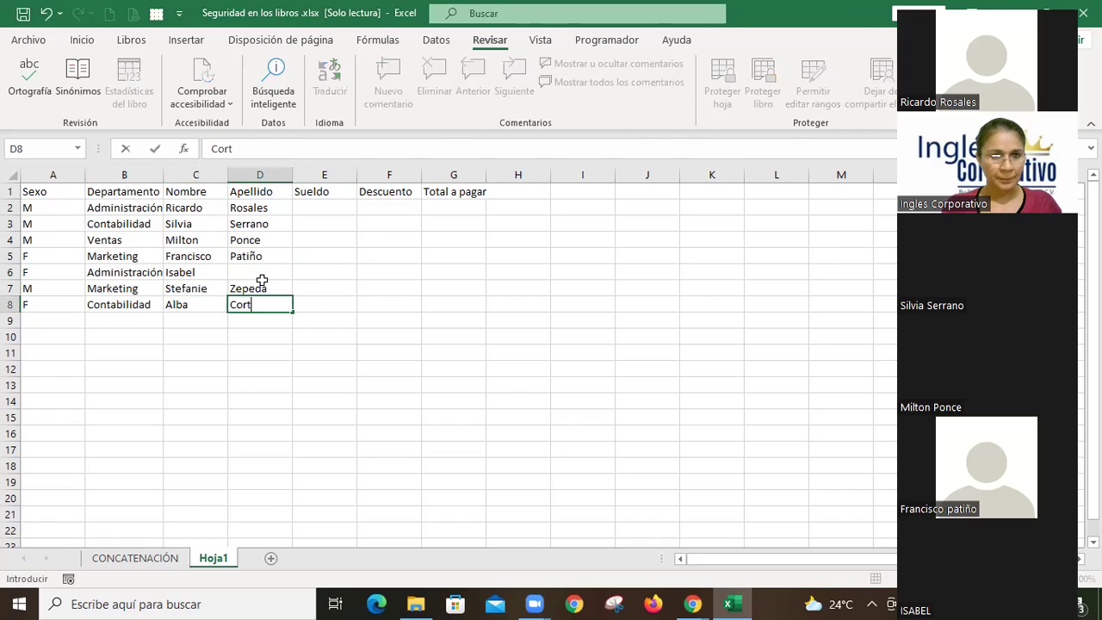
key(Return)
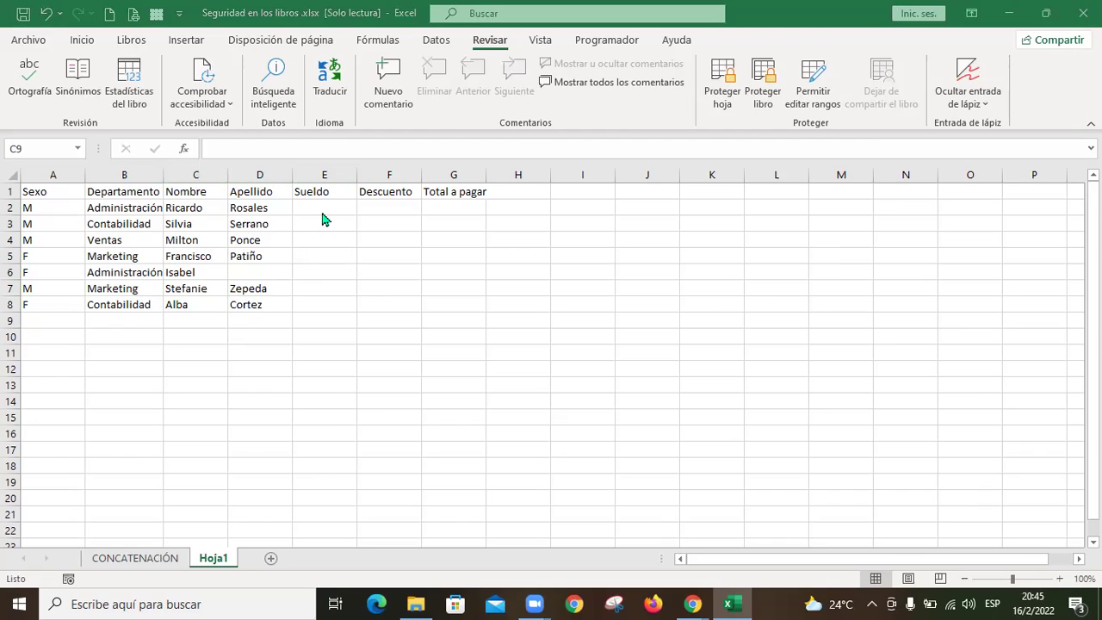
Step: Enter the salaries 1000, 2000, 550, 600, 800, 900 and 650 in E2:E8
click(324, 210)
text(1000)
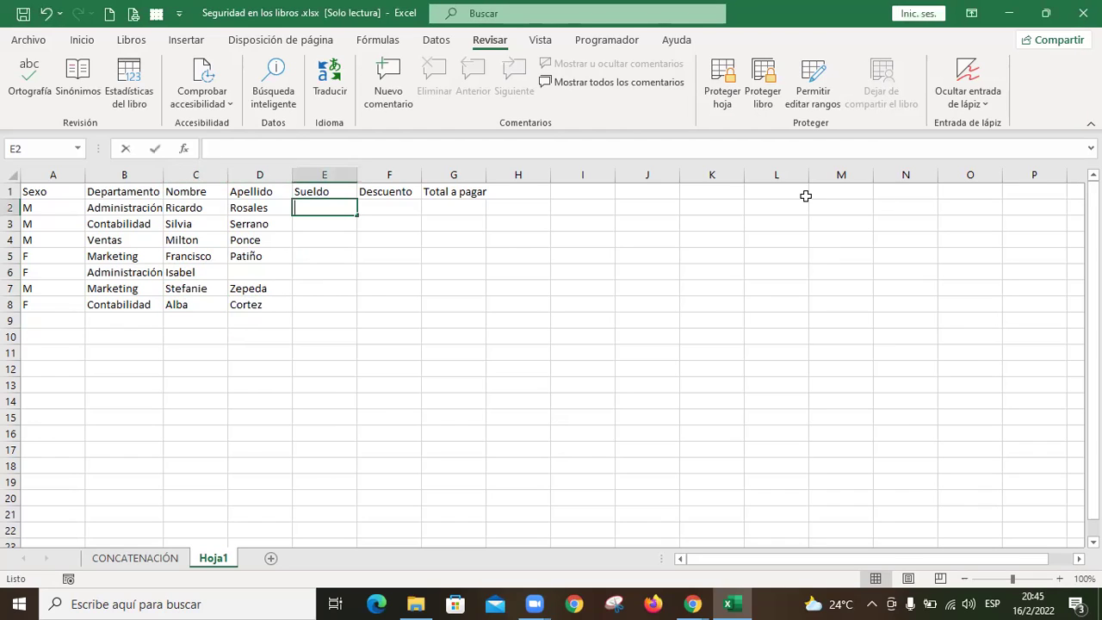
key(Return)
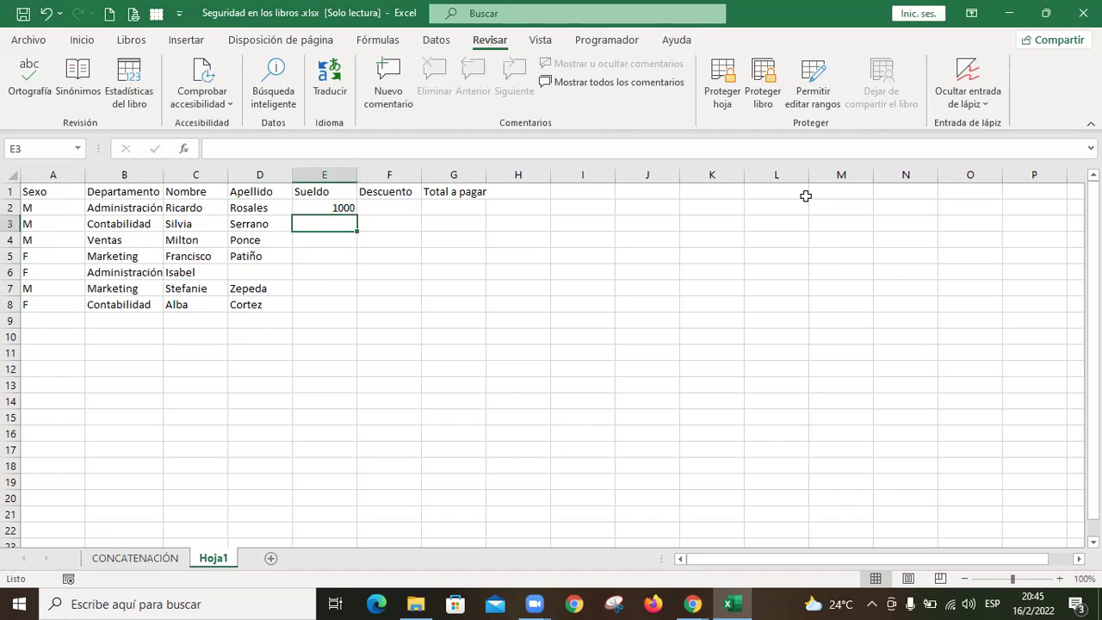
text(2000)
key(Return)
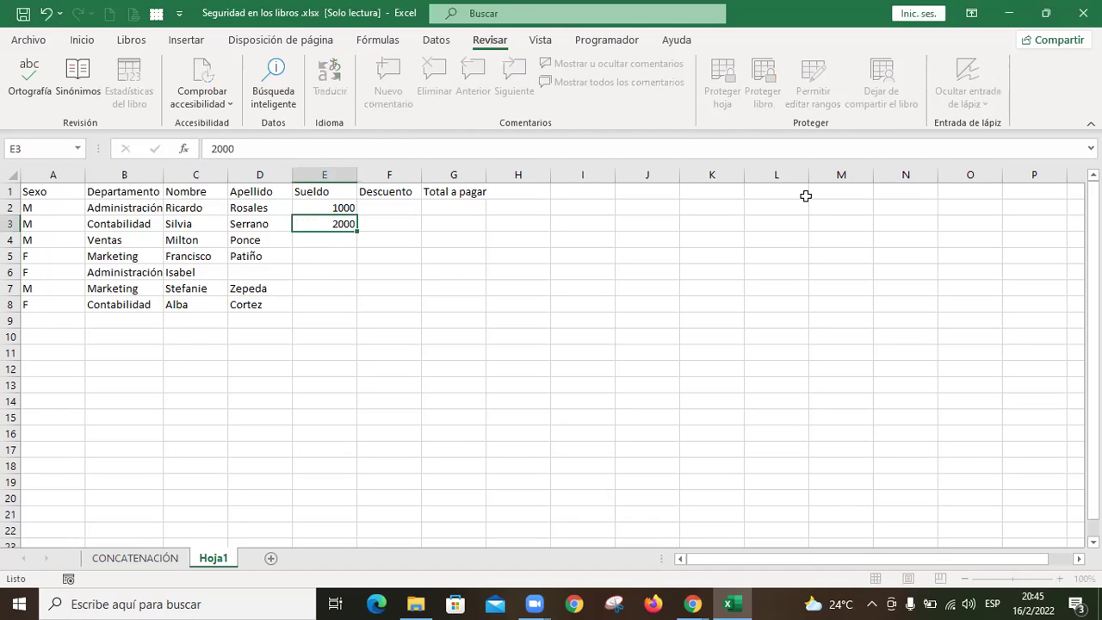
text(550)
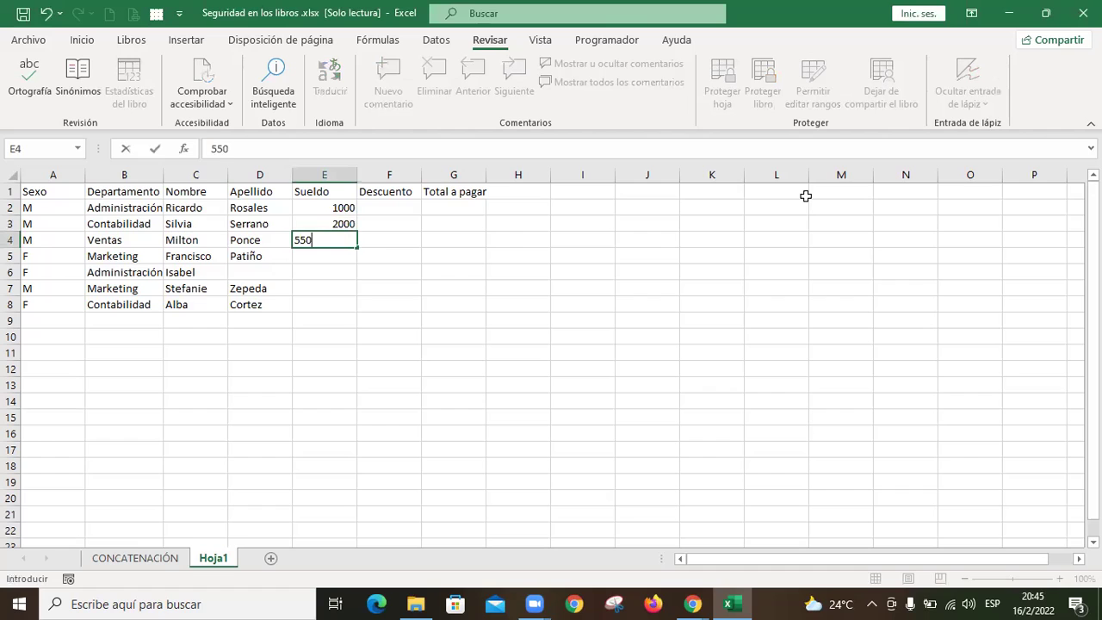
key(Return)
text(600)
key(Return)
text(800)
key(Return)
text(900)
key(Return)
text(6)
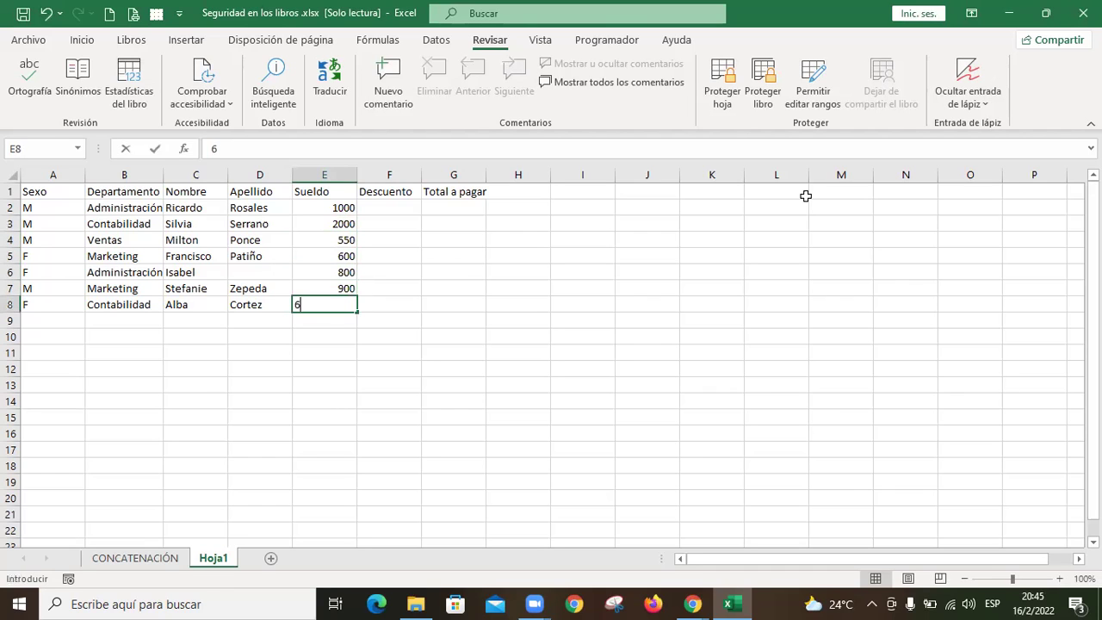
text(50)
key(Tab)
Step: Enter the 15% discount formula =E2*15% in F2 and fill it down to F8
key(Up)
key(Up)
key(Up)
key(Up)
key(Up)
key(Up)
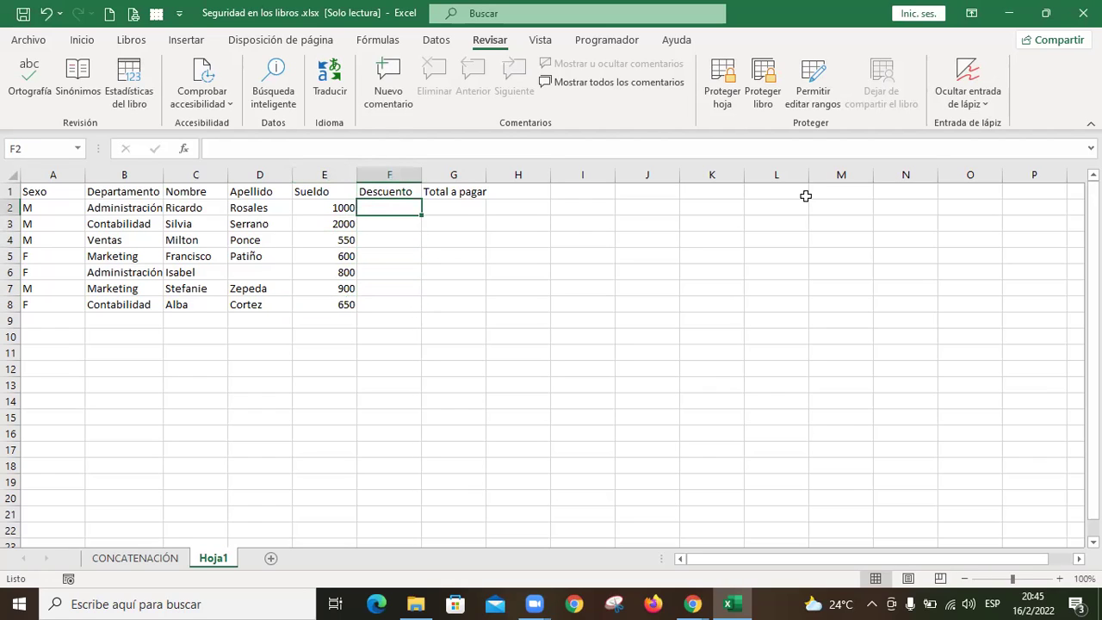
text(+)
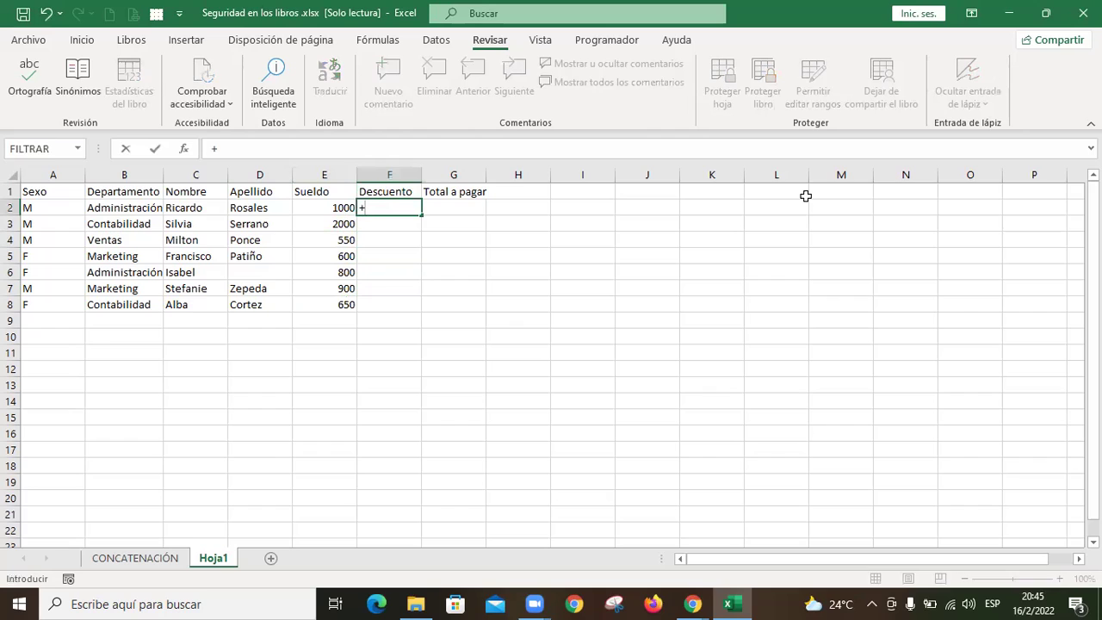
key(Left)
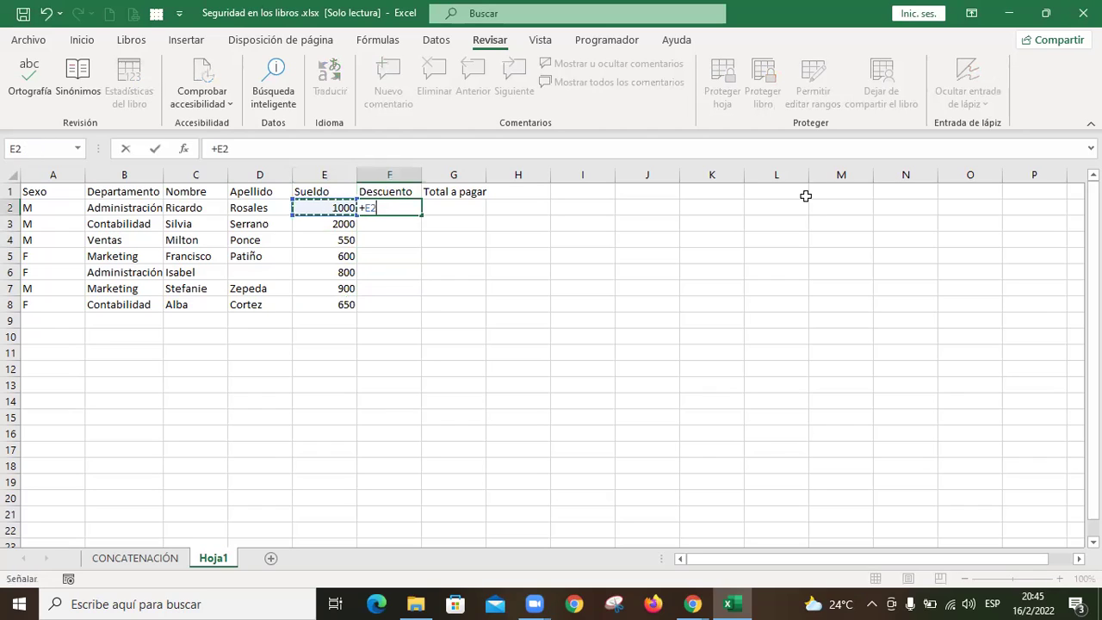
text(*15%)
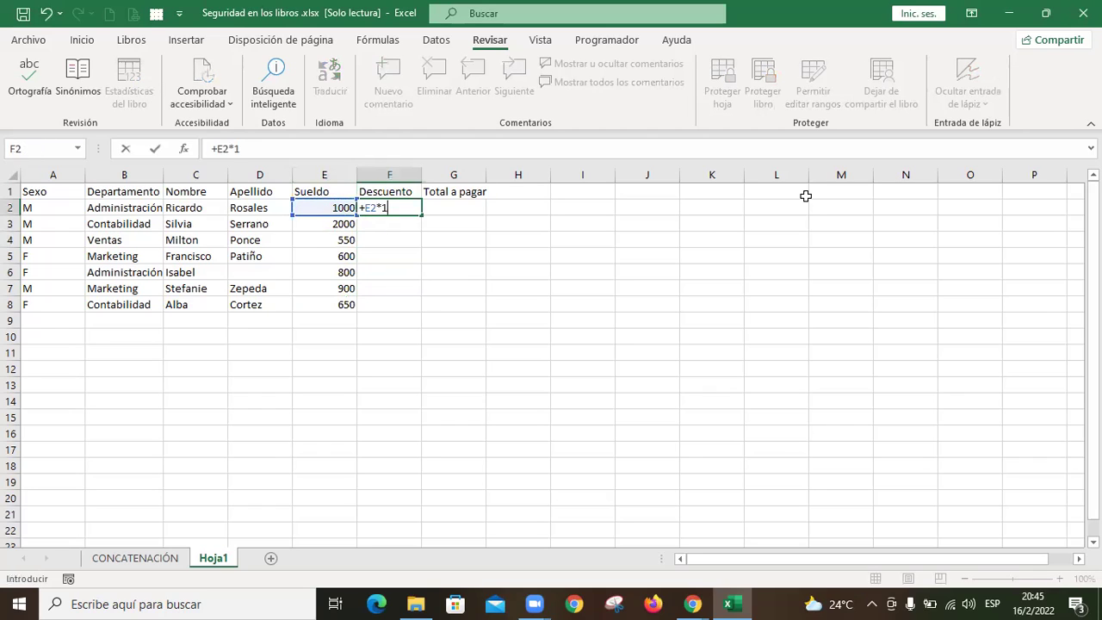
key(ctrl+Return)
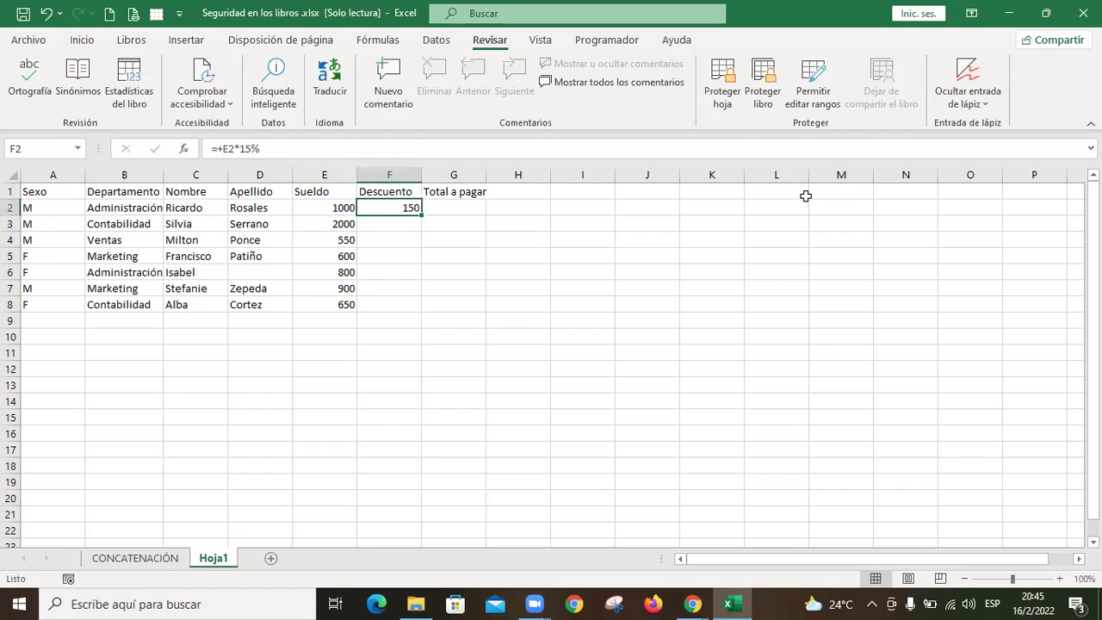
key(shift+Down)
key(shift+Down)
key(shift+Down)
key(shift+Down)
key(shift+Down)
key(shift+Down)
key(ctrl+d)
key(shift+Up)
key(shift+Up)
key(shift+Up)
key(shift+Up)
key(shift+Up)
key(shift+Up)
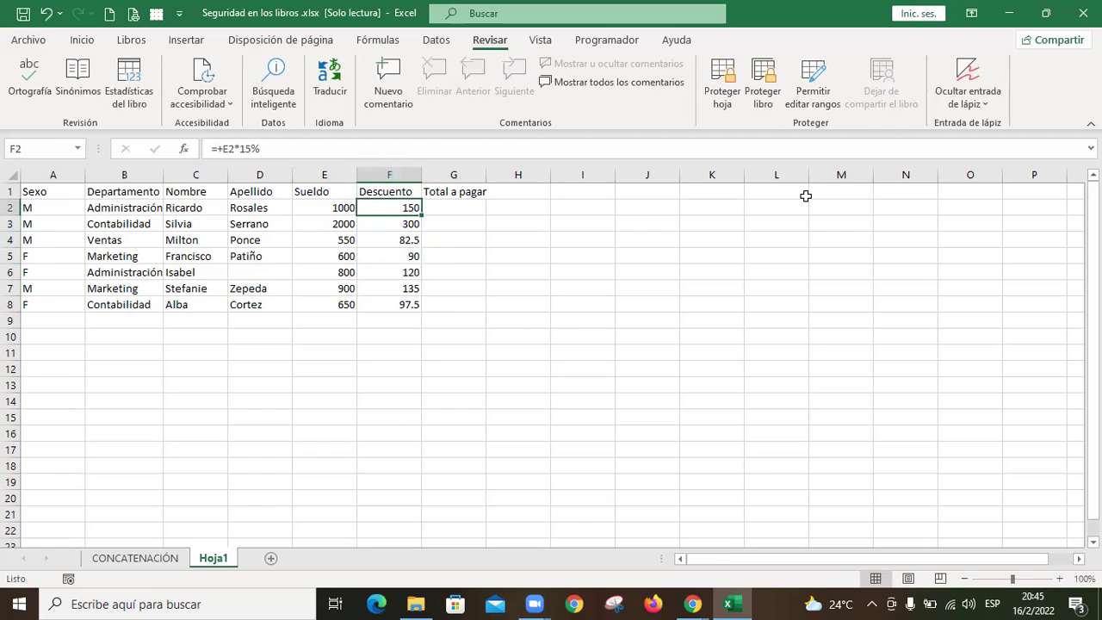
Step: Enter the total formula =E2-F2 in G2 and copy it to G3:G8
key(Right)
text(+)
key(Left)
key(Left)
text(-)
key(Left)
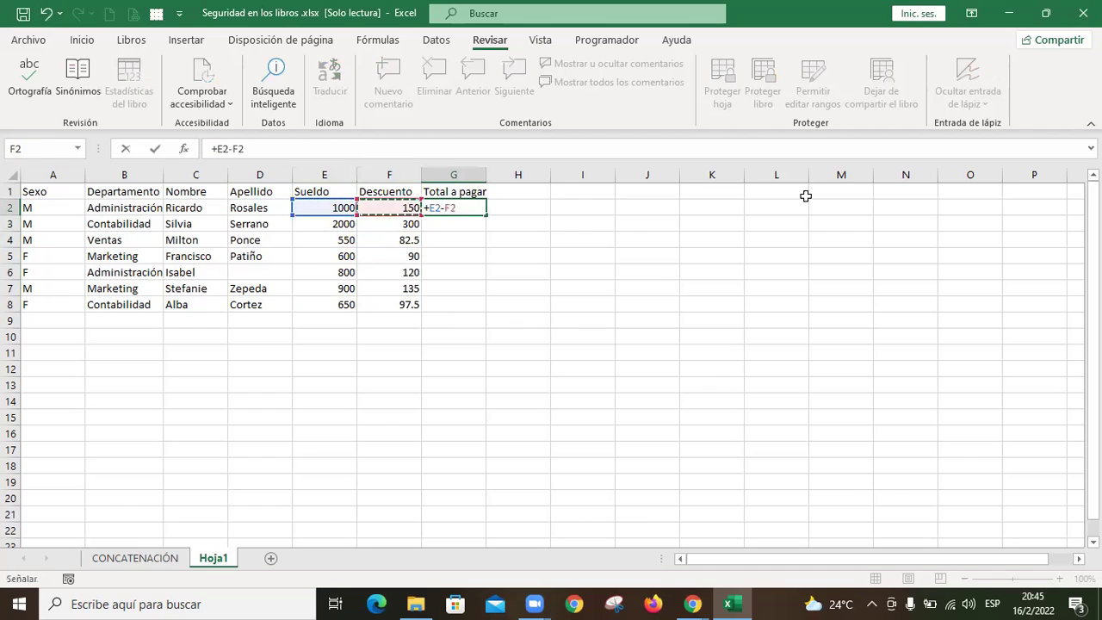
key(Return)
key(Up)
key(ctrl+c)
key(Down)
key(shift+Down)
key(shift+Down)
key(shift+Down)
key(shift+Down)
key(shift+Down)
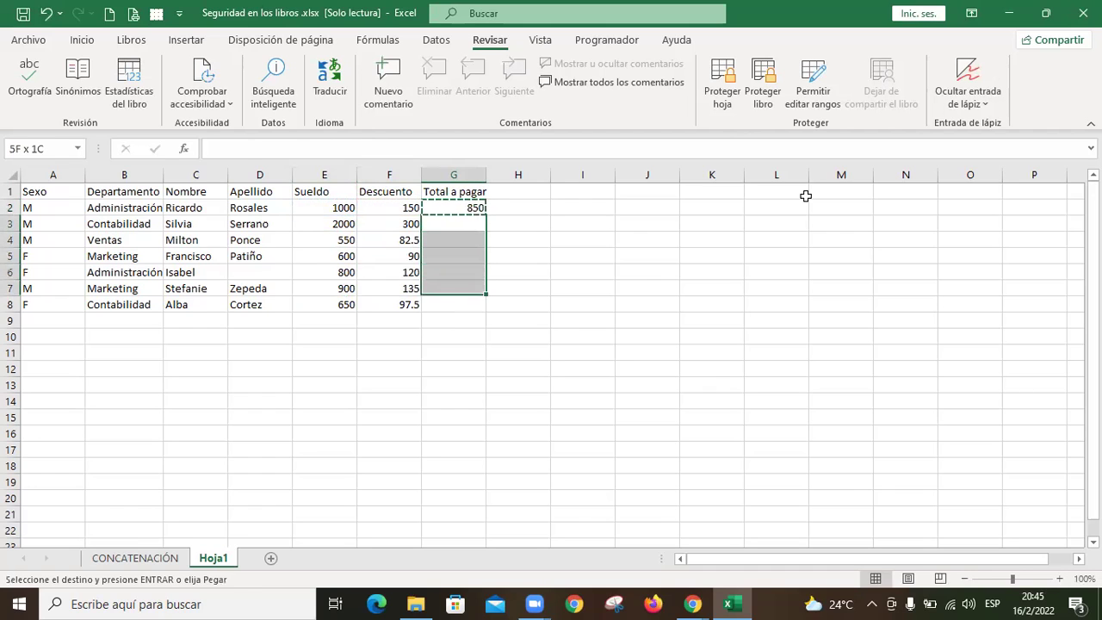
key(ctrl+v)
key(Escape)
key(Up)
key(Left)
key(Left)
key(shift+Right)
key(shift+Right)
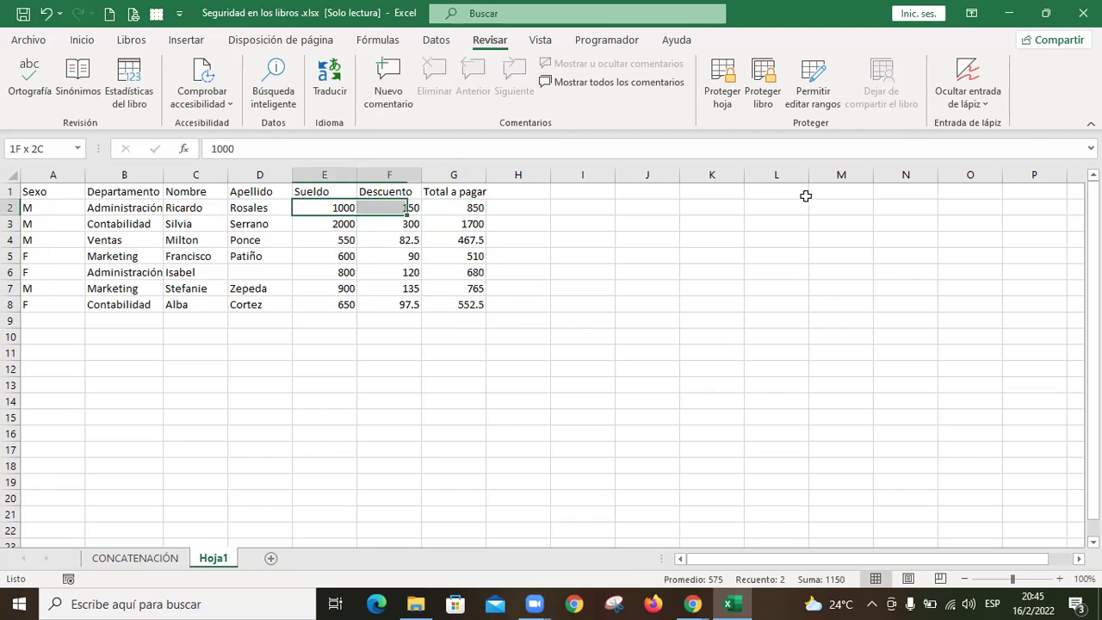
key(shift+Down)
key(shift+Down)
key(shift+Down)
key(shift+Down)
key(shift+Down)
key(shift+Down)
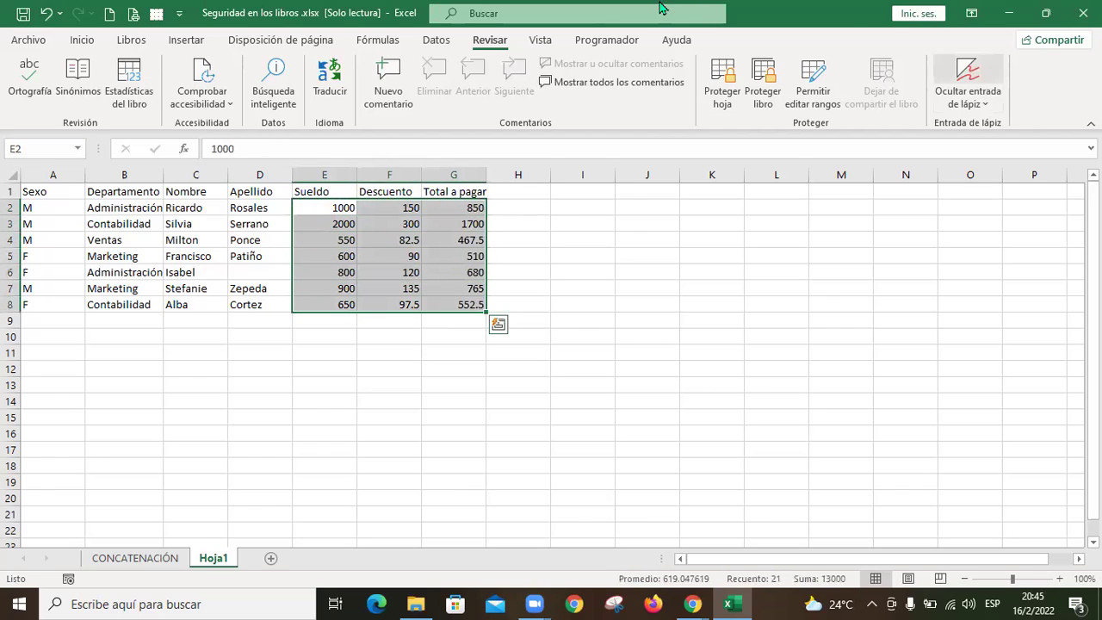
Step: Apply the Accounting ($) number format to the salary, discount and total cells E2:G8
click(83, 41)
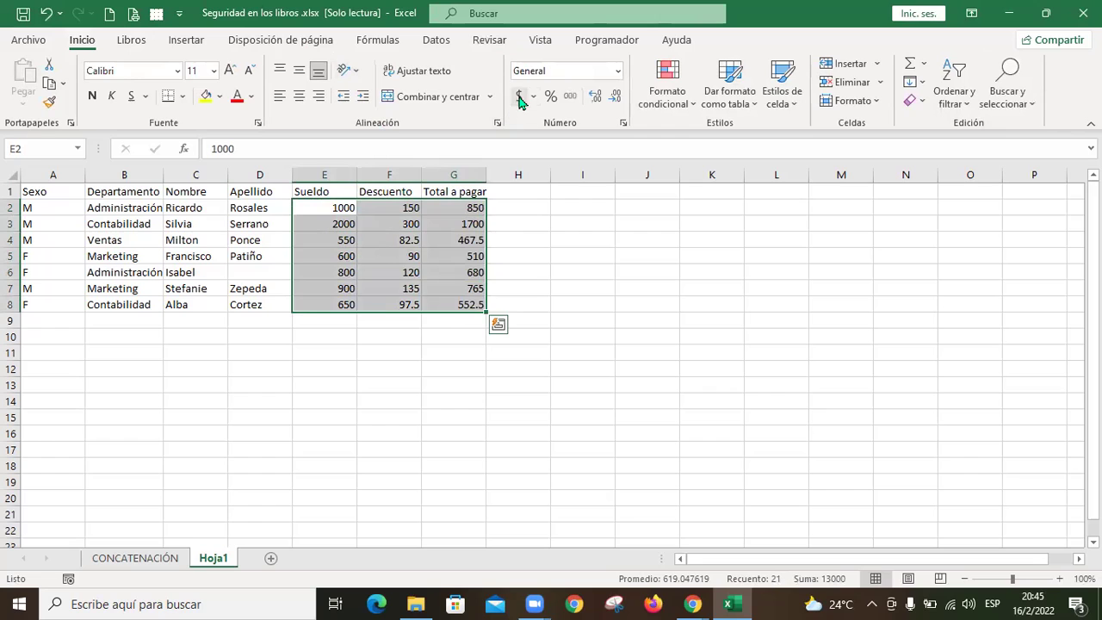
click(519, 96)
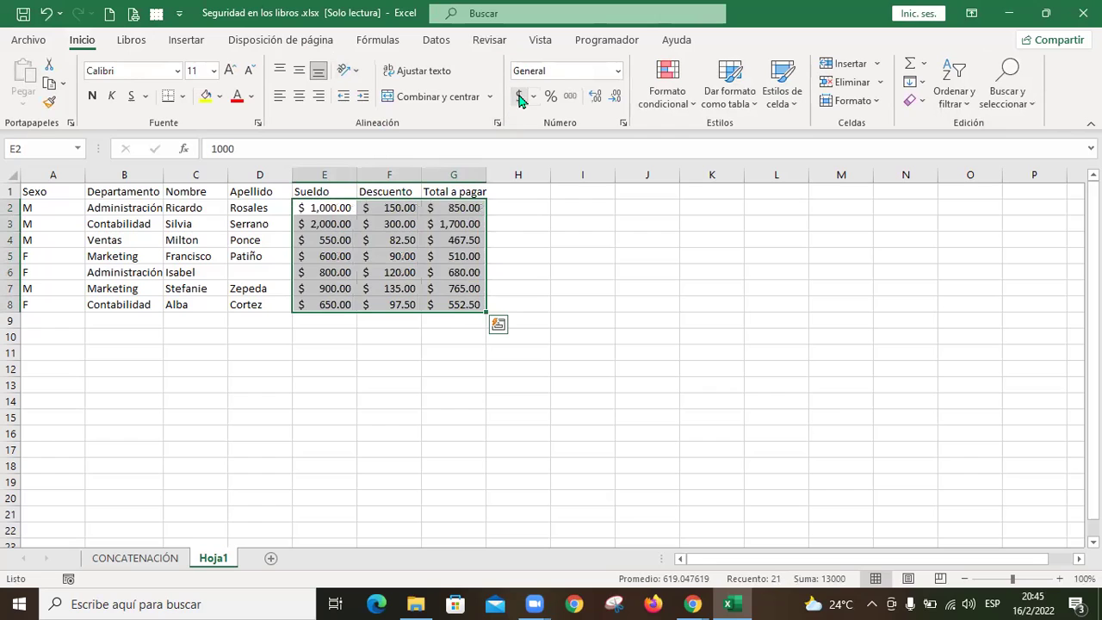
click(524, 206)
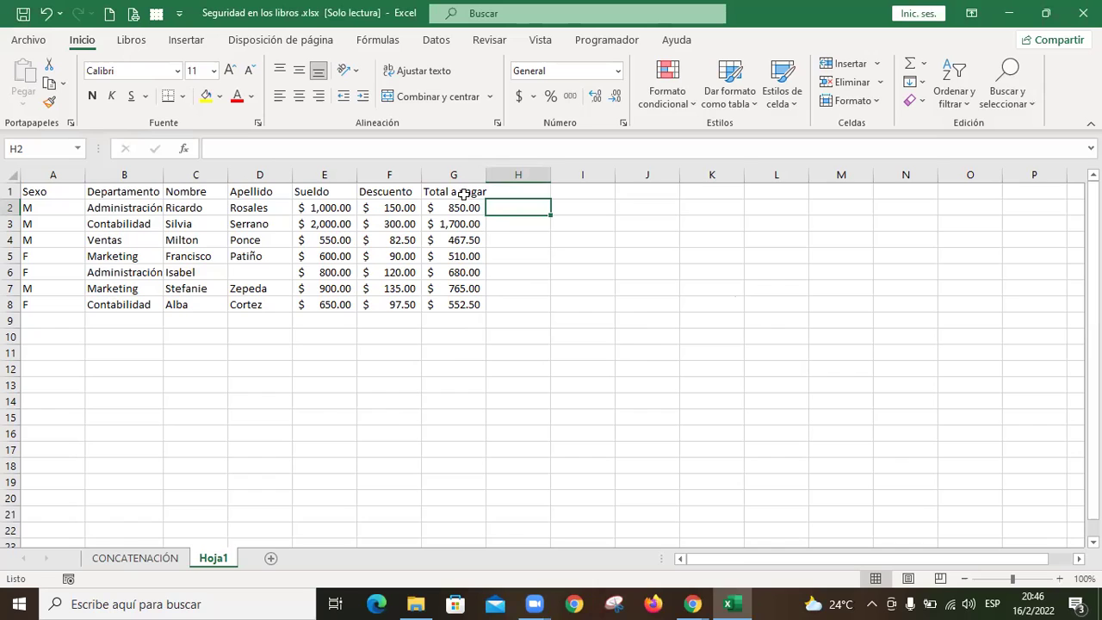
Step: Wrap the Total a pagar header and centre the header row A1:G1 both ways
click(463, 195)
click(436, 74)
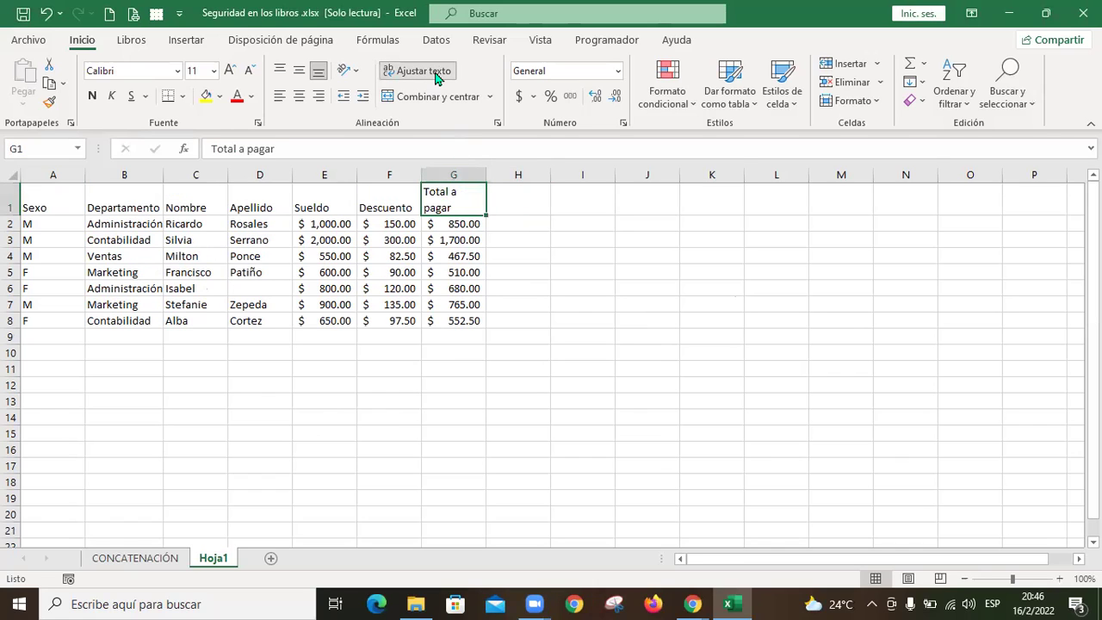
drag(47, 199, 454, 200)
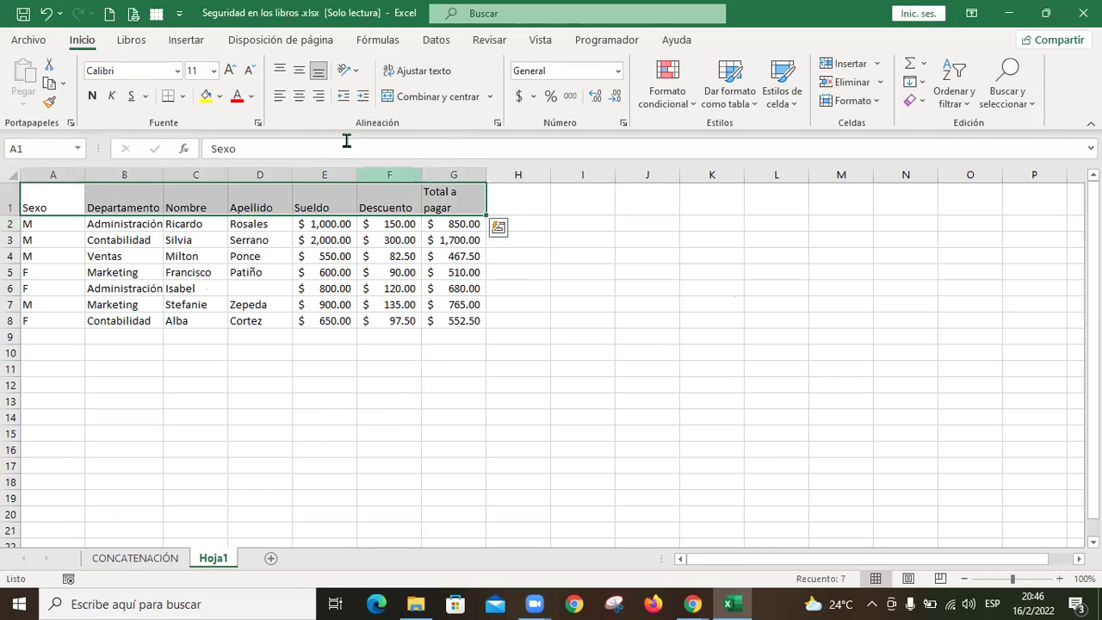
click(299, 70)
click(299, 96)
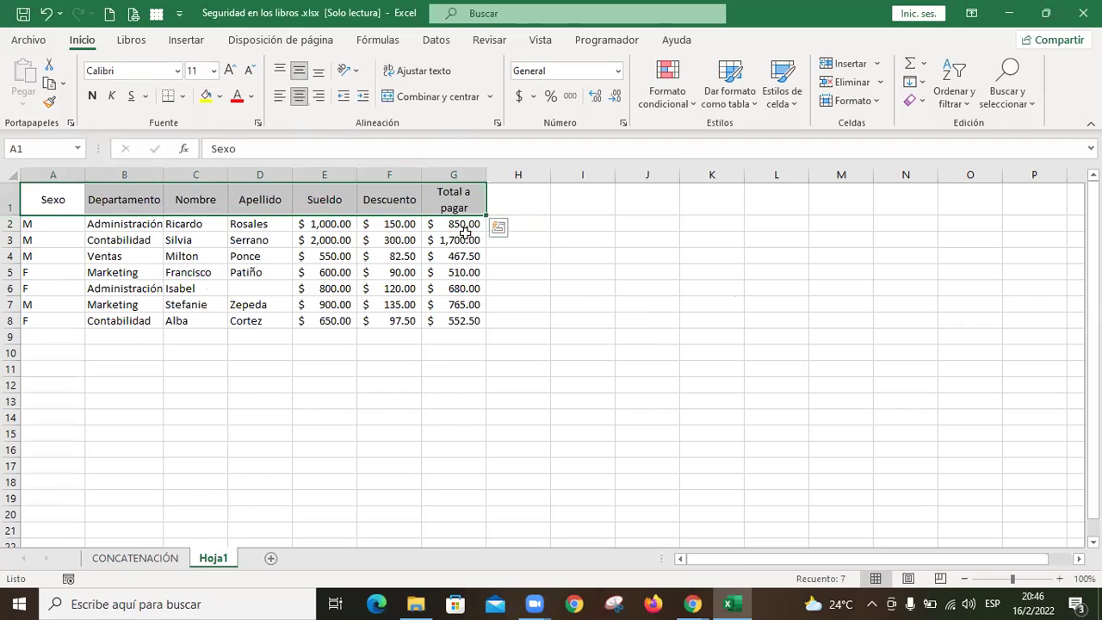
Step: Centre the Sexo values in A2:A8 horizontally and vertically
drag(39, 221, 52, 320)
click(298, 96)
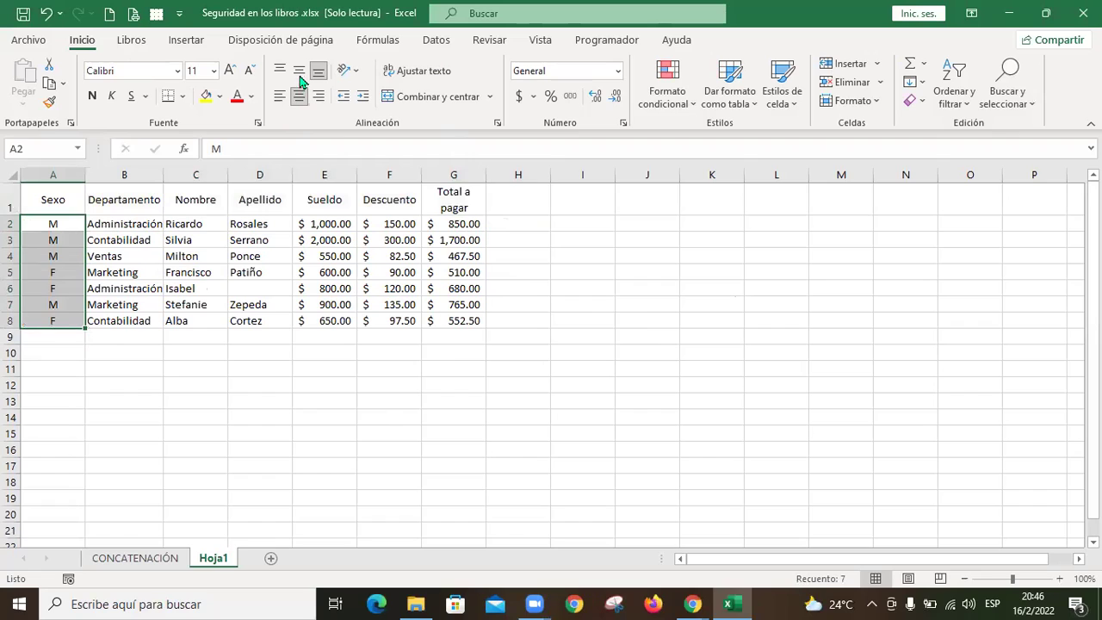
click(299, 69)
click(598, 394)
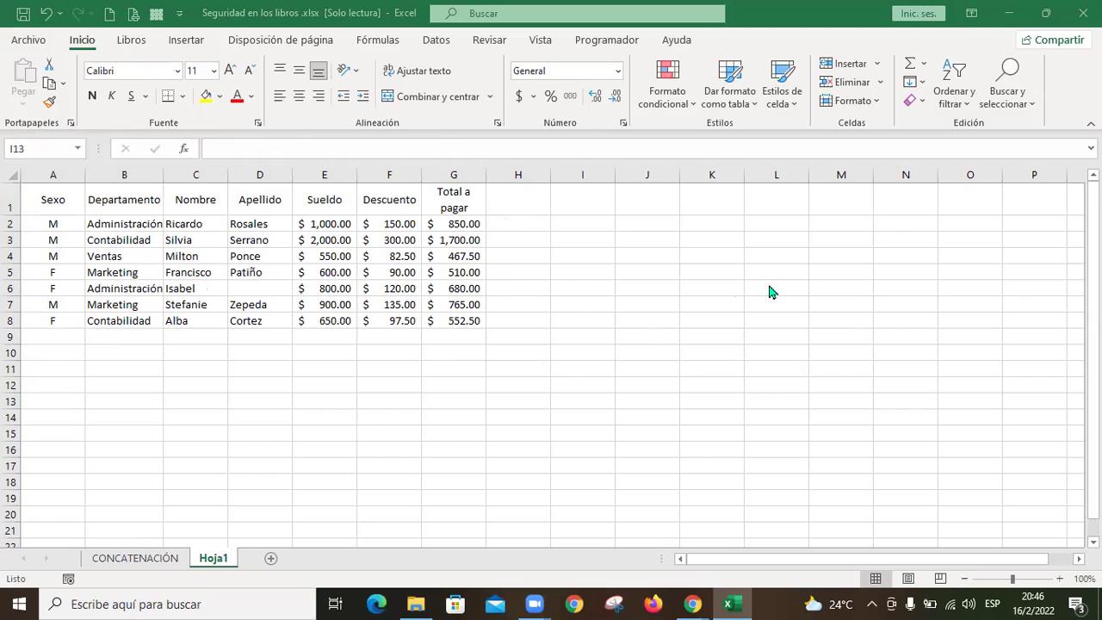
click(400, 240)
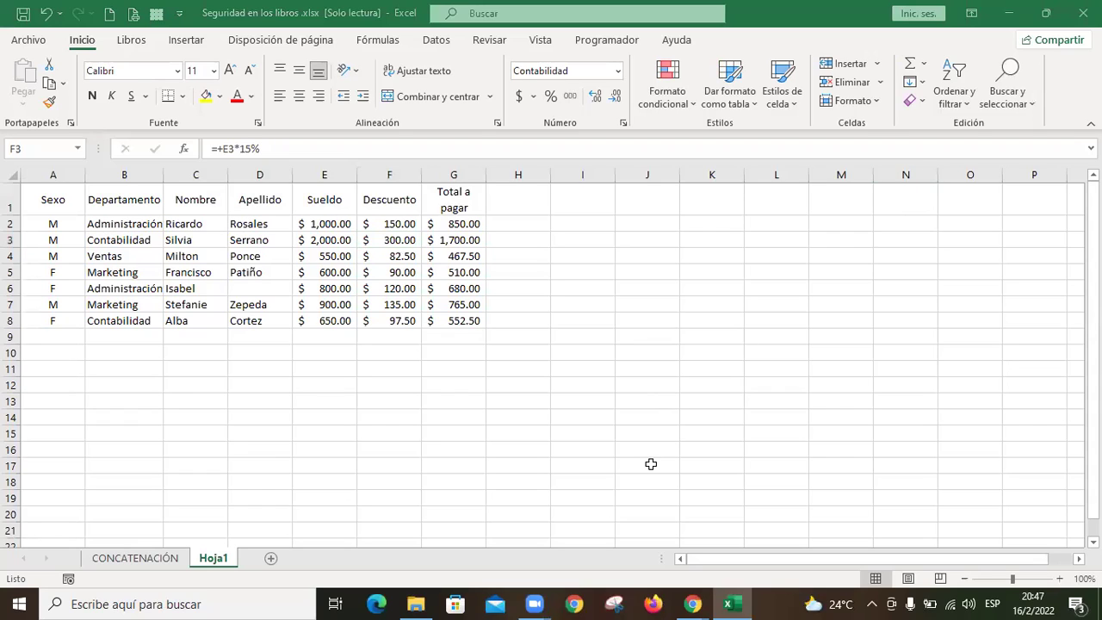
key(XF86AudioLowerVolume)
key(XF86AudioLowerVolume)
key(Escape)
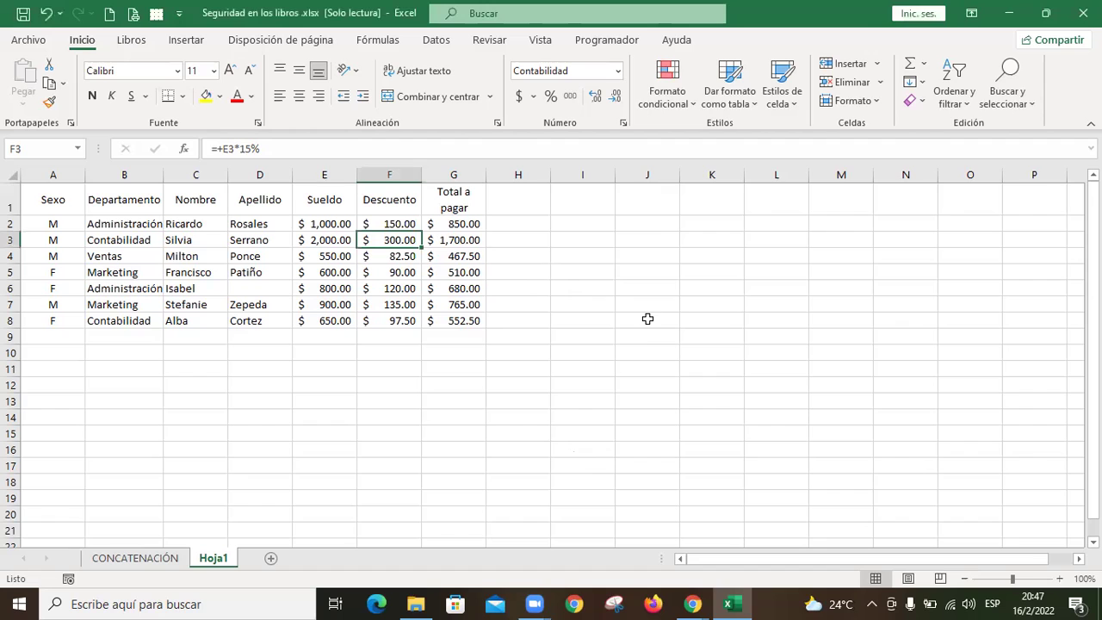
key(ctrl+1)
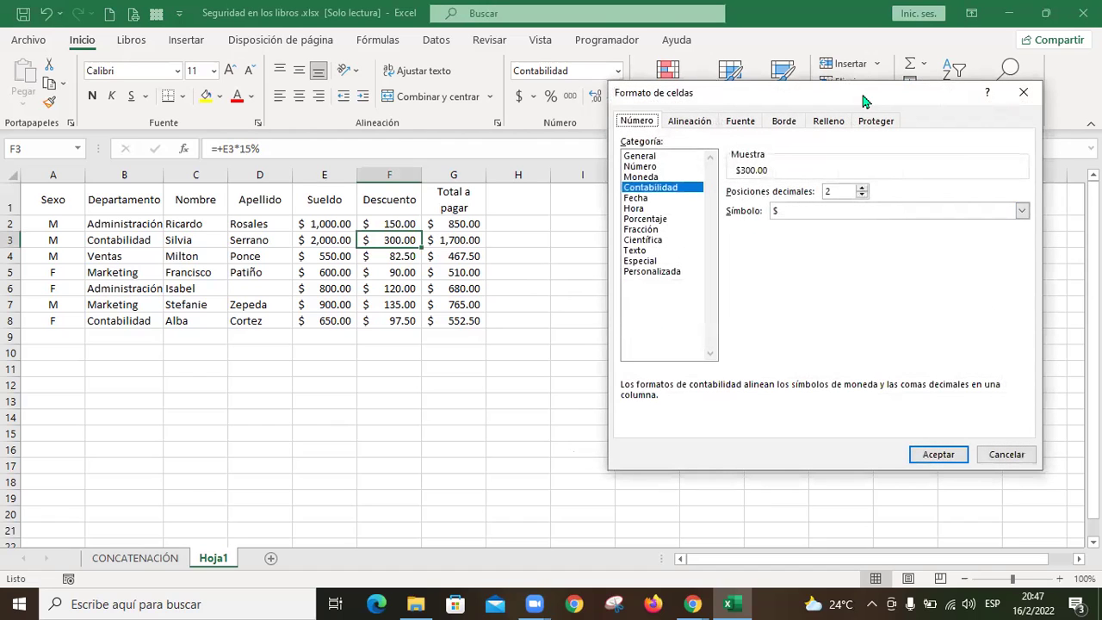
drag(863, 96, 690, 112)
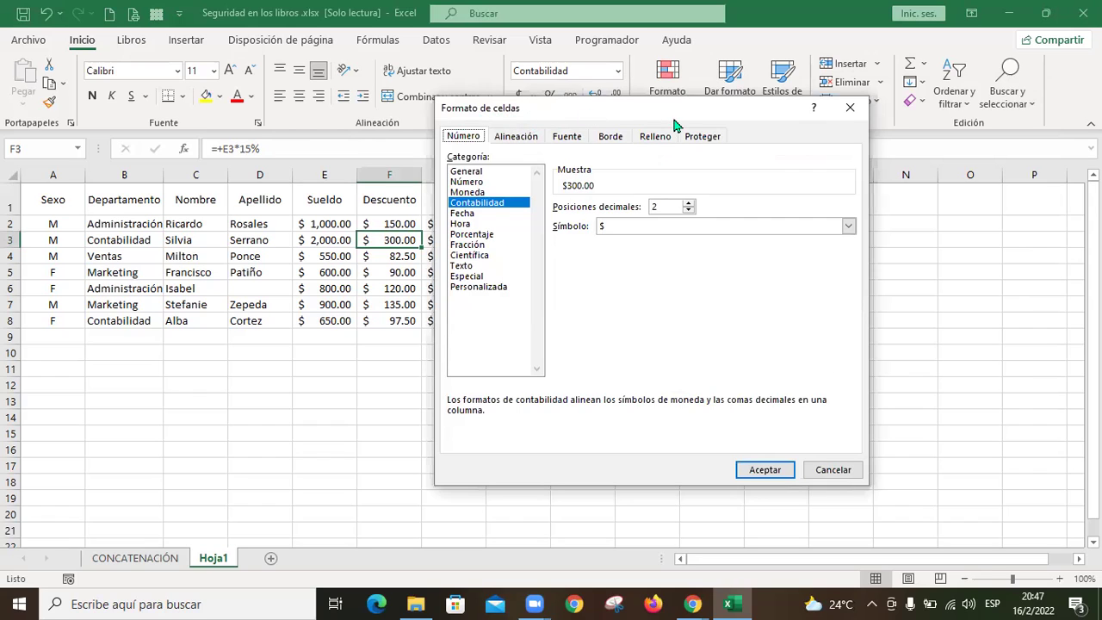
click(710, 137)
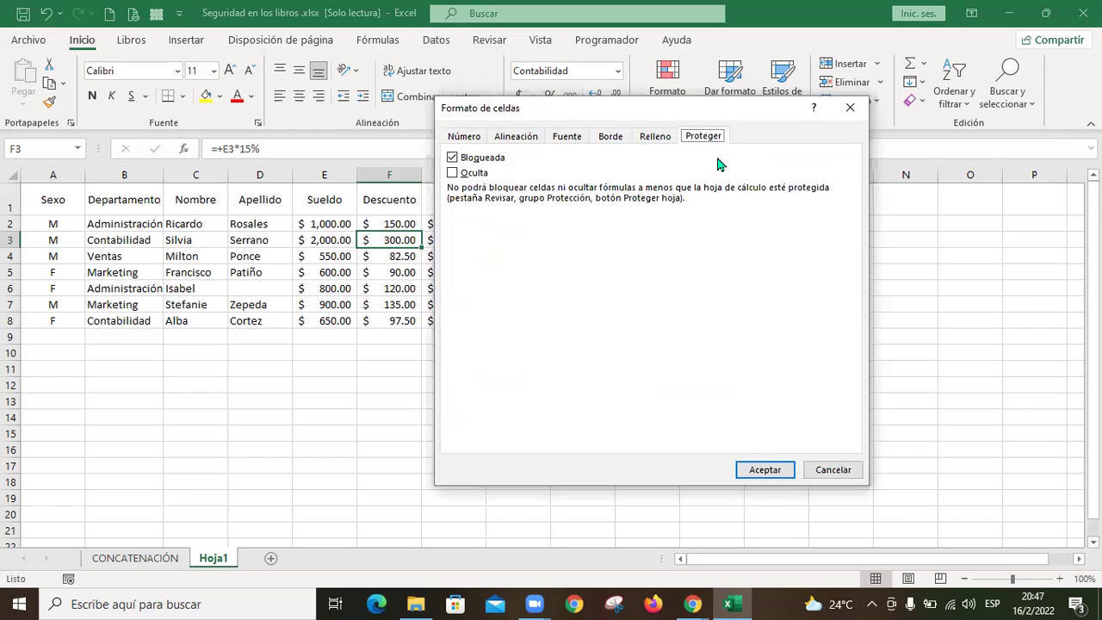
click(829, 469)
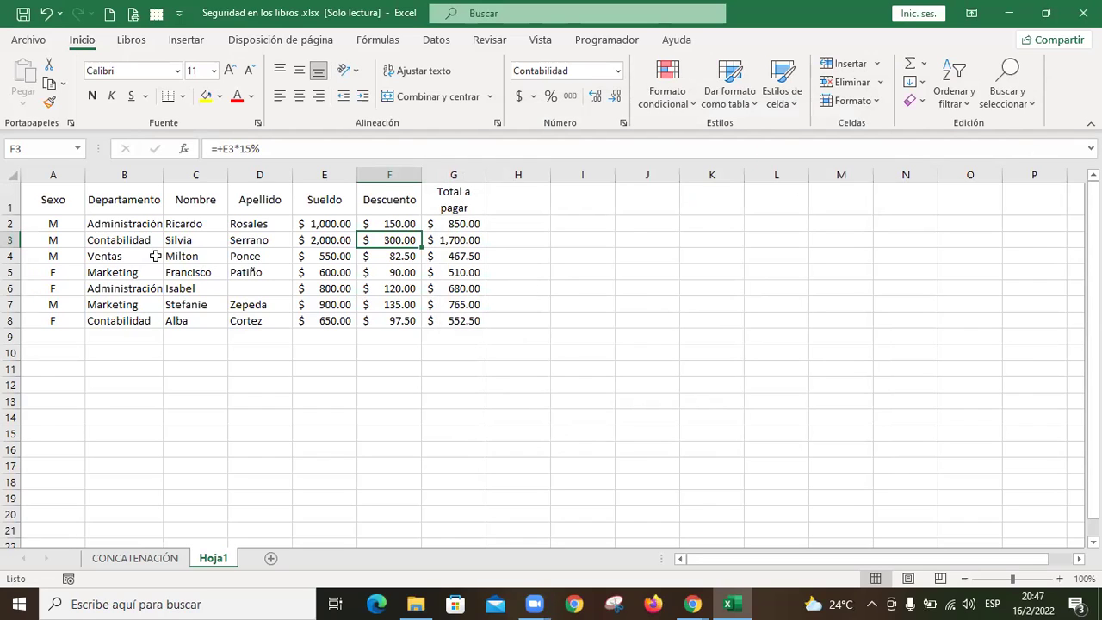
click(214, 225)
drag(245, 229, 256, 321)
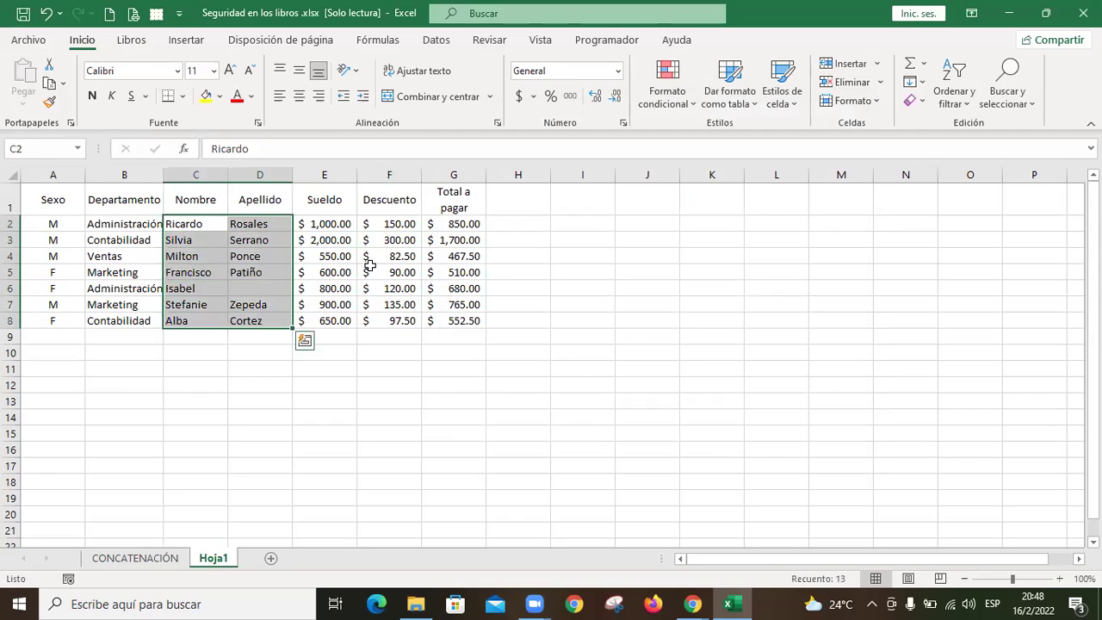
key(ctrl+q)
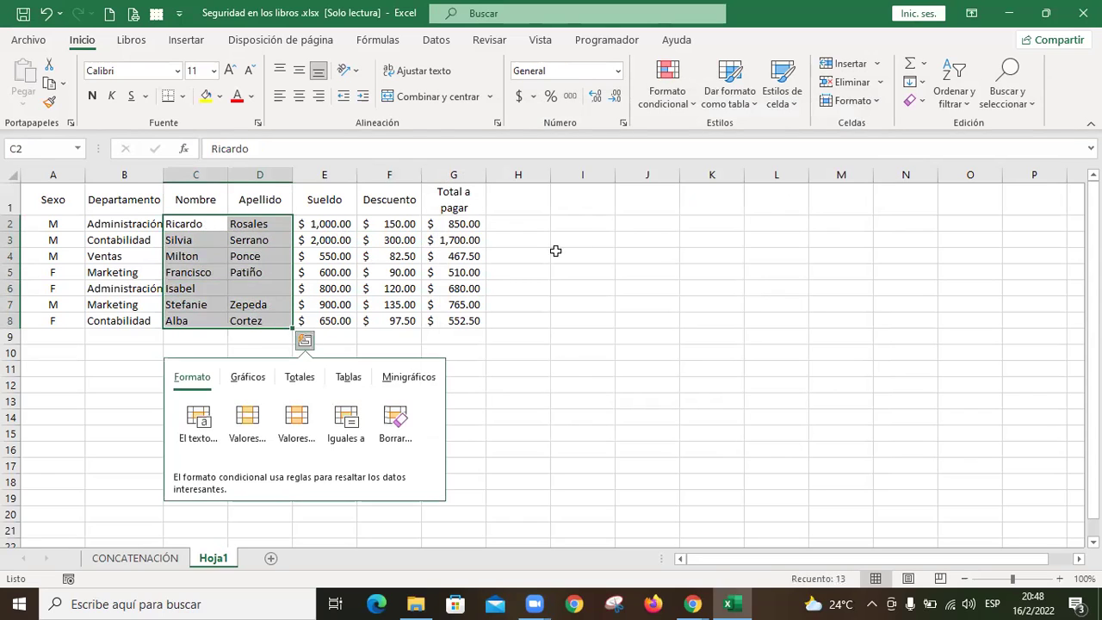
click(556, 251)
drag(197, 224, 448, 323)
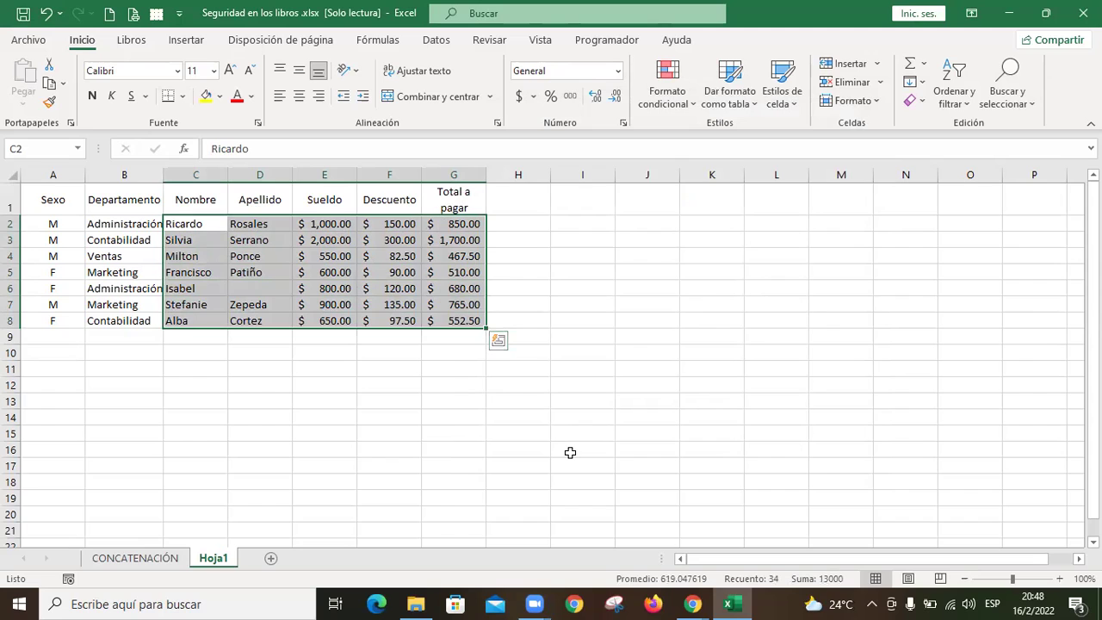
key(ctrl+1)
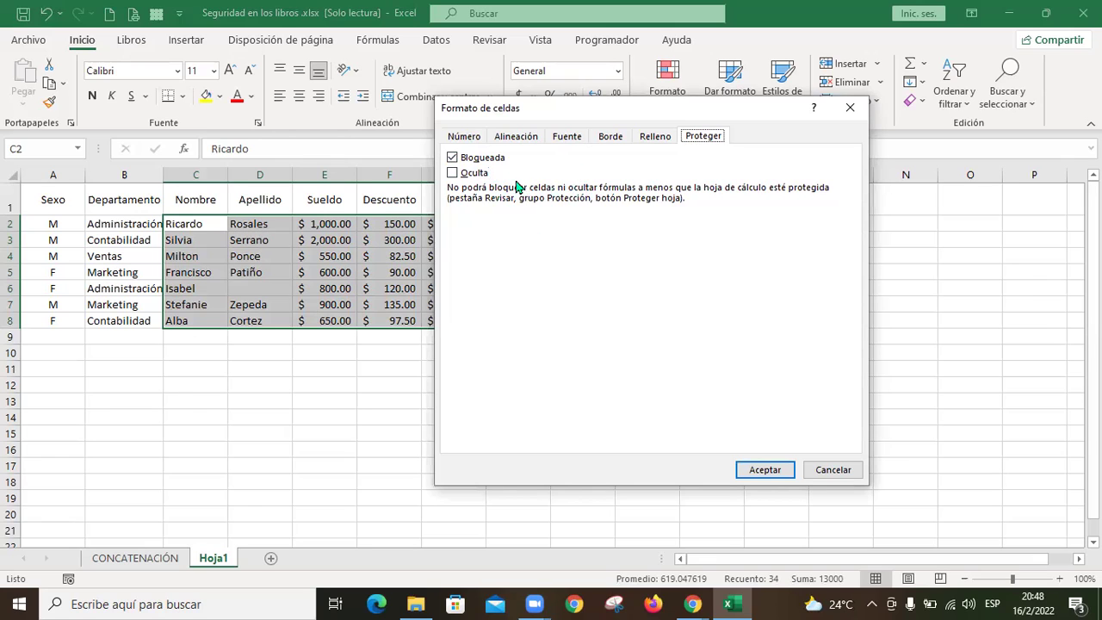
click(834, 471)
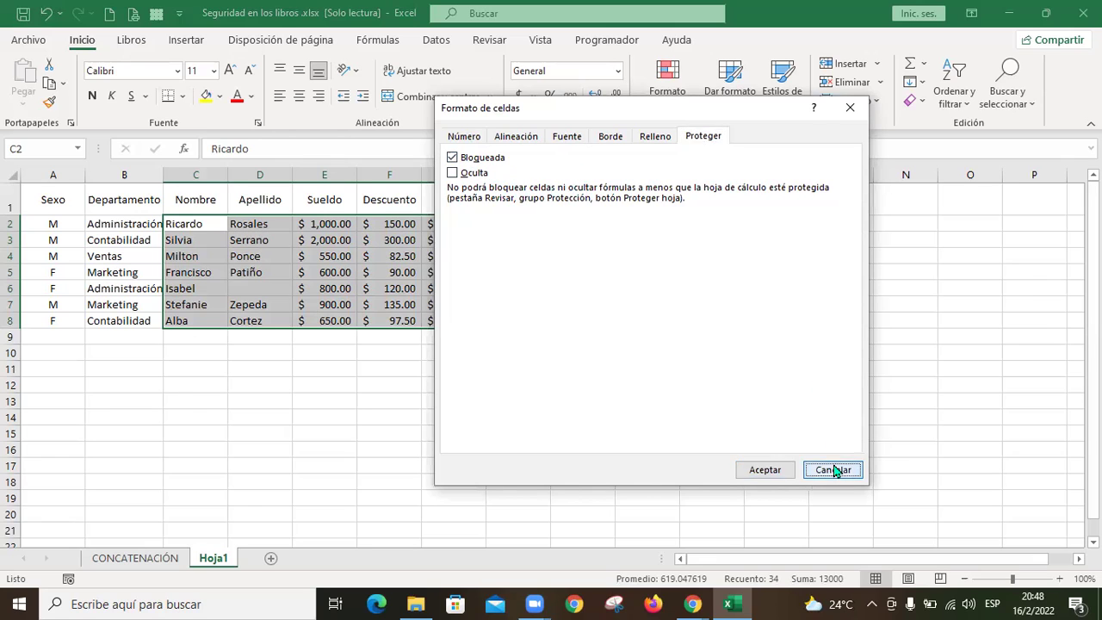
click(564, 324)
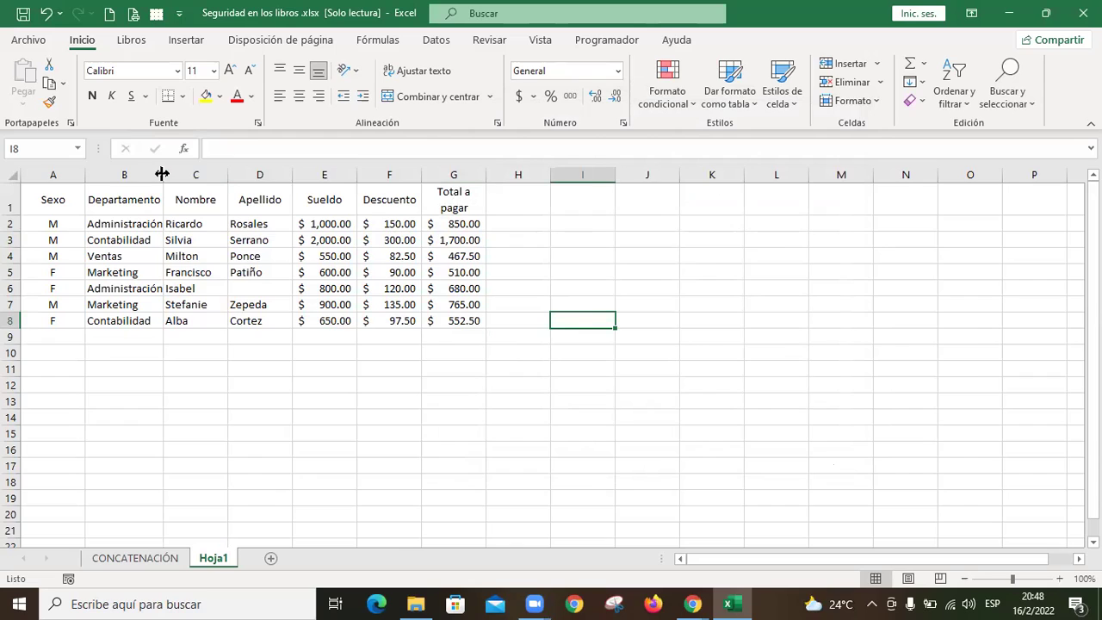
Step: Autofit column B to fit Administración and clear the Bloqueada lock on A2:B8
double_click(161, 174)
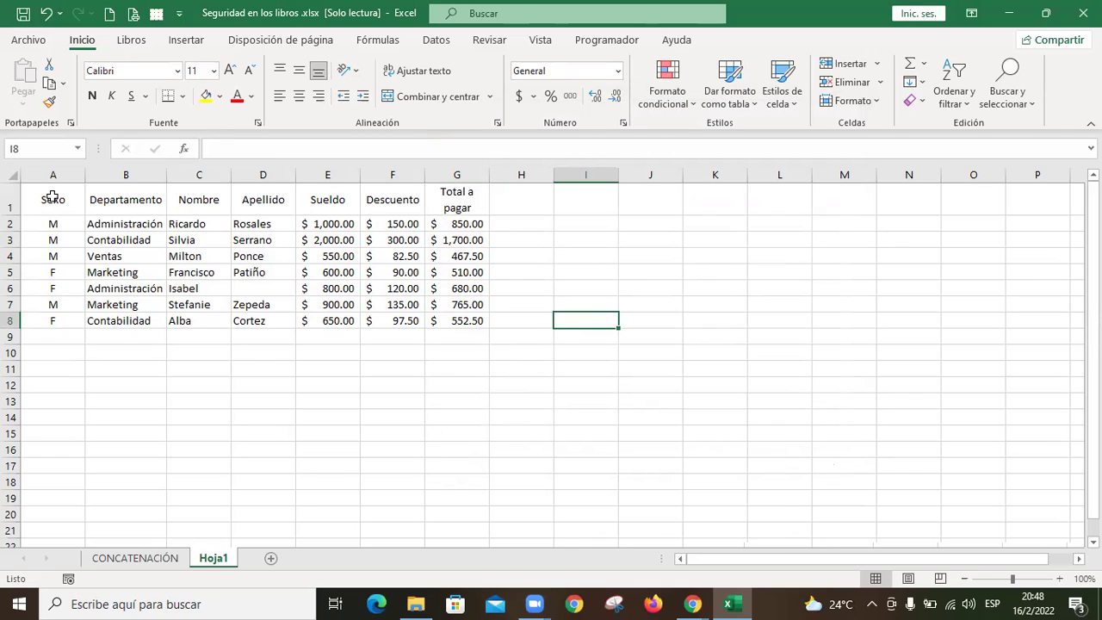
drag(57, 223, 131, 321)
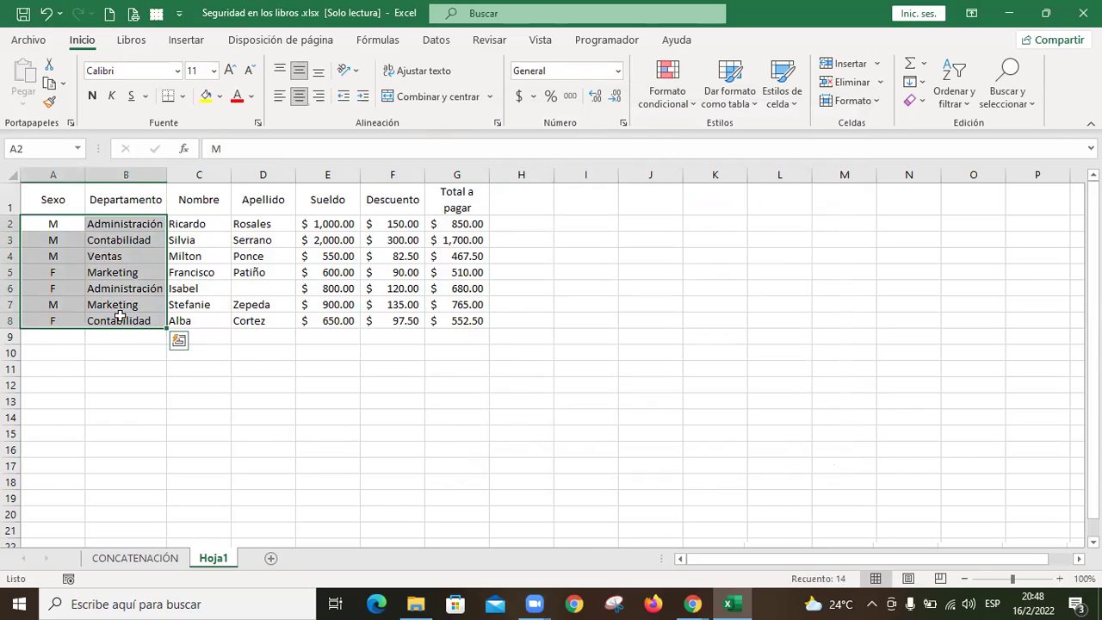
key(ctrl+1)
click(453, 159)
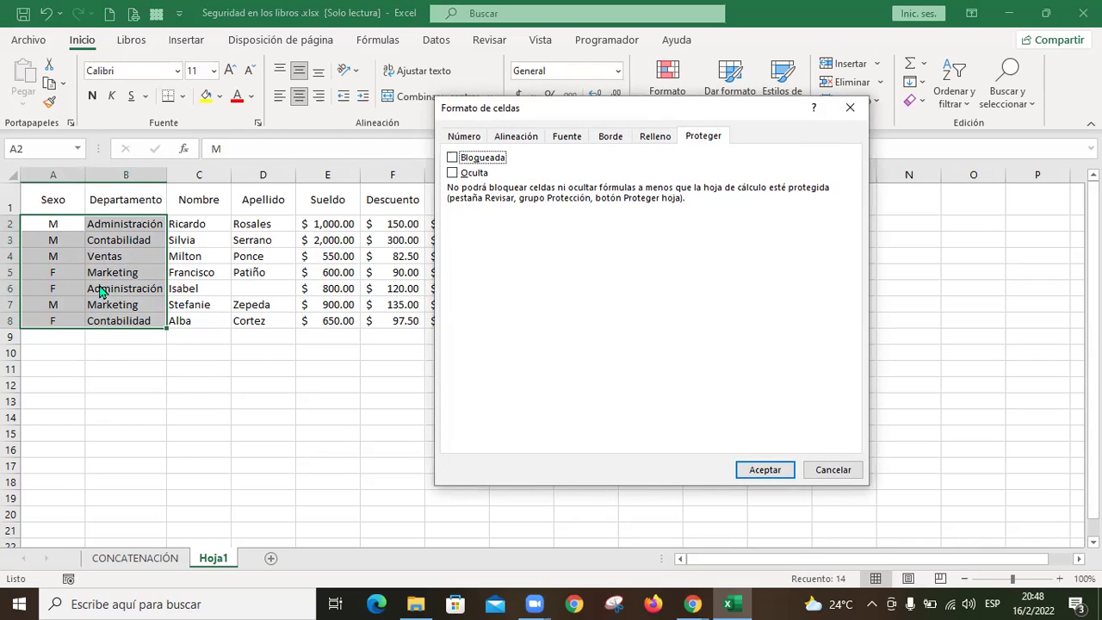
click(763, 470)
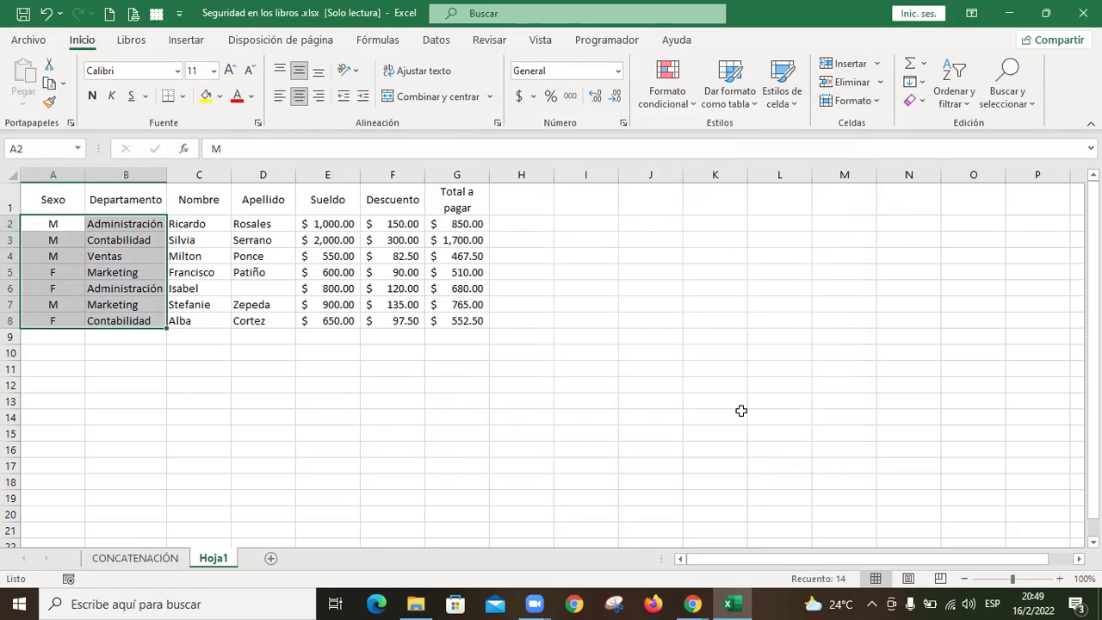
Step: Show the Datos tab and recheck in Formato de celdas that A2:B8 stay unlocked
click(437, 42)
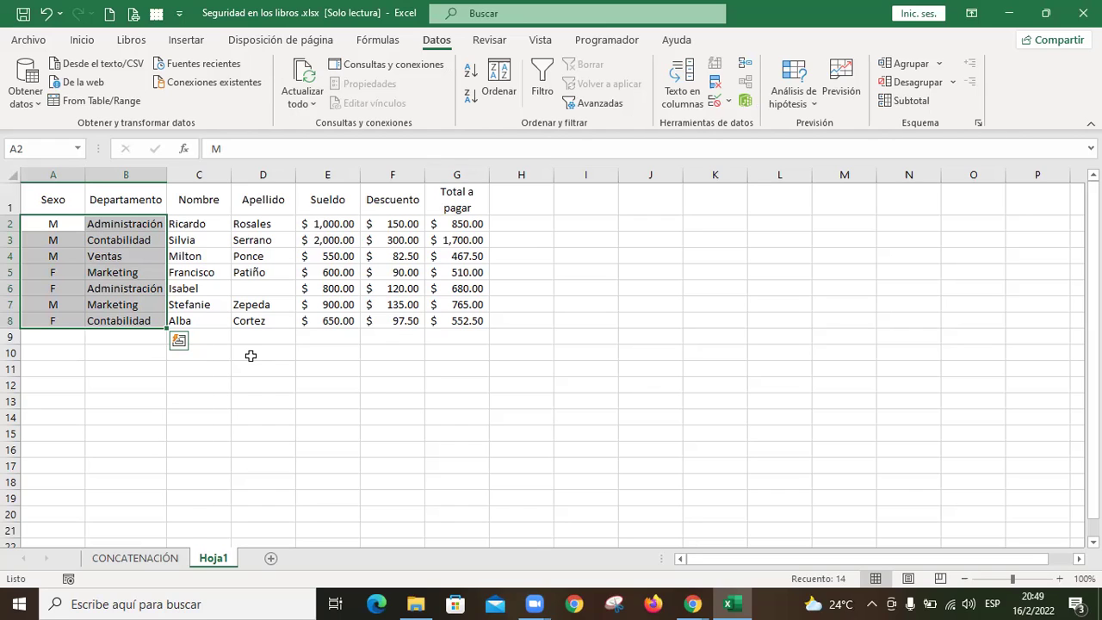
key(ctrl+1)
key(Escape)
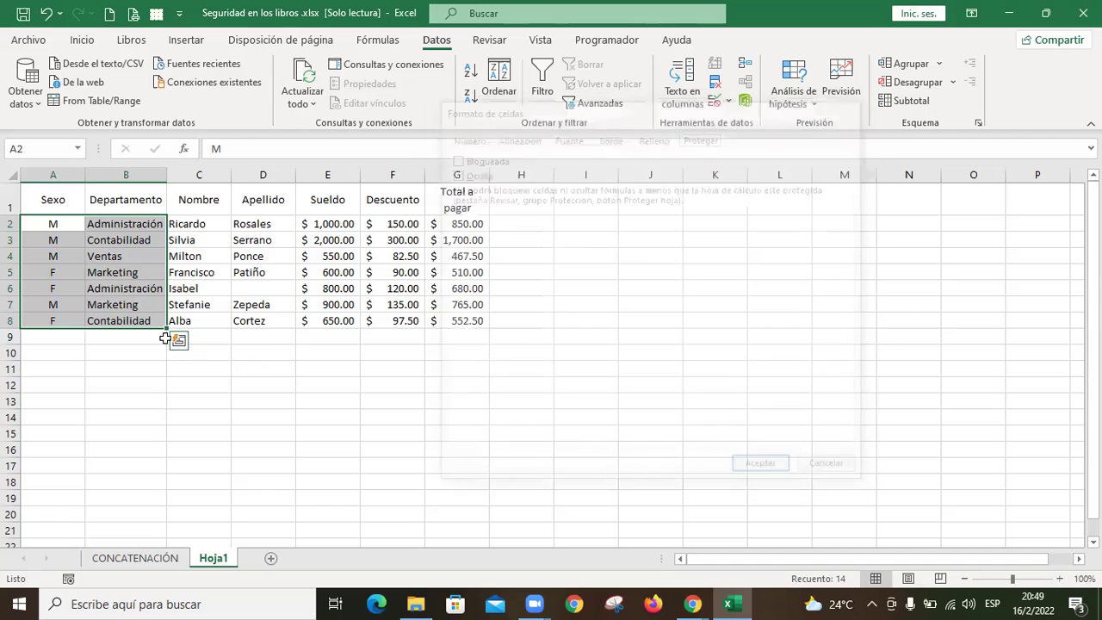
right_click(139, 288)
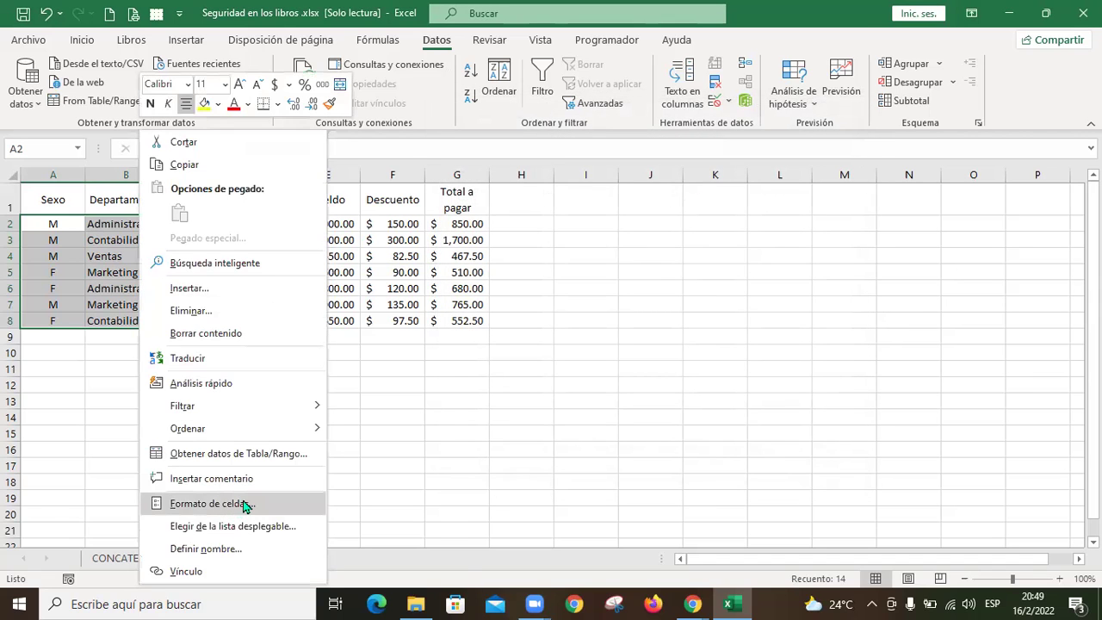
click(246, 503)
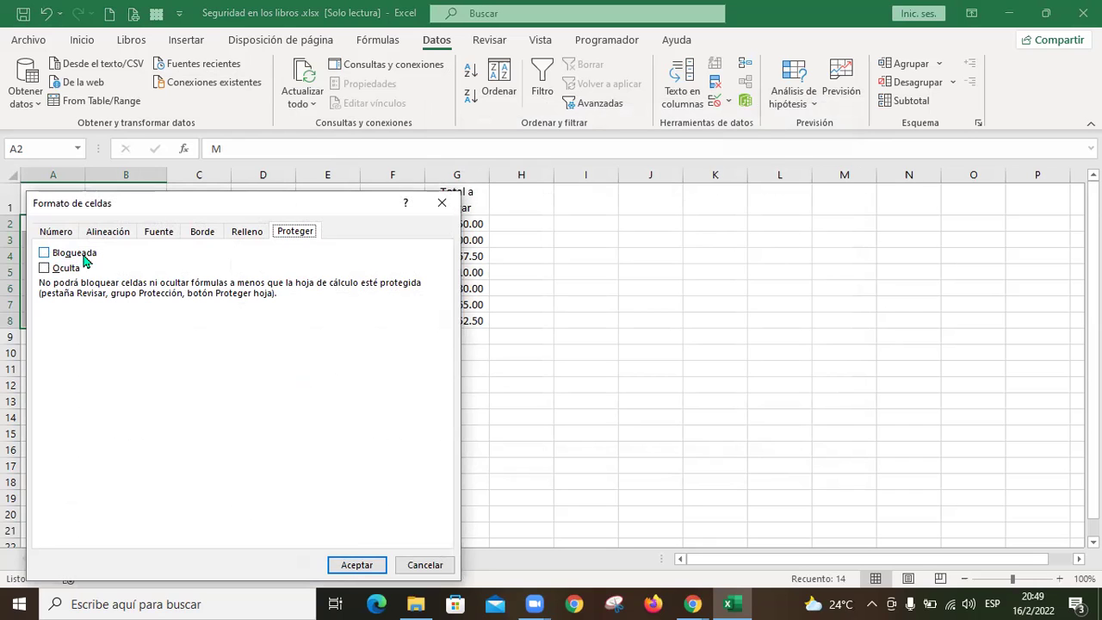
click(362, 565)
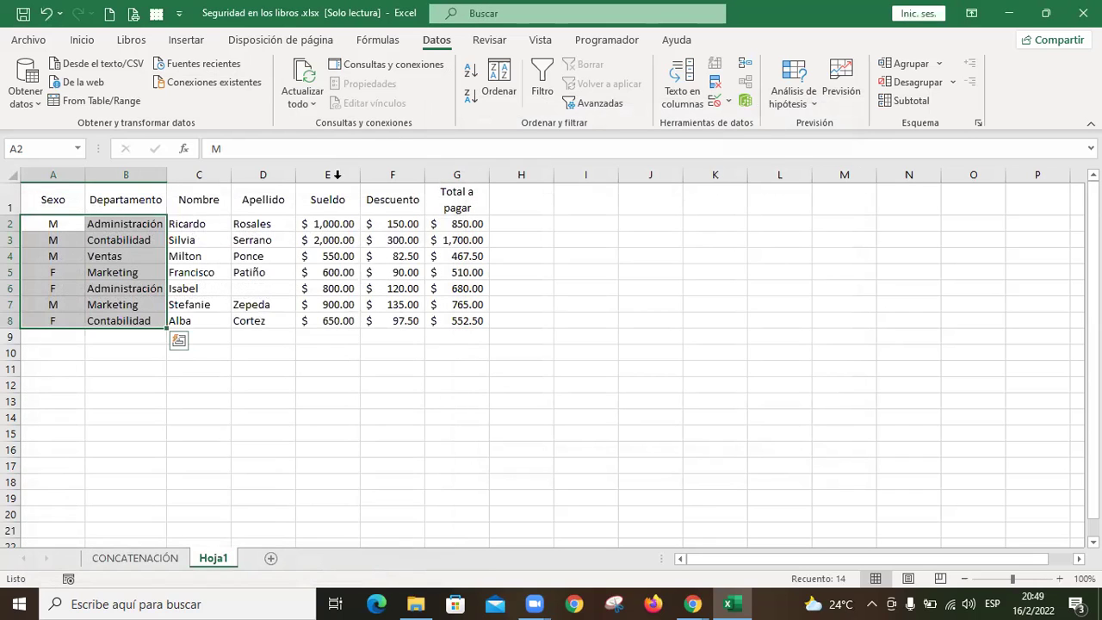
Step: Protect Hoja1 with a password, still allowing selection of locked and unlocked cells
click(496, 45)
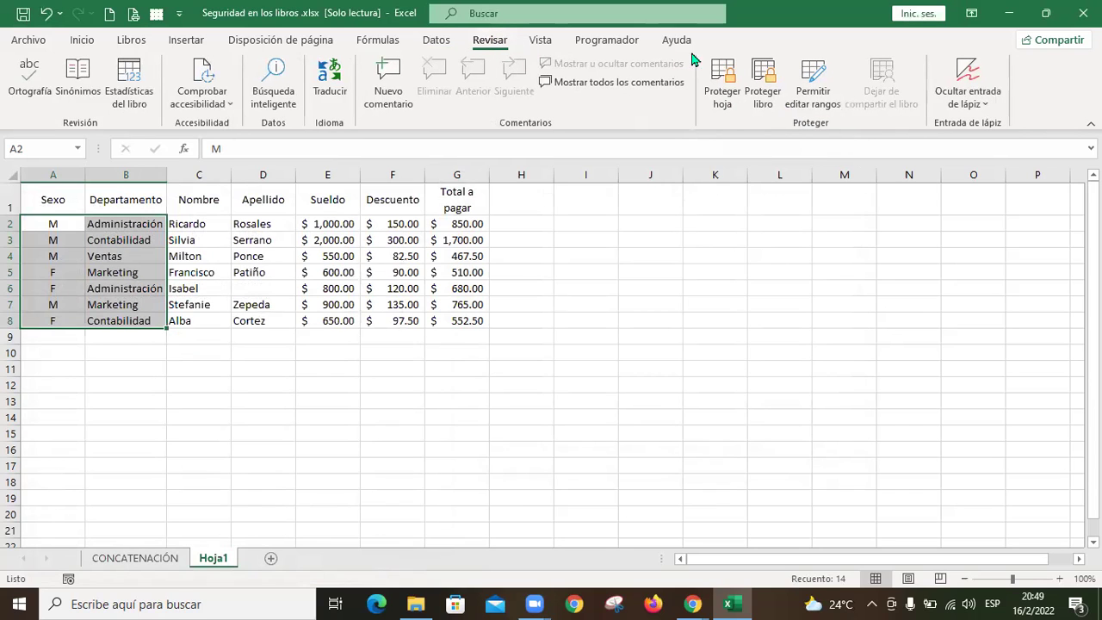
click(730, 83)
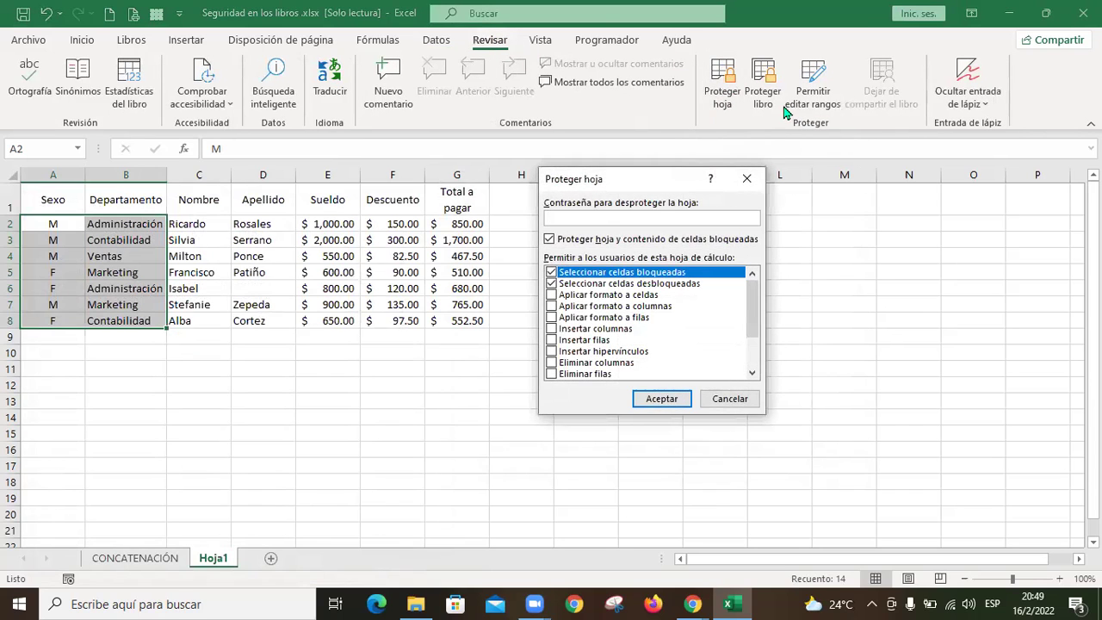
text(123)
mouse_move(751, 313)
mouse_down()
mouse_move(755, 364)
mouse_move(756, 296)
mouse_up()
click(677, 403)
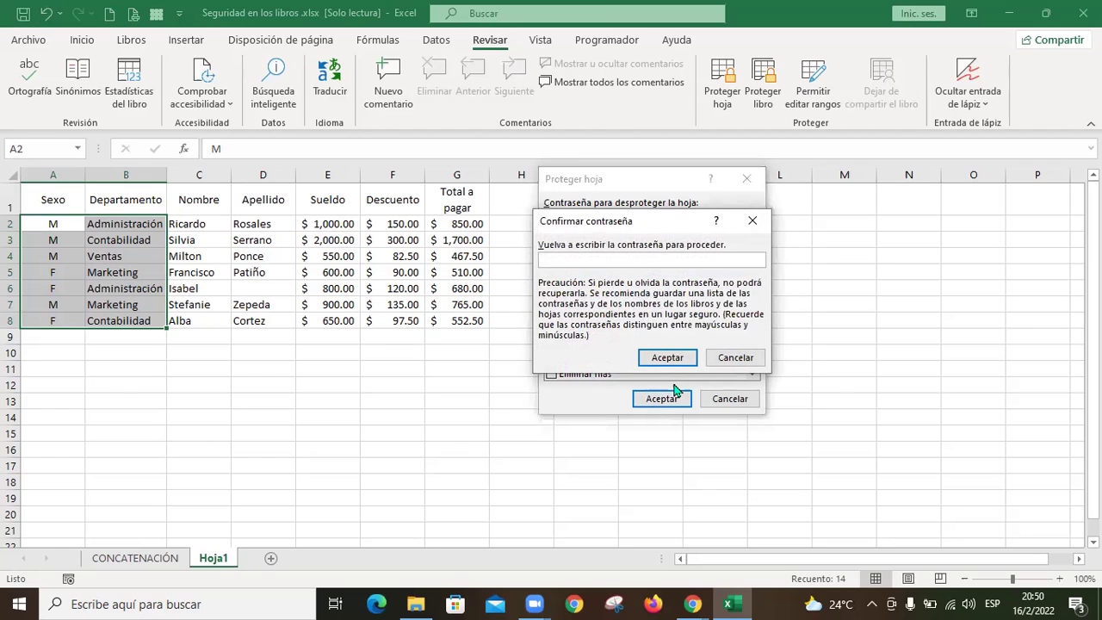
text(123)
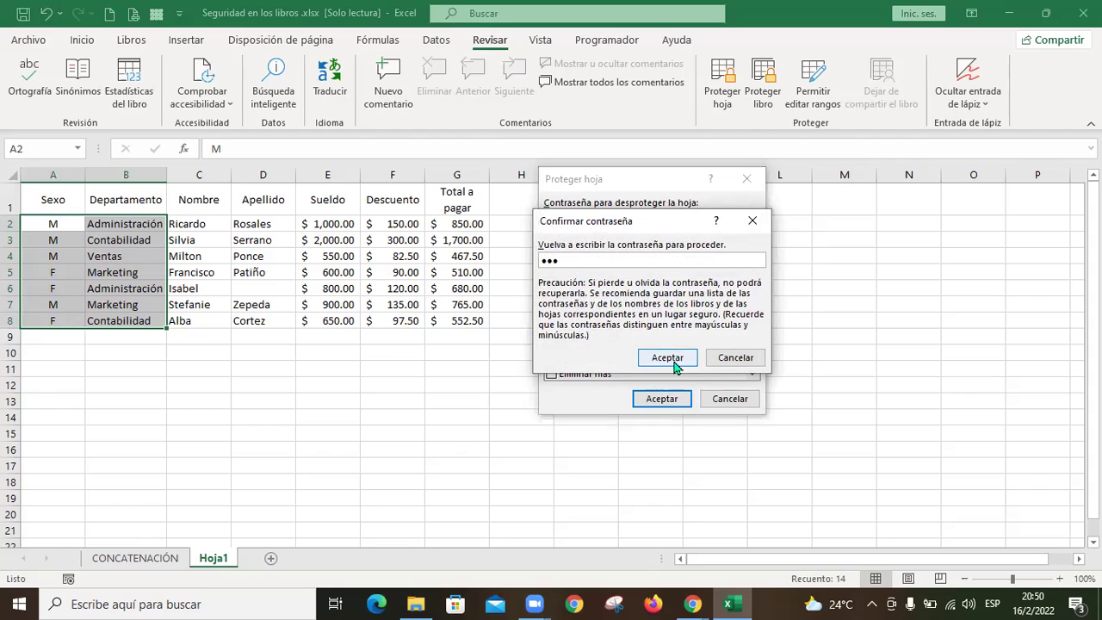
click(674, 359)
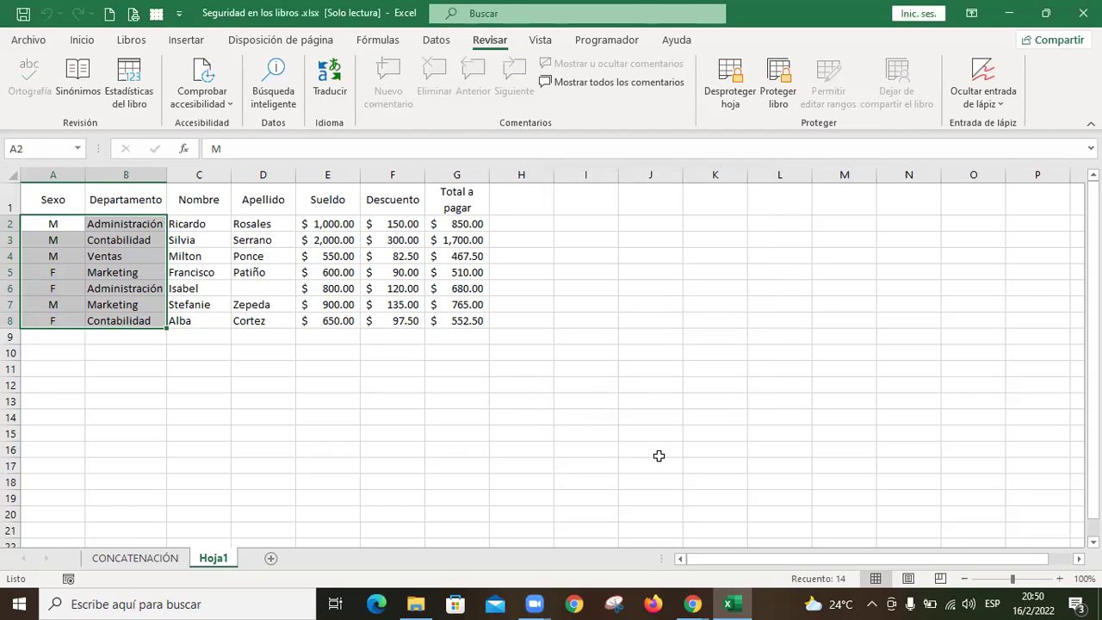
Step: Test edits in A2, B2 and C2 on protected Hoja1, then dismiss the protected-sheet warning
click(651, 340)
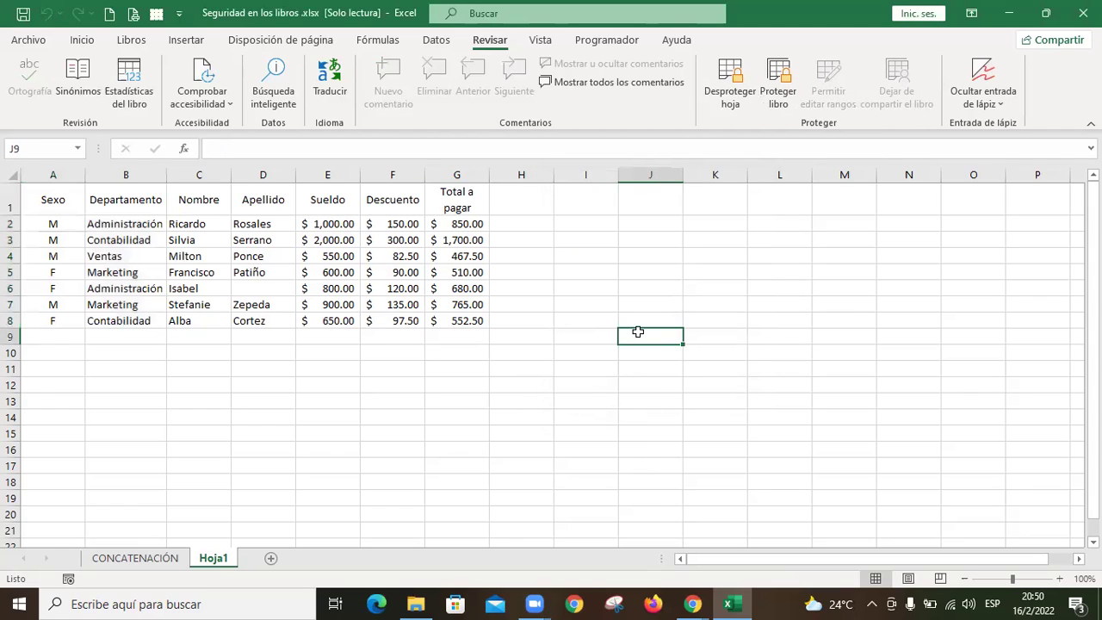
click(61, 225)
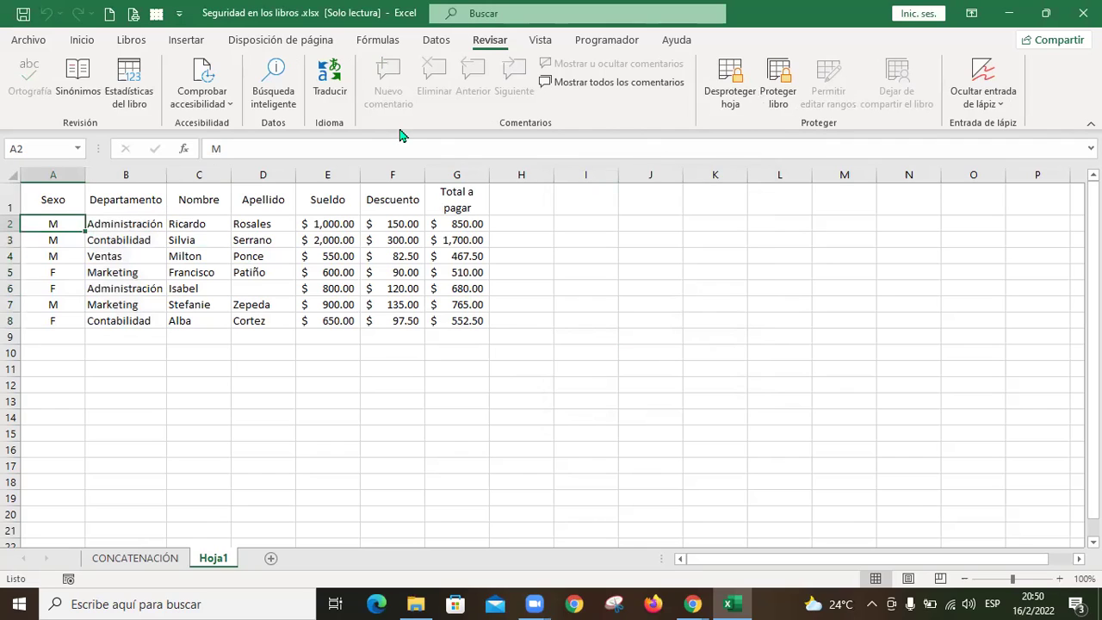
text(F)
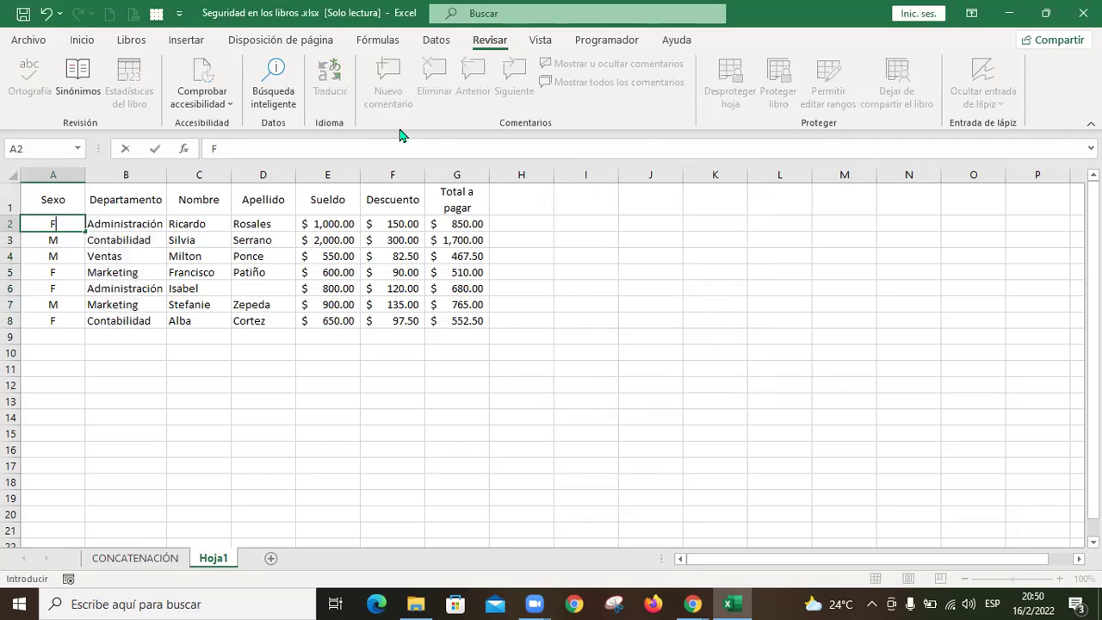
key(Escape)
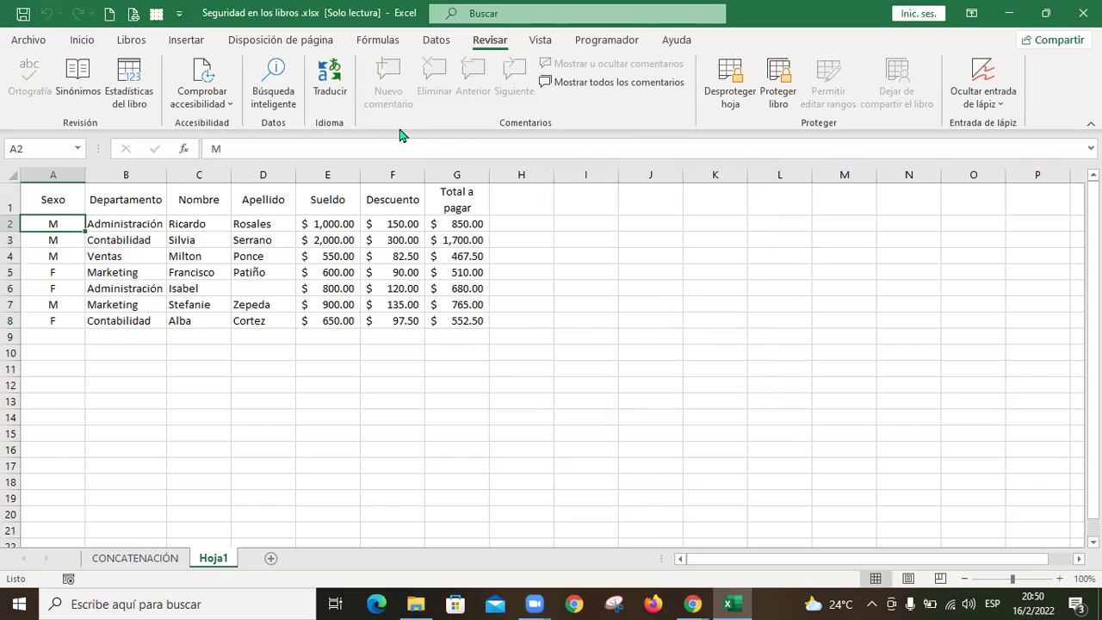
key(Right)
text(M)
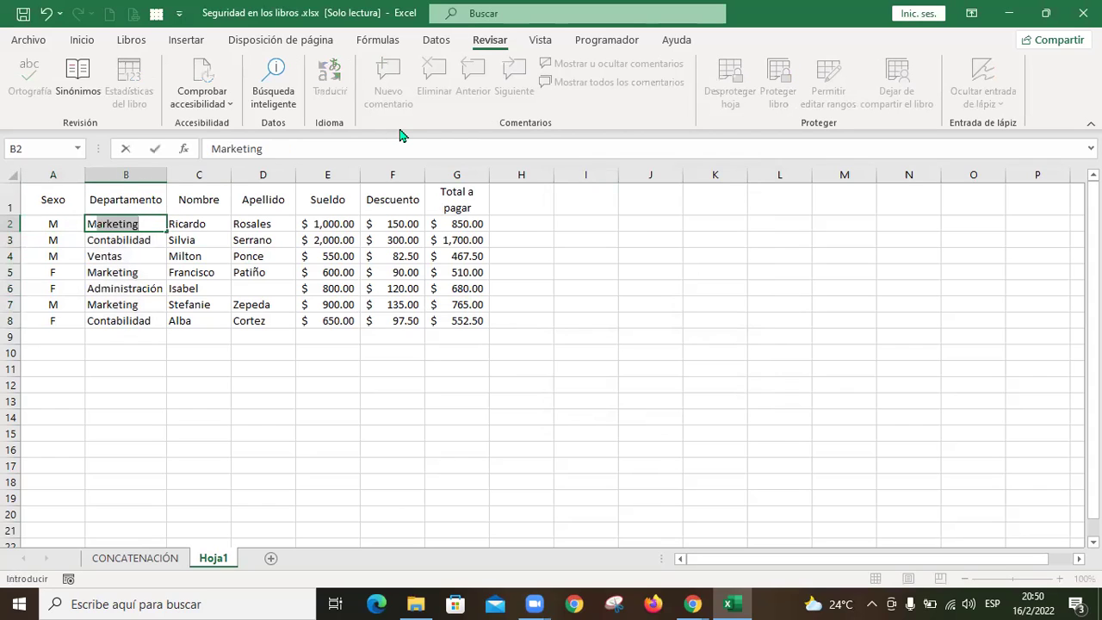
key(Escape)
key(Right)
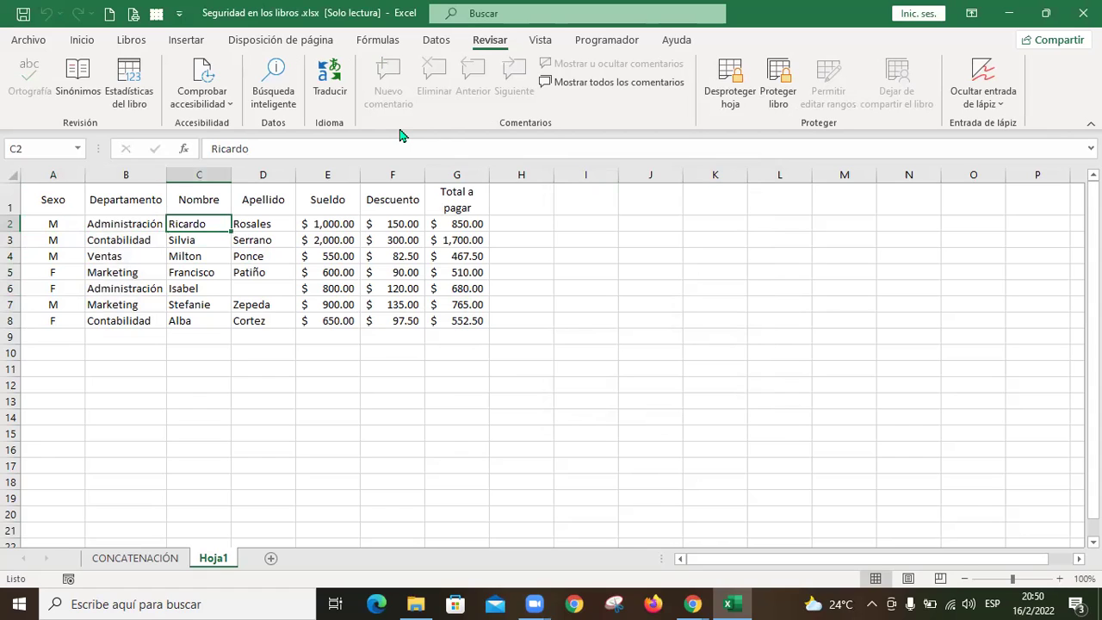
key(Delete)
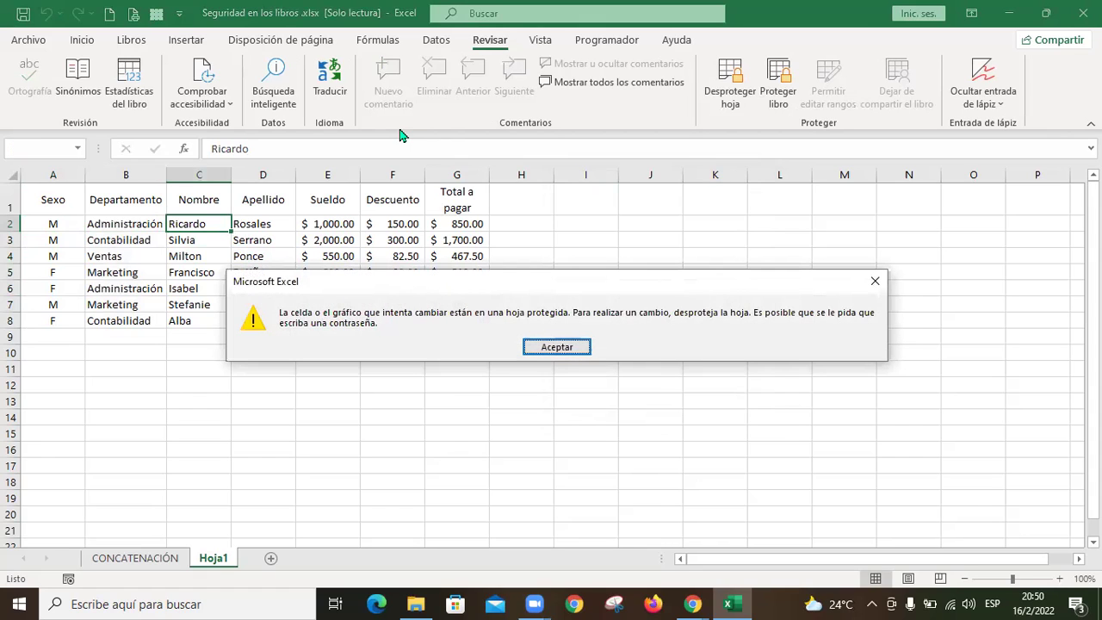
key(Return)
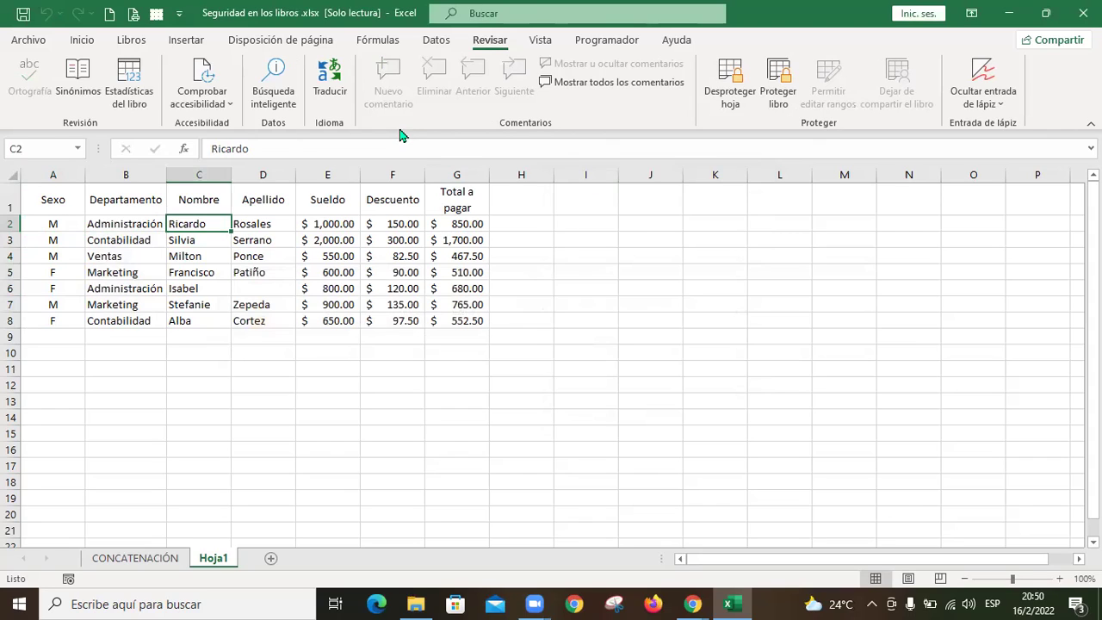
Step: Open the Desproteger hoja prompt, cancel it, and leave cell F2 selected
key(Left)
key(Left)
key(shift+Right)
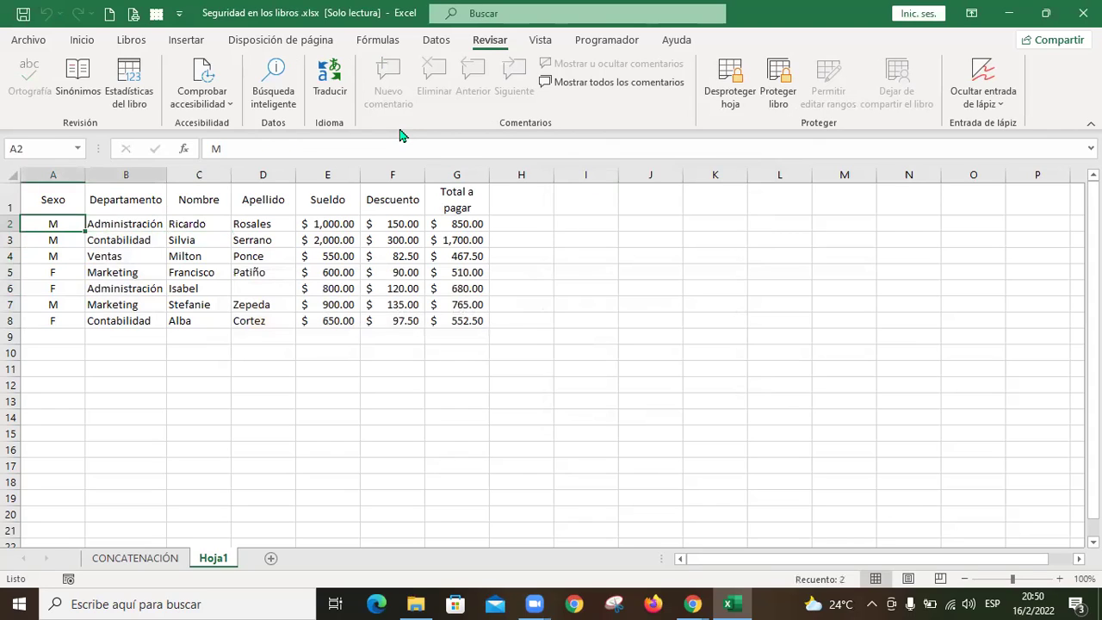
key(shift+Down)
key(shift+Down)
key(shift+Down)
key(shift+Down)
key(shift+Down)
key(shift+Down)
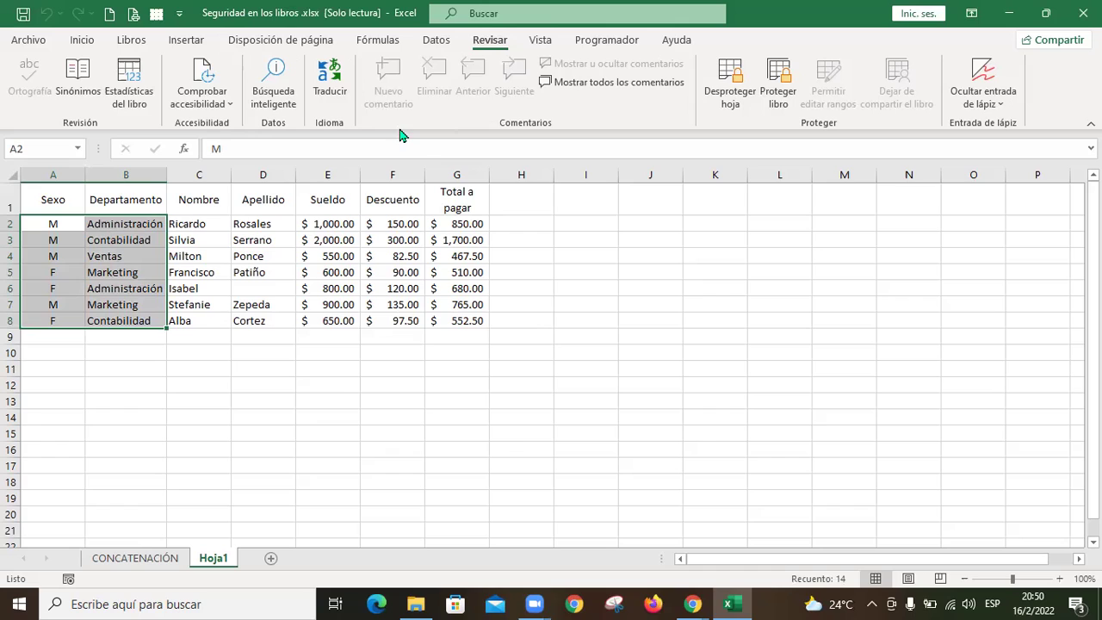
click(214, 238)
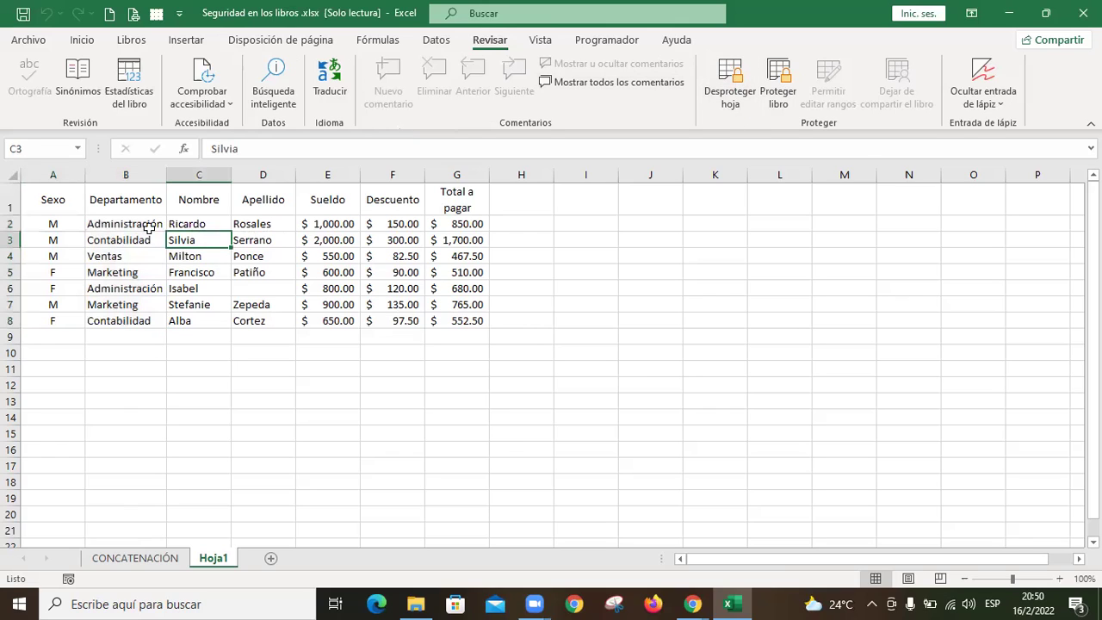
click(731, 89)
click(727, 315)
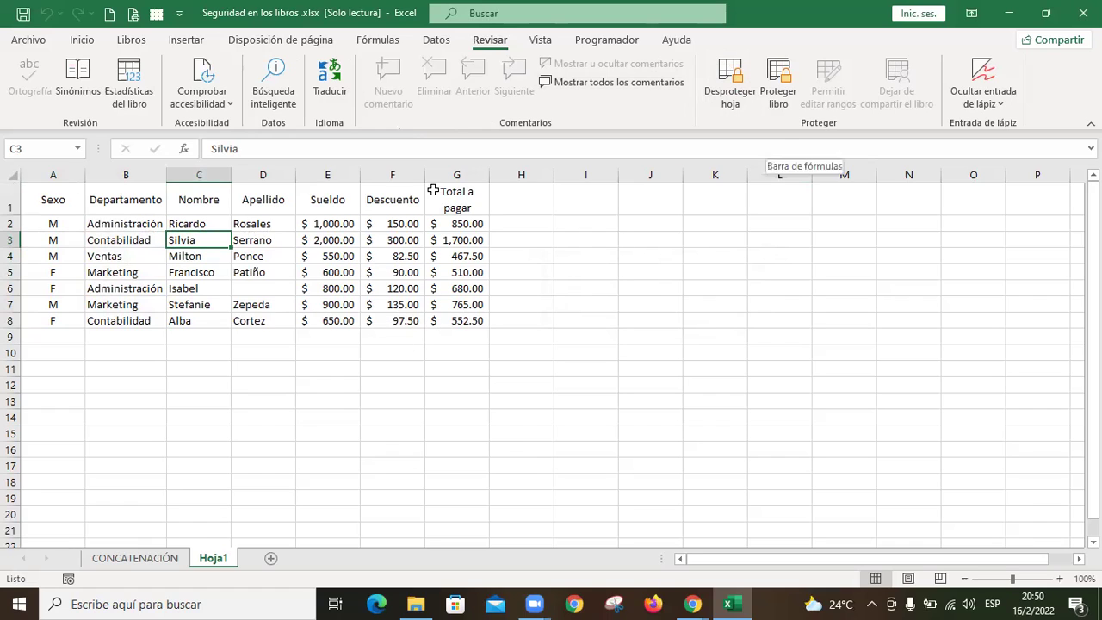
click(386, 224)
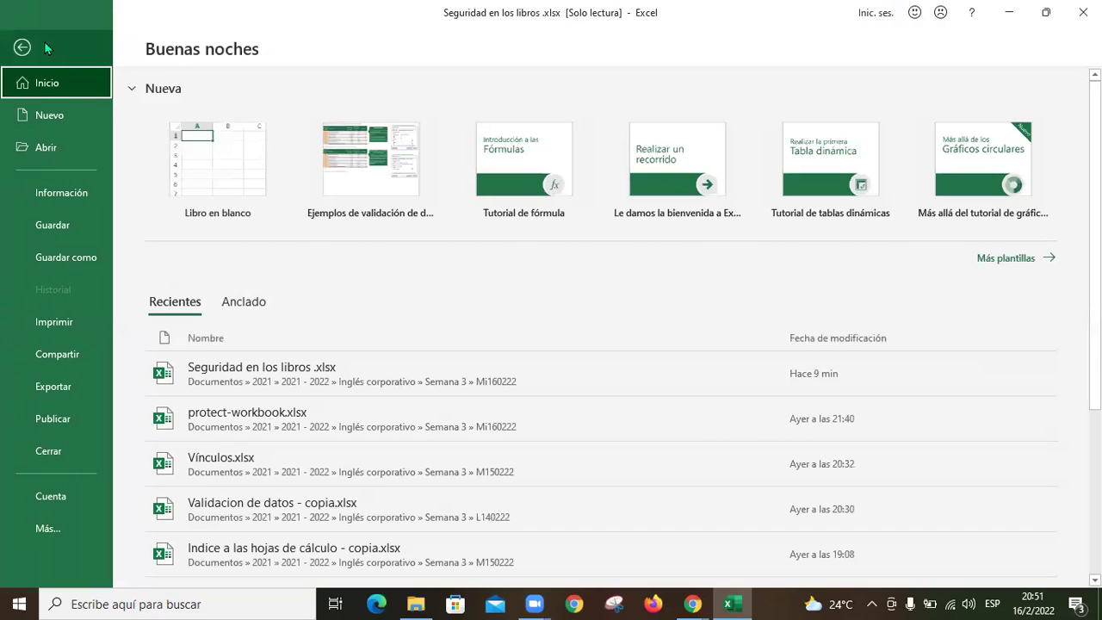
Step: On the Información page, view the Proteger libro options and cancel unprotecting Hoja1
click(86, 195)
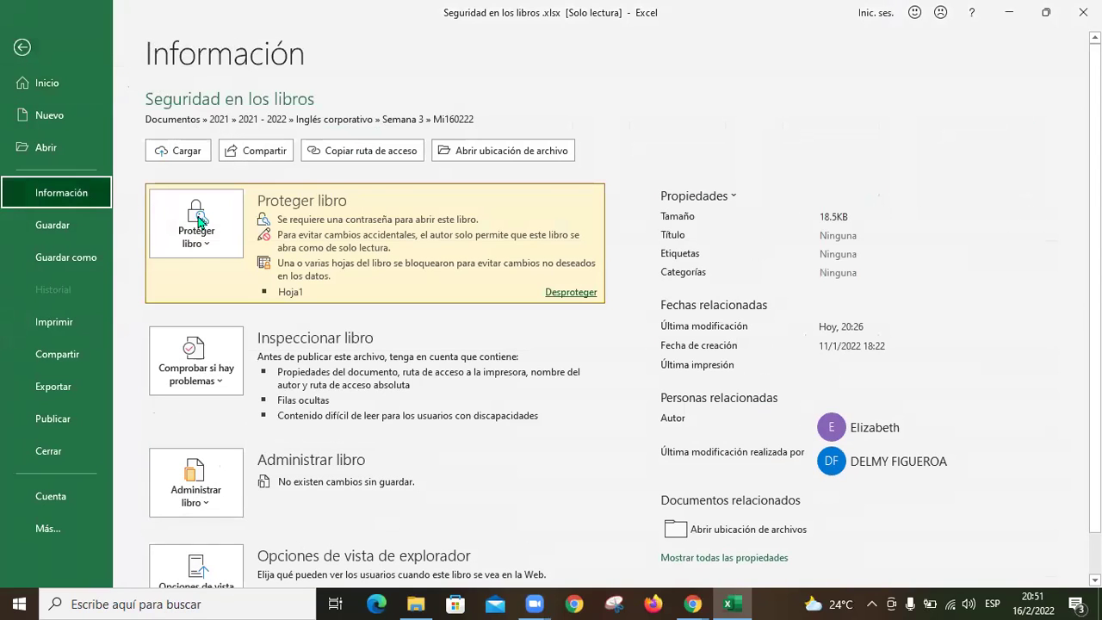
click(205, 249)
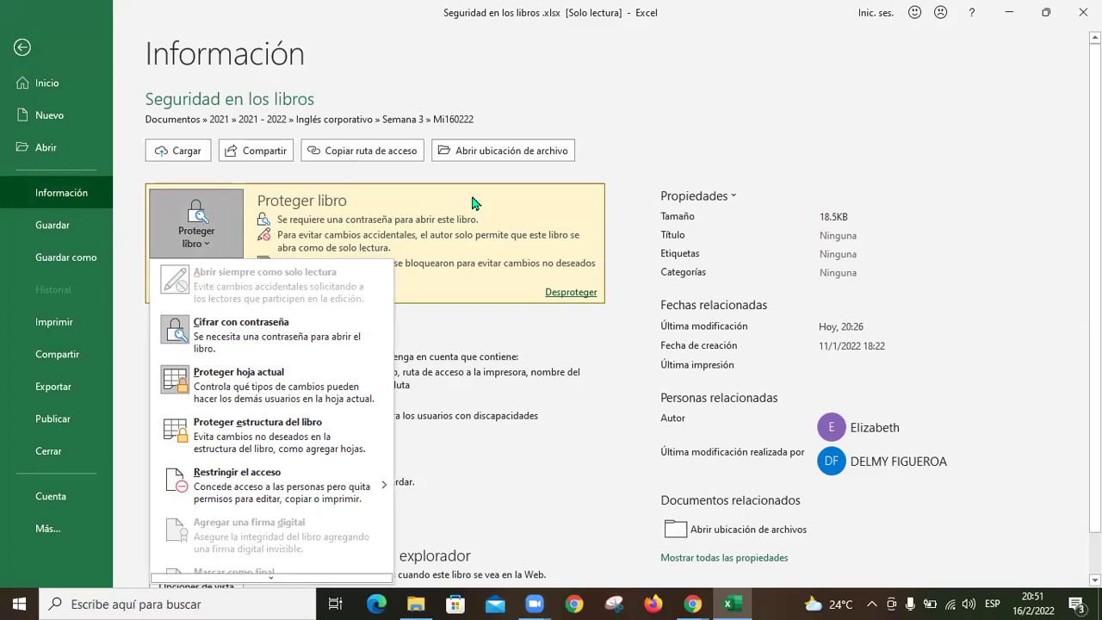
key(Escape)
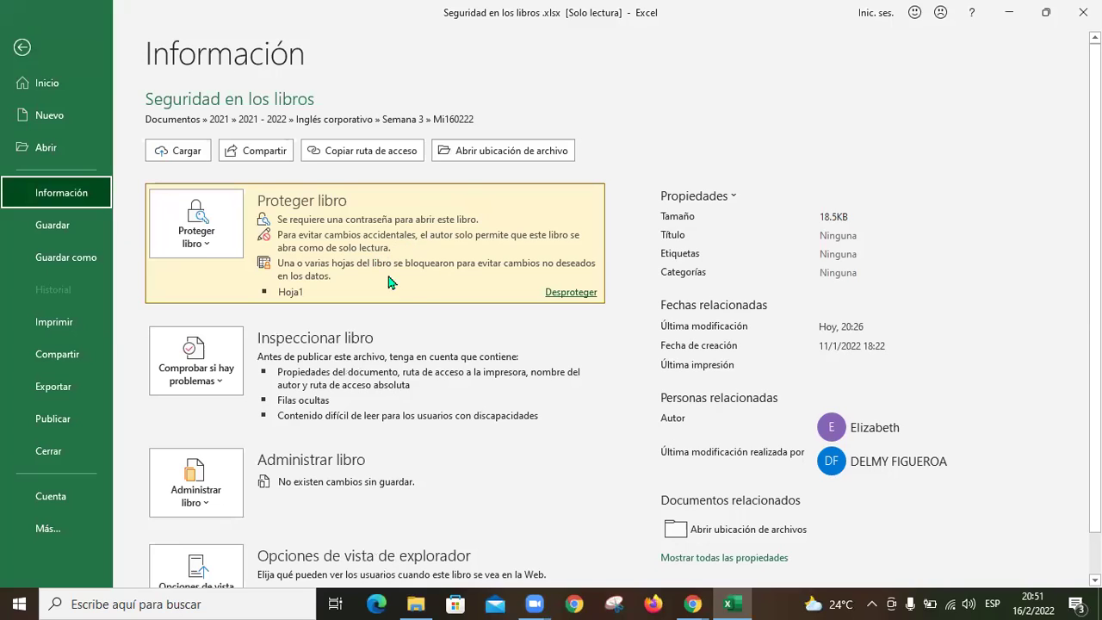
click(578, 294)
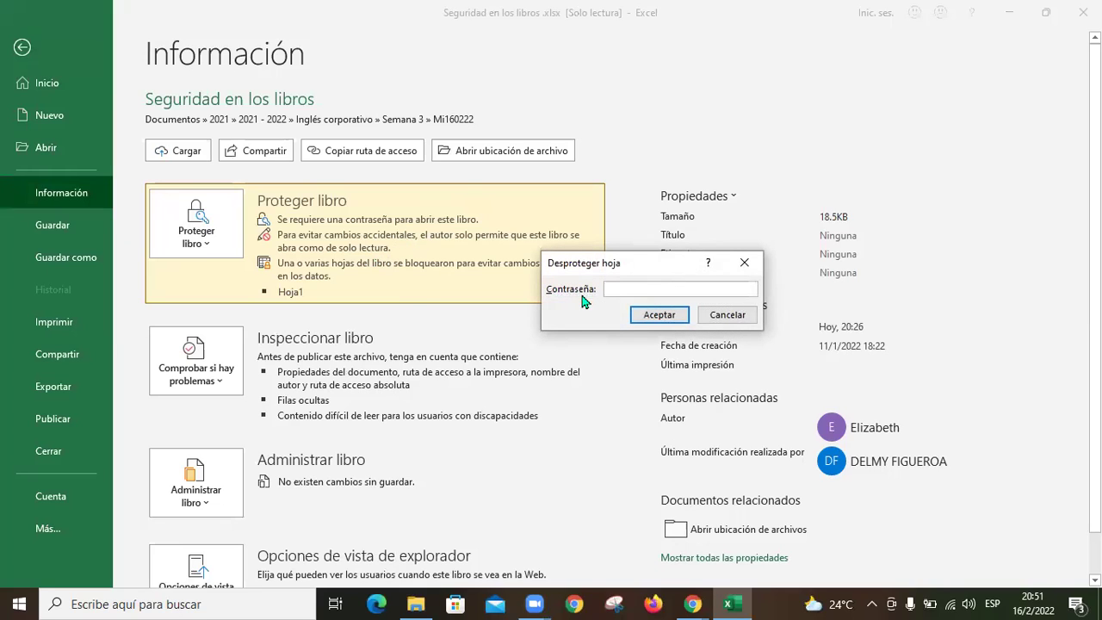
click(726, 317)
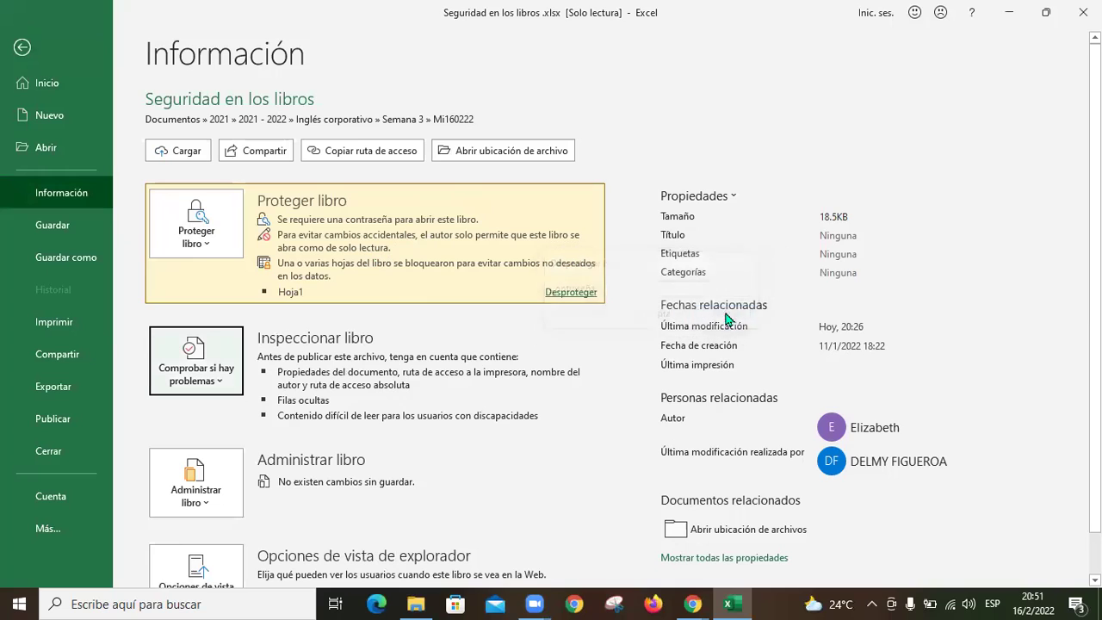
Step: Encrypt the workbook with an opening password and choose Proteger hoja actual
click(207, 241)
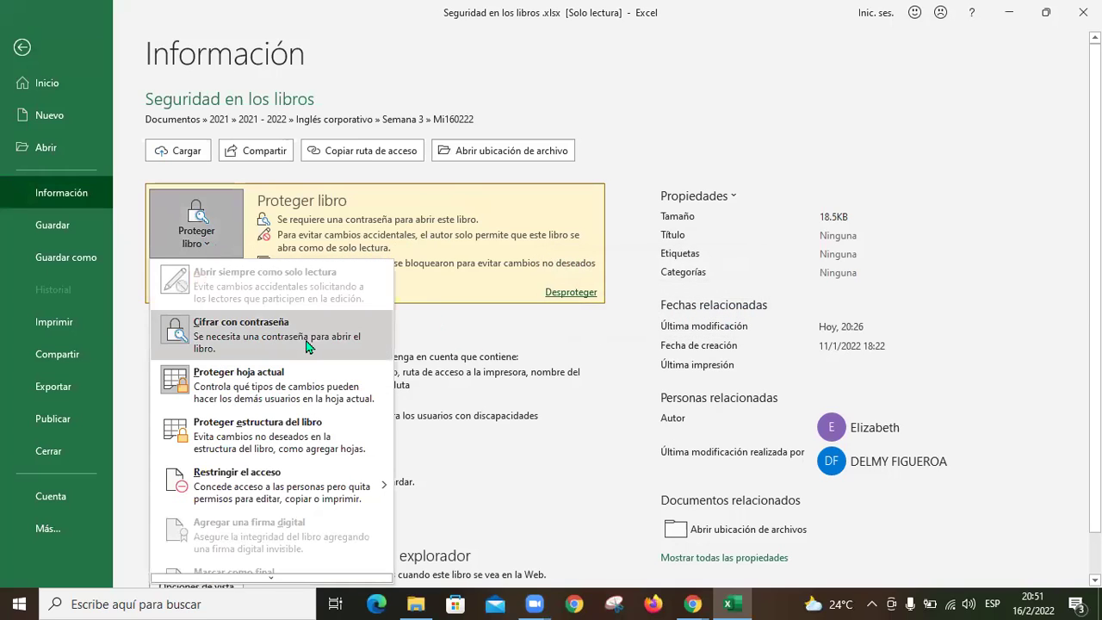
click(254, 334)
text(123)
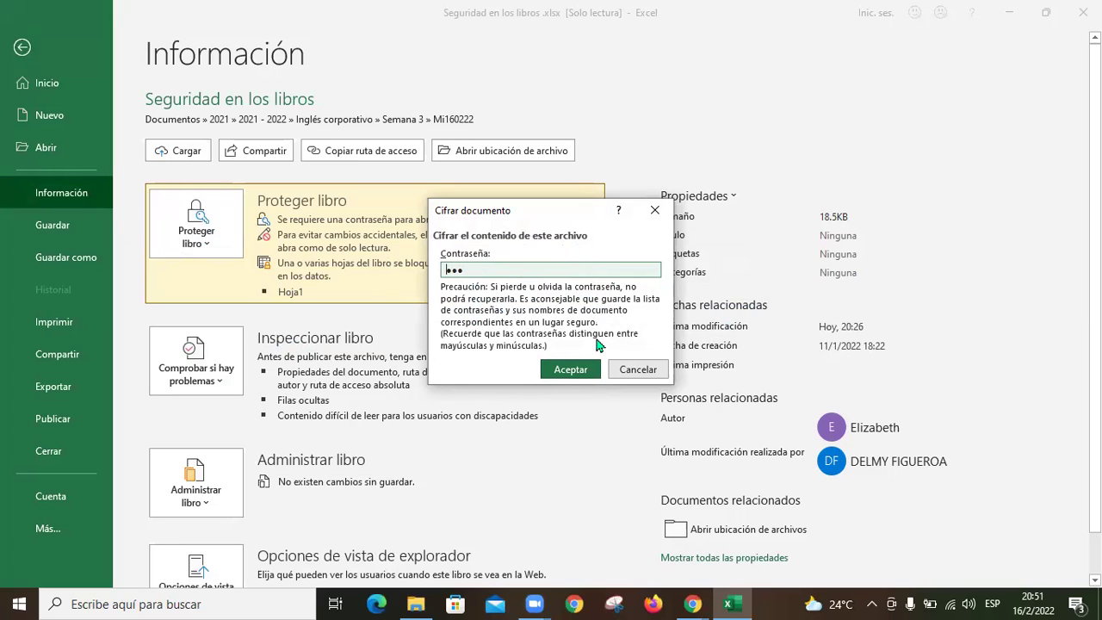
click(582, 369)
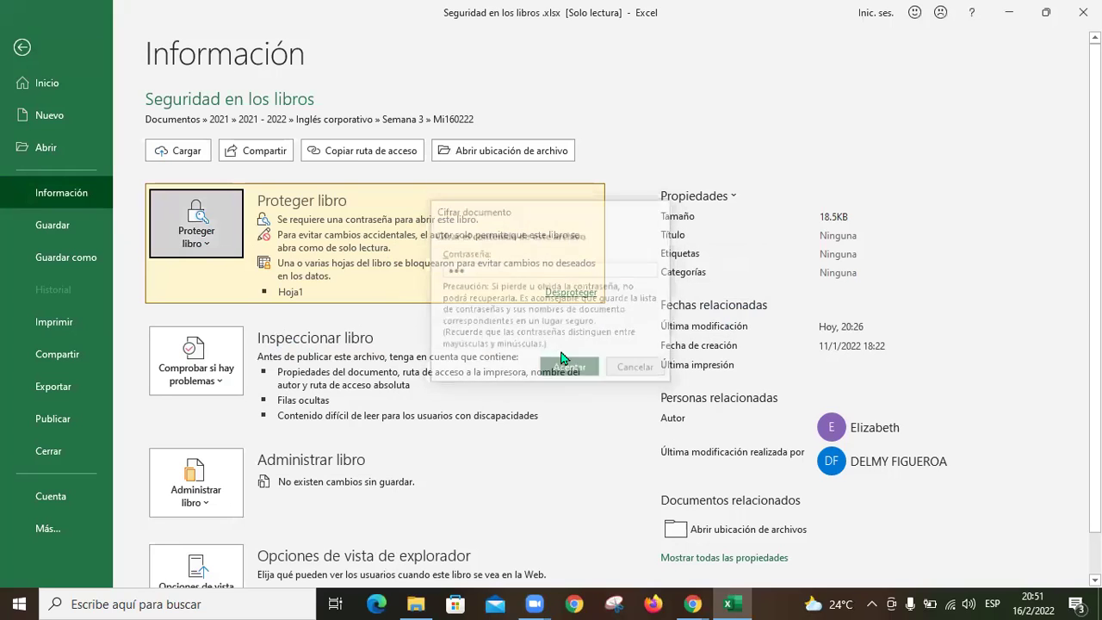
click(219, 251)
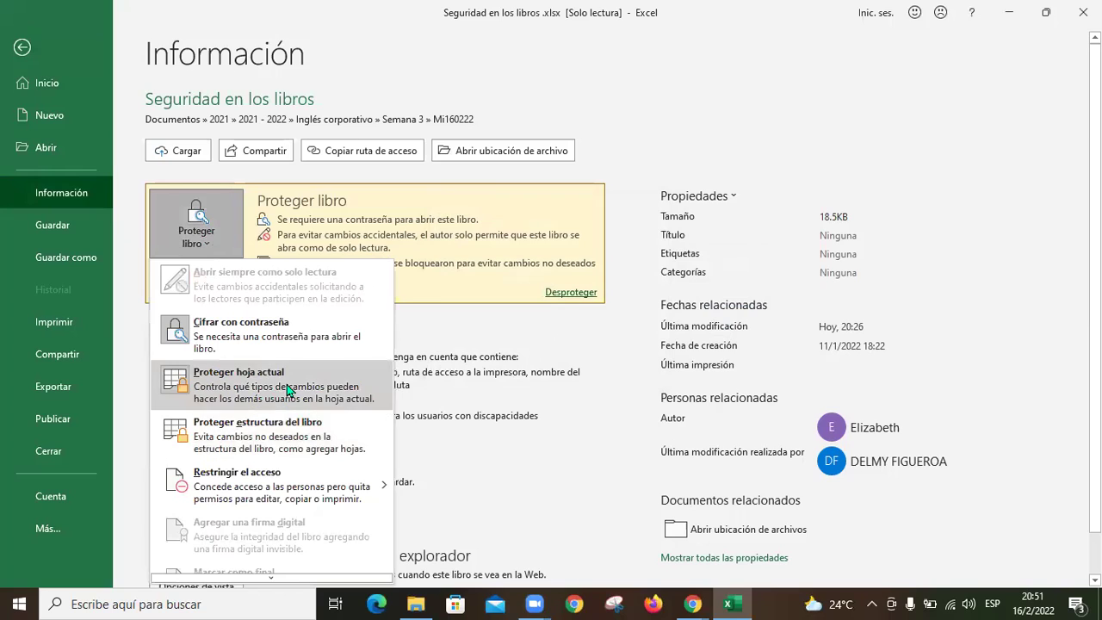
click(288, 390)
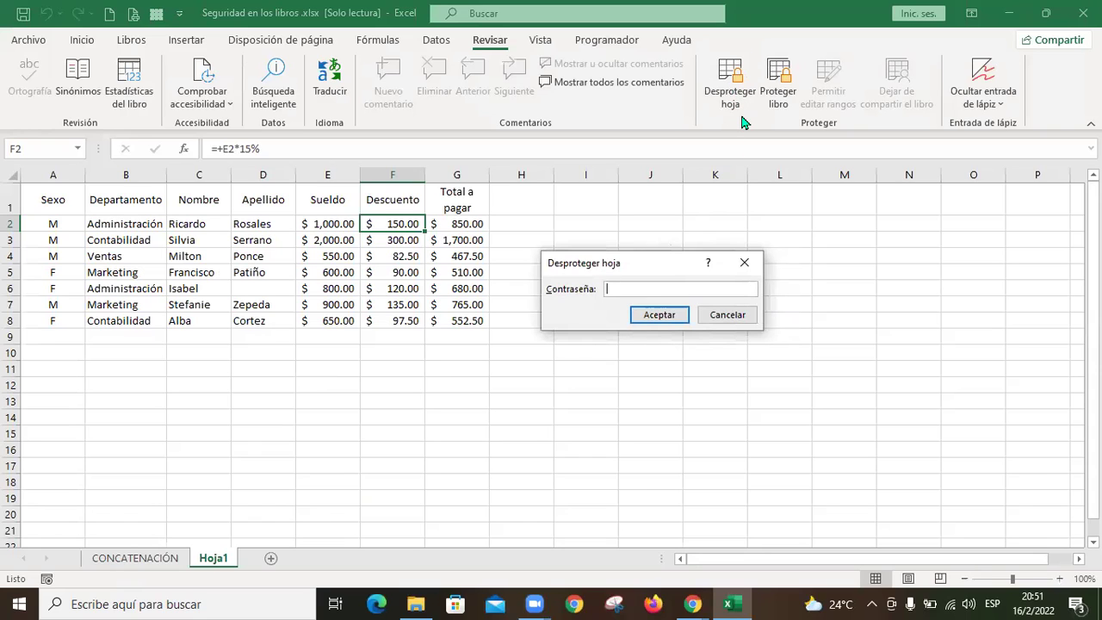
Step: Submit a blank password to unprotect Hoja1 and dismiss the incorrect-password message
click(648, 315)
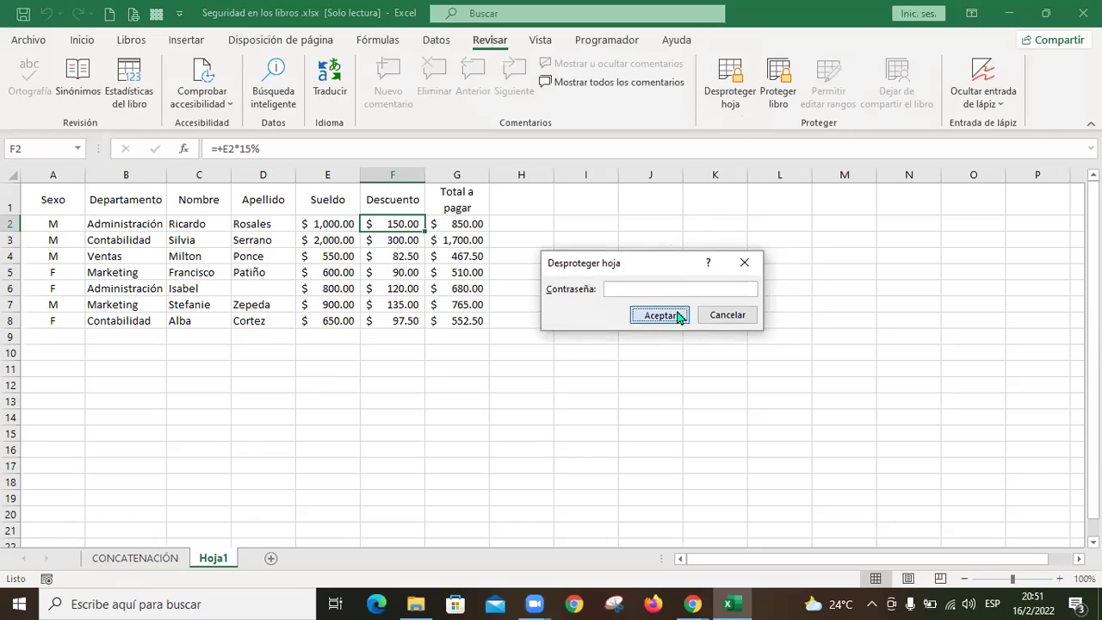
click(581, 347)
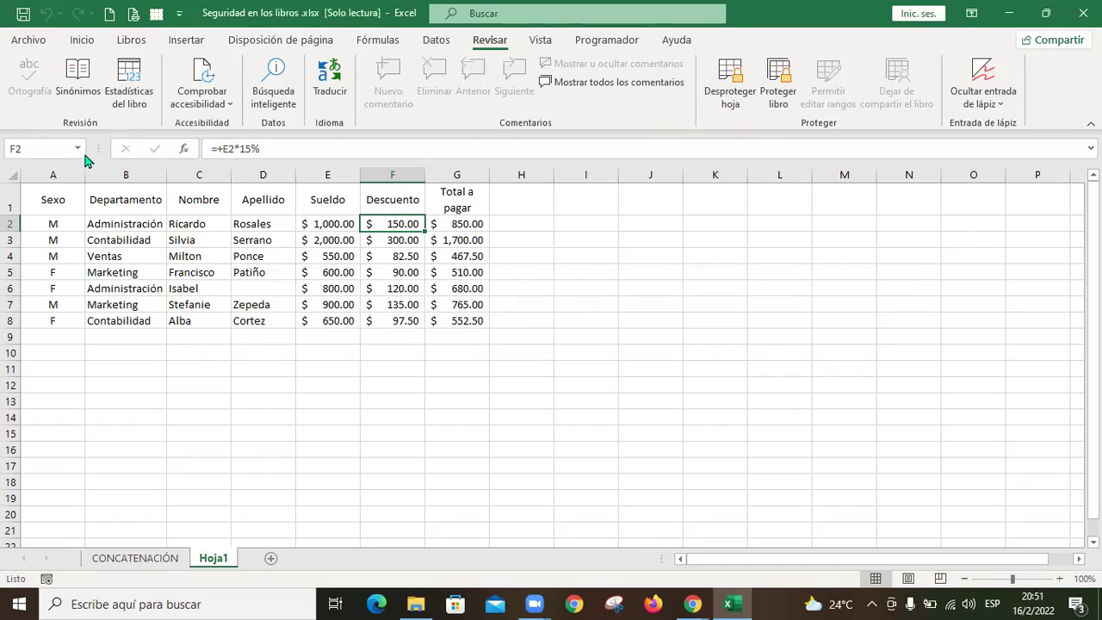
Step: Start Protect Workbook Structure from File > Info, cancel it, and return to File
click(29, 40)
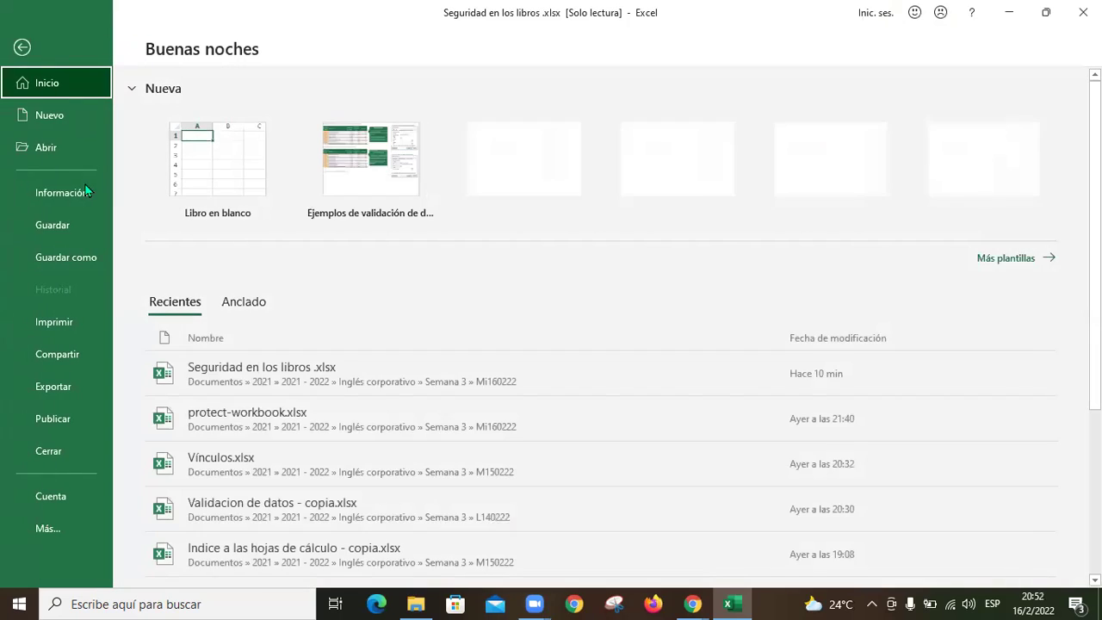
click(61, 192)
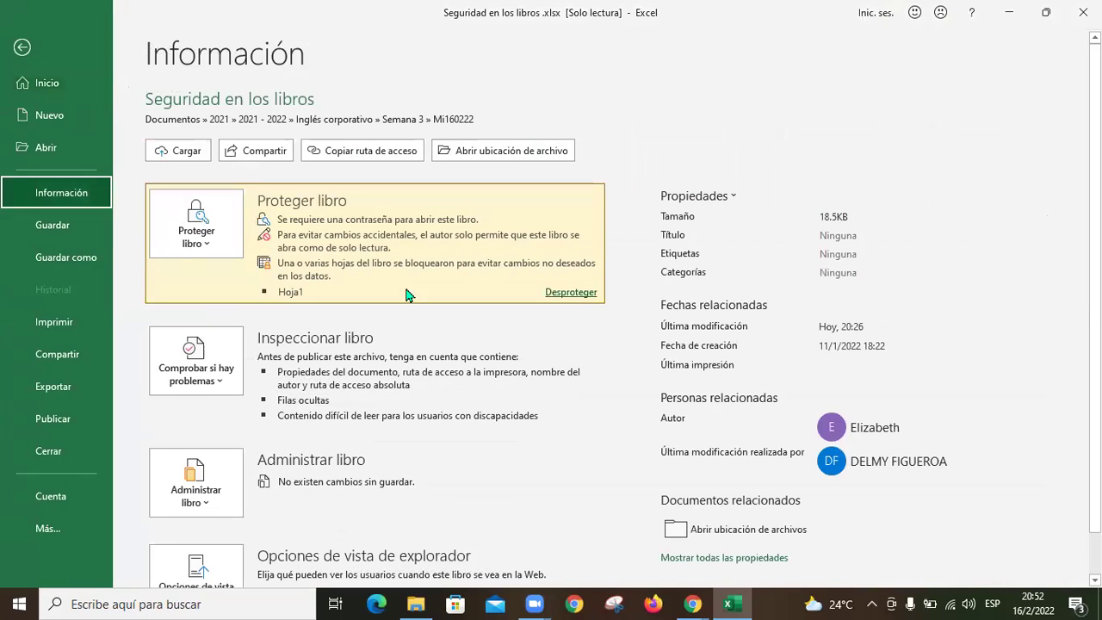
click(209, 253)
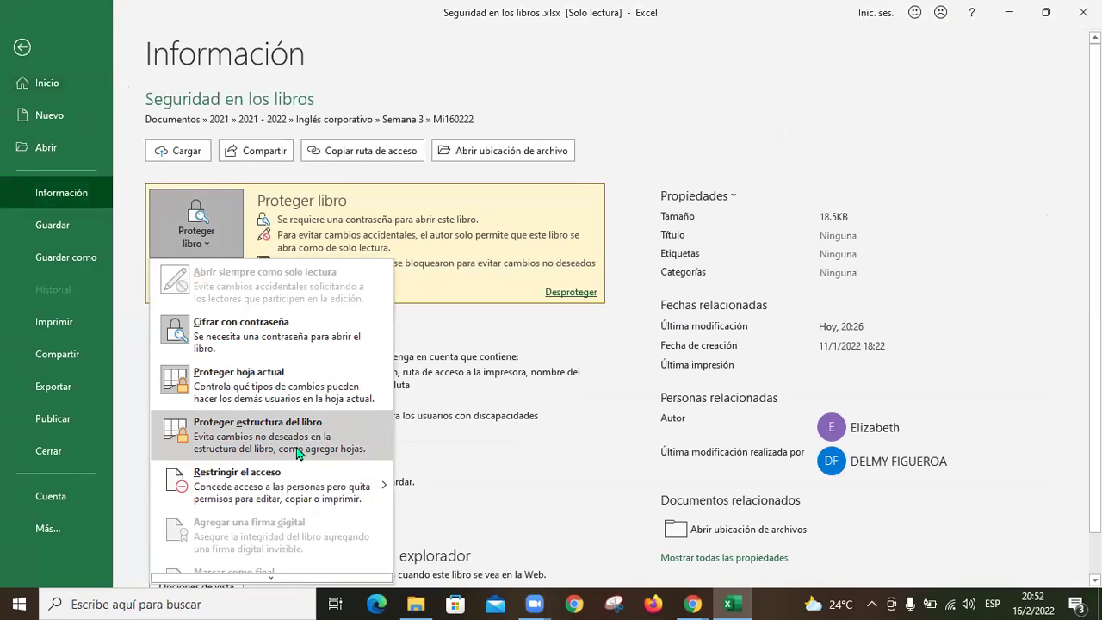
click(362, 455)
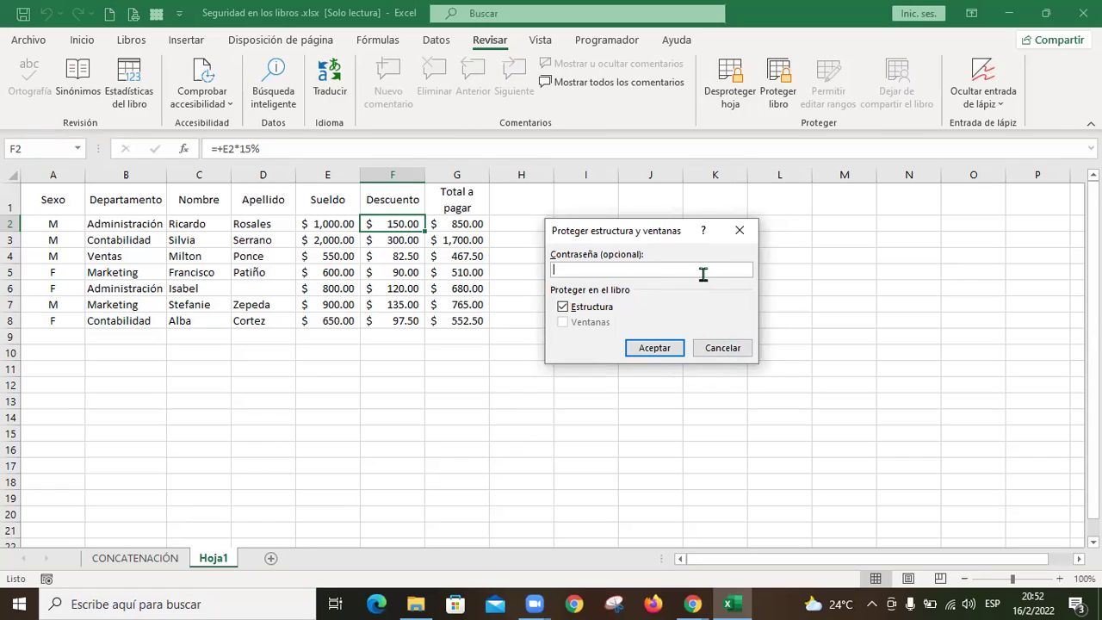
click(722, 348)
click(30, 41)
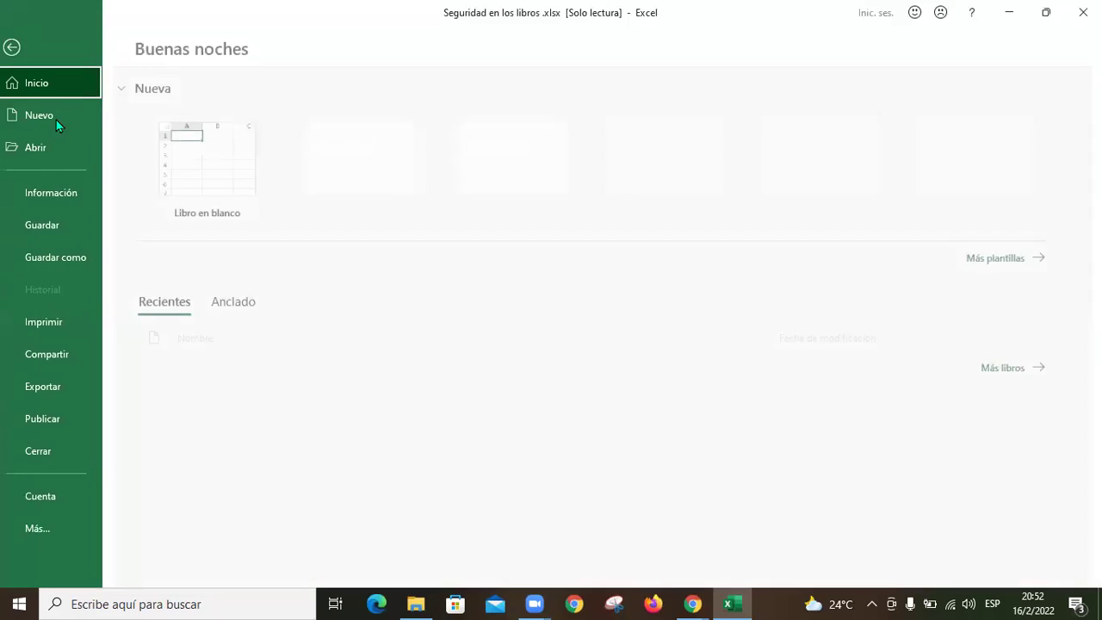
Step: Protect the workbook structure with a password entered and confirmed twice
click(58, 207)
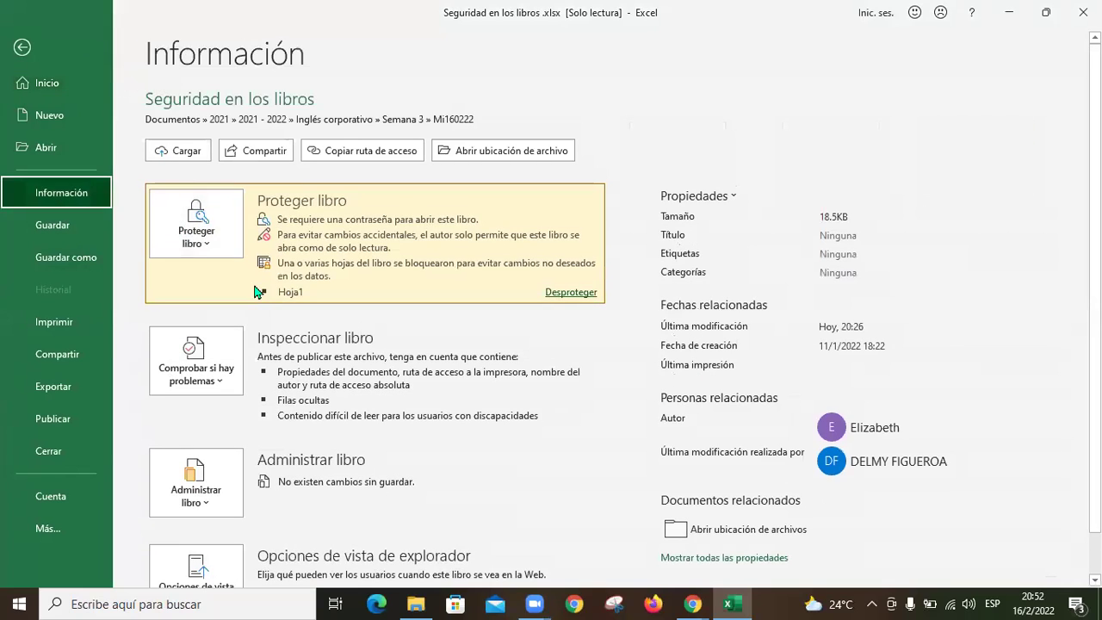
click(209, 248)
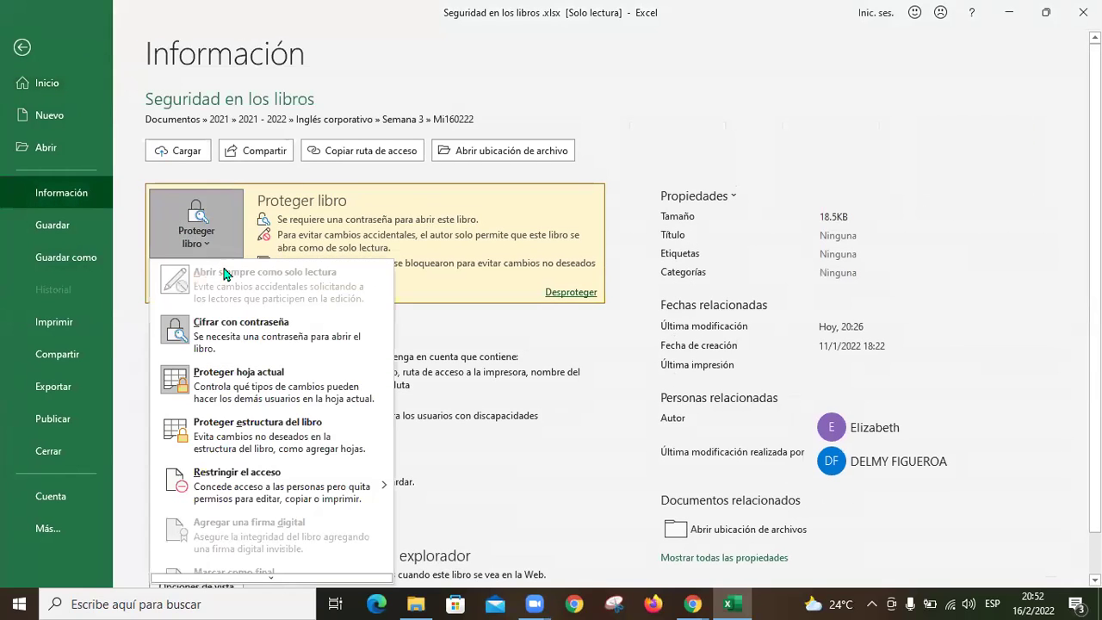
click(296, 442)
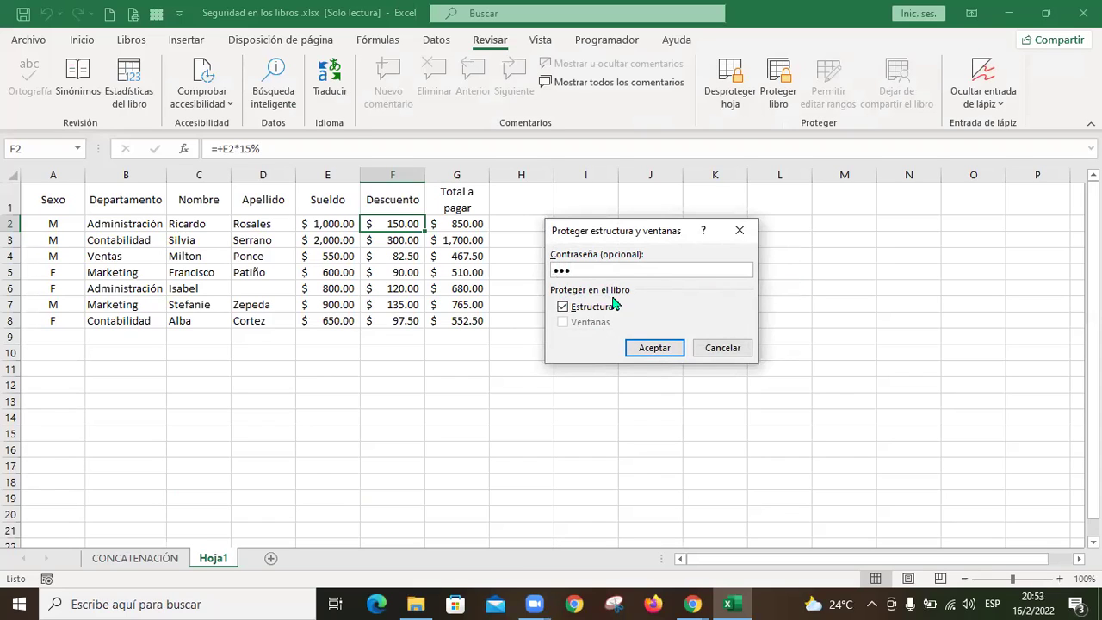
click(658, 348)
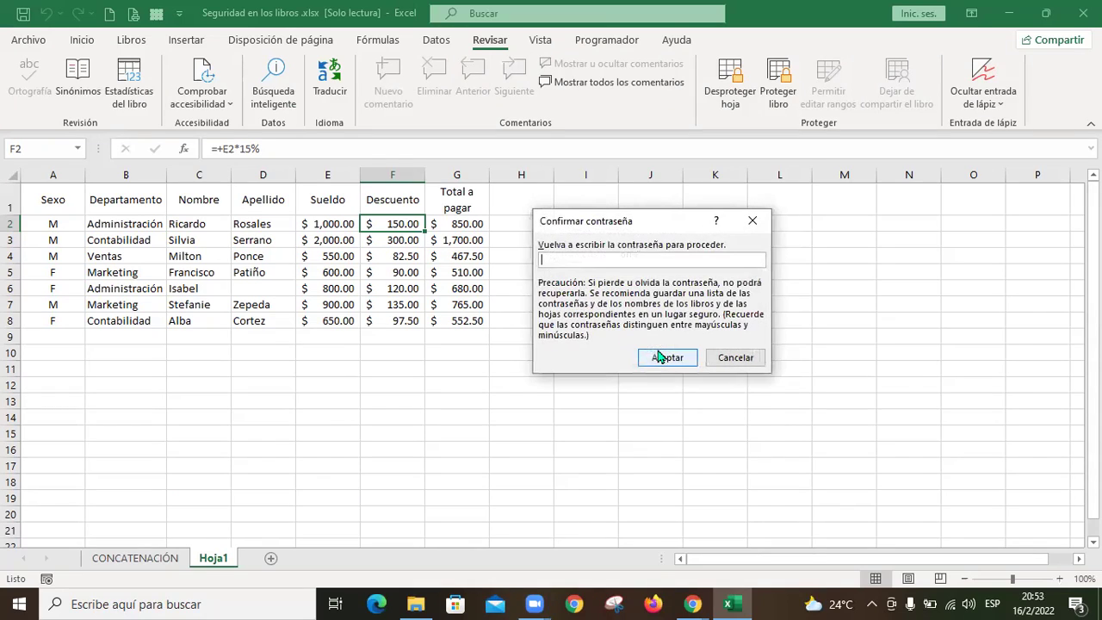
text(123)
click(682, 355)
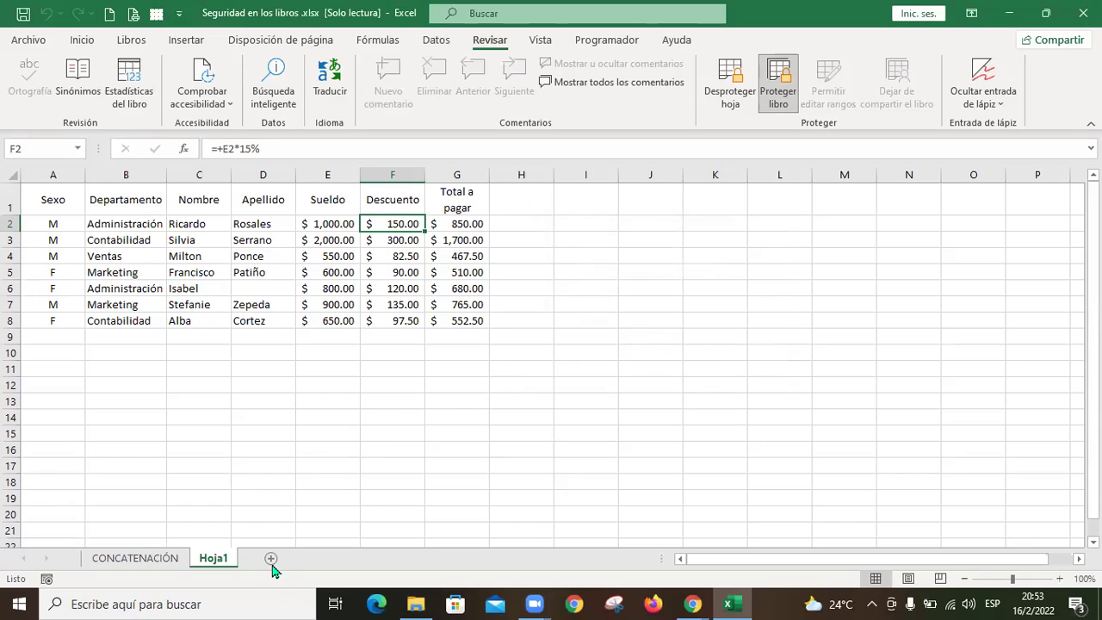
Step: Remove the workbook structure protection from Review > Protect Workbook using its password
click(309, 419)
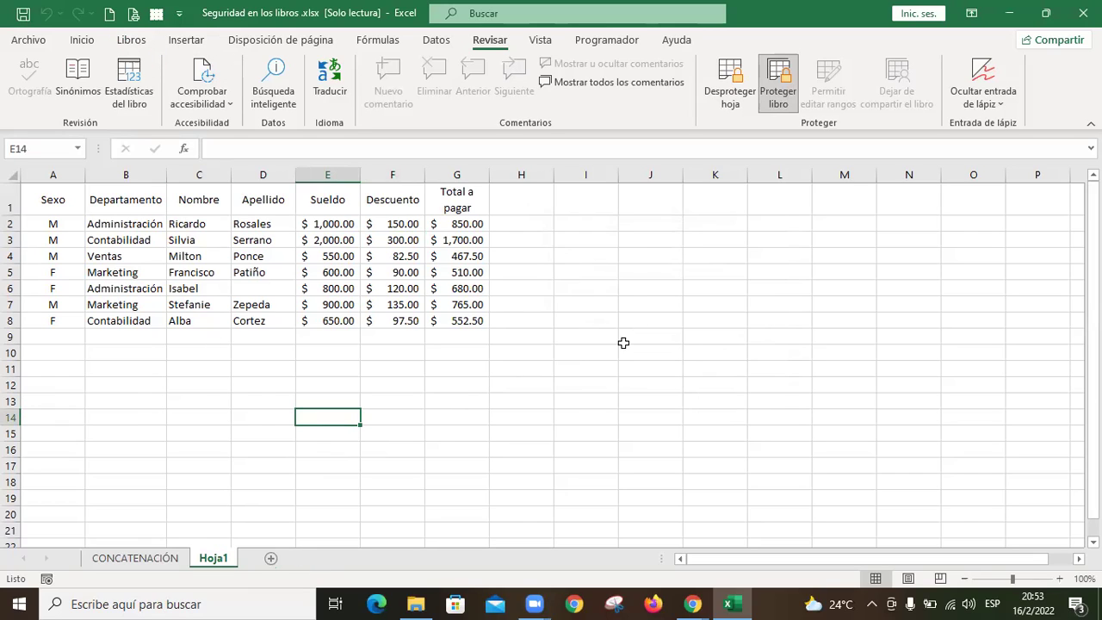
click(603, 383)
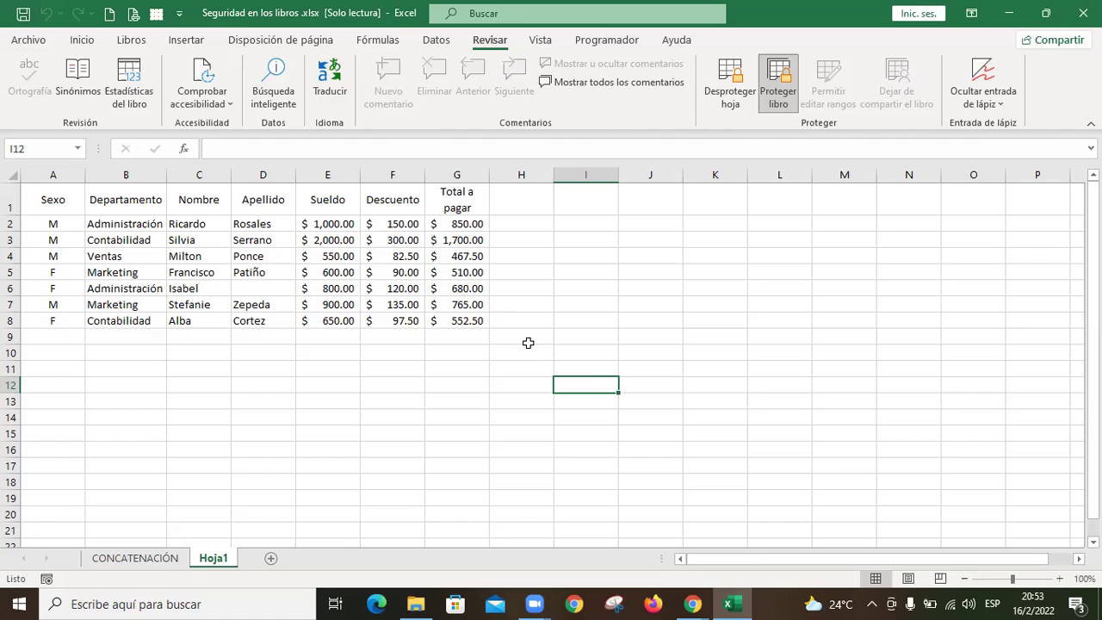
click(774, 97)
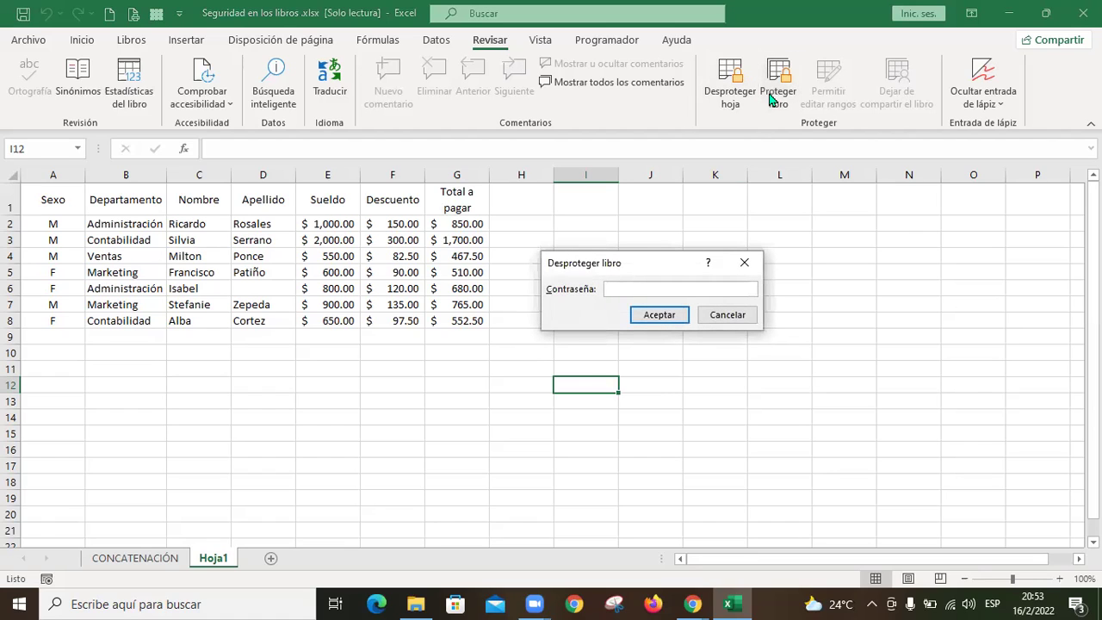
text(123)
click(674, 316)
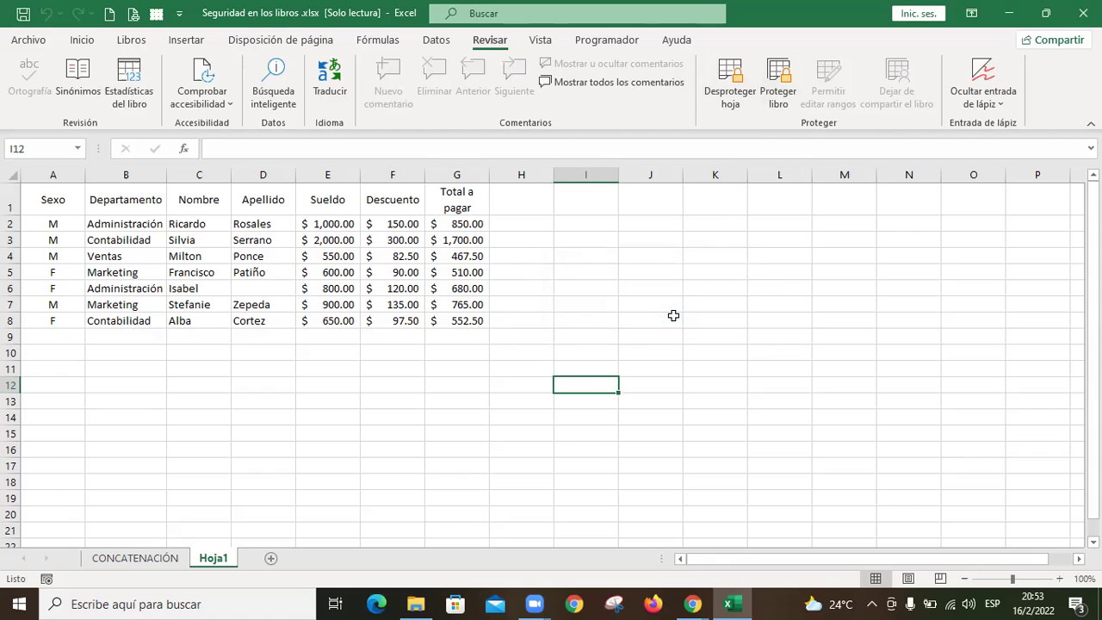
Step: Add new sheet Hoja2, then return to Hoja1 cell A1
click(271, 558)
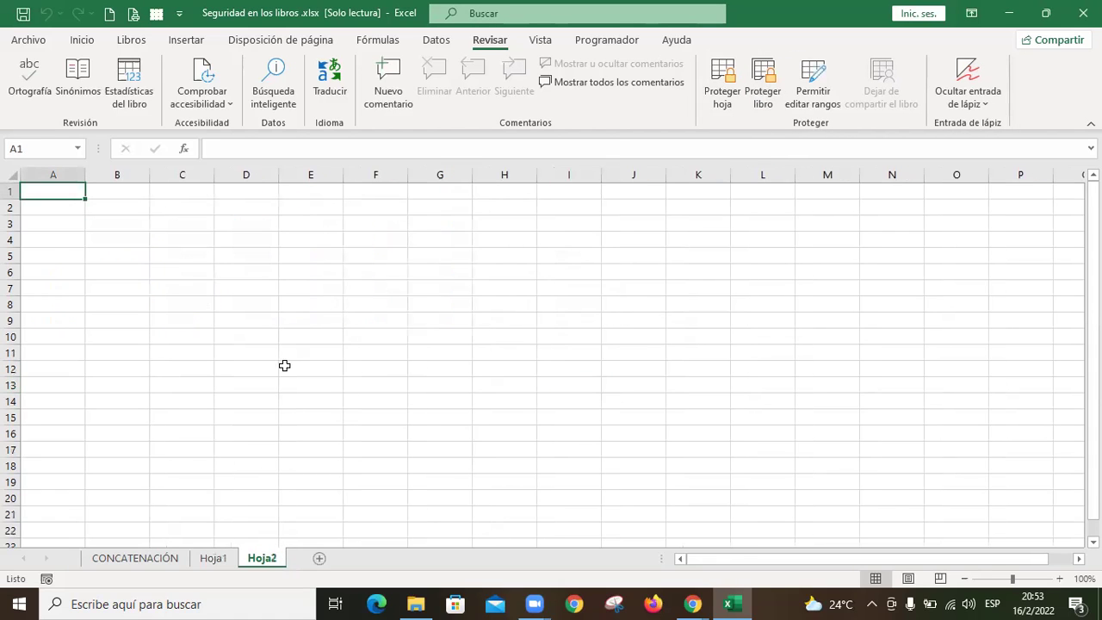
click(218, 562)
click(536, 404)
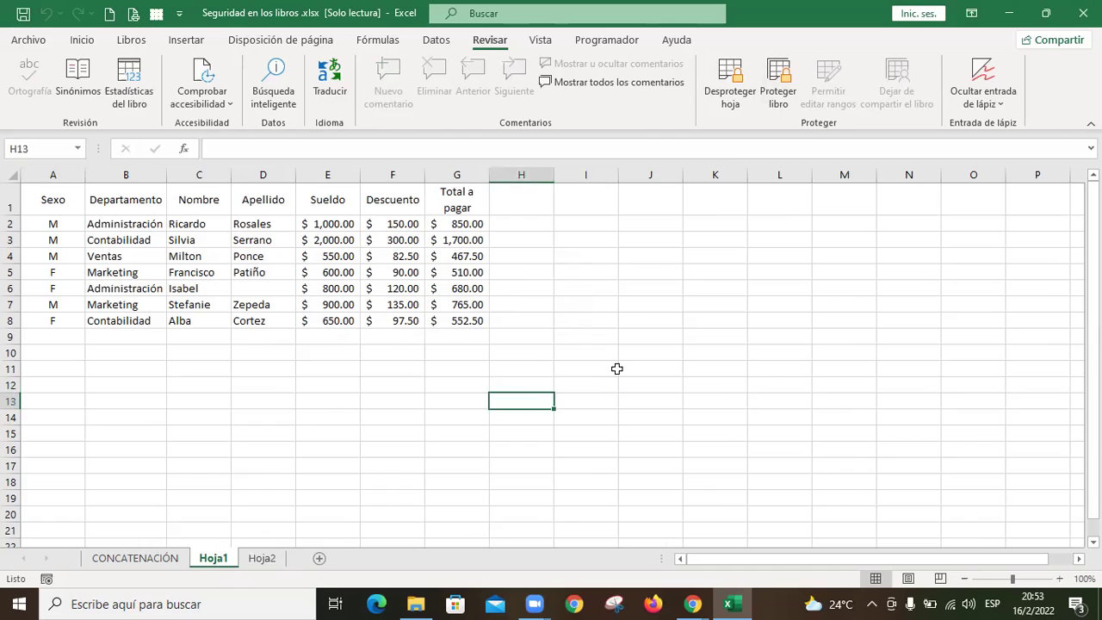
key(ctrl+Home)
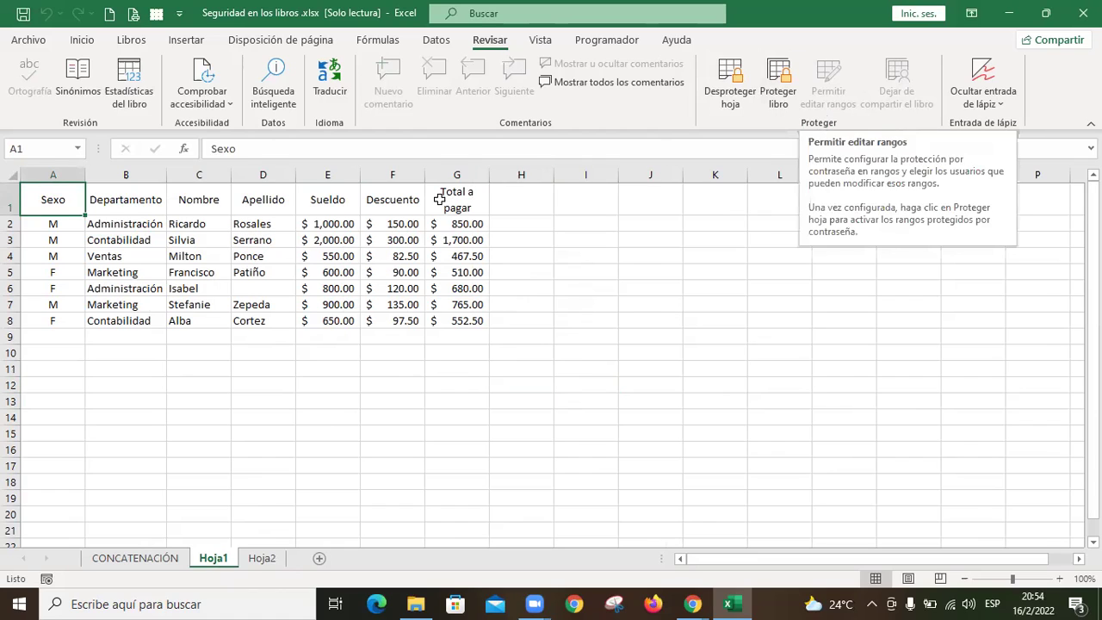
Step: Unprotect Hoja1 with Review > Unprotect Sheet and its password
click(401, 223)
drag(402, 223, 402, 328)
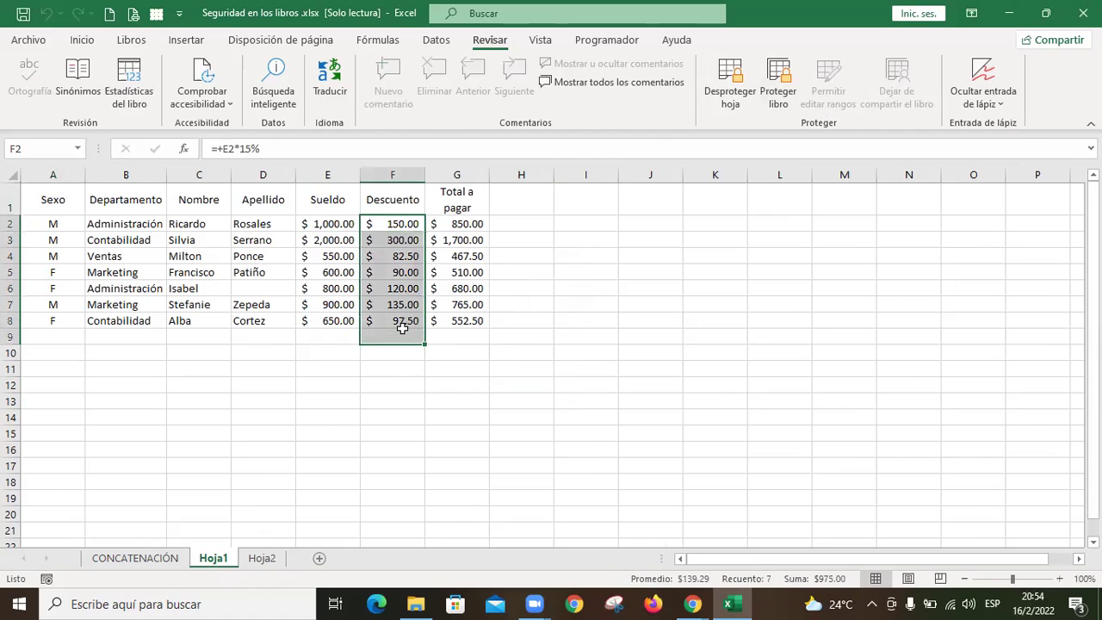
click(694, 291)
click(734, 93)
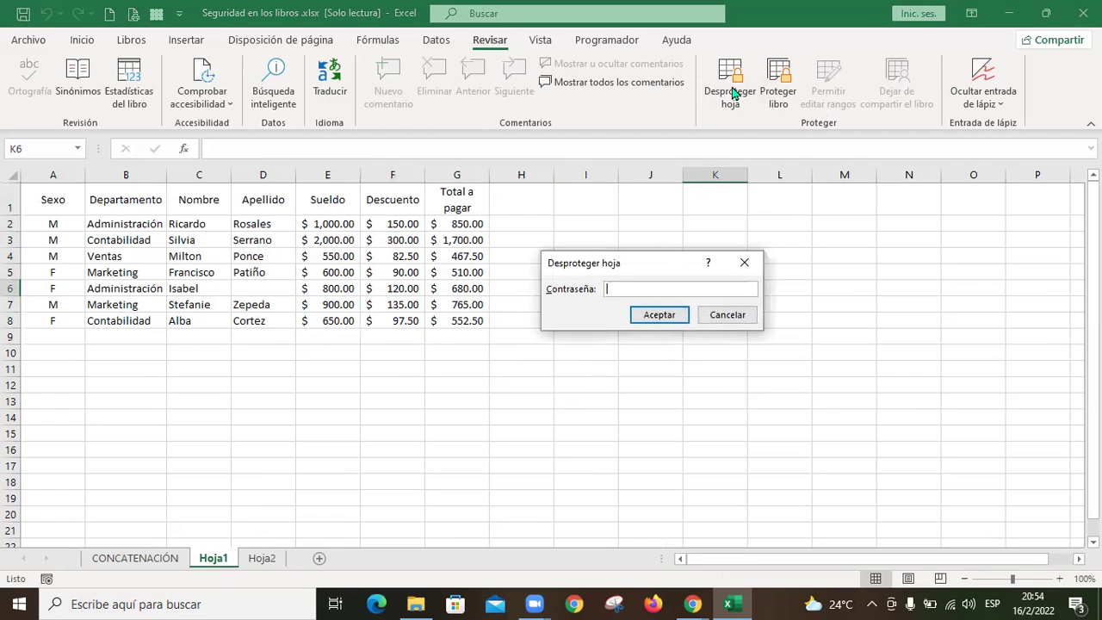
text(123)
click(659, 316)
Step: Select the Descuento values F2:F8
click(591, 318)
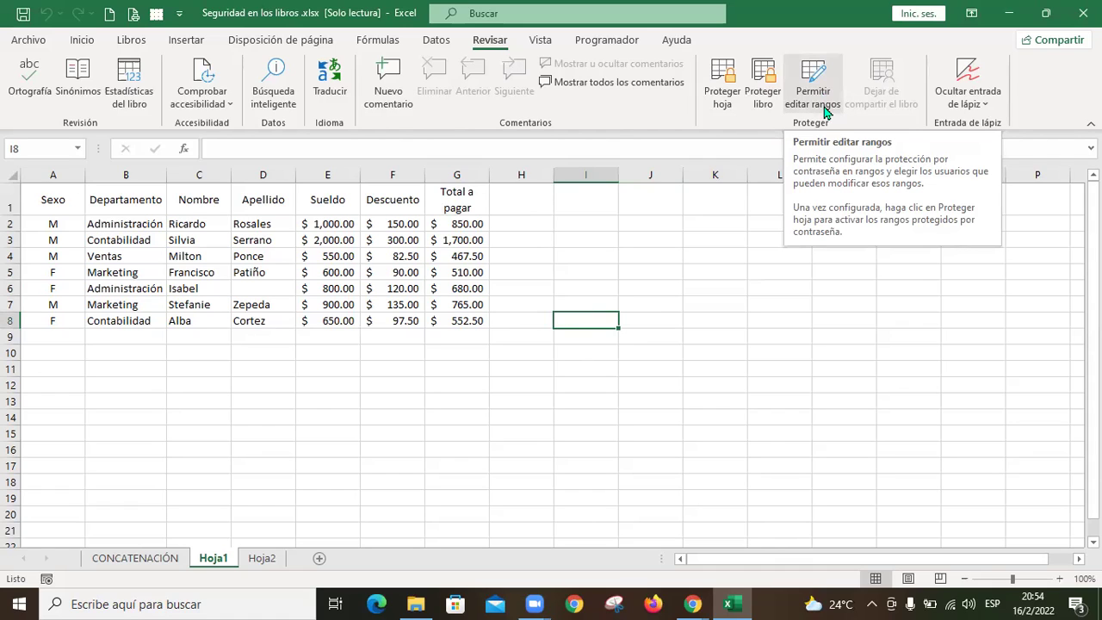
click(568, 228)
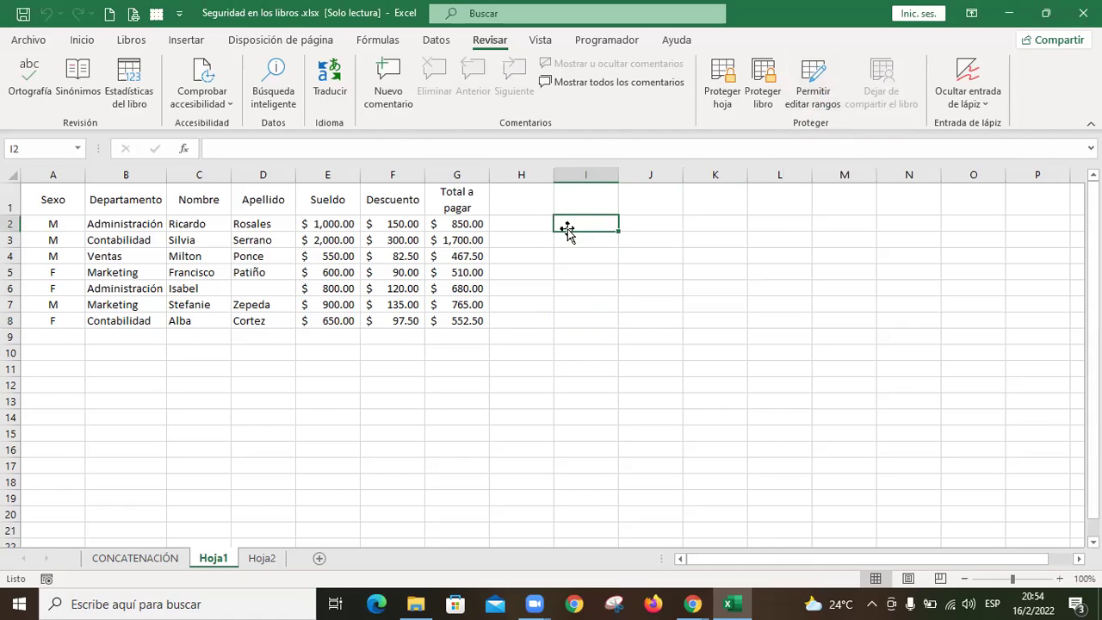
click(397, 223)
drag(398, 224, 398, 321)
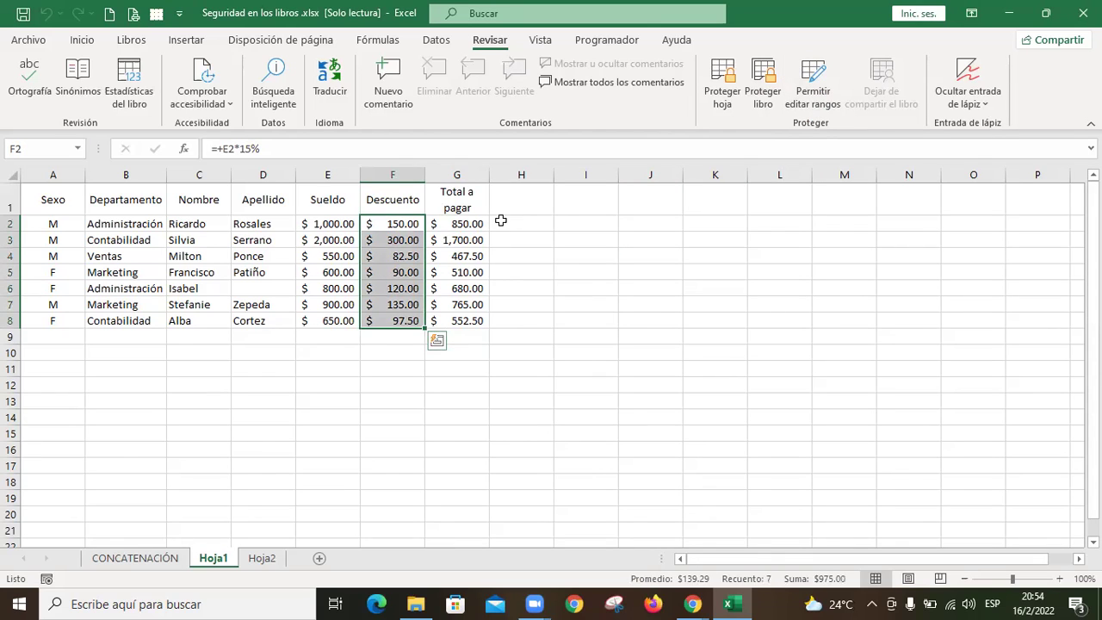
Step: Unlock cells F2:F8 via Format Cells > Protection
key(ctrl+1)
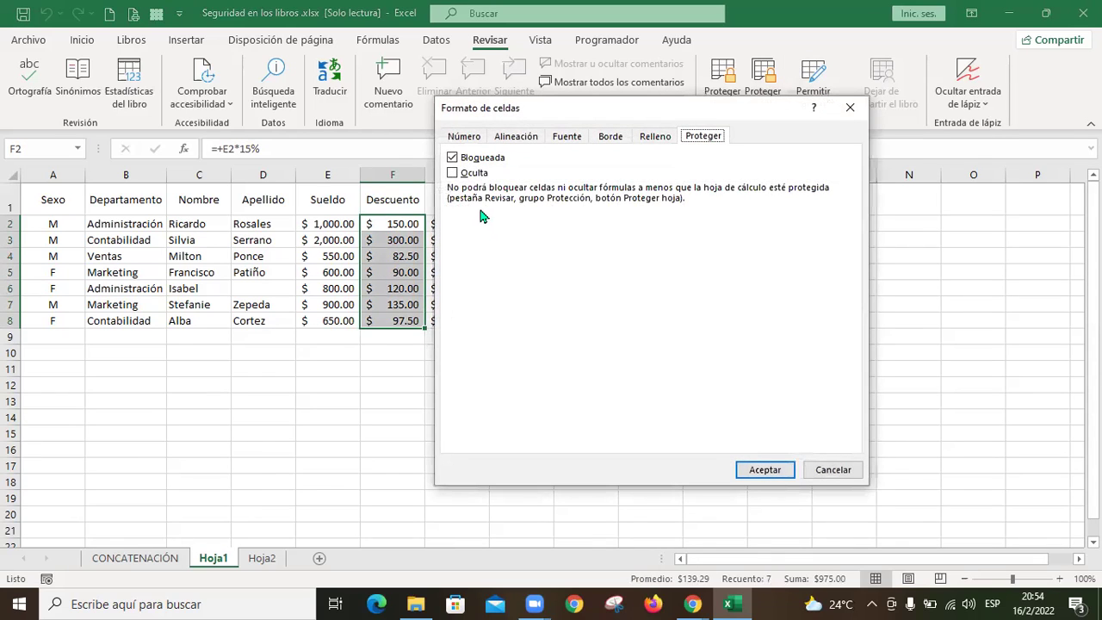
click(452, 158)
click(774, 470)
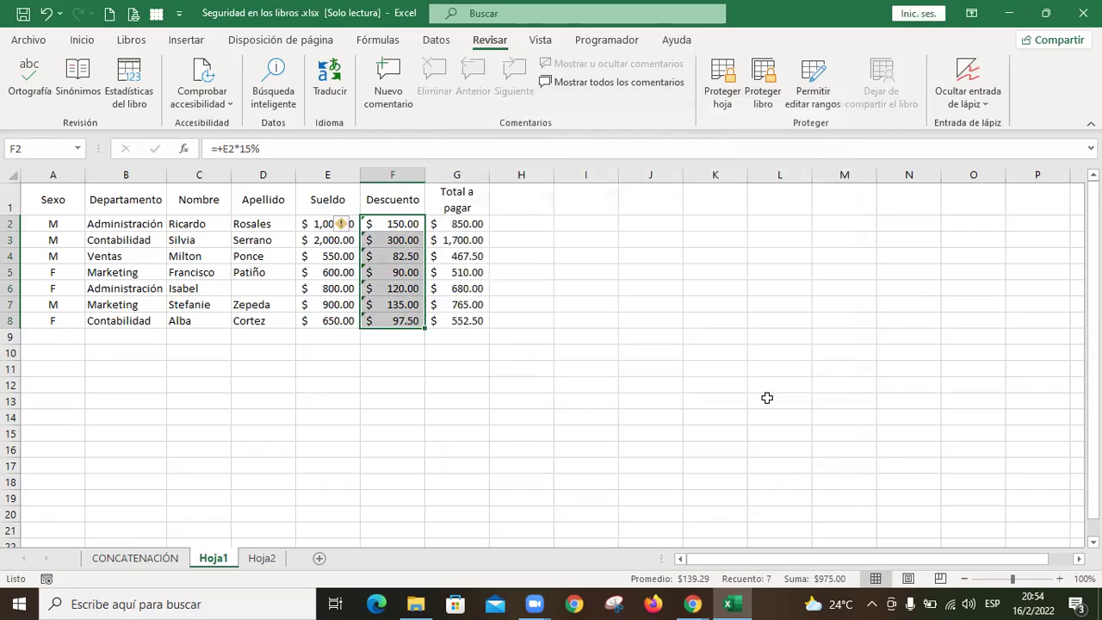
Step: Create a new Allow Edit Ranges entry titled 'Descuento'
click(821, 80)
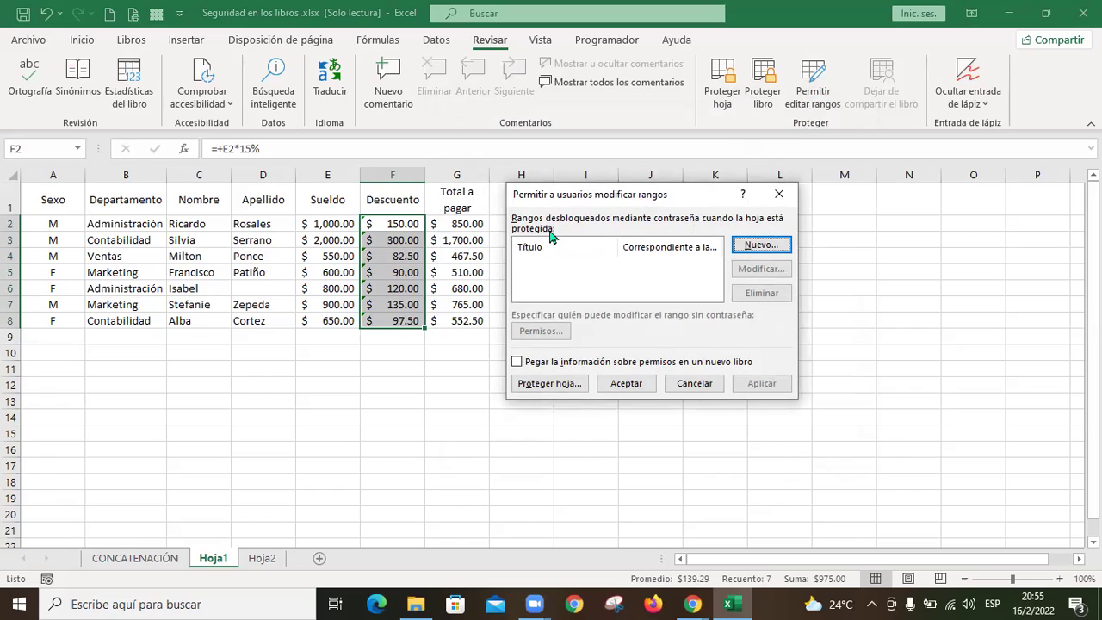
click(762, 246)
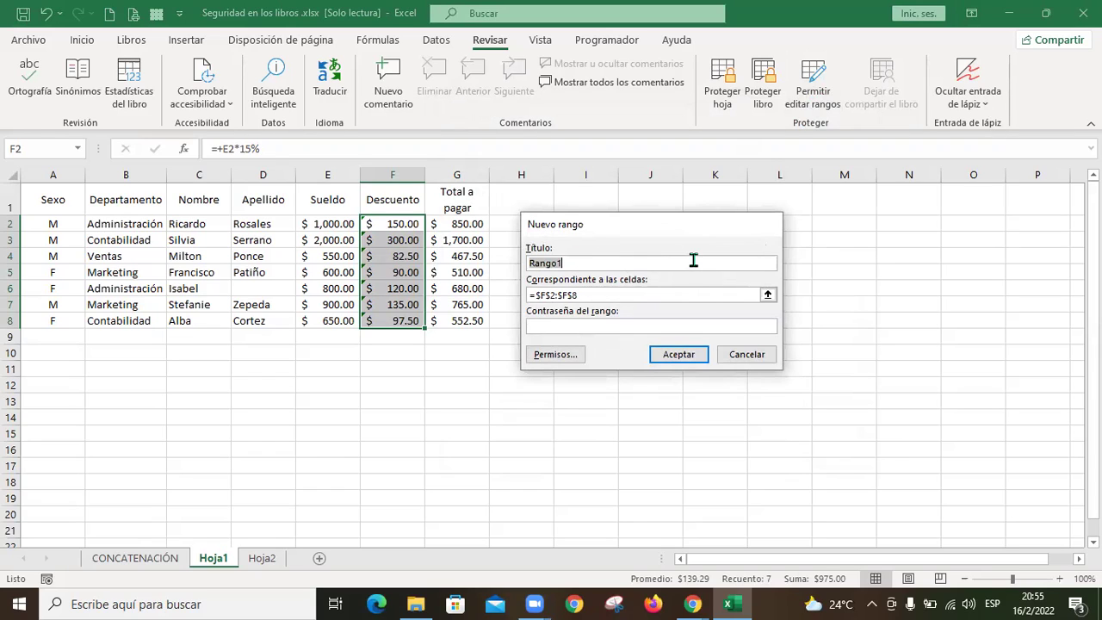
text(Descuento)
click(548, 302)
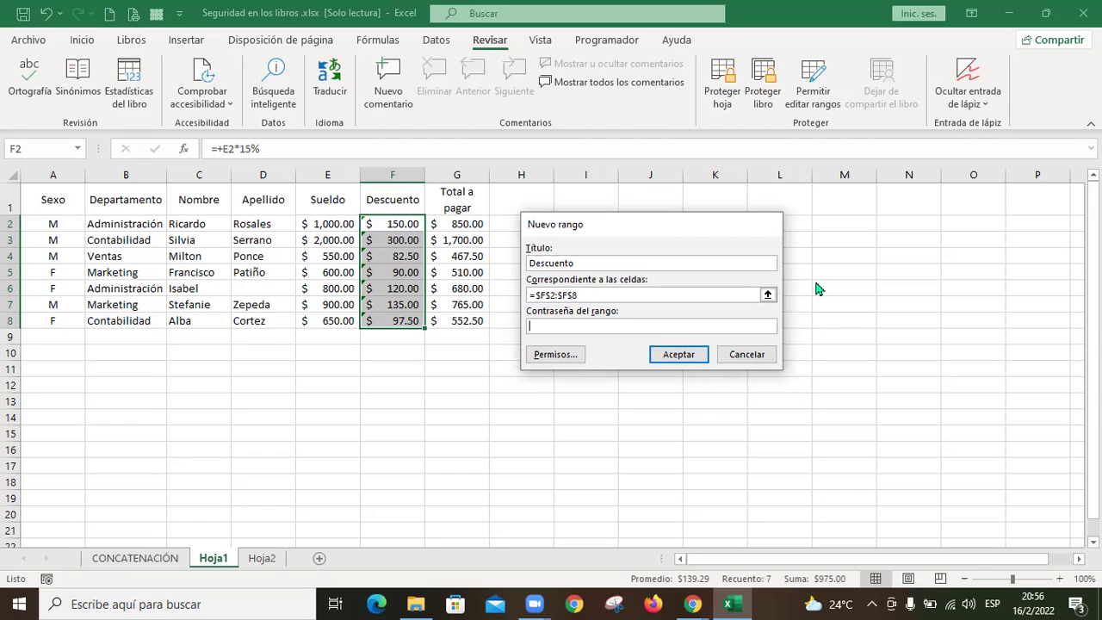
Step: Give the Descuento range $F$2:$F$8 a password, confirm it, and save the range
text(123)
click(567, 355)
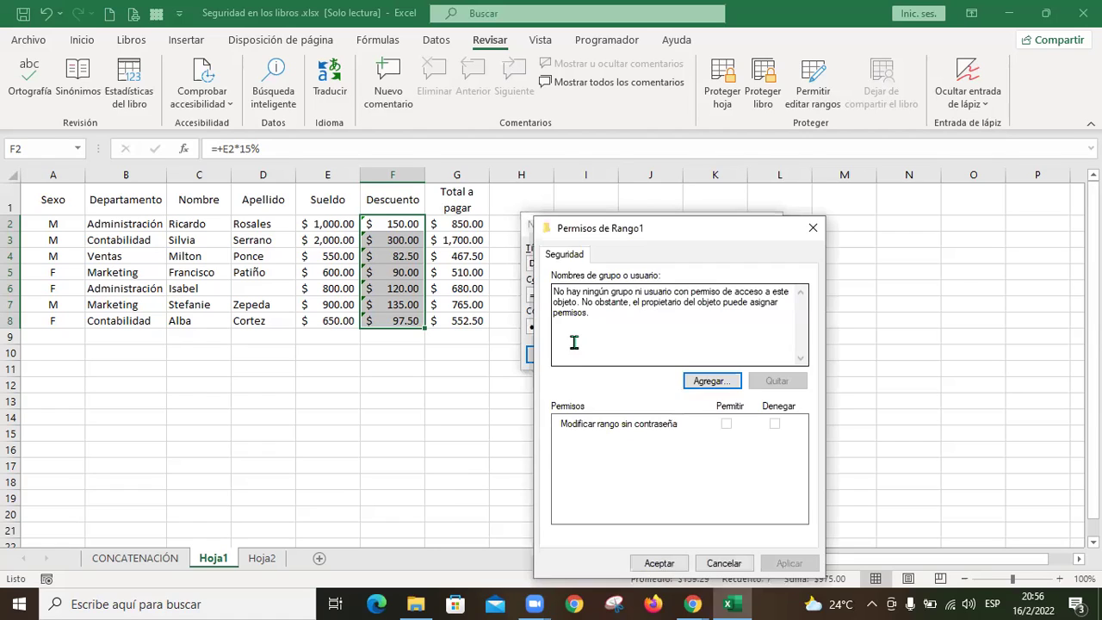
click(723, 564)
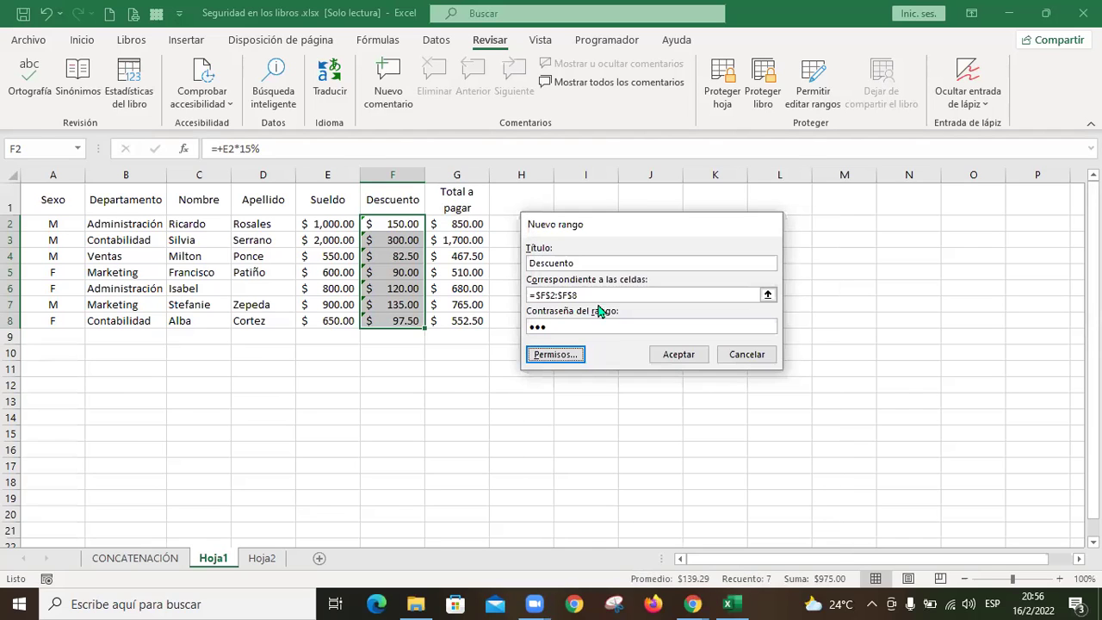
click(696, 356)
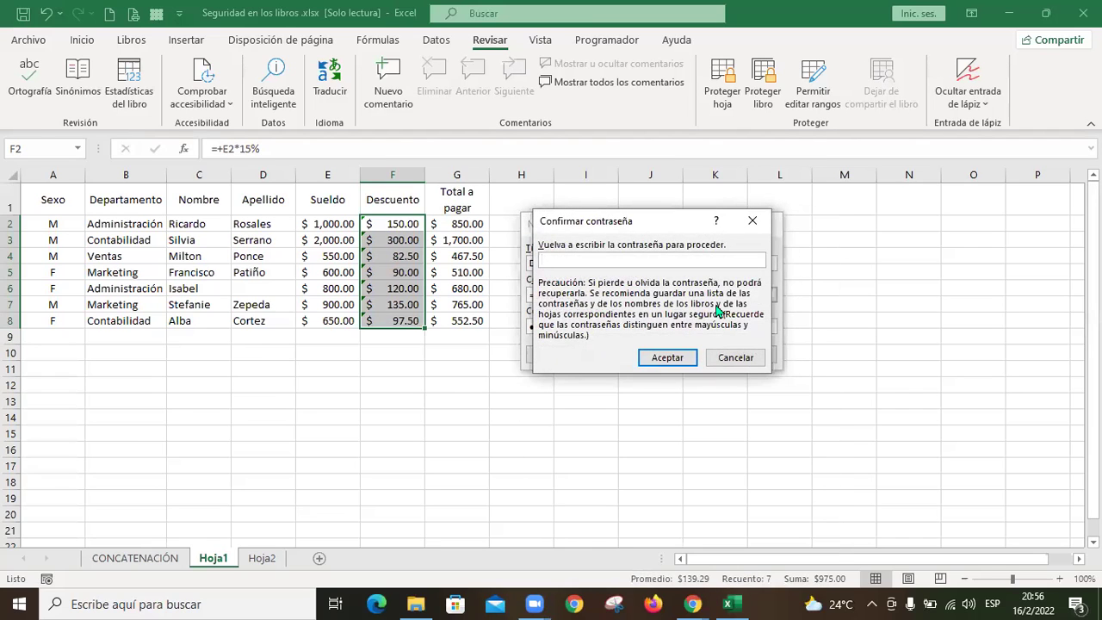
text(123)
click(681, 364)
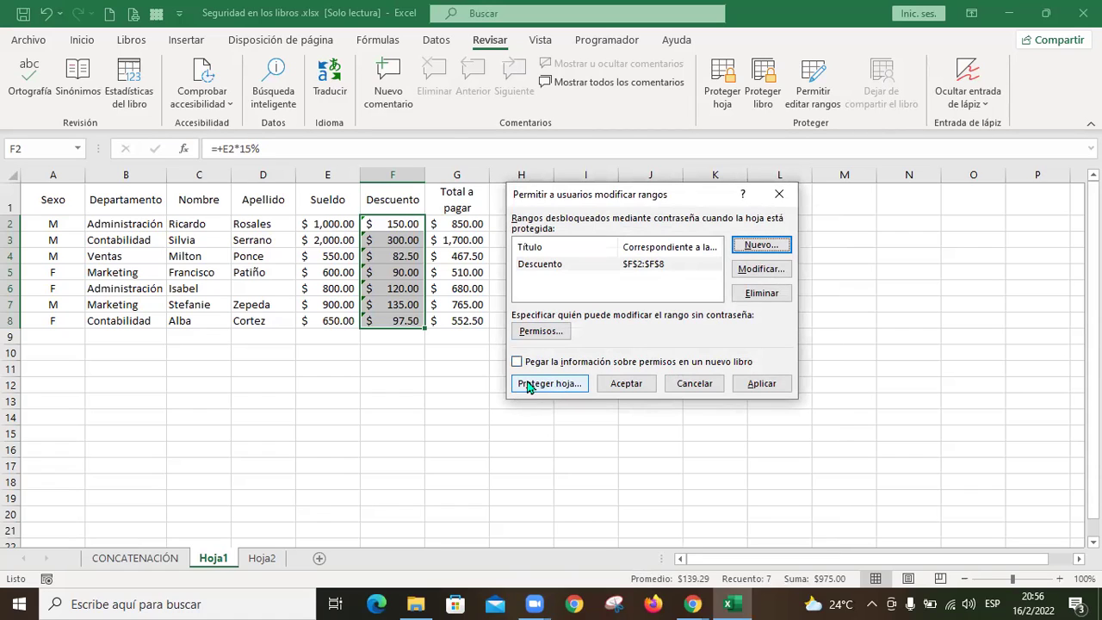
click(575, 387)
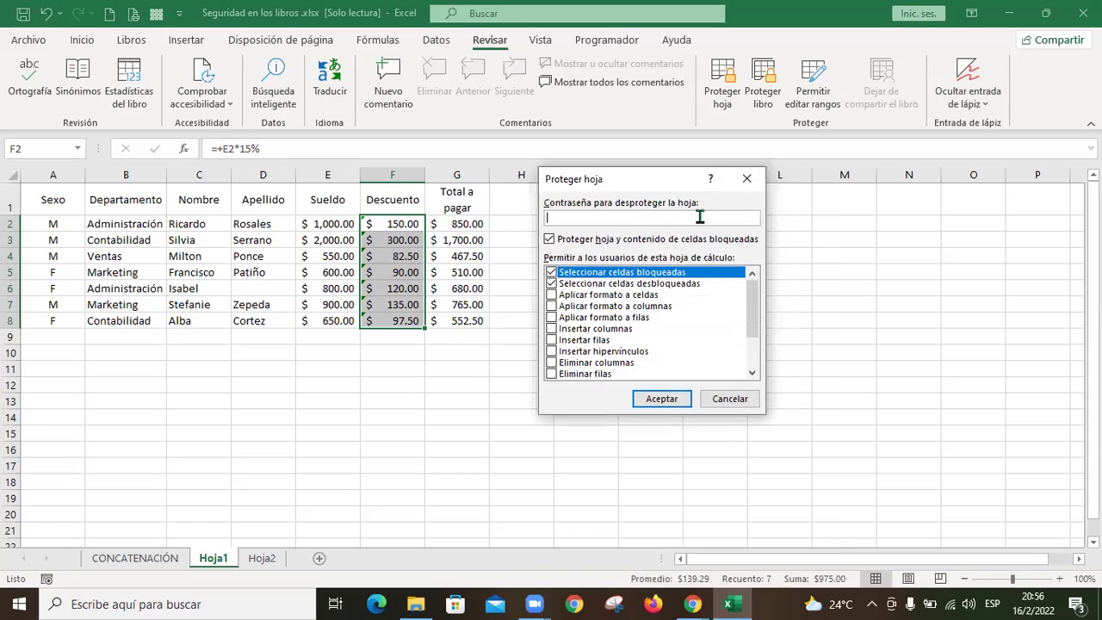
Step: Protect Hoja1 with a password, entered and confirmed
text(123)
click(660, 402)
text(123)
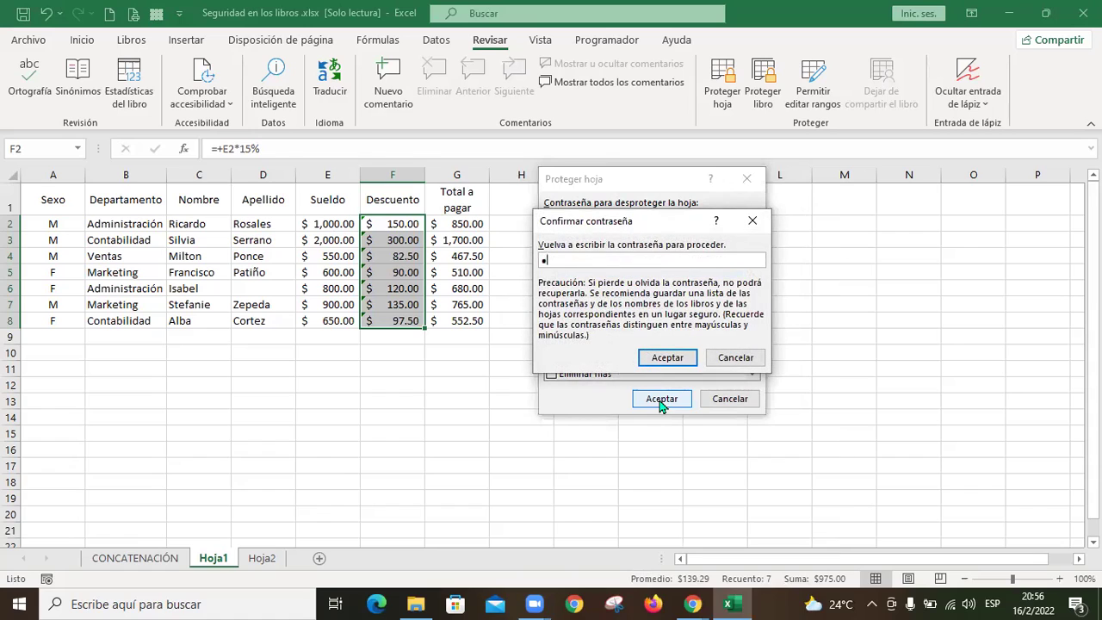
click(664, 360)
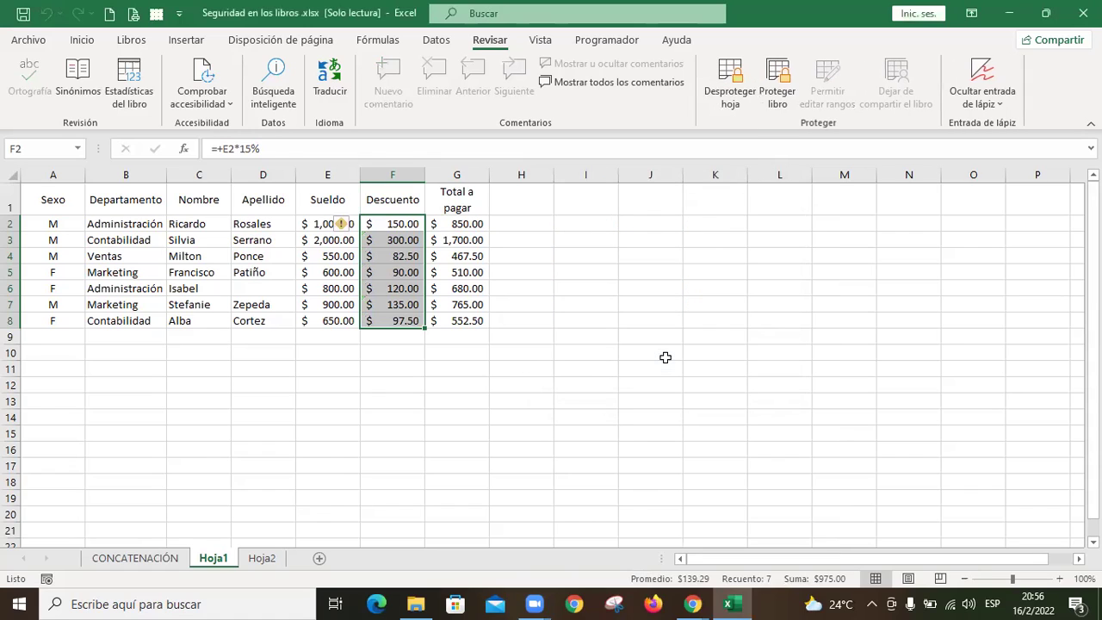
Step: Try deleting the Total a pagar value in G2 and dismiss the protected-sheet warning
click(624, 349)
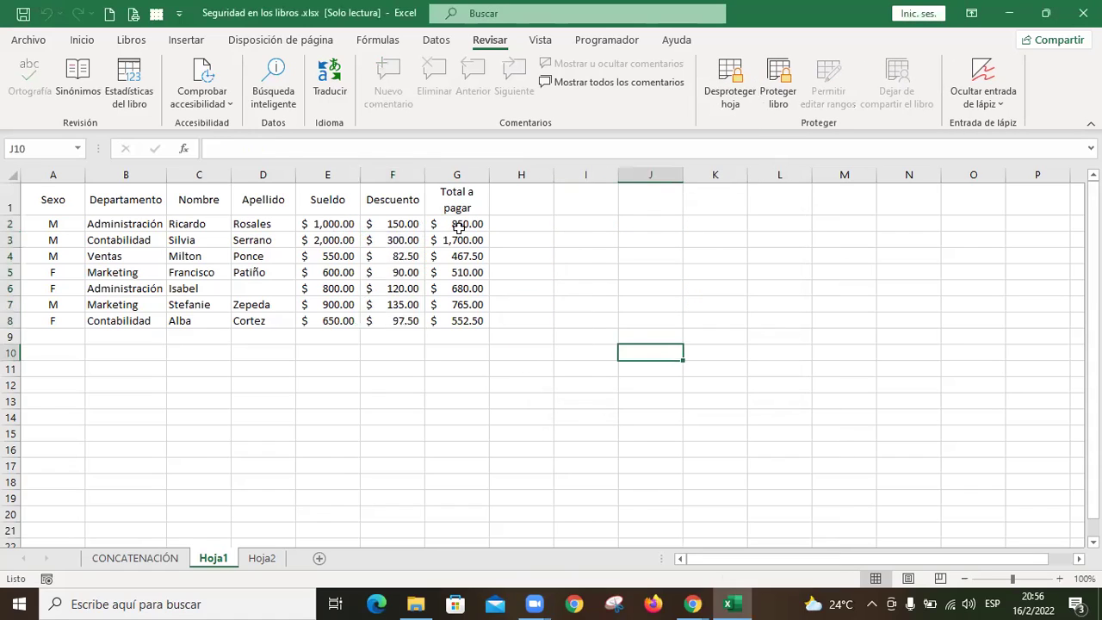
click(457, 224)
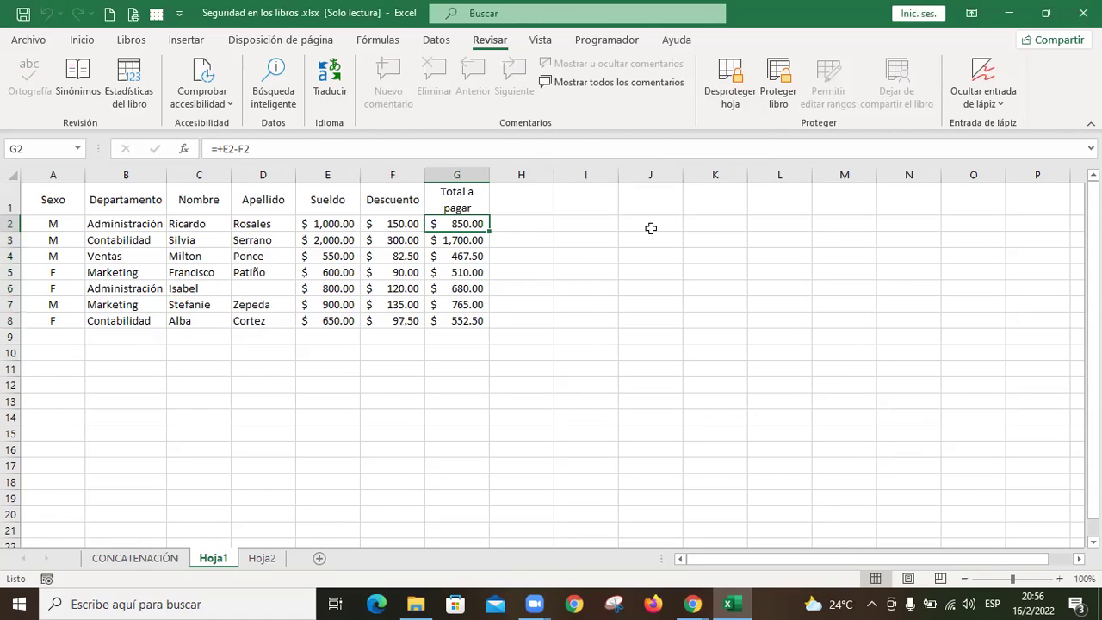
key(Delete)
key(Return)
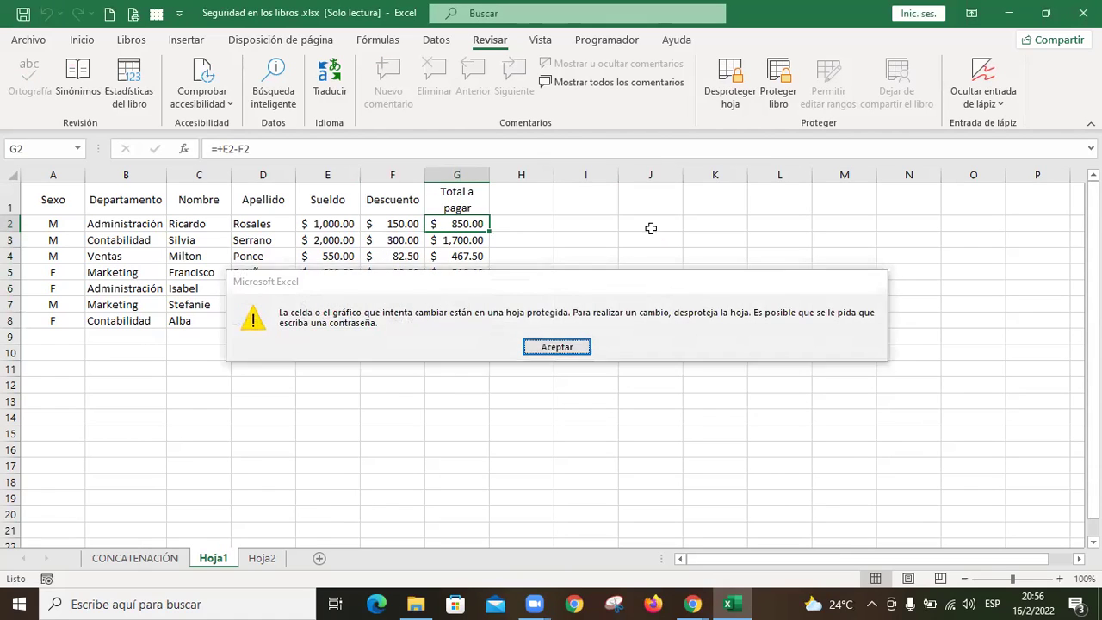
Step: Test editing the protected salary E2 and name C2 cells, dismissing the warnings
click(381, 223)
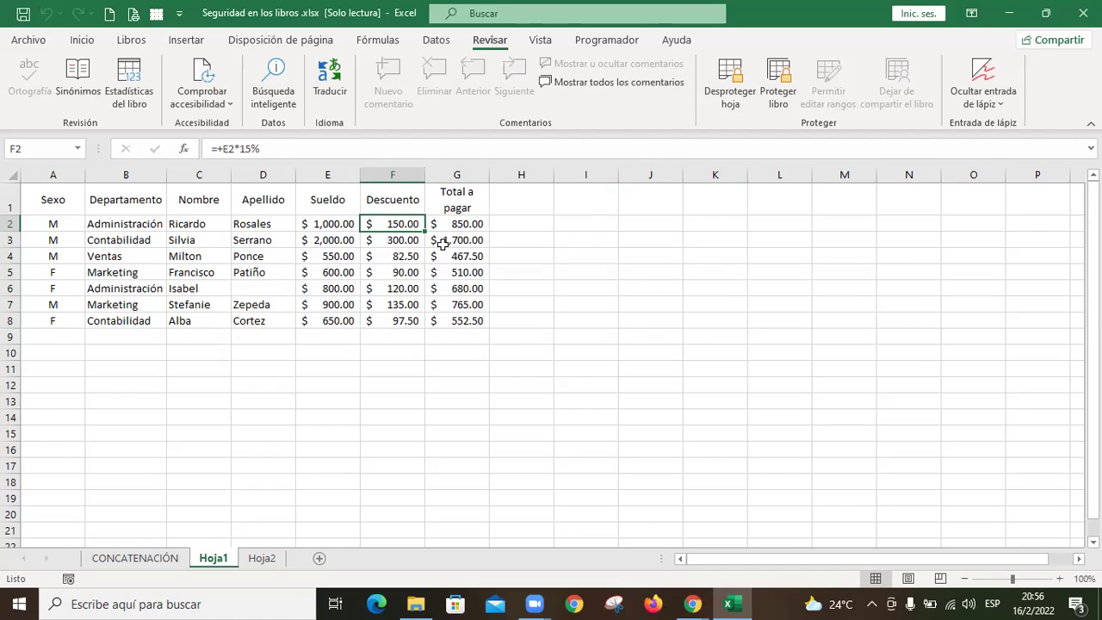
click(332, 224)
key(Return)
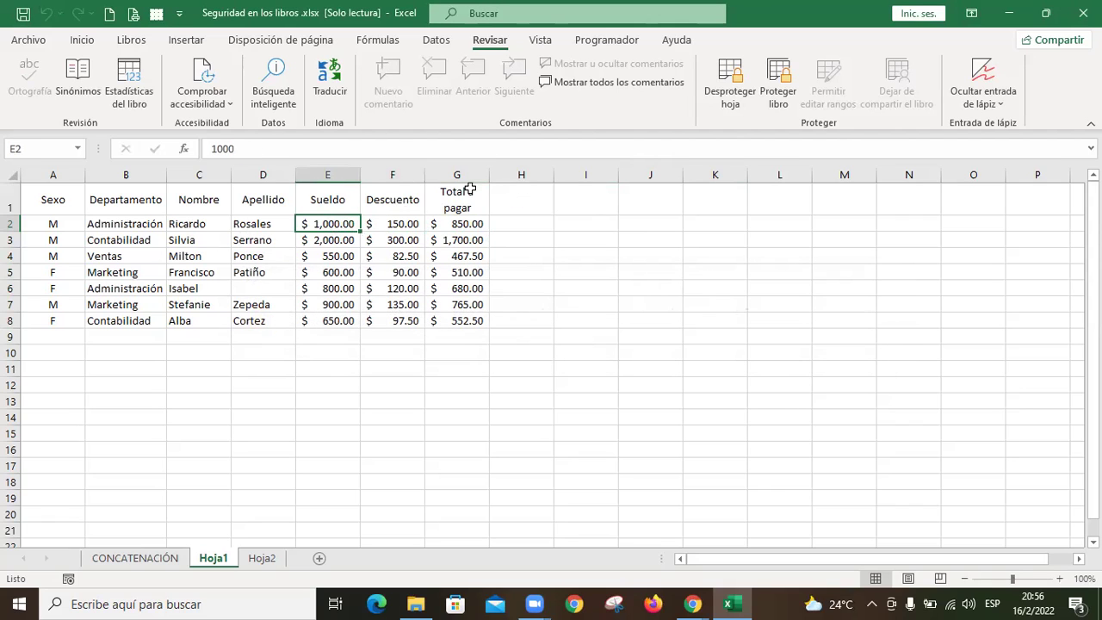
click(194, 223)
key(Delete)
key(Return)
Step: Select B2, F2 and J4, then attempt to save the workbook with Ctrl+S
click(160, 223)
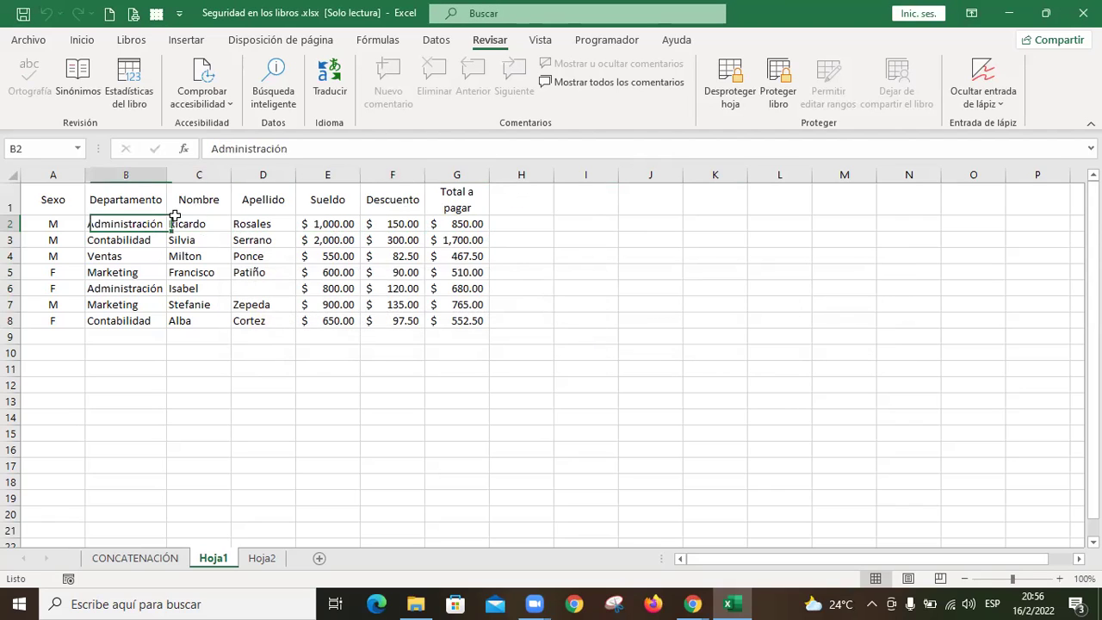
click(402, 228)
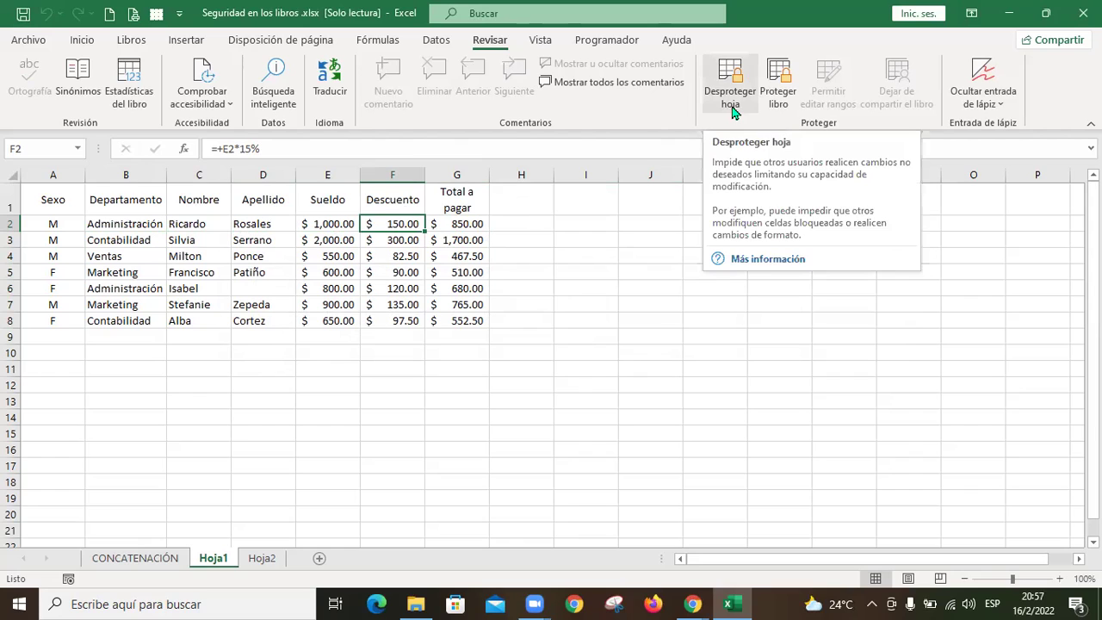
click(638, 250)
key(ctrl+s)
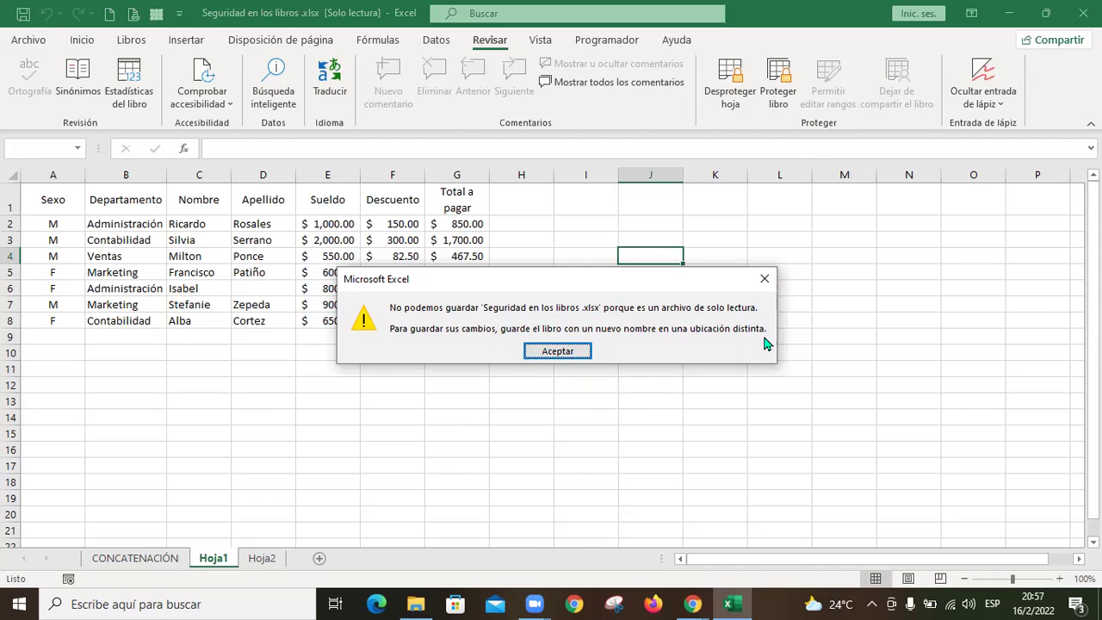
Step: Dismiss the read-only save warning and leave the Save As screen
click(568, 352)
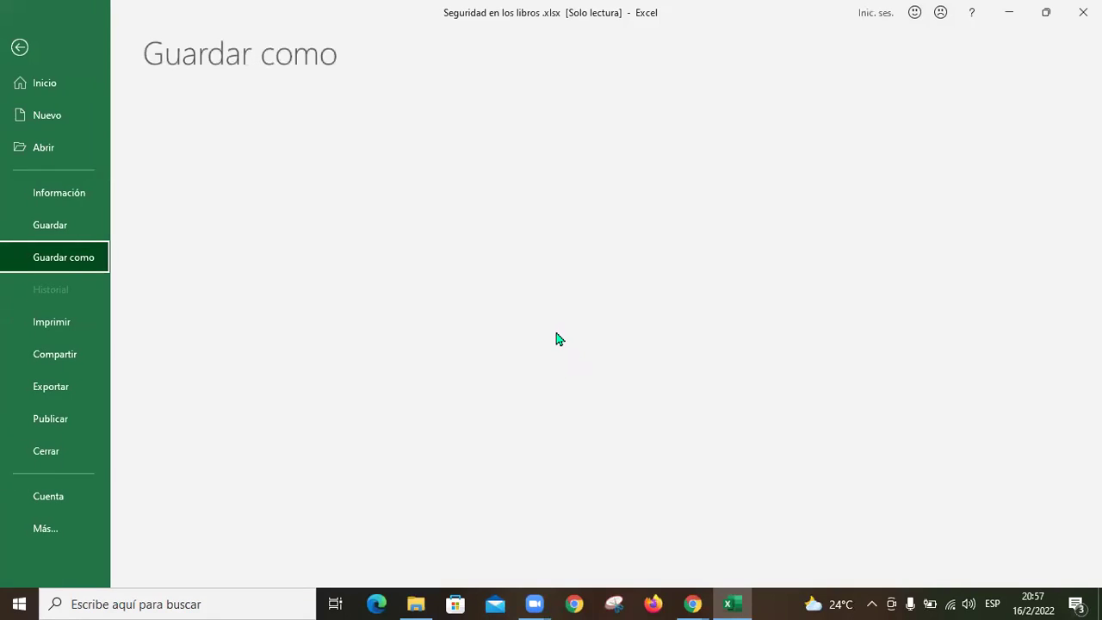
click(389, 191)
key(Escape)
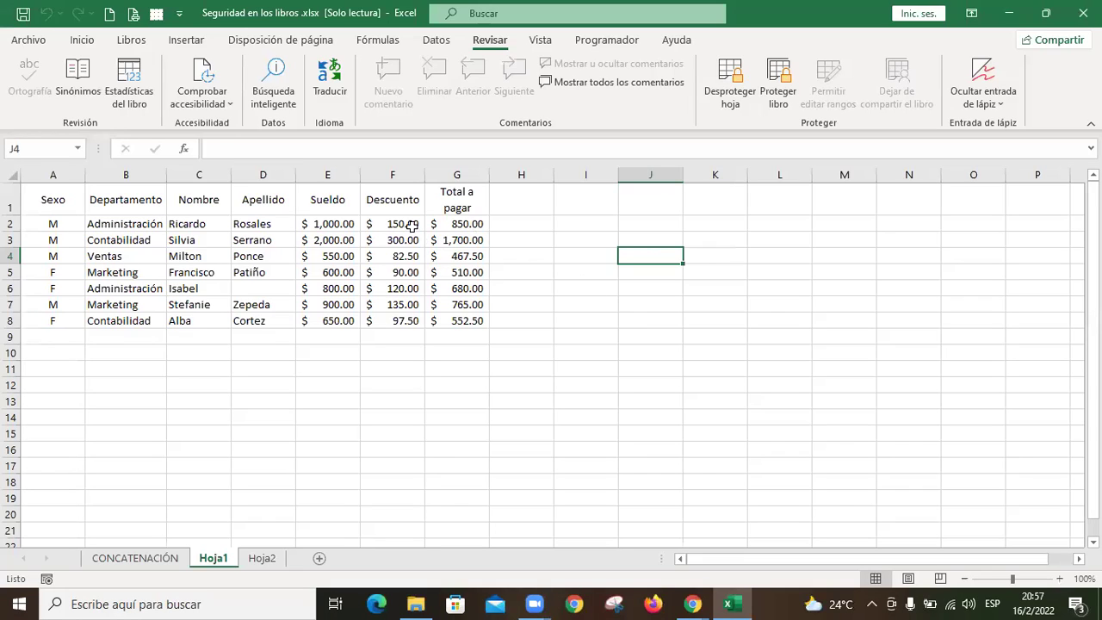
Step: Select the Descuento values F2:F8, check their shortcut menu, then deselect to H3
click(410, 225)
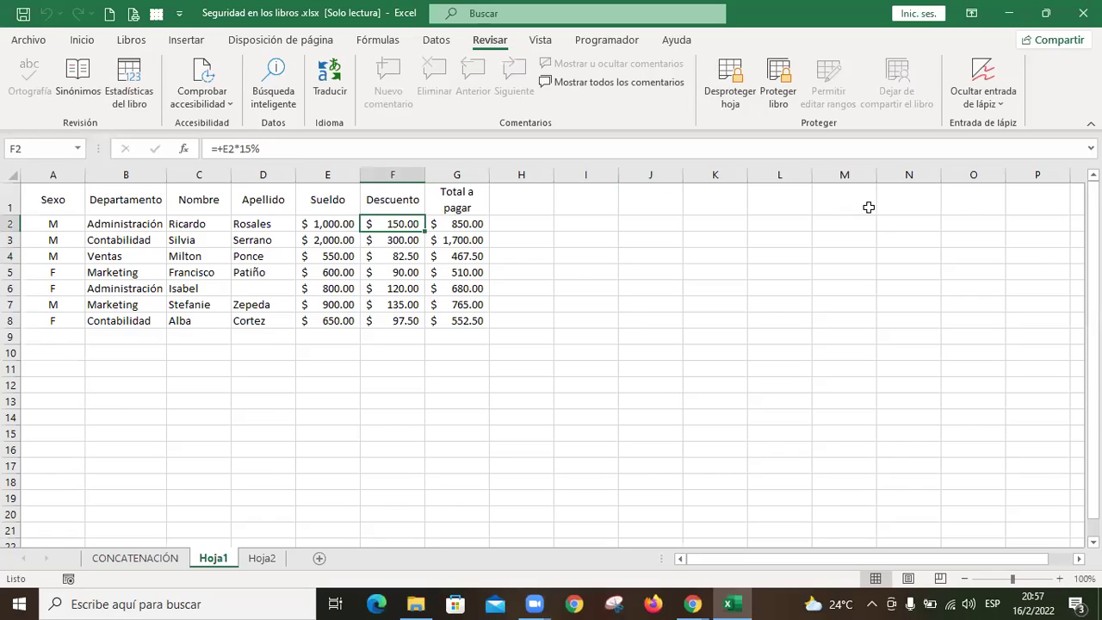
drag(400, 218, 411, 322)
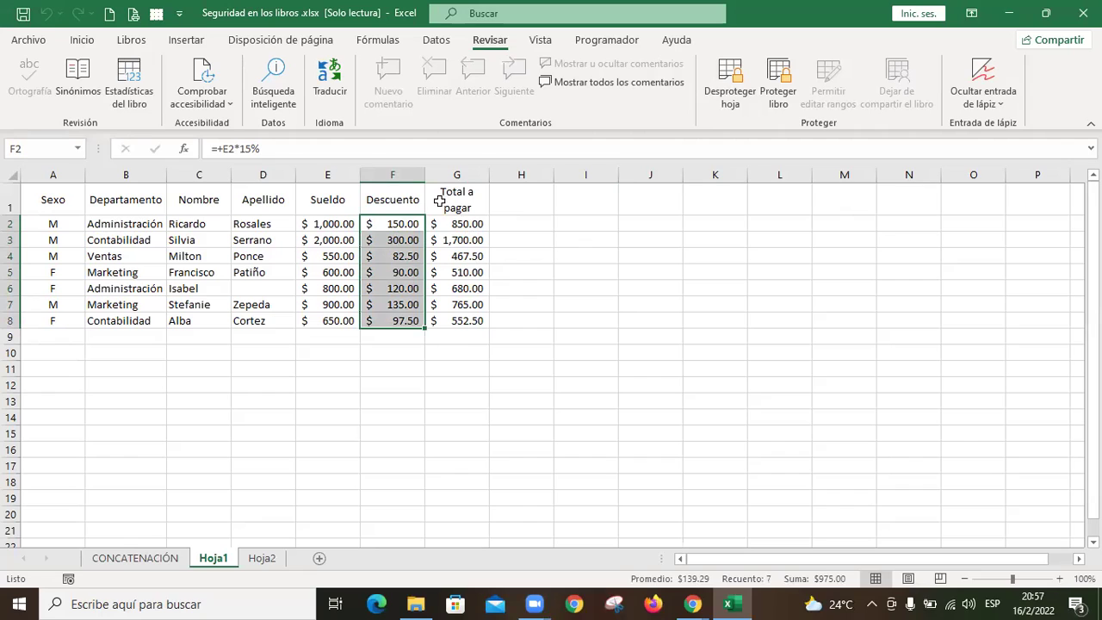
click(583, 220)
drag(414, 224, 411, 317)
right_click(391, 241)
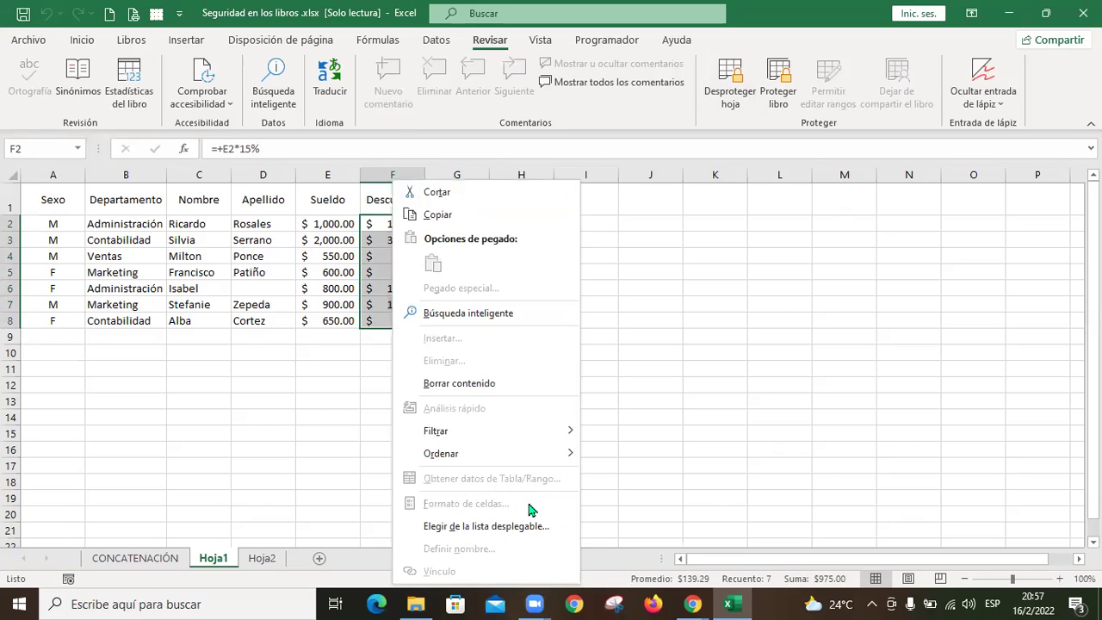
click(687, 406)
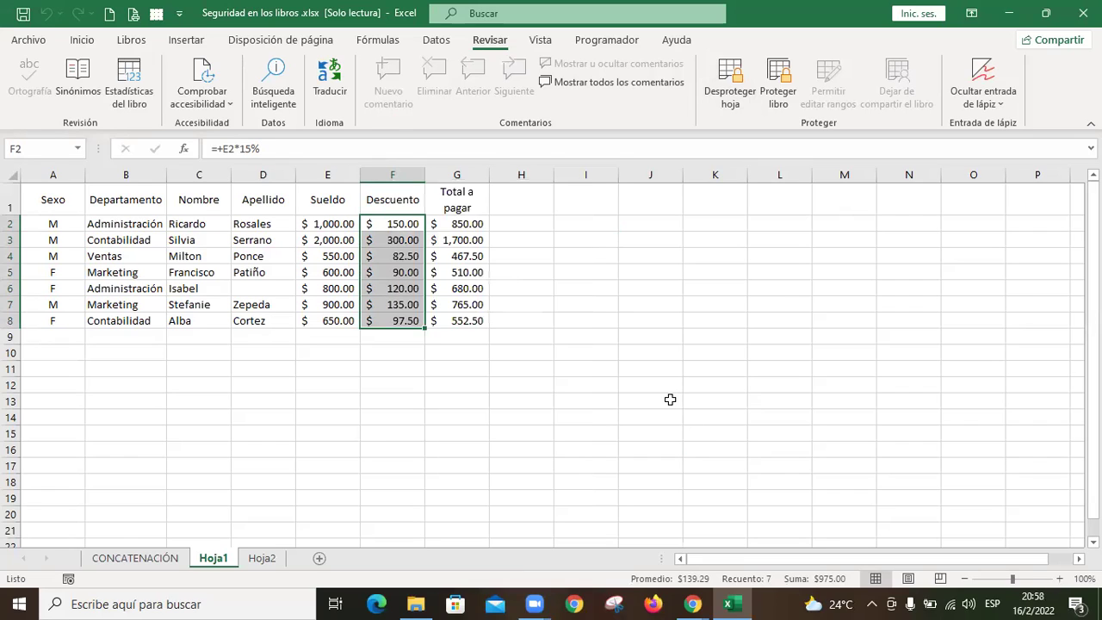
click(504, 240)
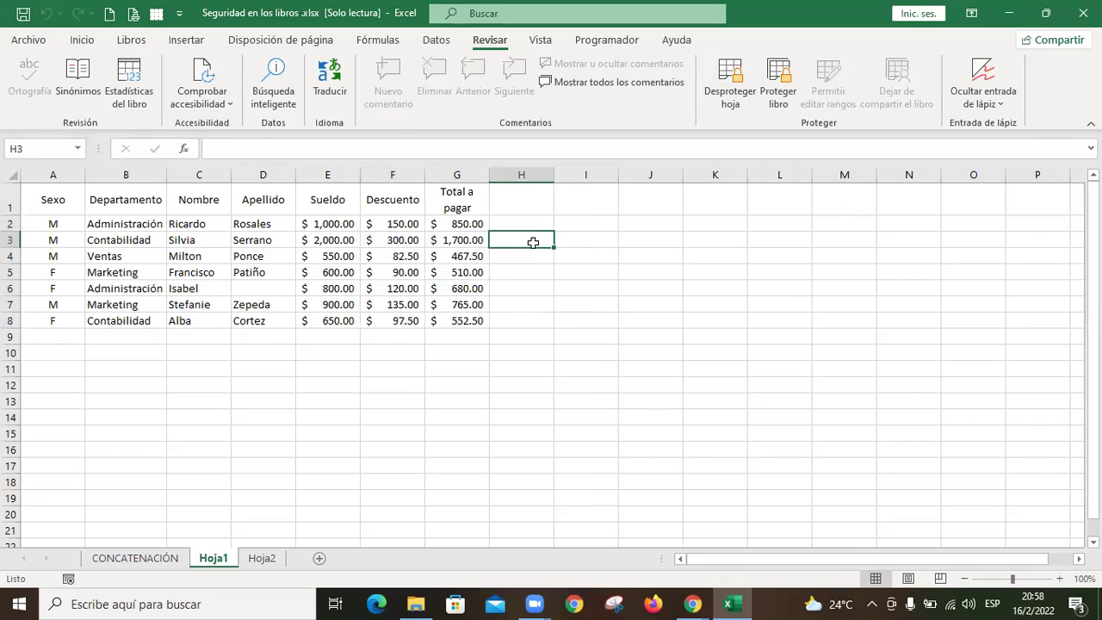
Step: Unprotect Hoja1 with its password
click(727, 86)
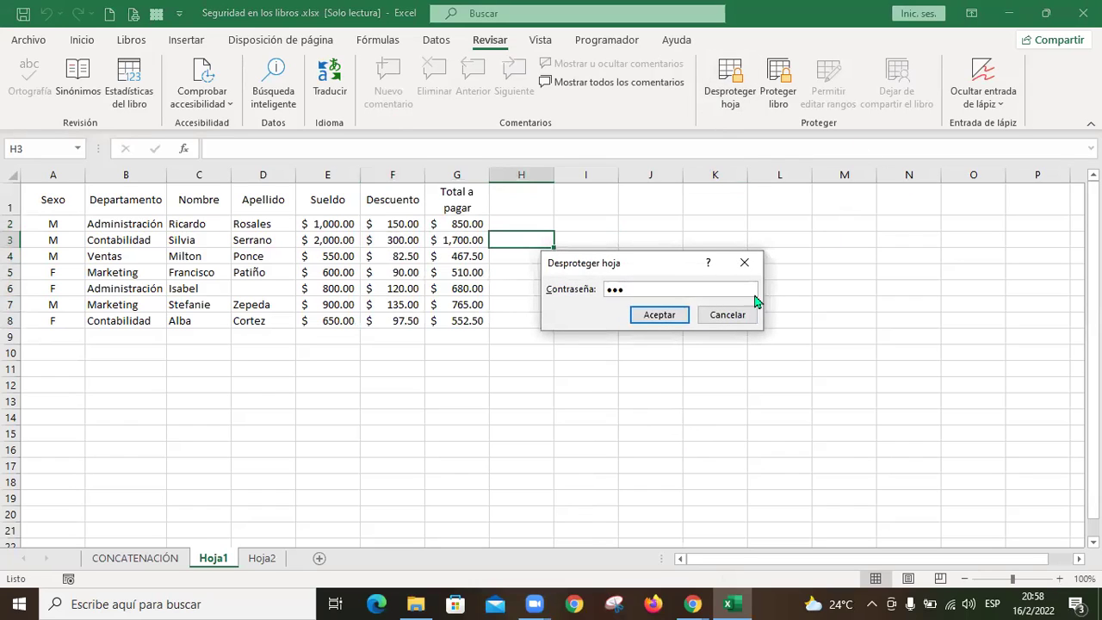
click(661, 316)
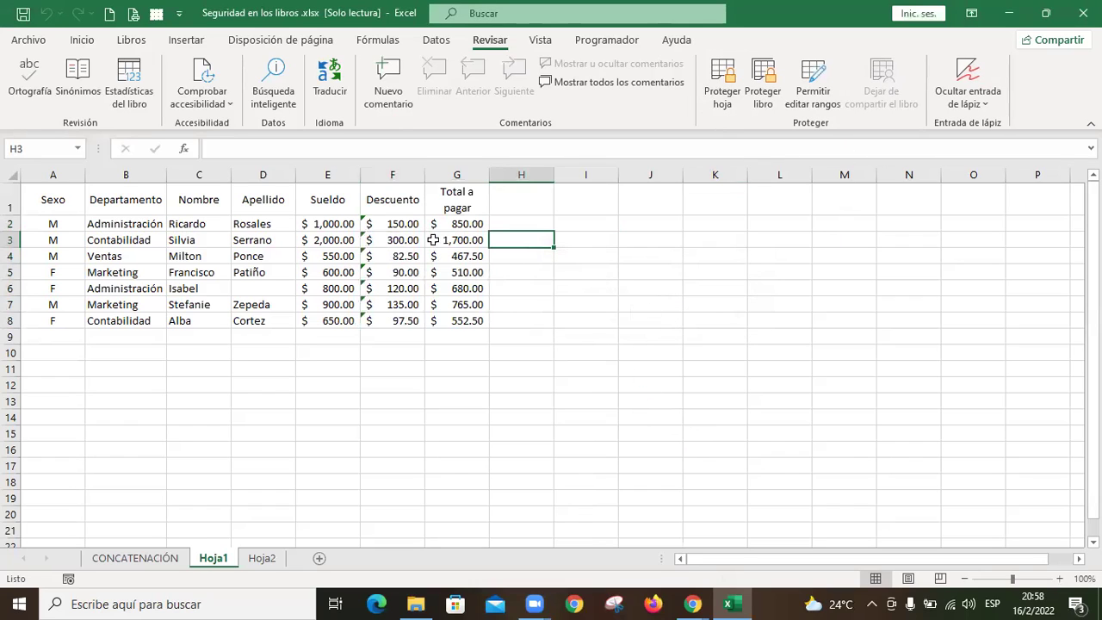
click(404, 224)
Step: Test-enter salary 2000 in E3 and discount 1 in F3, then undo F3's change
click(338, 239)
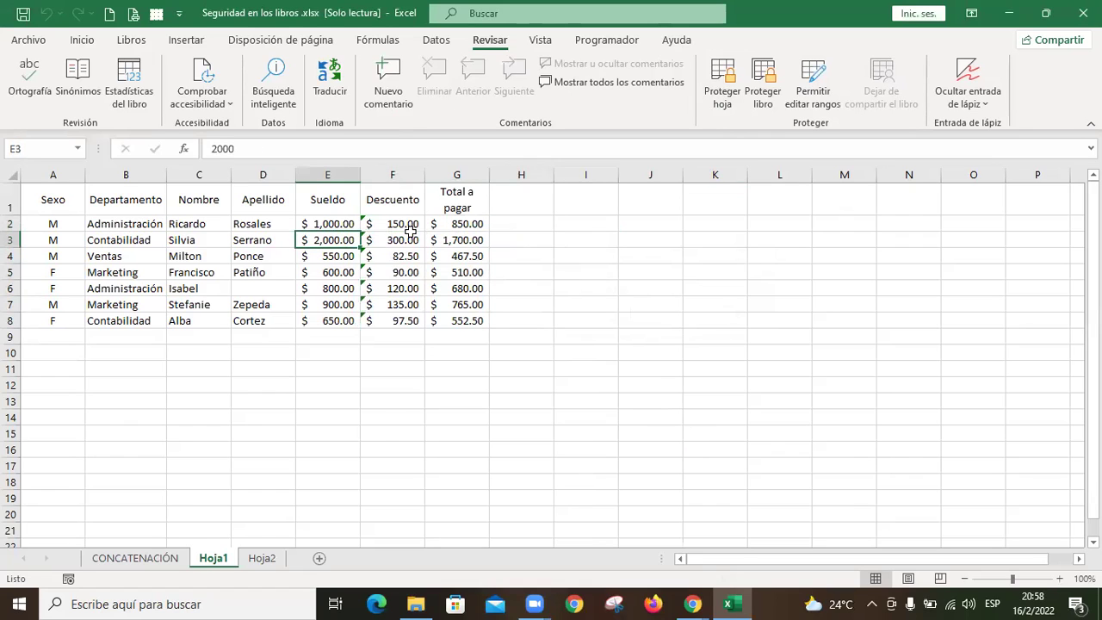
text(2000)
key(Tab)
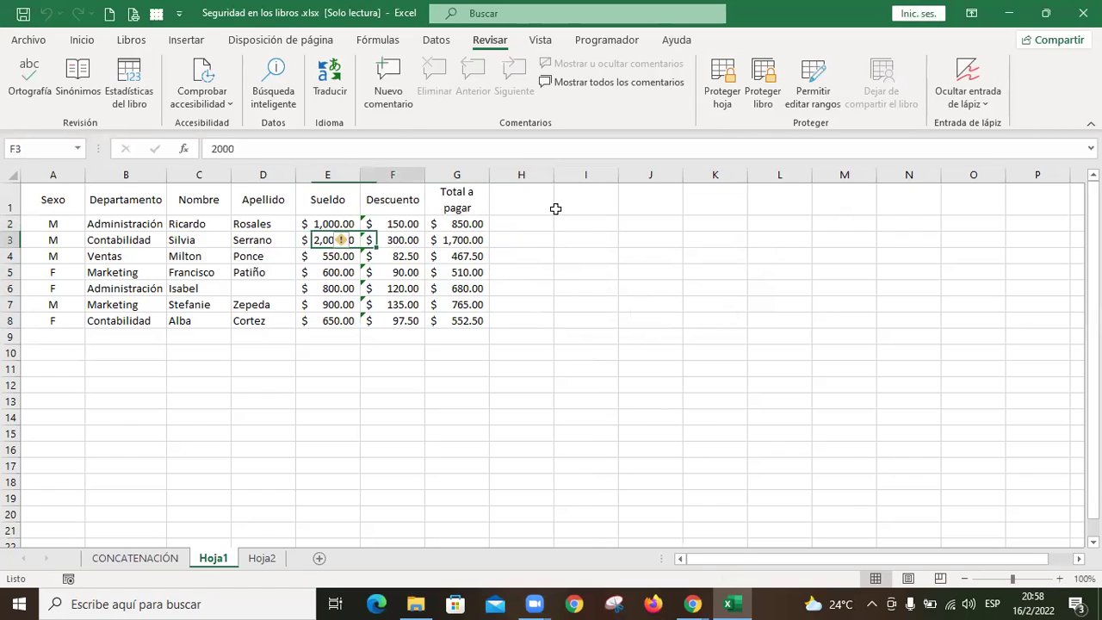
text(1)
key(Tab)
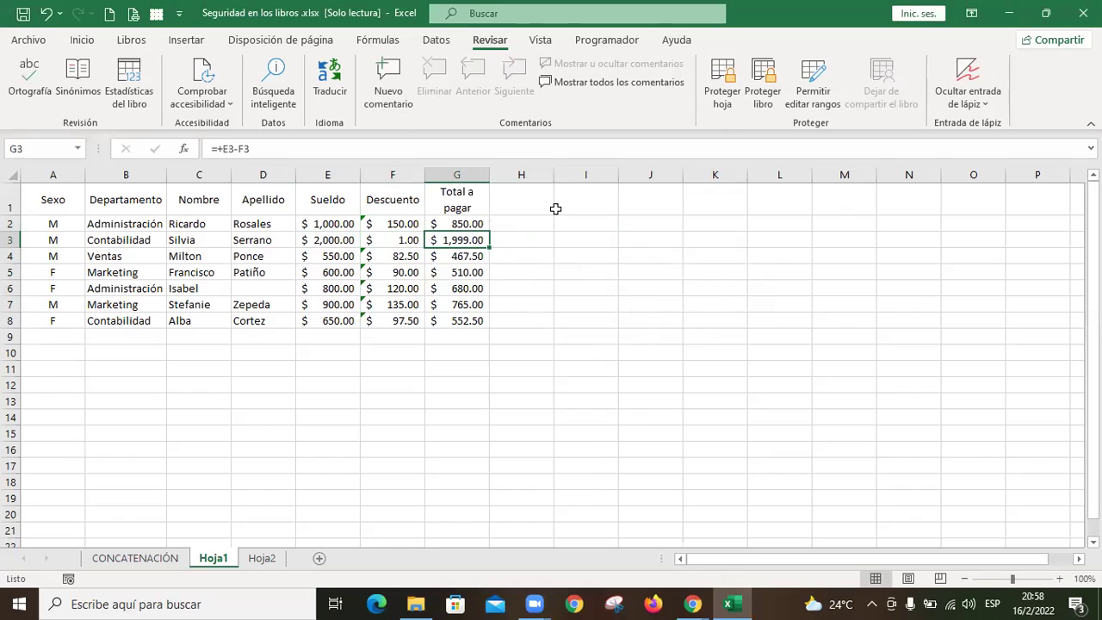
key(Left)
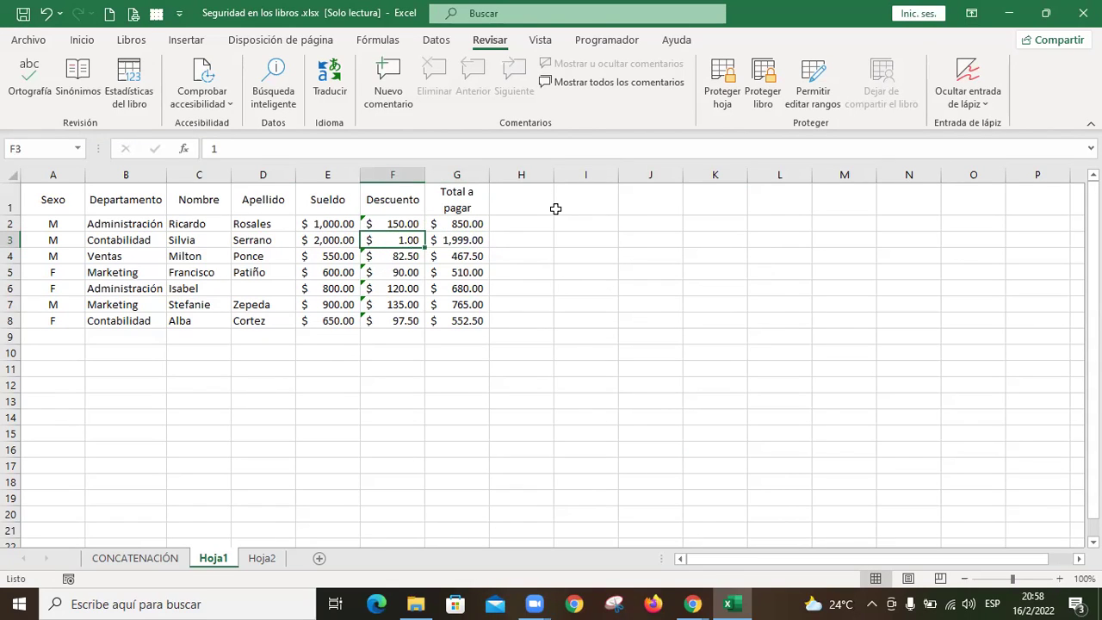
key(ctrl+z)
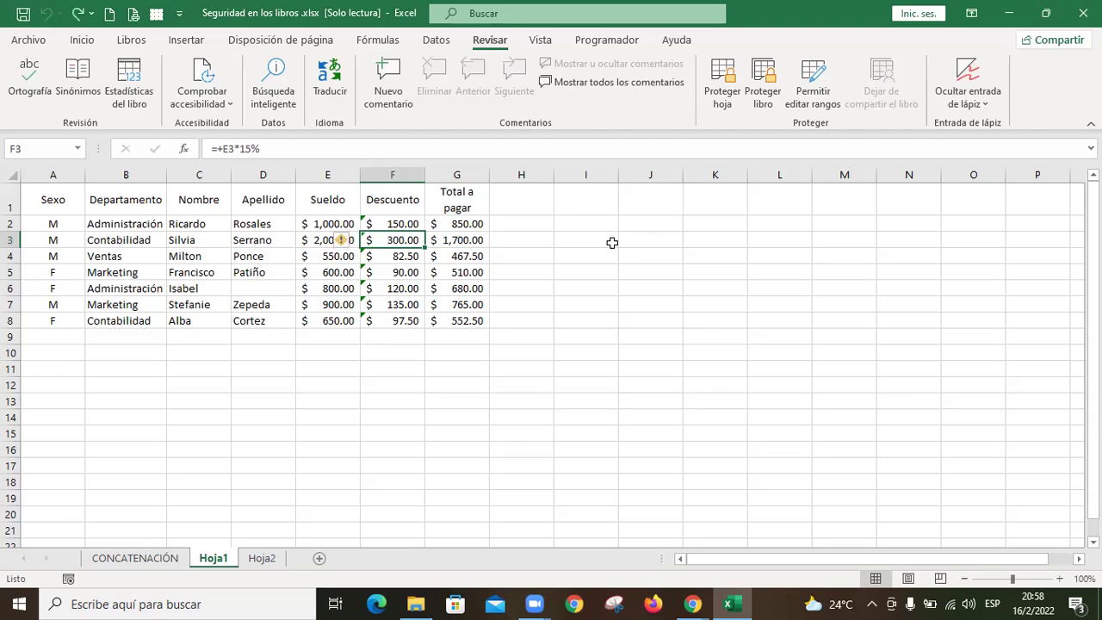
click(29, 40)
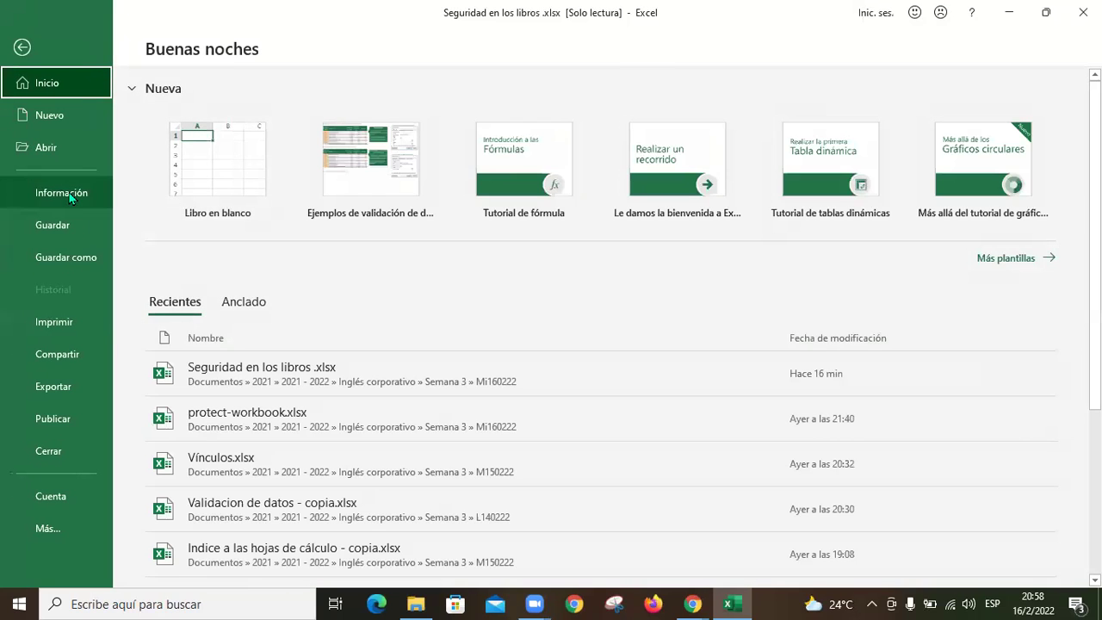
Step: Save a copy in Mi160222 with a write password through General Options, then close Excel
click(75, 271)
click(583, 206)
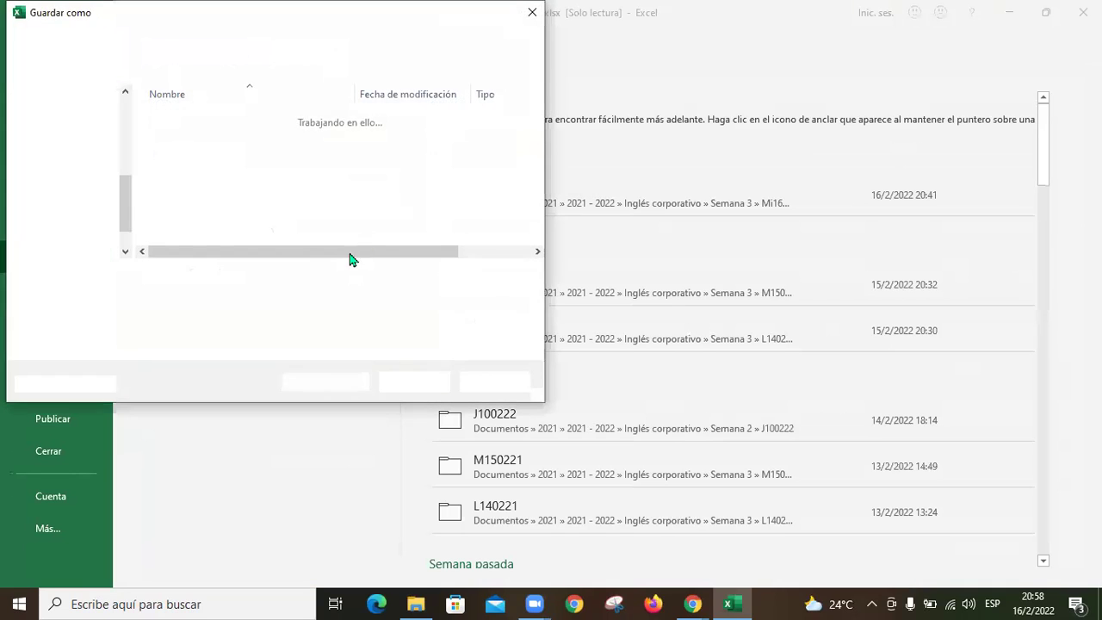
click(365, 384)
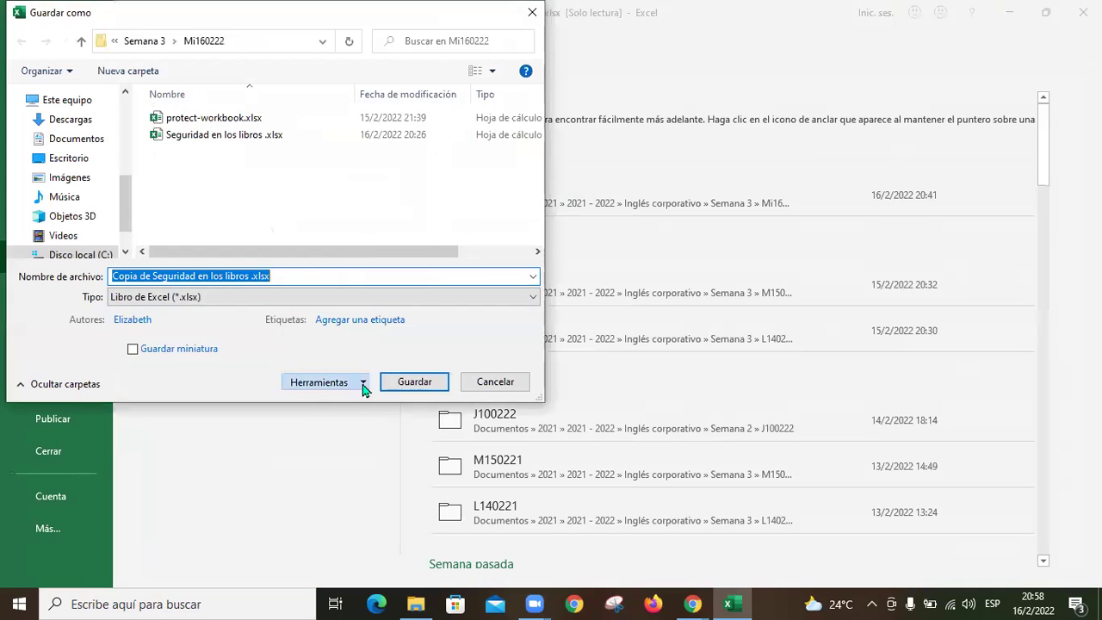
click(389, 436)
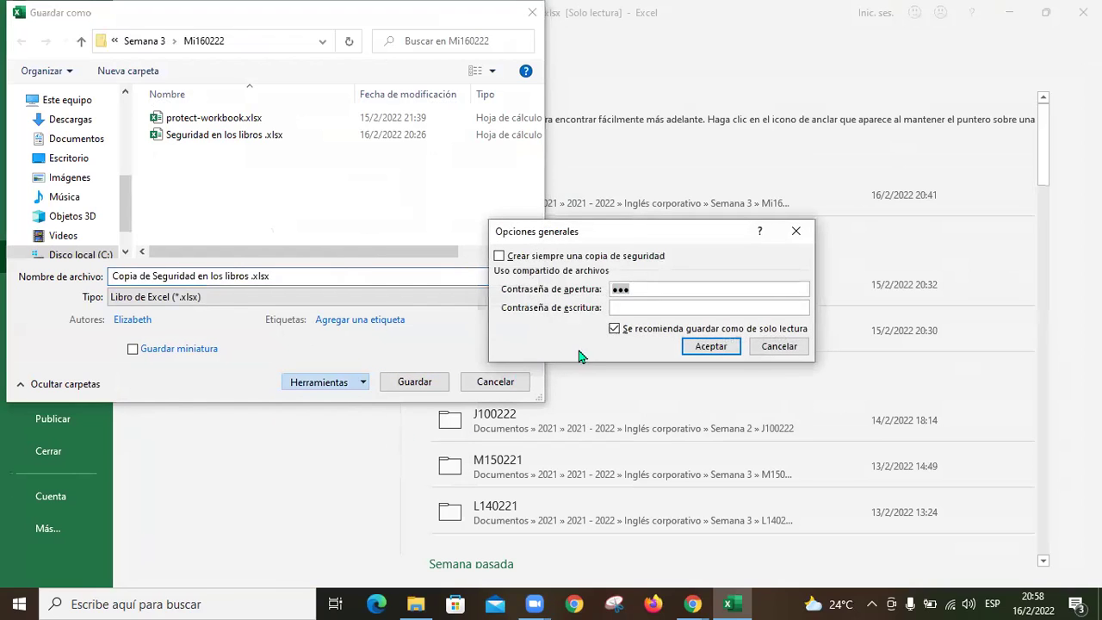
click(639, 310)
text(123)
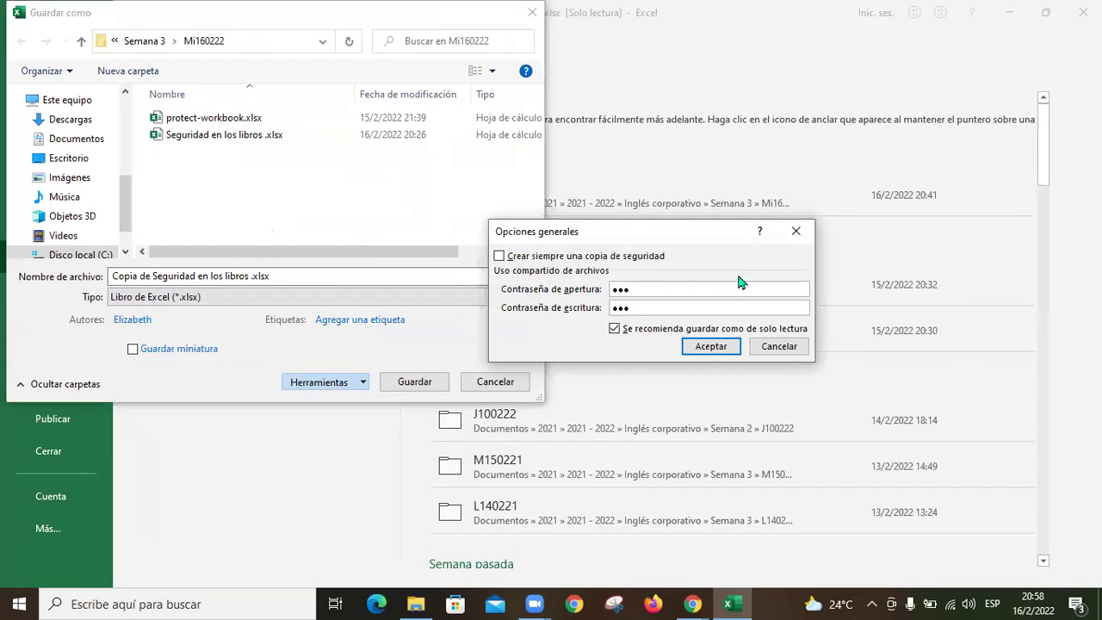
click(712, 346)
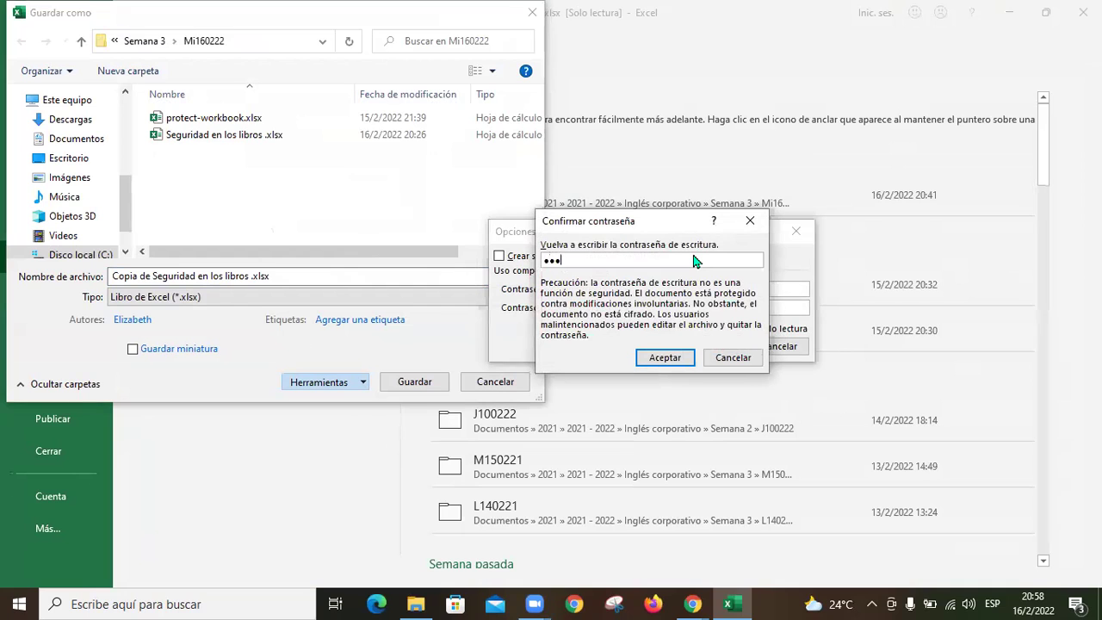
click(674, 357)
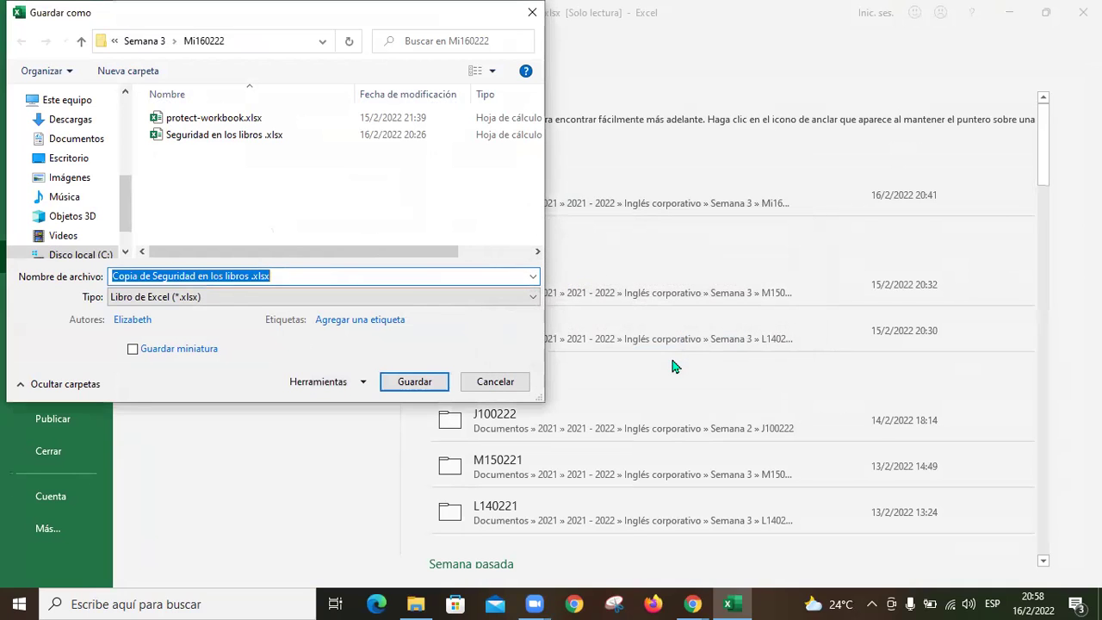
click(422, 382)
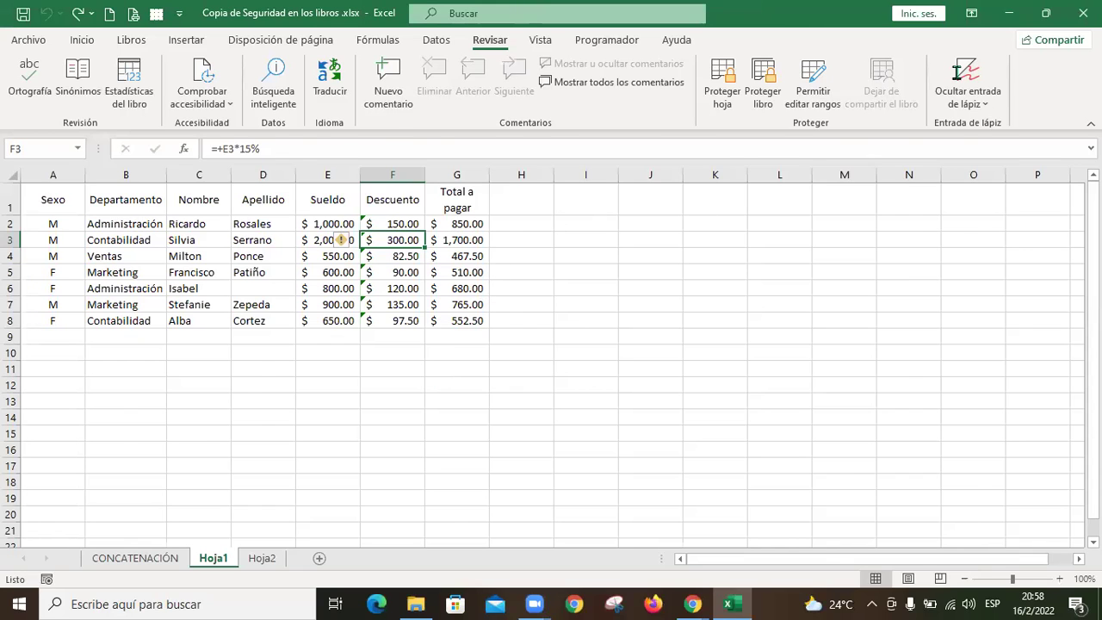
key(alt+F4)
Step: Reopen Seguridad en los libros.xlsx with its opening password in read-only mode
double_click(437, 148)
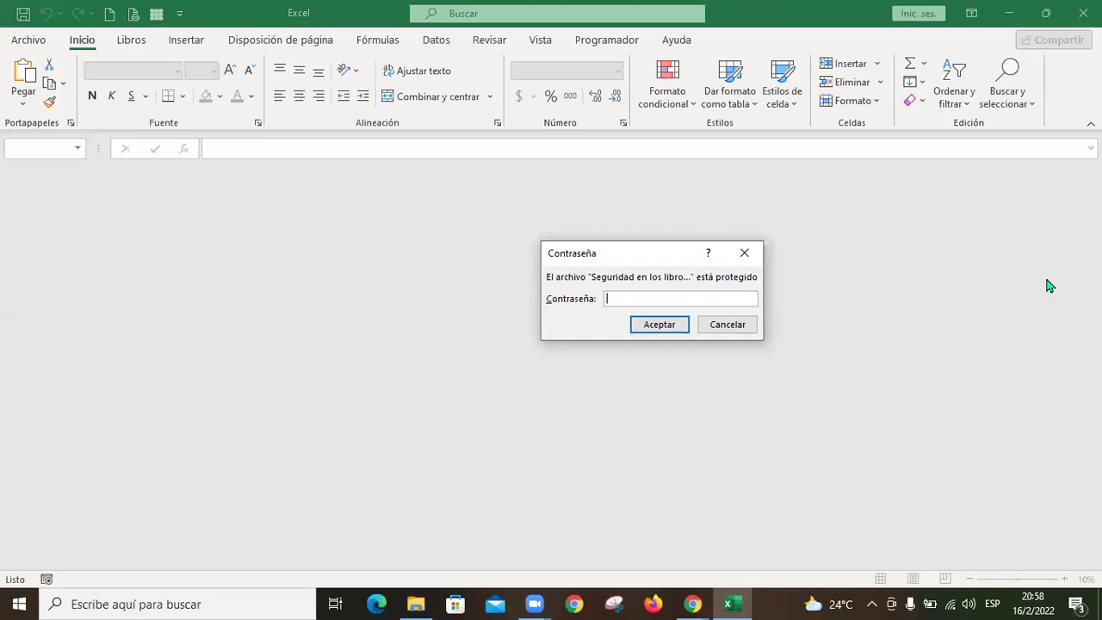
click(673, 325)
click(474, 348)
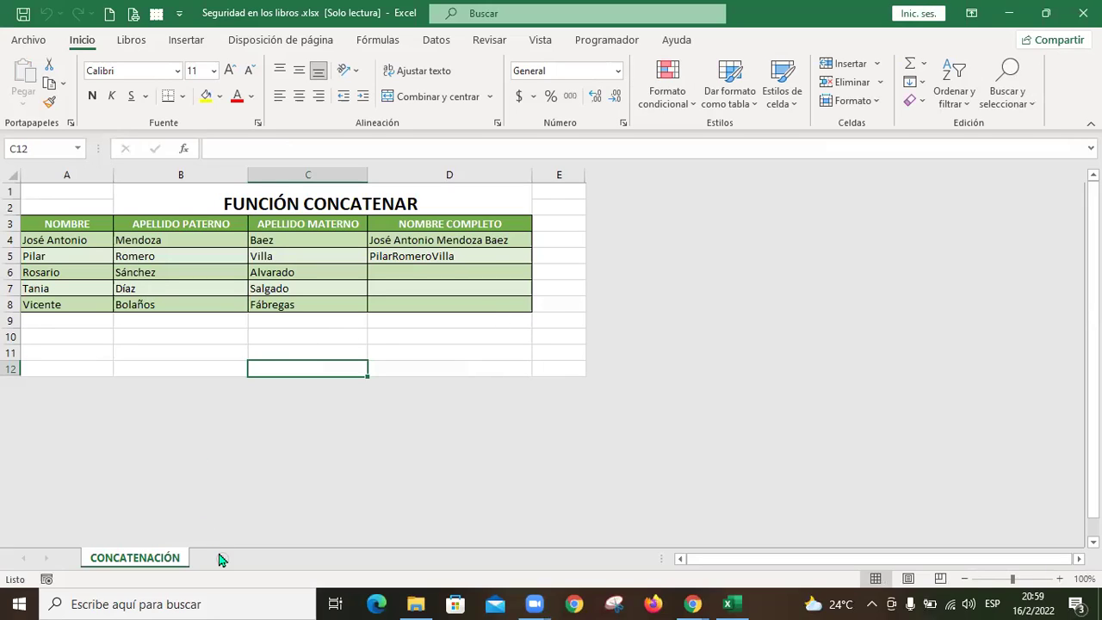
click(325, 336)
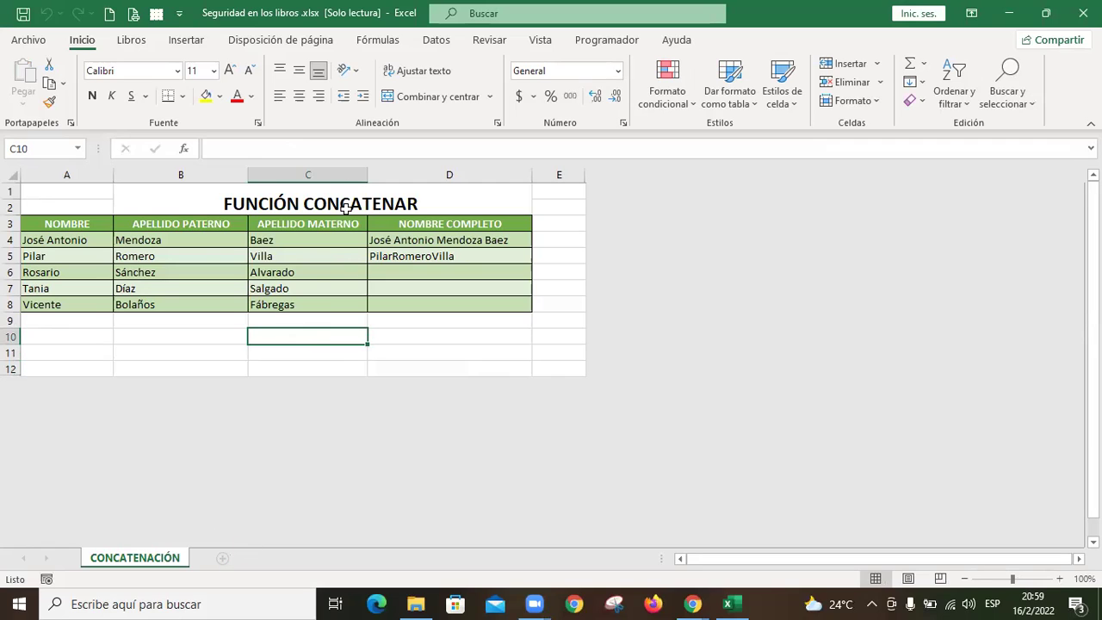
Step: Open the Copia de Seguridad en los libros copy from the folder and enter its opening password
key(alt+Tab)
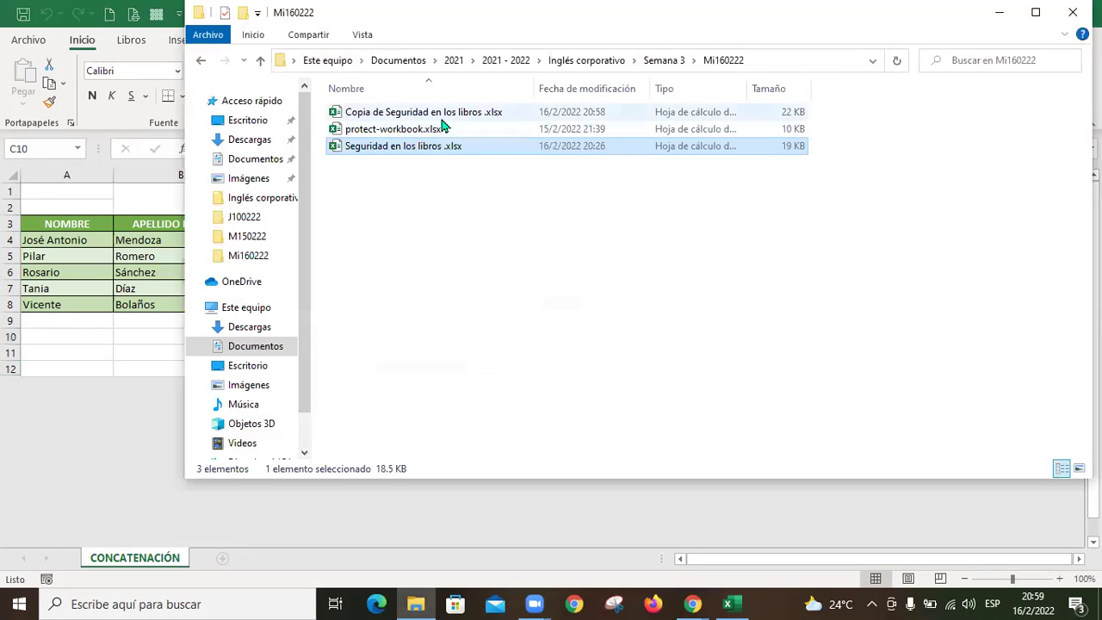
click(455, 118)
drag(455, 117, 638, 239)
key(alt+Tab)
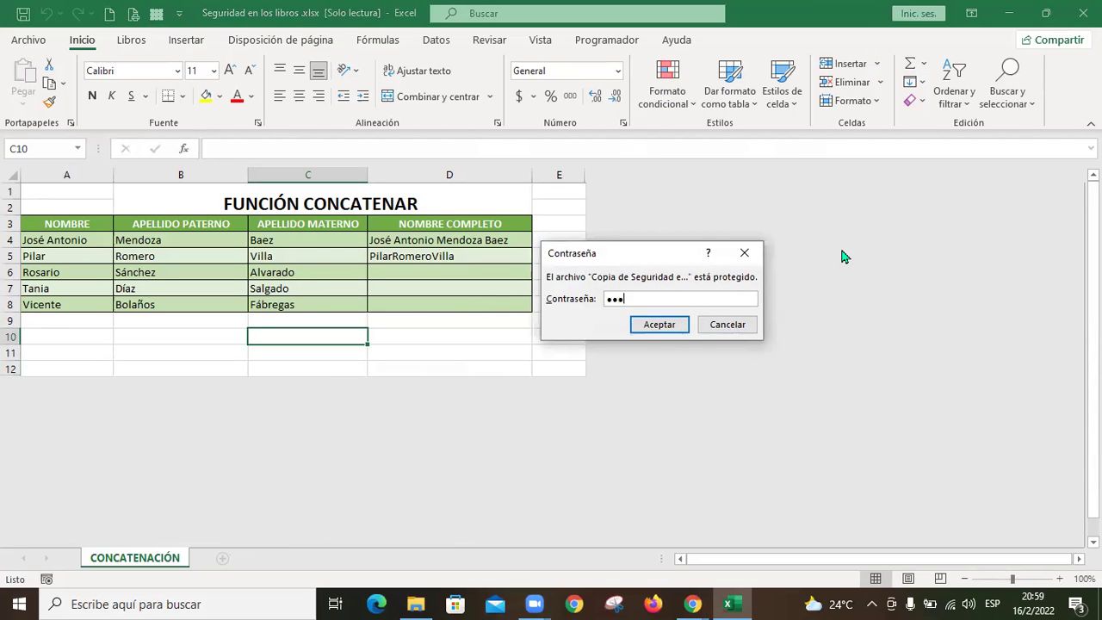
click(663, 325)
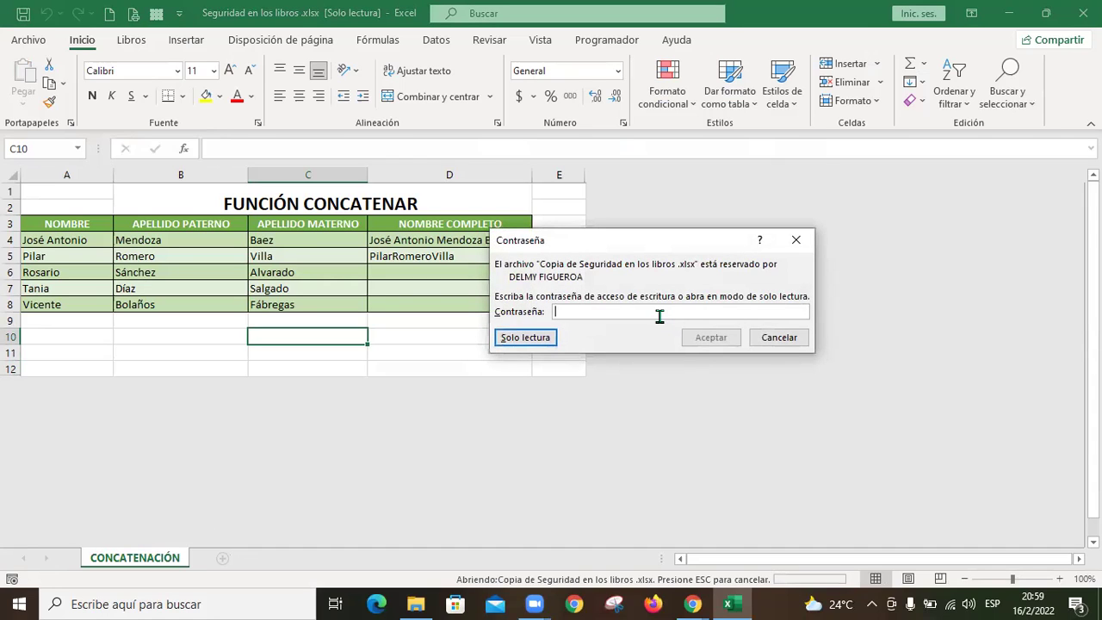
Step: Enter the copy's write password and agree to open it read-only
text(12)
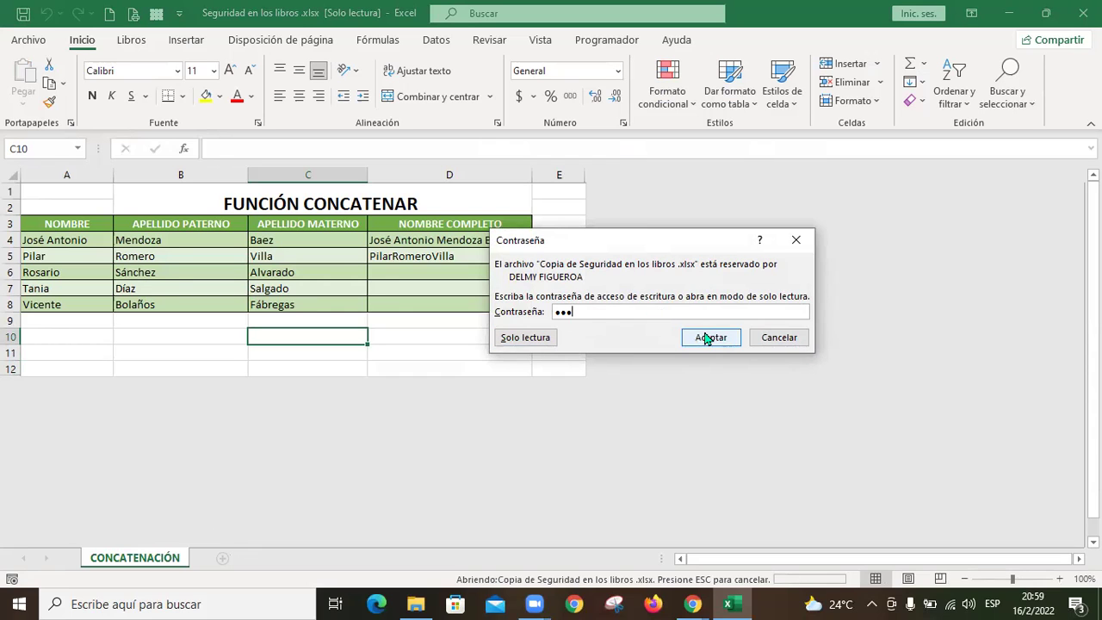
click(710, 336)
click(489, 345)
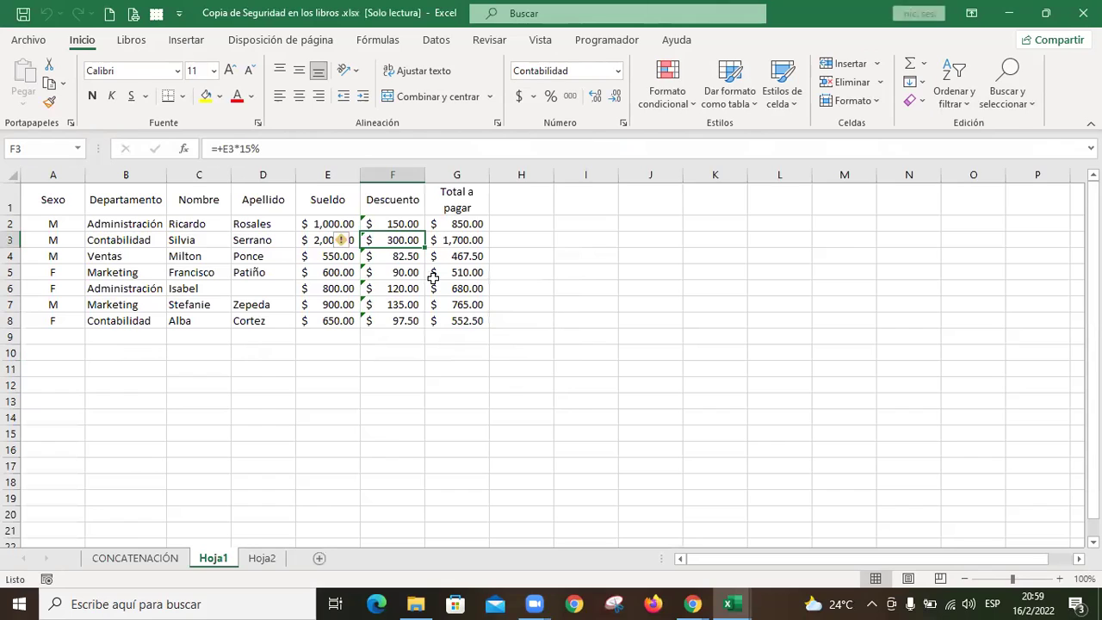
Step: Show Revisar tools, test-enter F in A2 and M in B2, reverting both
click(491, 42)
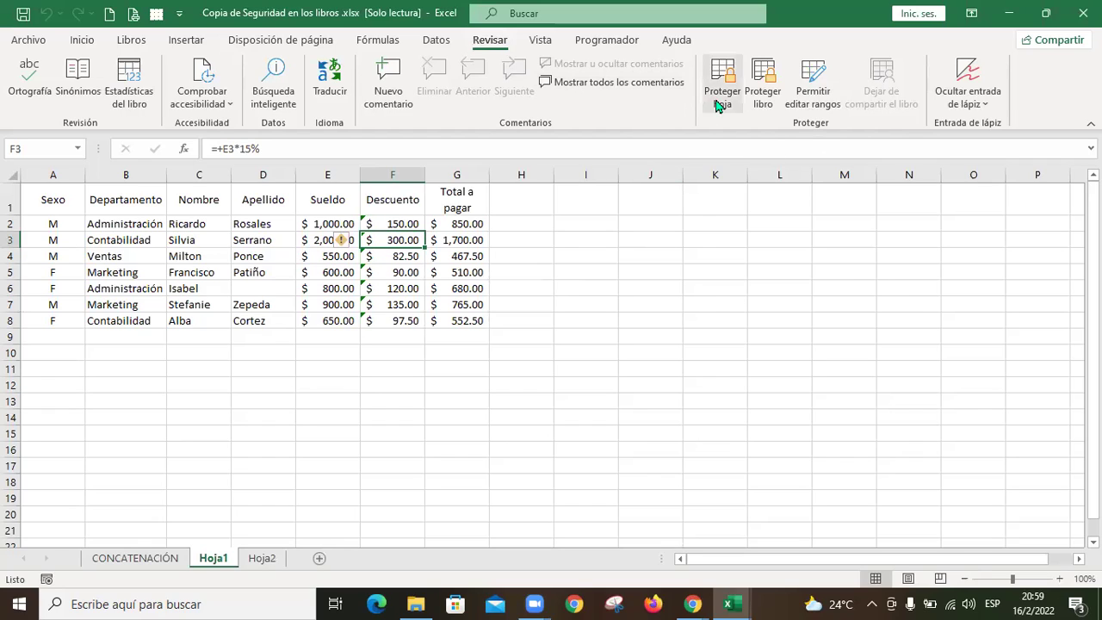
click(57, 221)
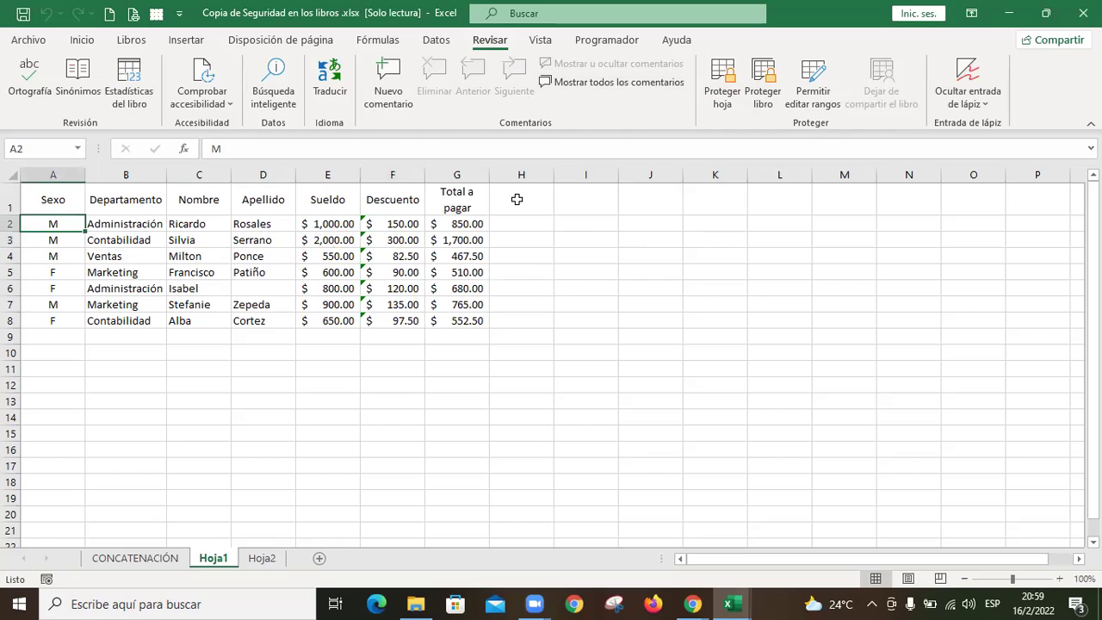
text(F)
key(Tab)
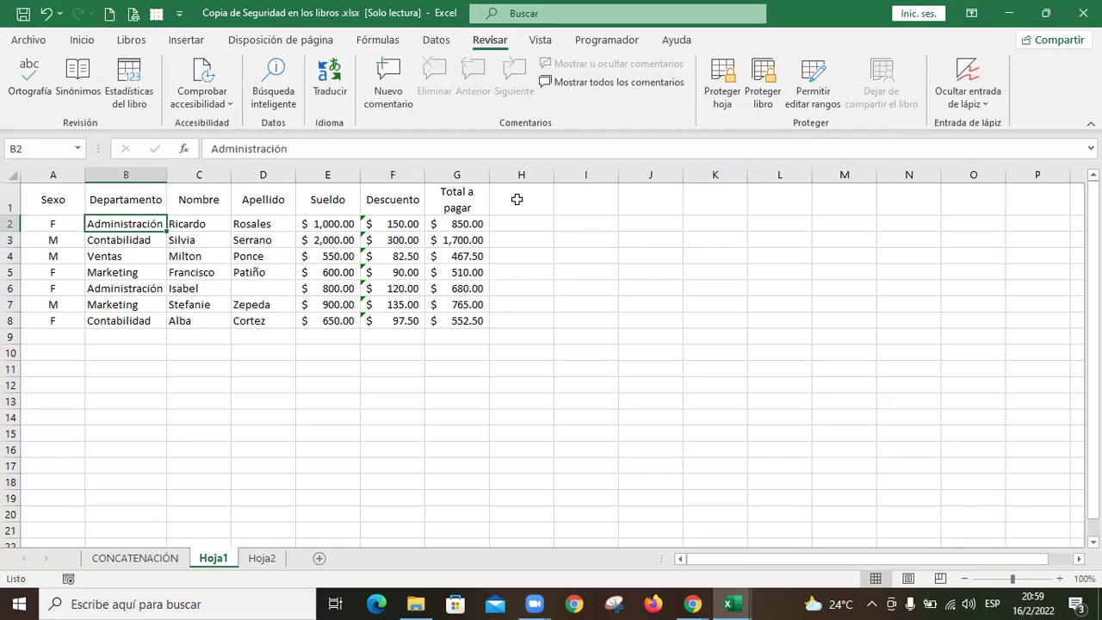
key(ctrl+z)
key(Tab)
text(M)
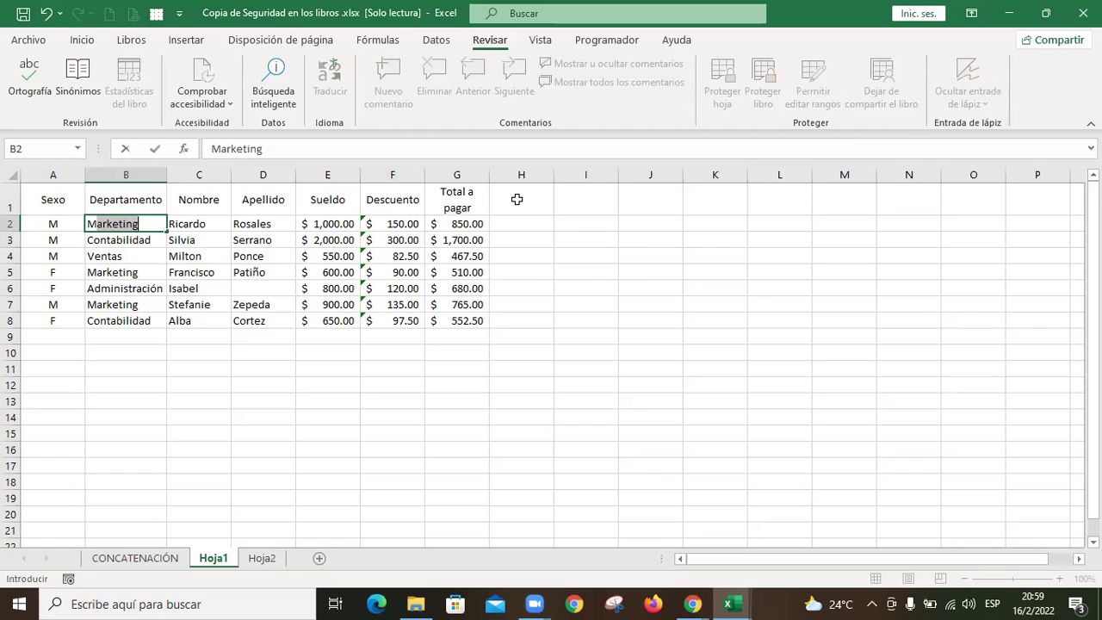
key(Escape)
Step: Test edits in C2, D2 and E2 (salary 5), cancelling or undoing each
key(Tab)
key(BackSpace)
key(Escape)
key(Tab)
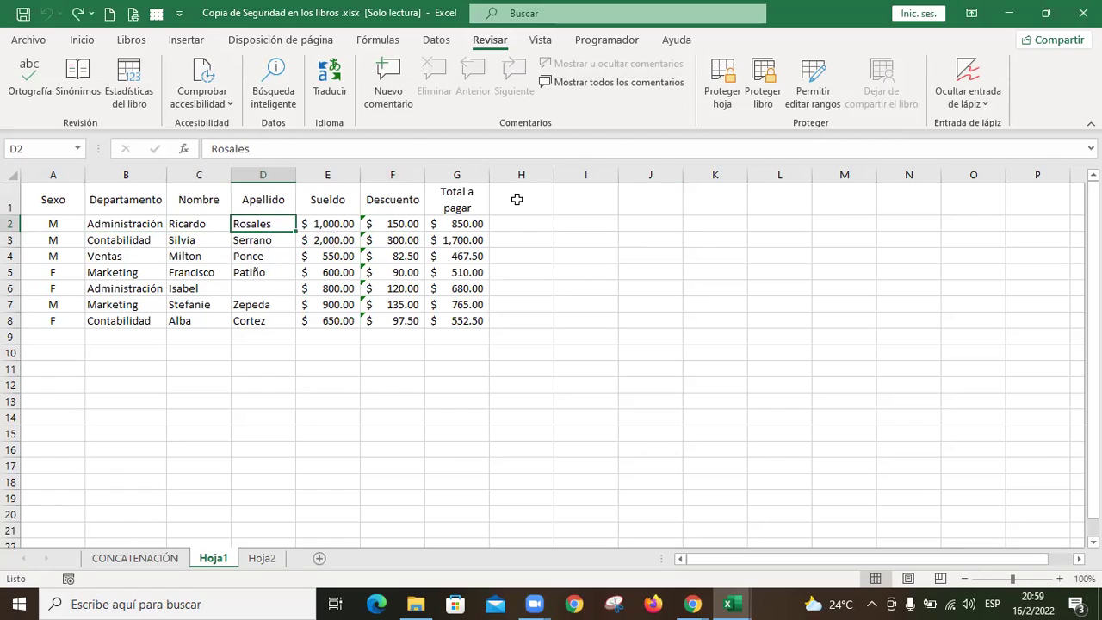
text(P)
key(Escape)
key(Tab)
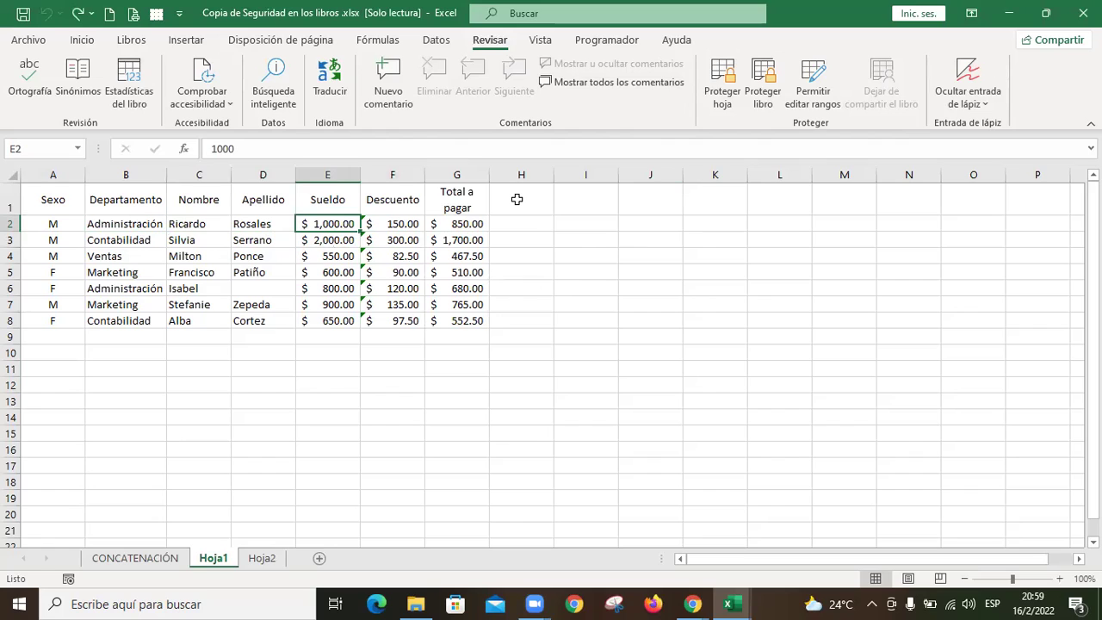
text(5)
key(Tab)
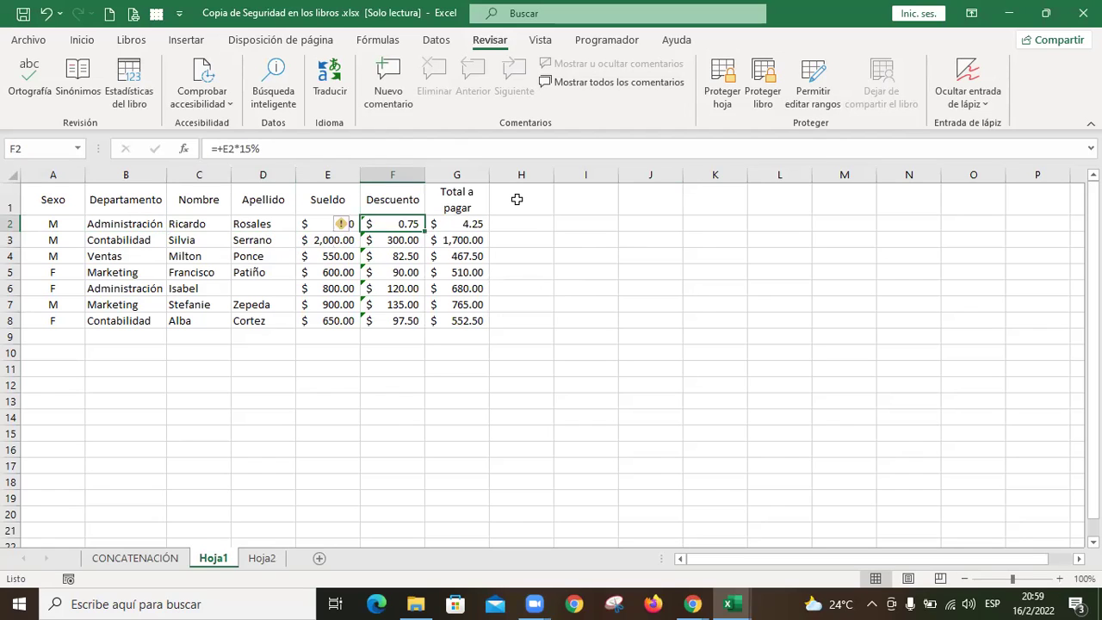
key(ctrl+z)
Step: Enter 4 over the total, undo it, and switch to Hoja2 and back
key(Tab)
key(Tab)
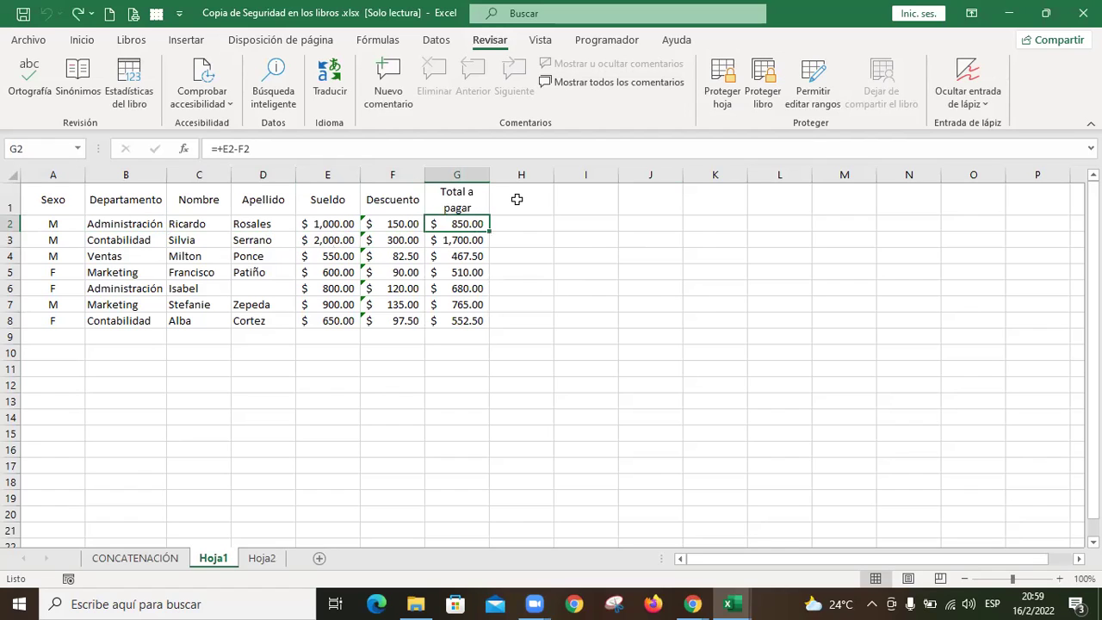
text(4)
key(Tab)
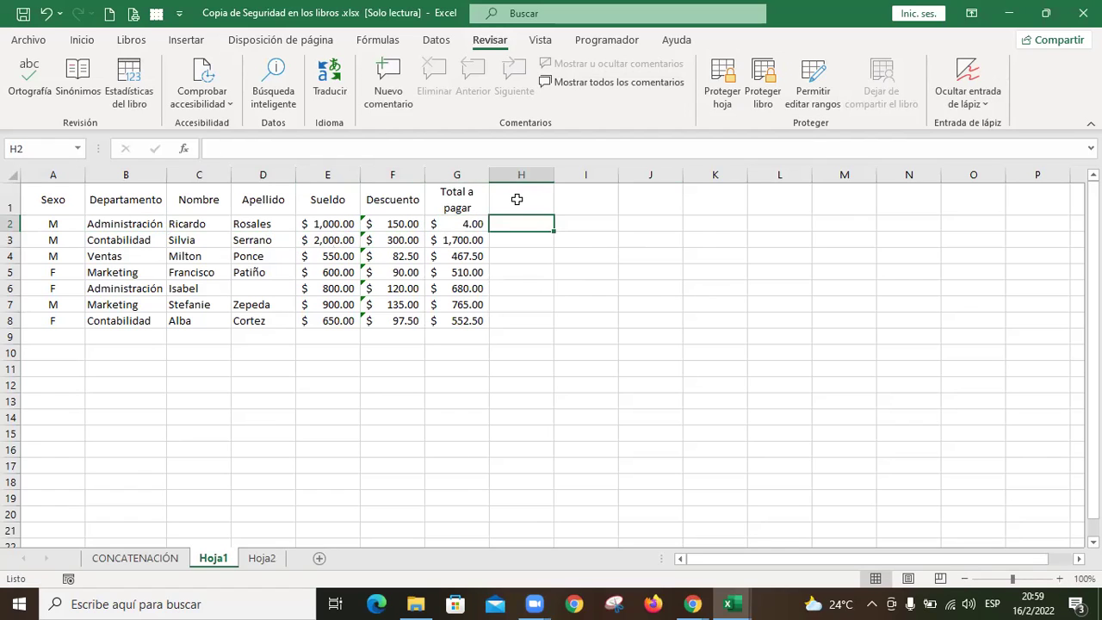
key(ctrl+z)
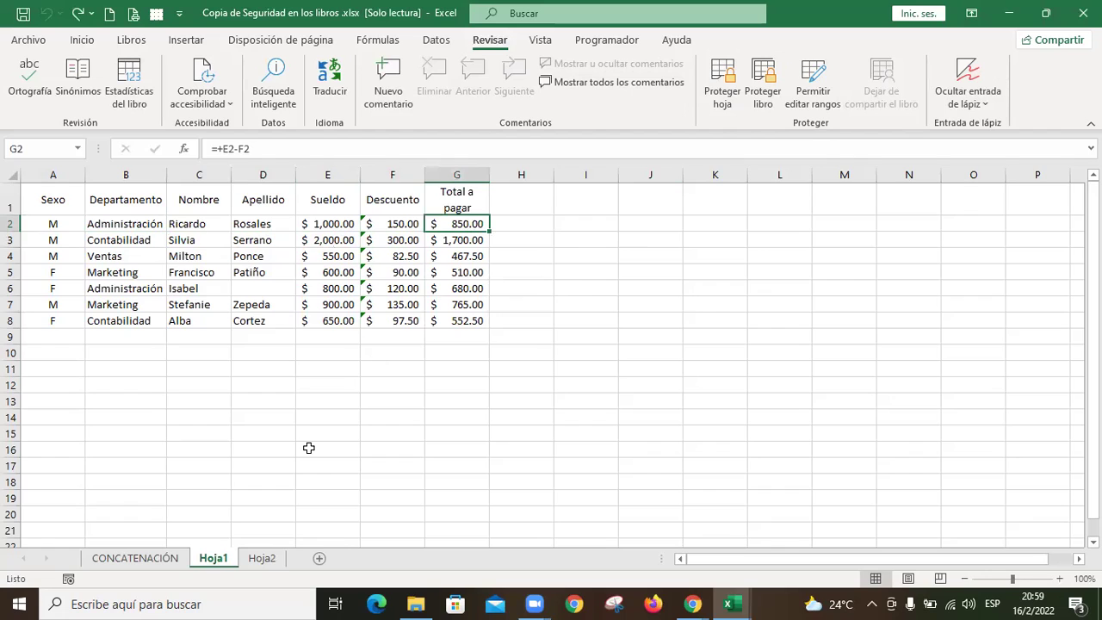
click(263, 559)
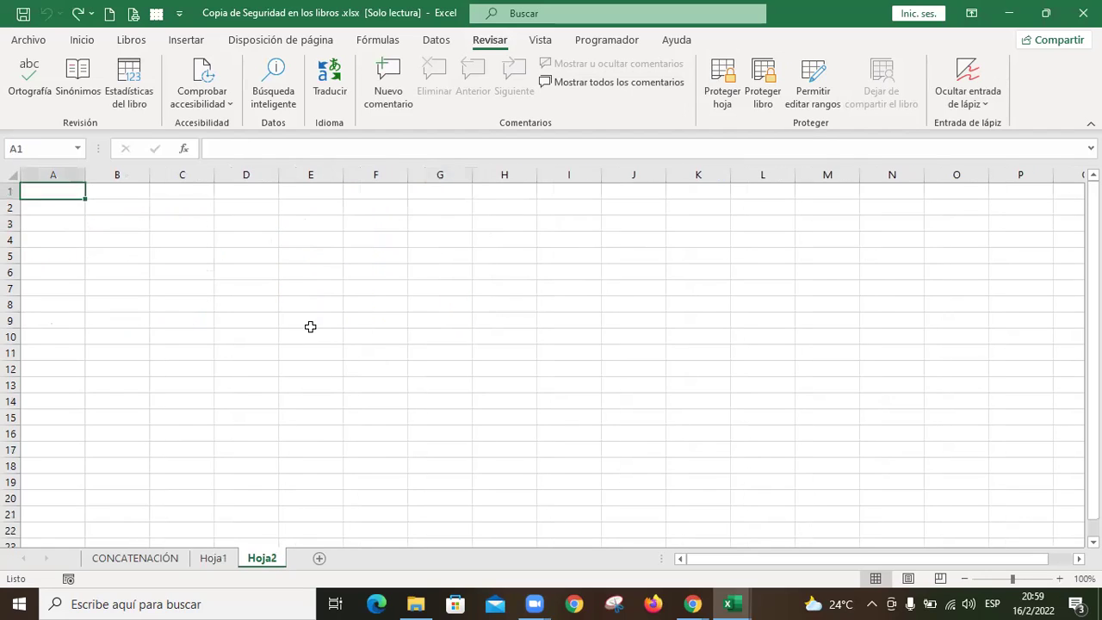
click(220, 564)
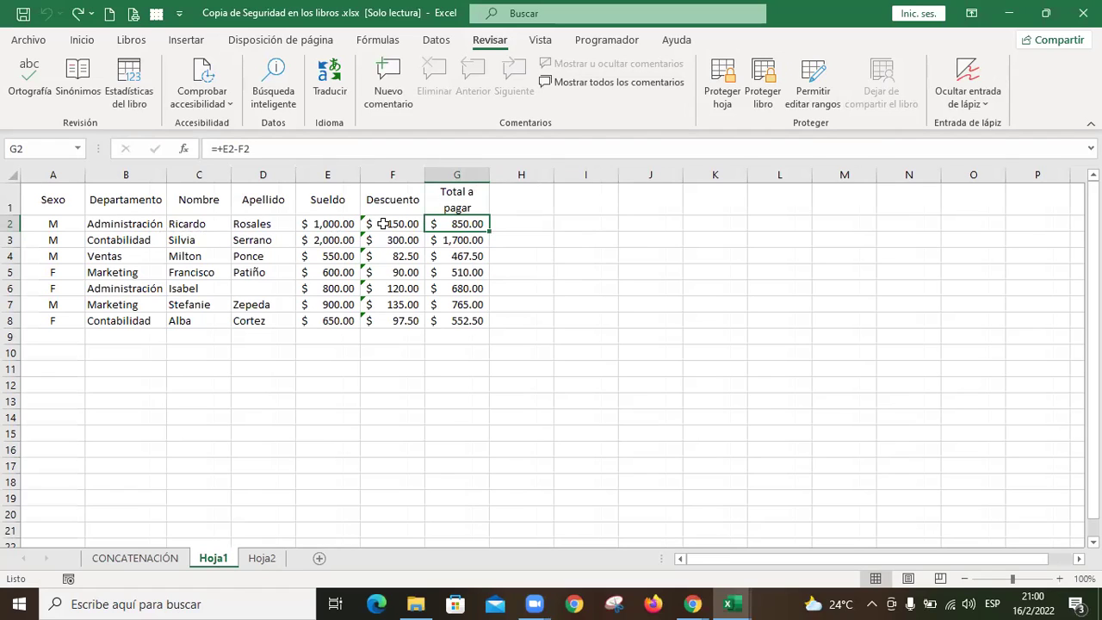
Step: Unlock the Descuento cells F2:F8 in Format Cells' protection settings
drag(395, 224, 402, 319)
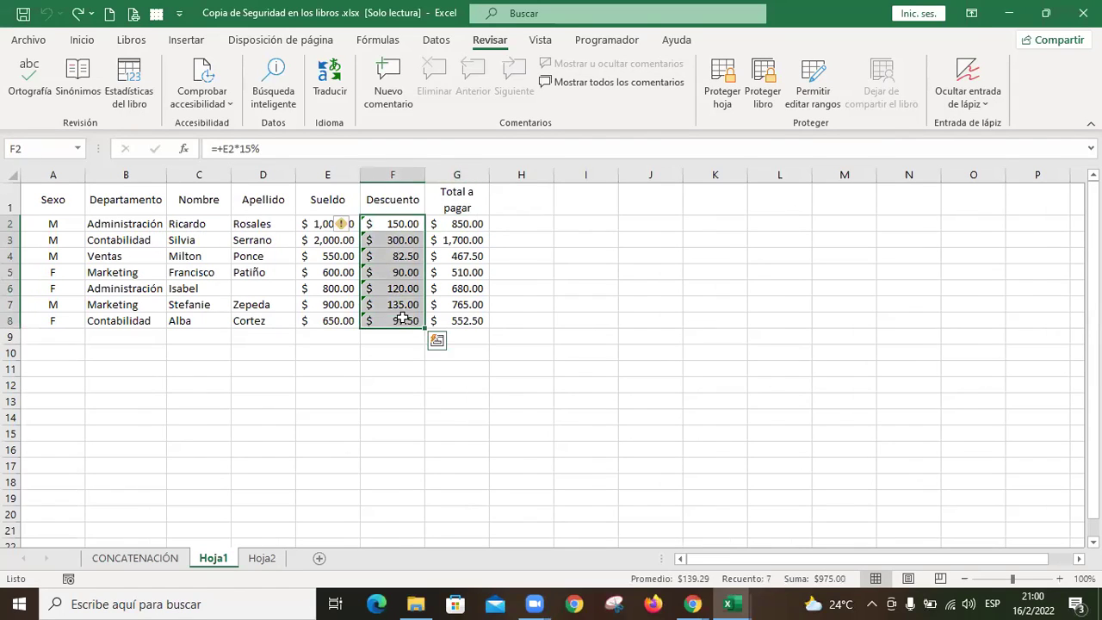
key(ctrl+1)
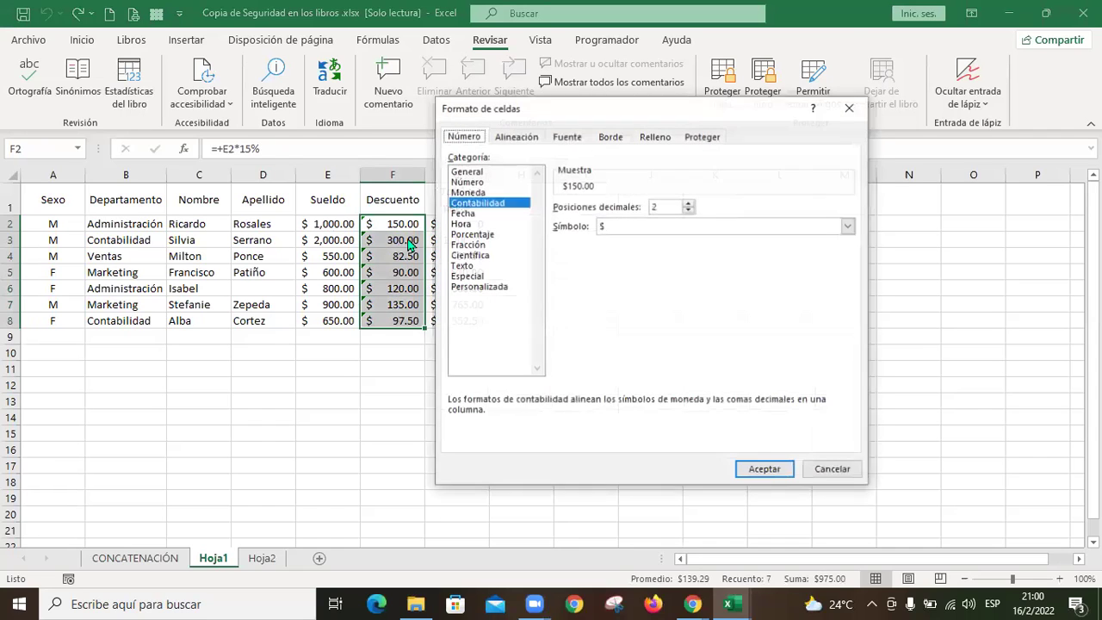
click(704, 137)
click(454, 158)
click(807, 469)
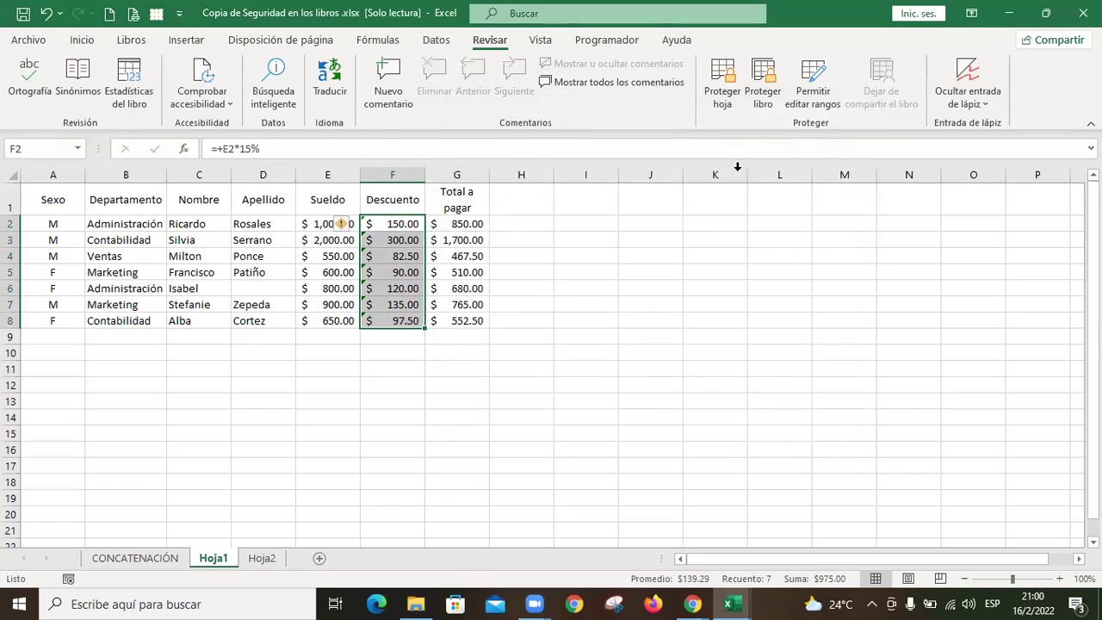
Step: Protect Hoja1 with a confirmed password, keeping the Descuento range editable, then select F2
click(809, 99)
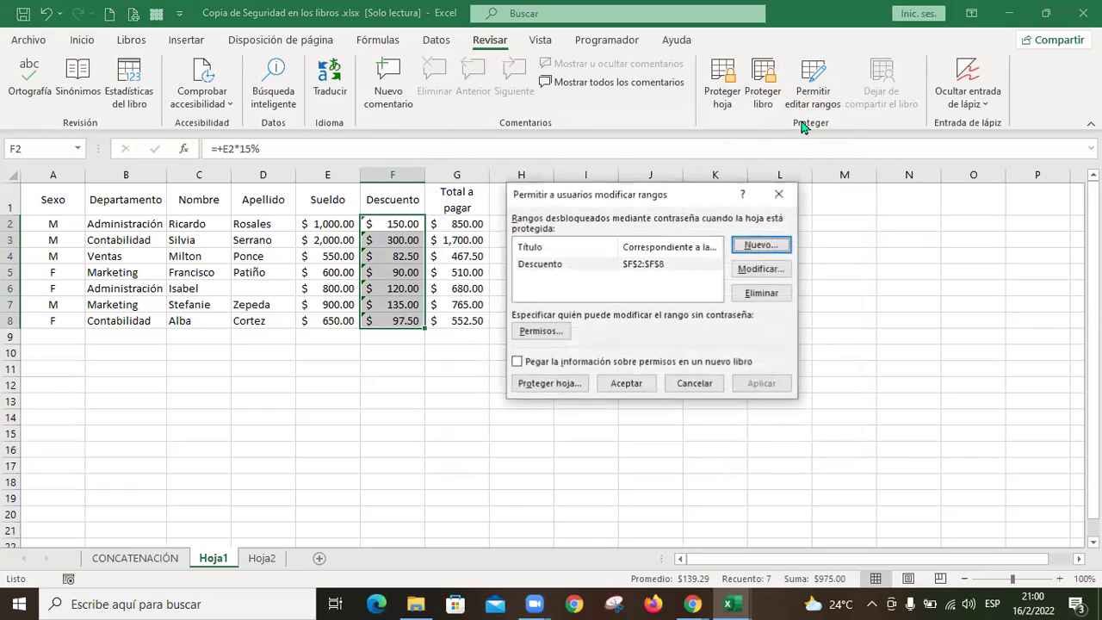
click(630, 270)
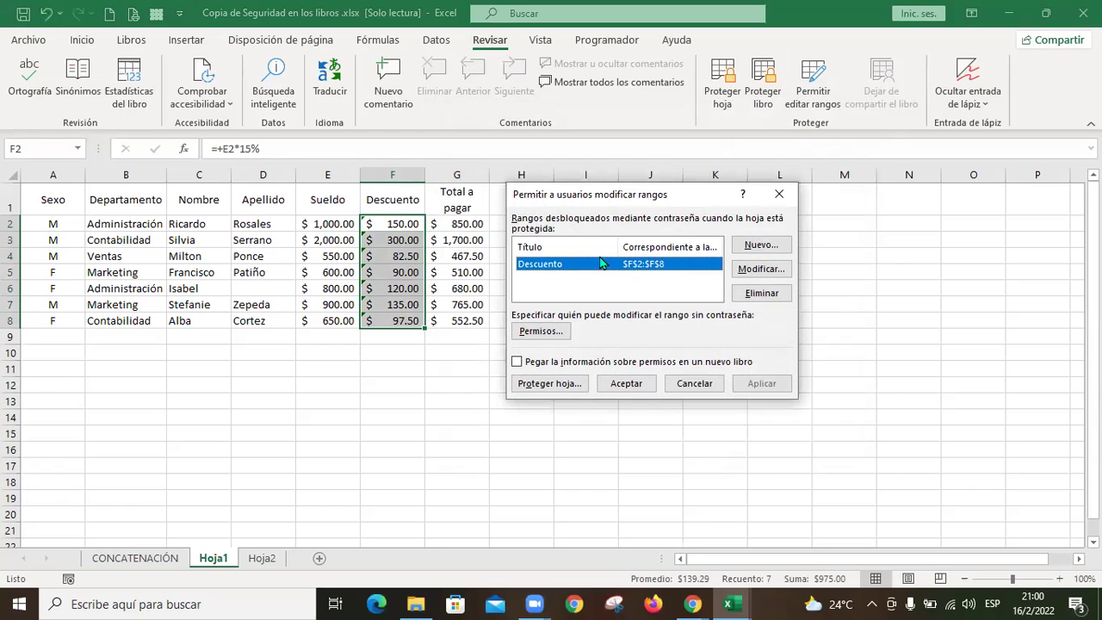
click(568, 383)
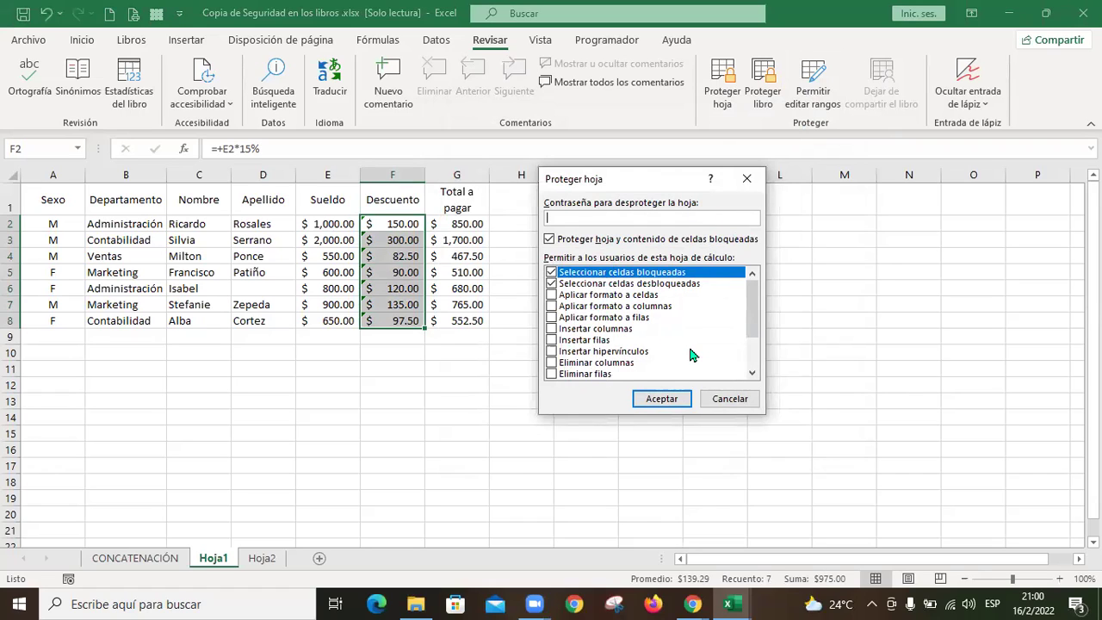
text(123)
click(675, 403)
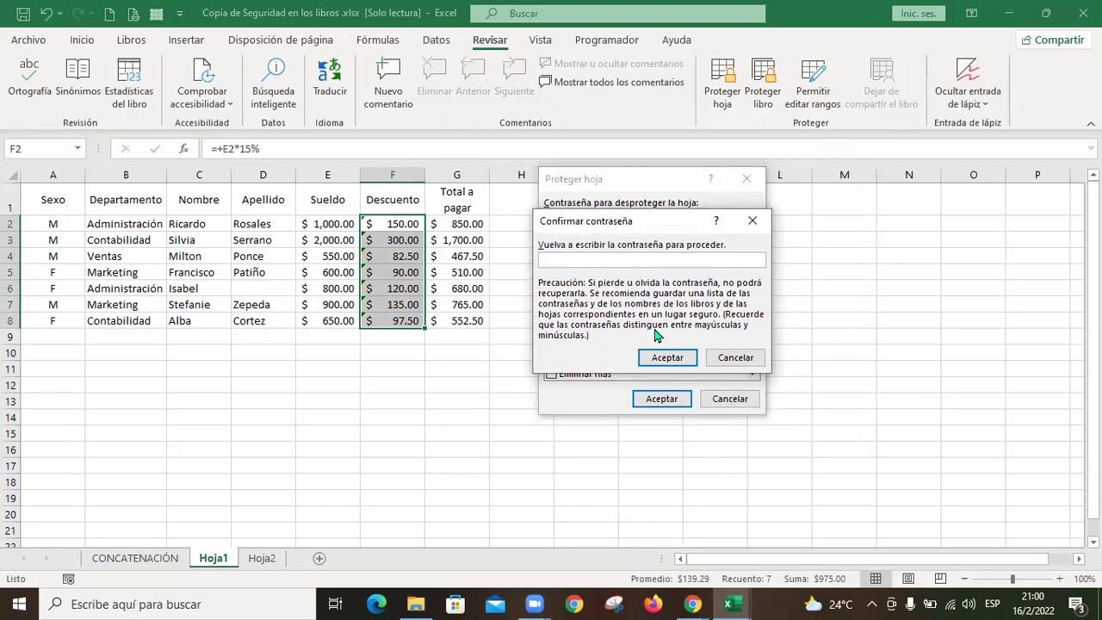
click(663, 357)
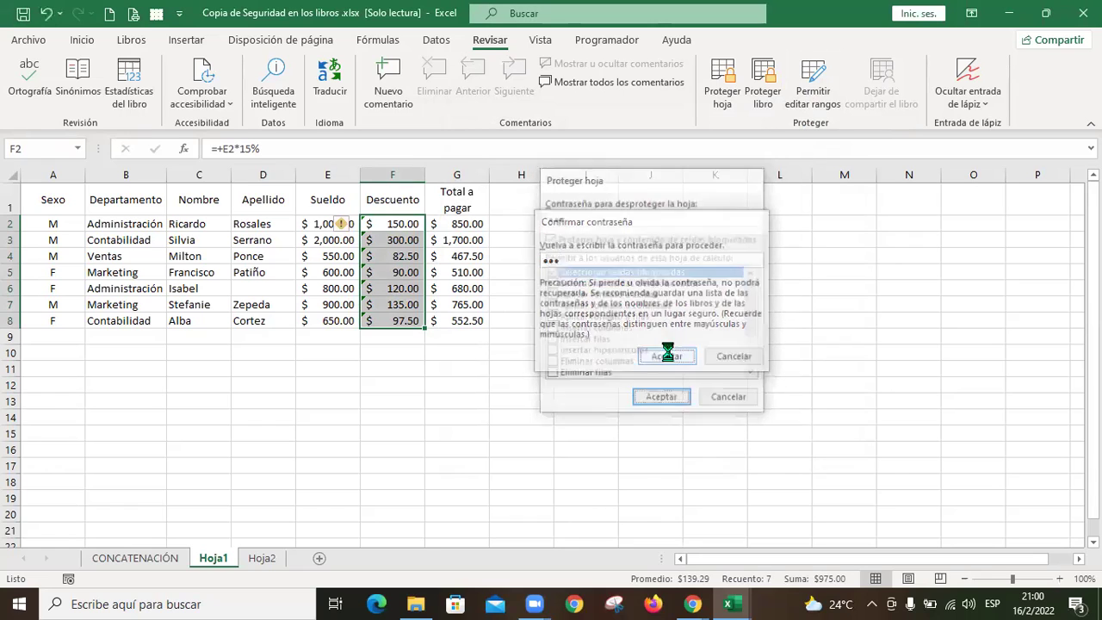
click(572, 387)
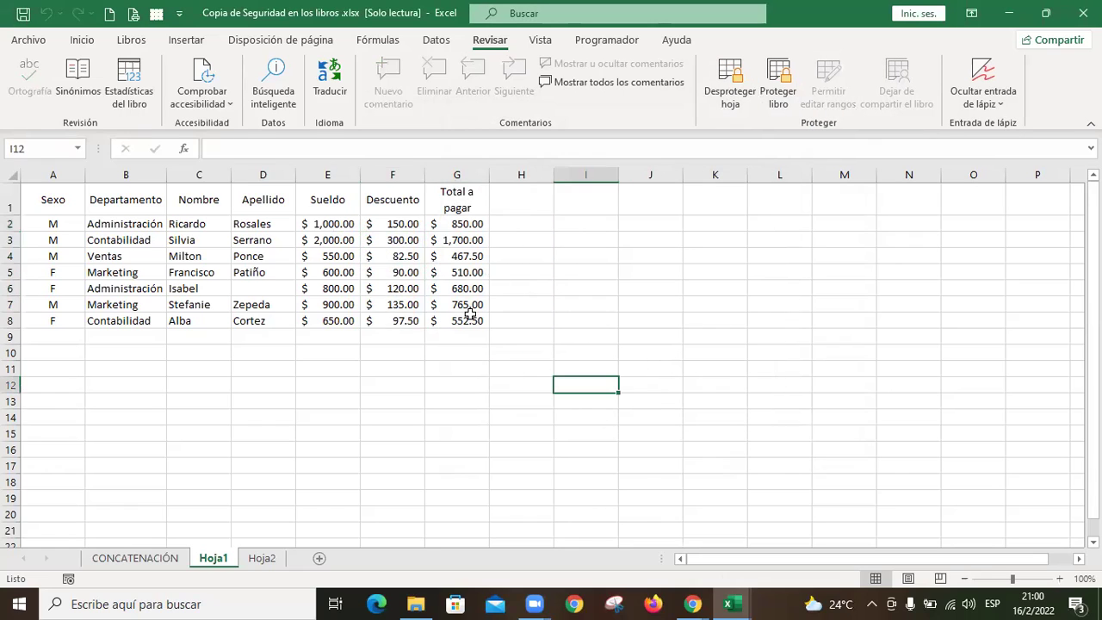
click(407, 225)
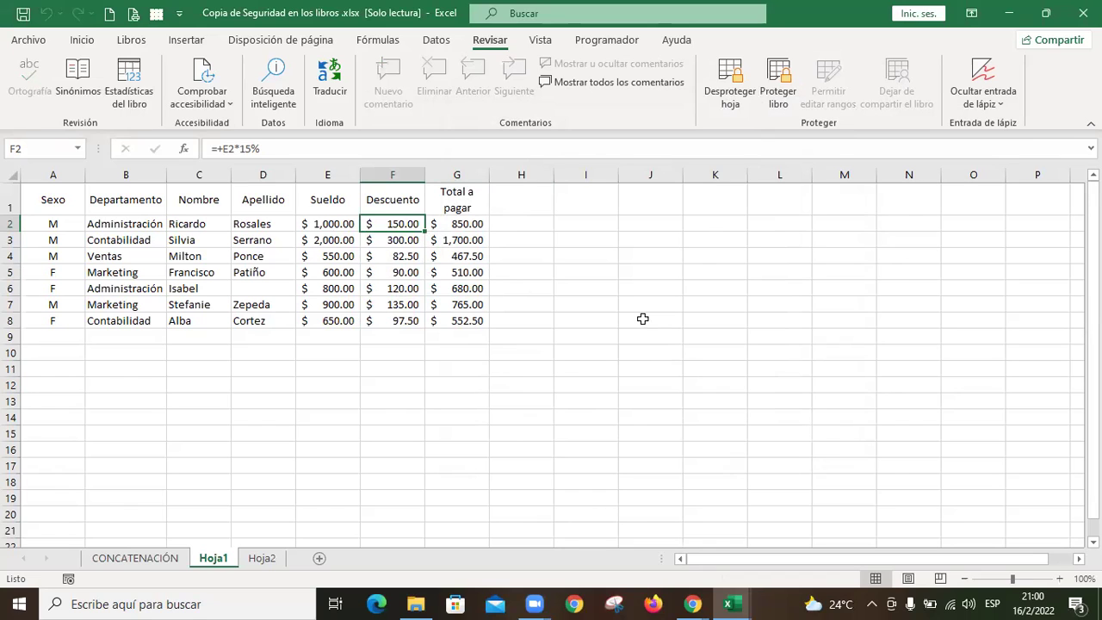
key(Right)
key(Delete)
key(Return)
key(Left)
key(Right)
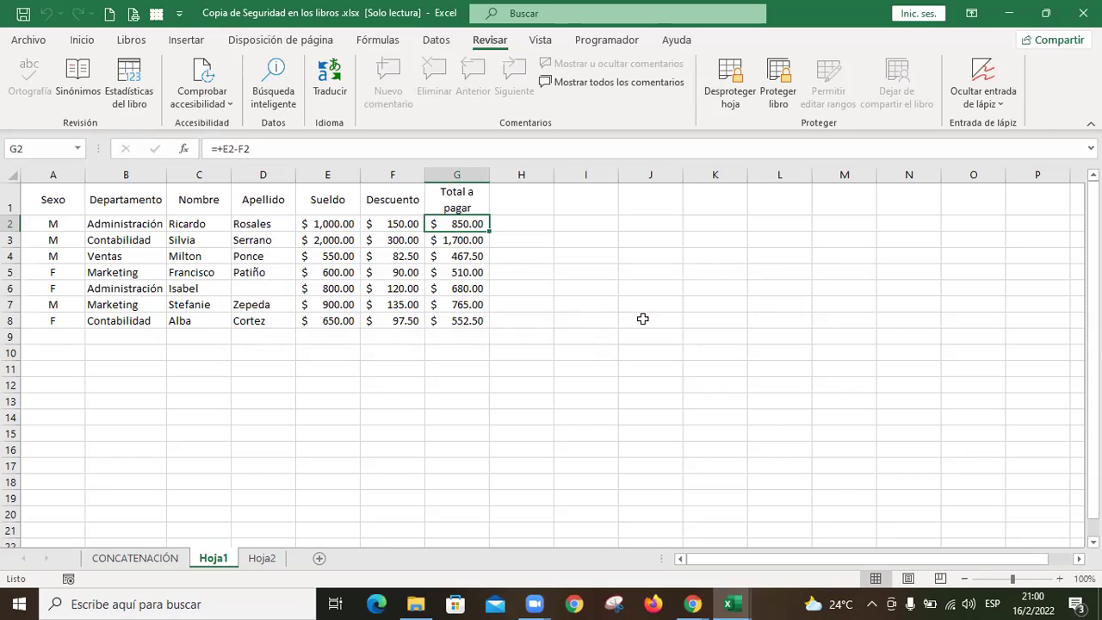
key(Left)
key(Left)
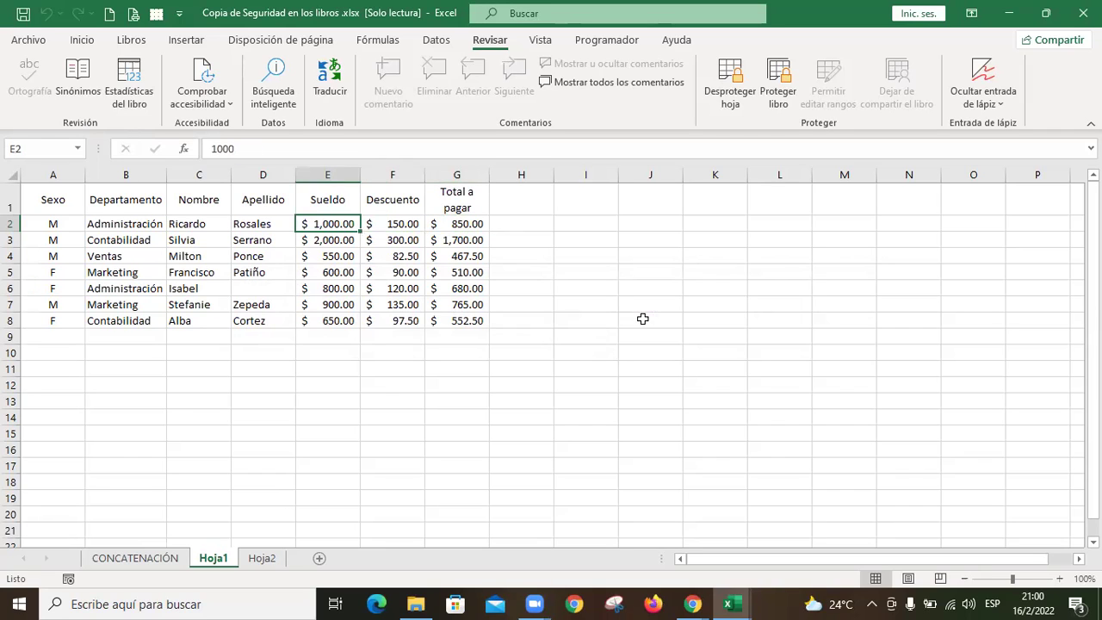
key(Delete)
key(Return)
key(Right)
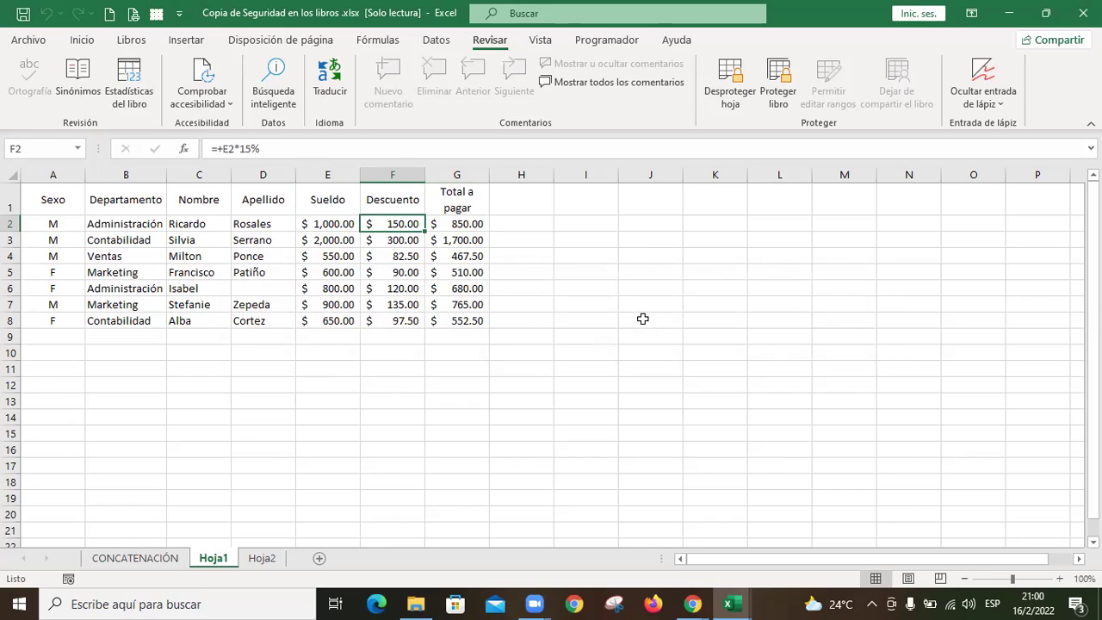
key(Right)
key(Left)
key(Left)
key(Left)
key(Right)
key(Right)
key(shift+Down)
key(shift+Down)
key(shift+Down)
key(shift+Down)
key(shift+Down)
key(shift+Down)
key(shift+Down)
key(shift+Up)
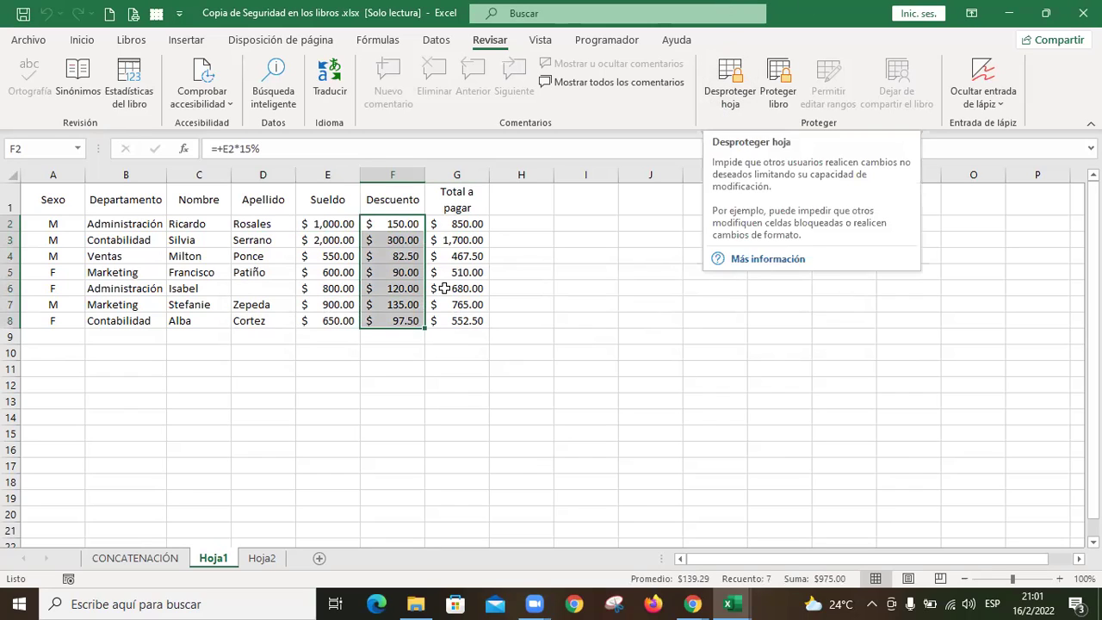
click(464, 223)
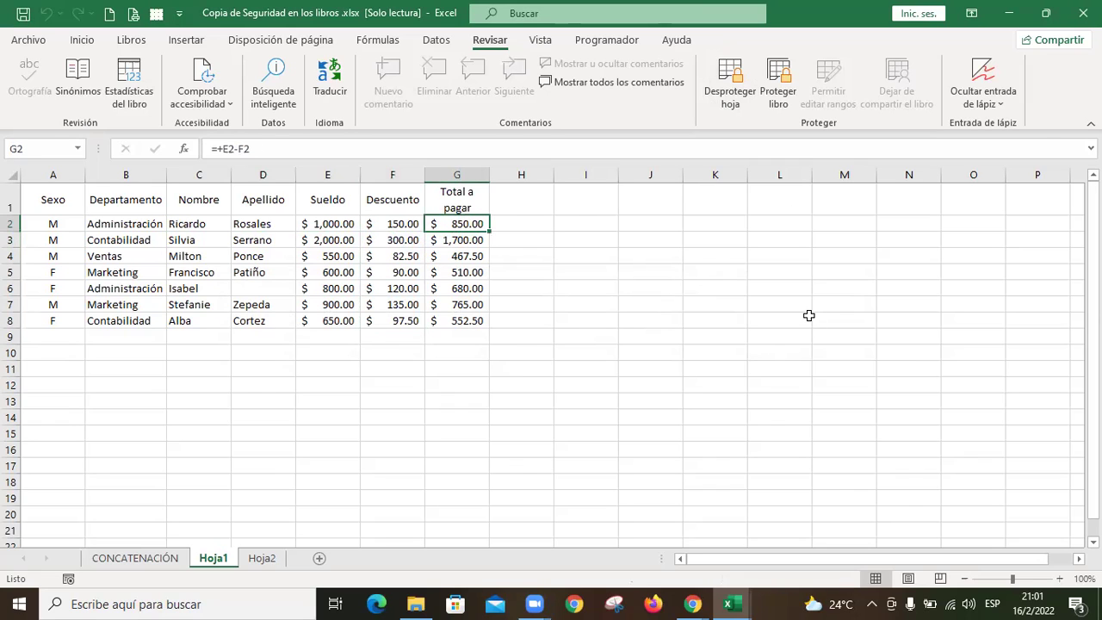
key(Delete)
key(Return)
drag(405, 221, 416, 322)
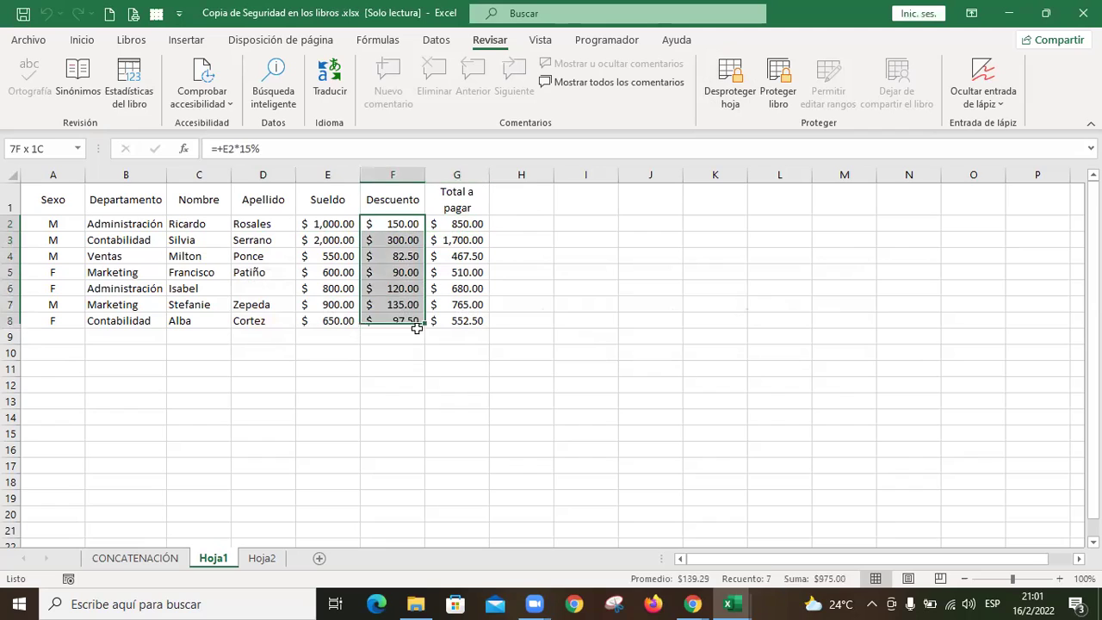
click(657, 371)
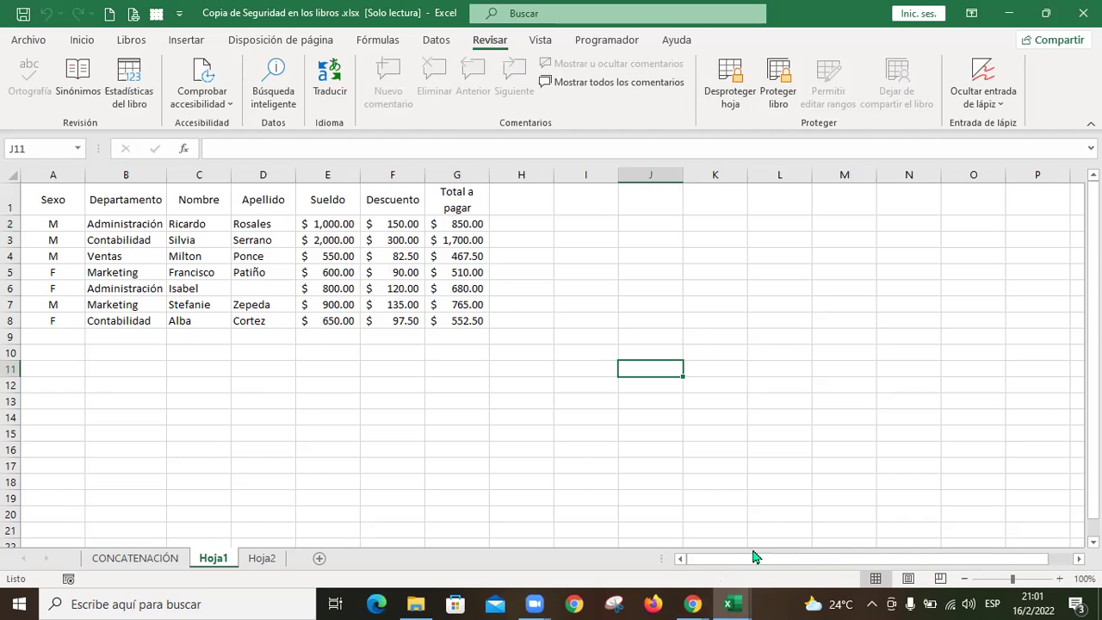
mouse_move(693, 604)
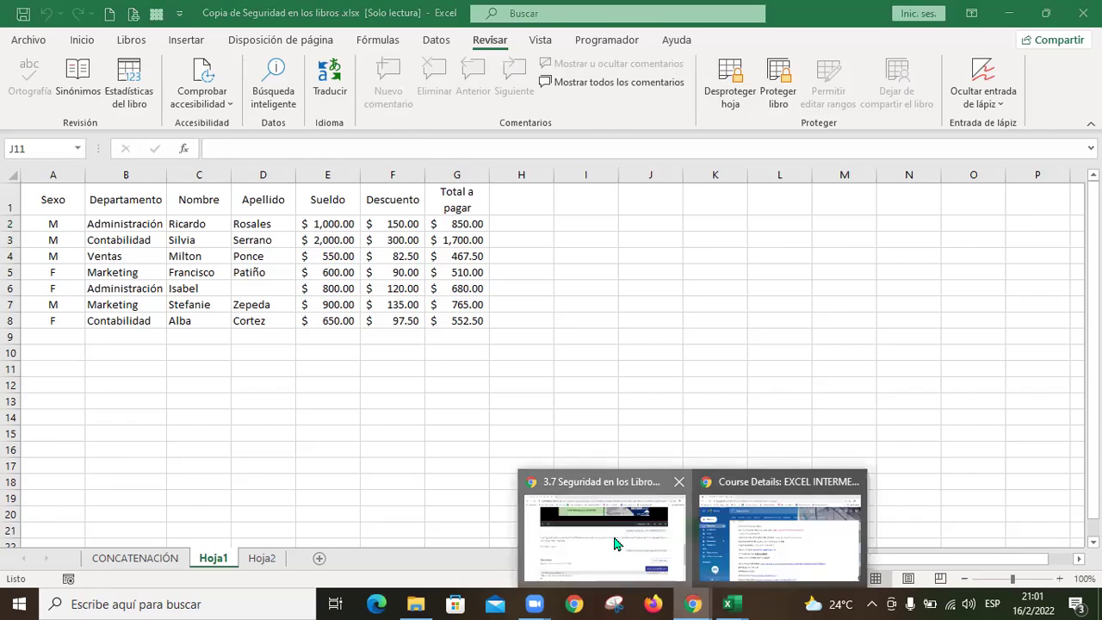
click(615, 535)
Step: Advance to unit 3.8 Laboratorio 3 in the course
scroll(629, 344, down, 5)
click(583, 371)
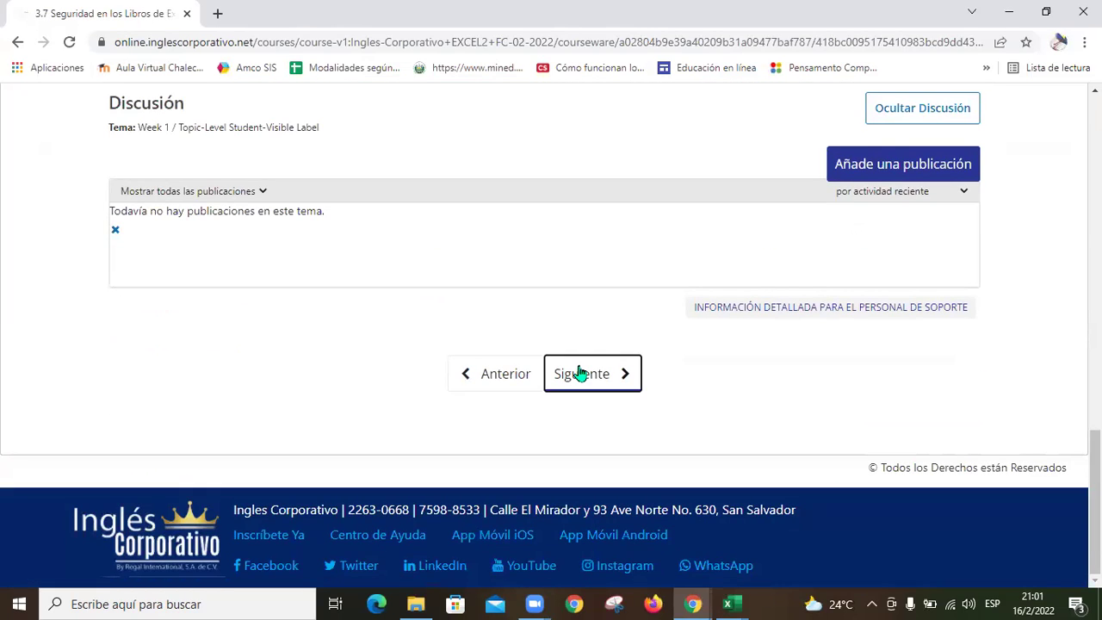
scroll(581, 373, down, 3)
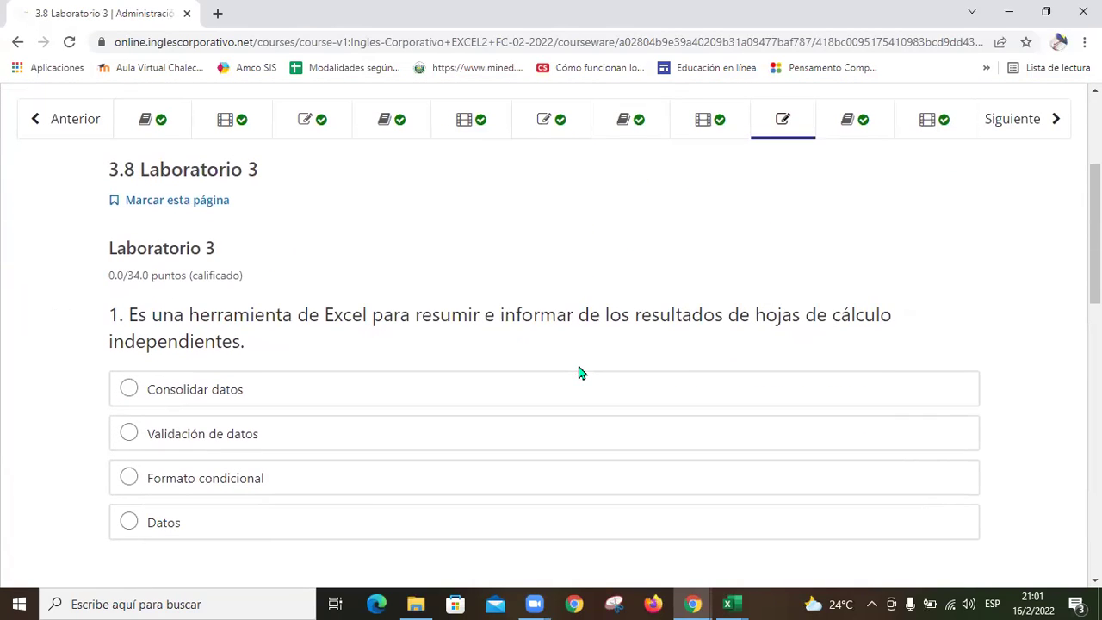
scroll(581, 373, down, 1)
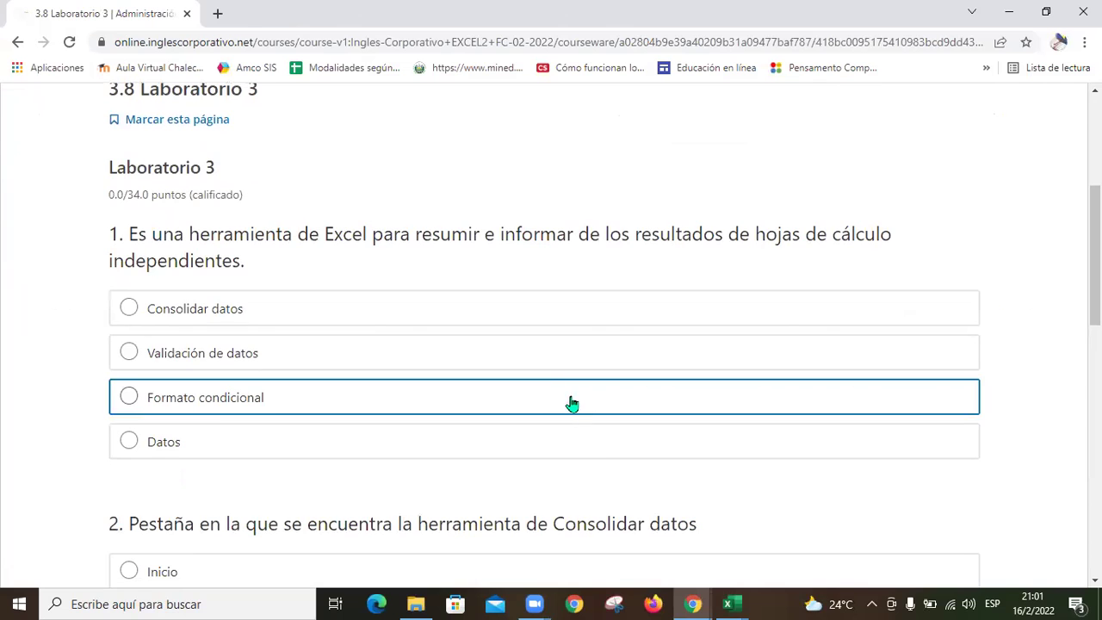
scroll(259, 298, down, 1)
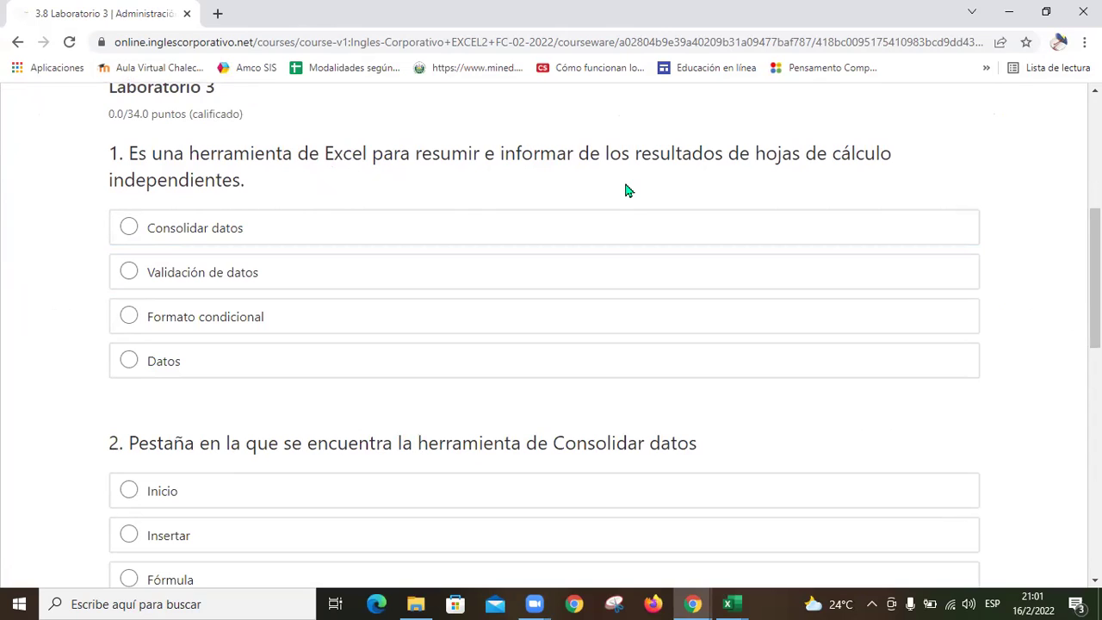
Step: Answer question 1 with 'Consolidar datos' and question 2 with 'Datos'
click(127, 228)
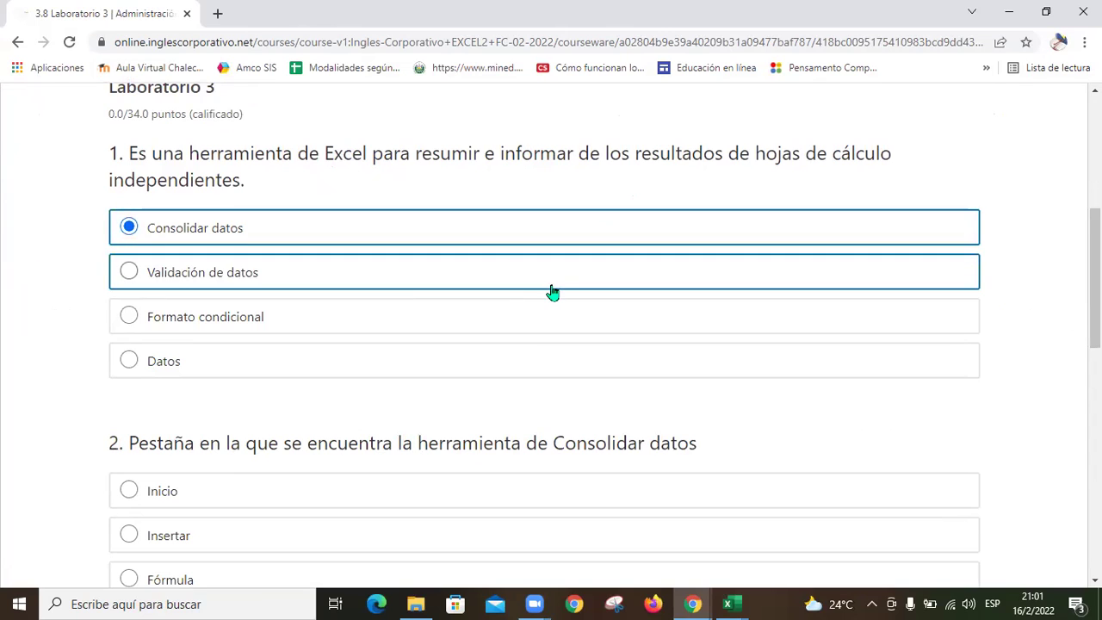
scroll(556, 293, down, 3)
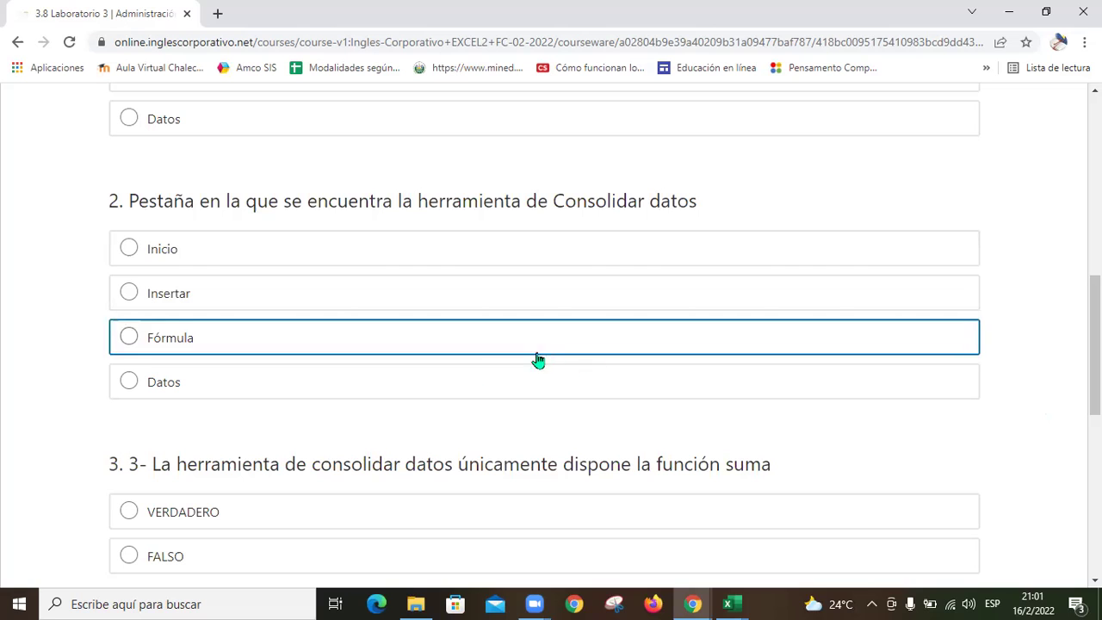
click(134, 385)
scroll(682, 394, down, 2)
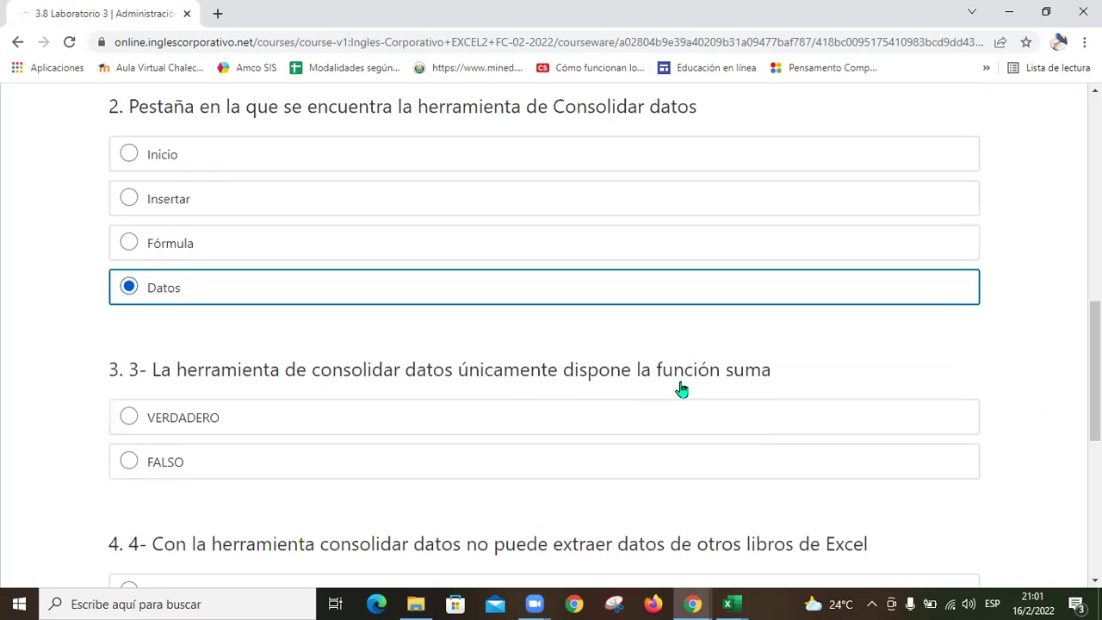
scroll(682, 390, down, 1)
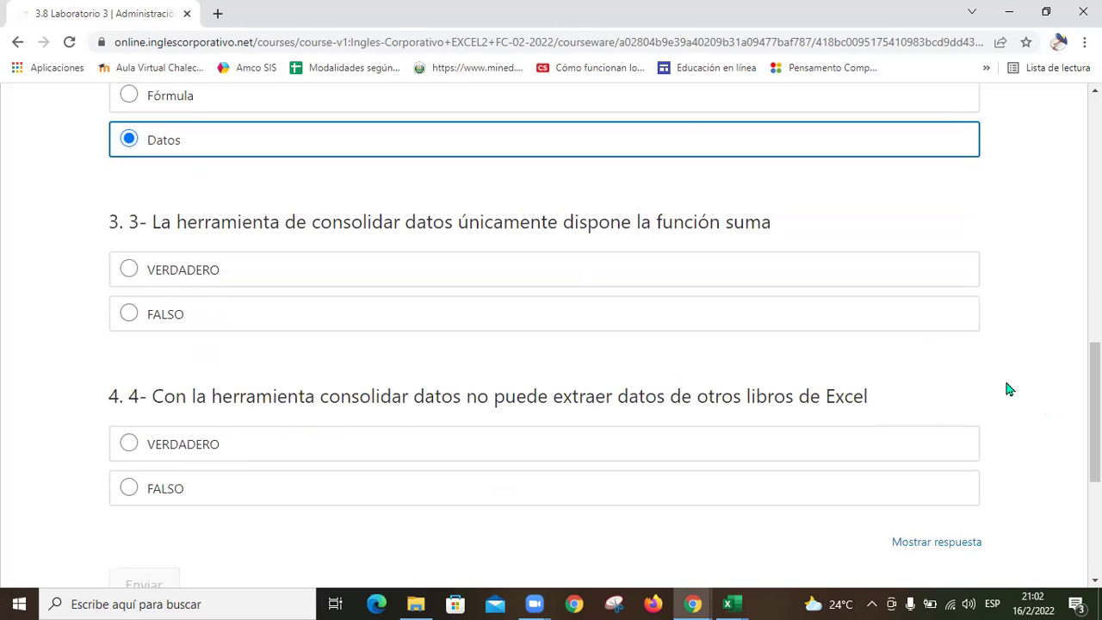
Step: Answer questions 3 and 4 as FALSO and submit, scoring 34/34
click(129, 315)
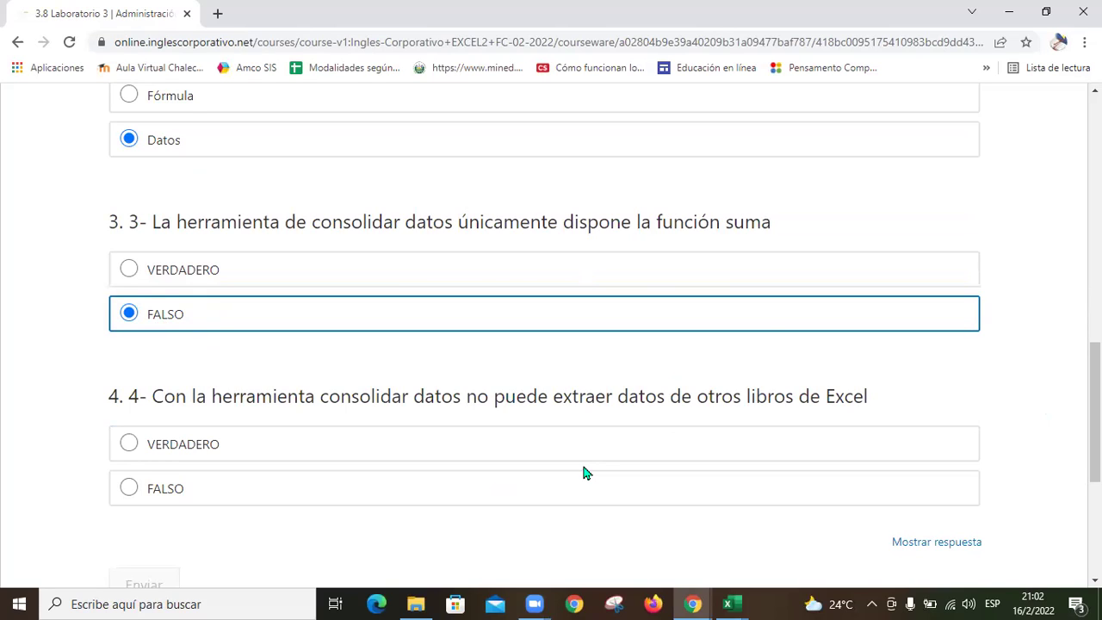
scroll(583, 472, down, 1)
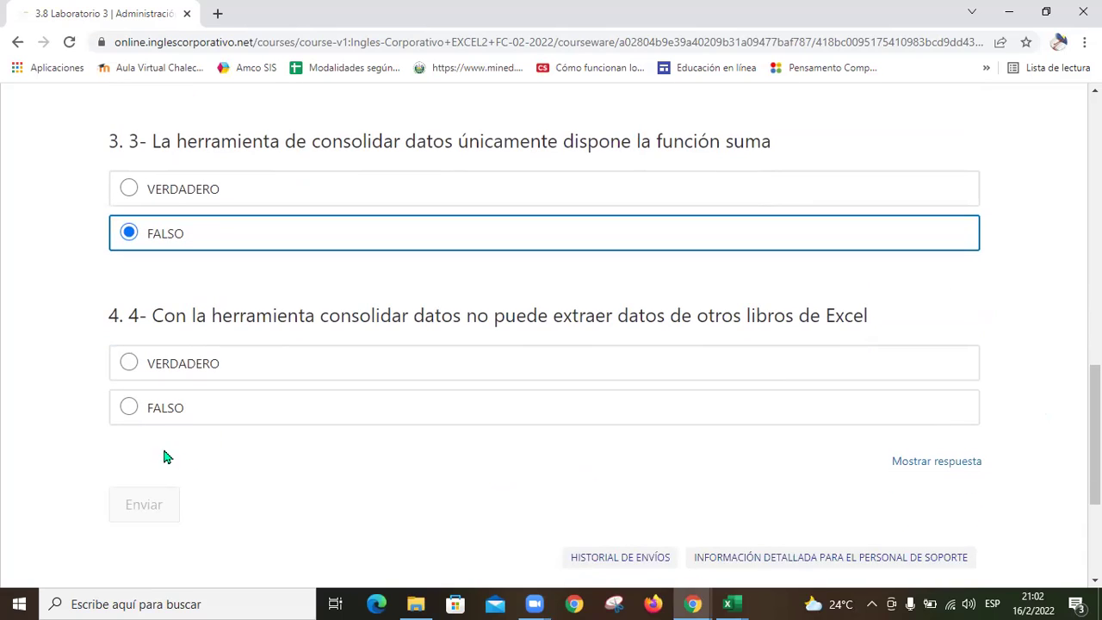
click(128, 408)
click(145, 505)
scroll(573, 419, down, 1)
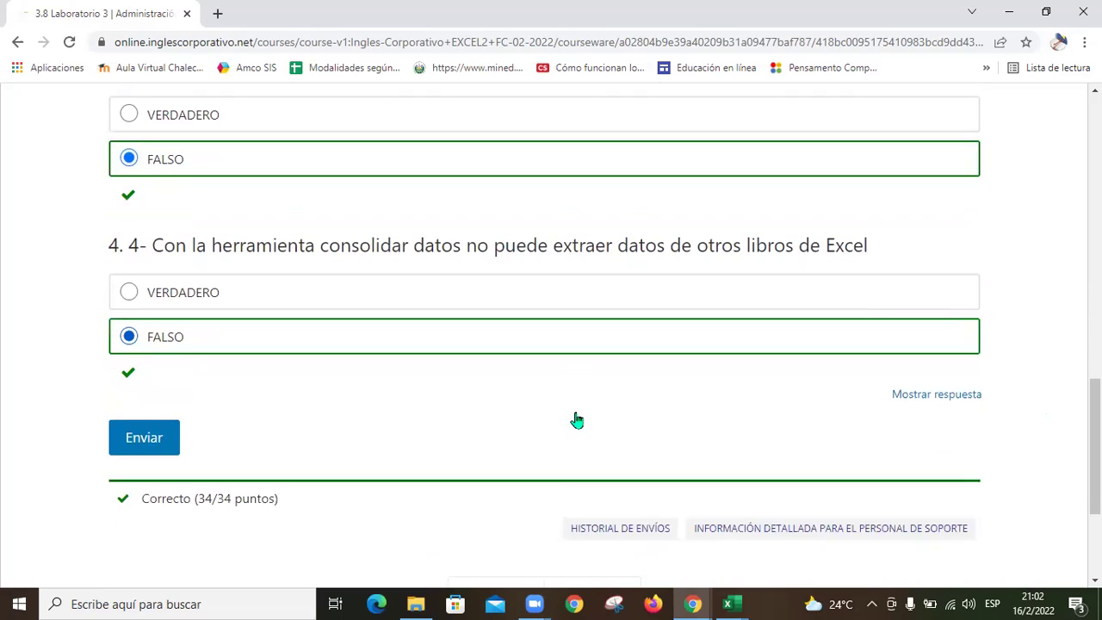